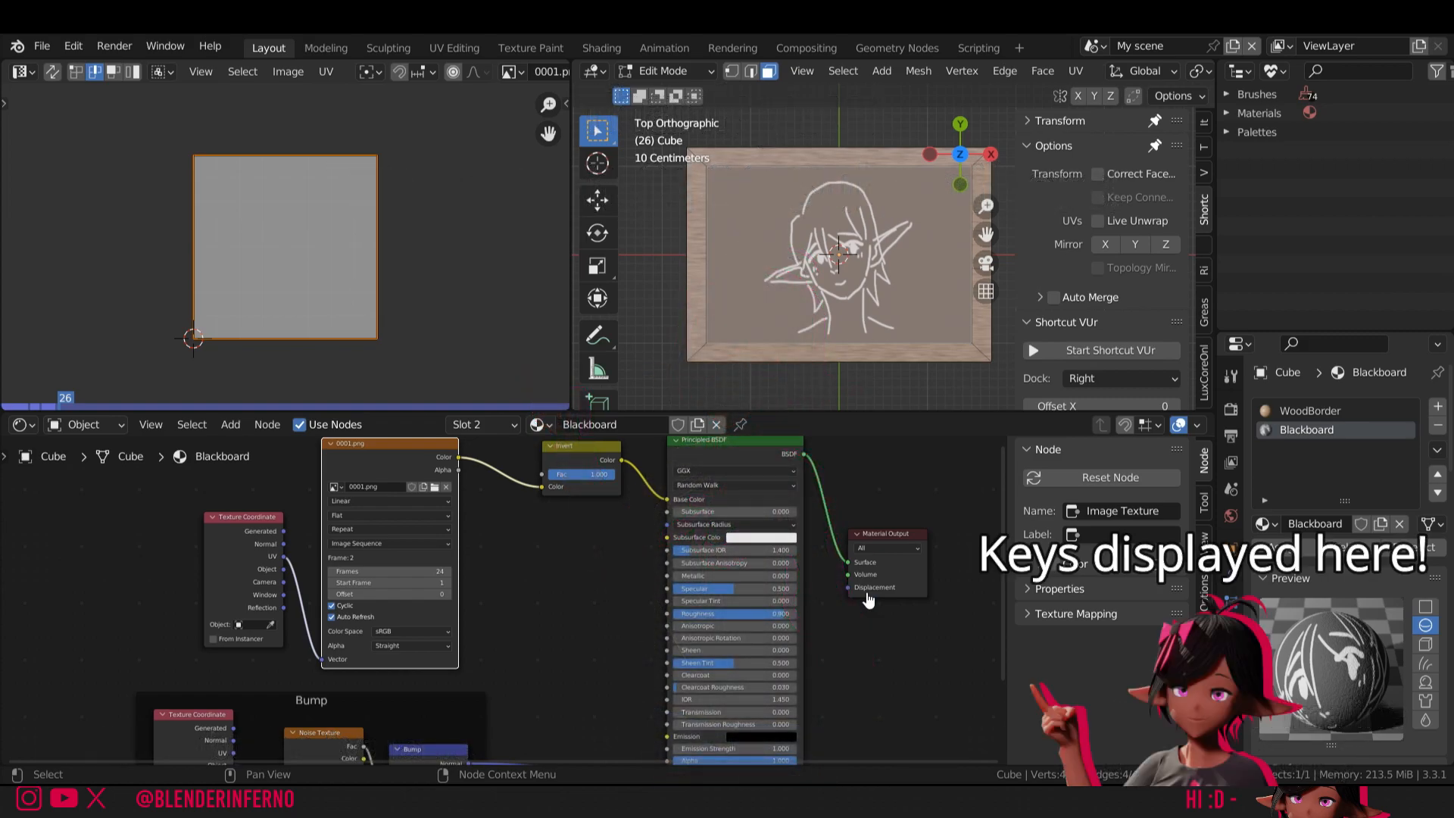
- Return the blackboard to Object Mode and add a 2D Animation workspace showing it in top view
key(Tab)
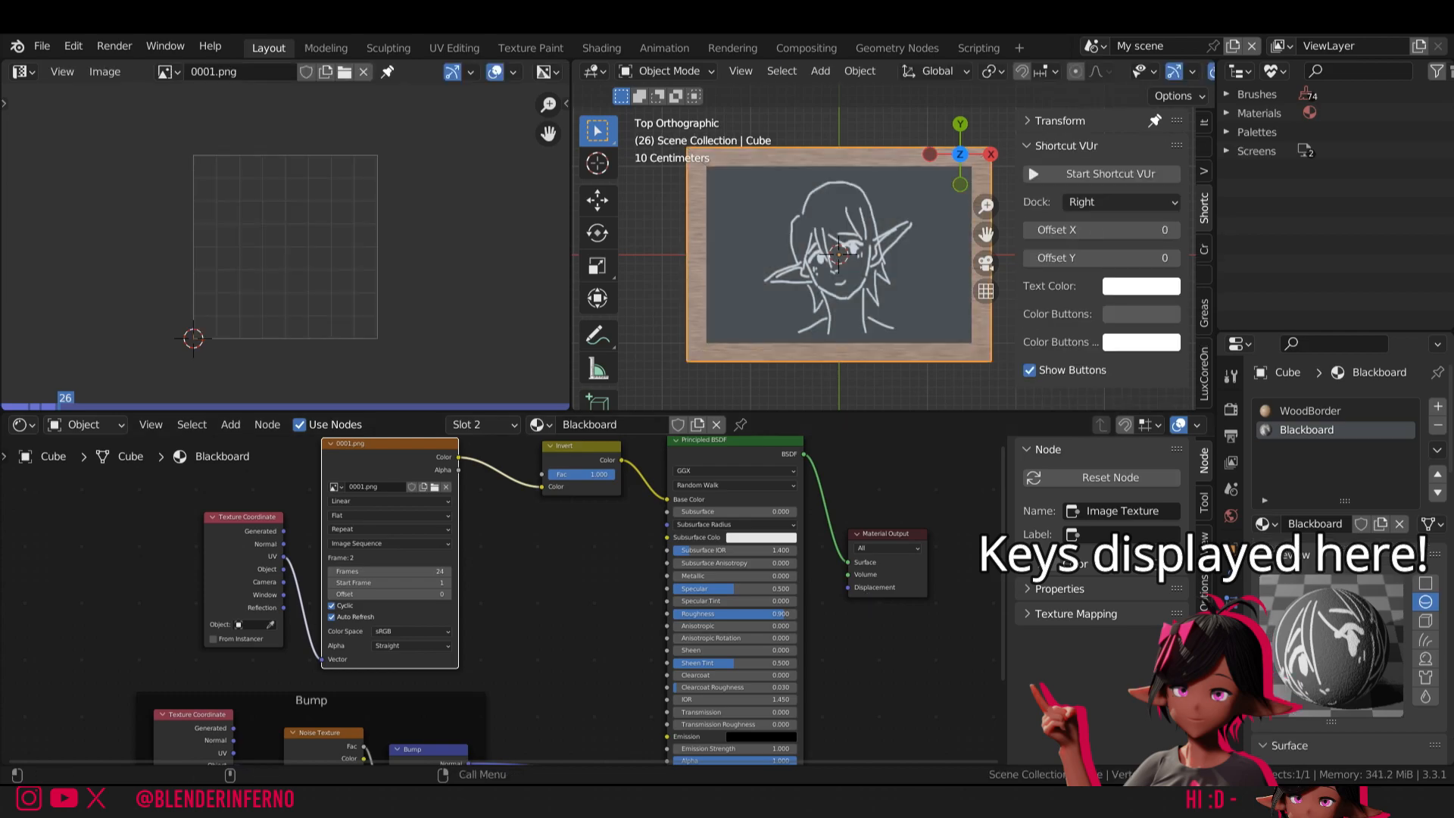
click(1020, 51)
mouse_move(982, 100)
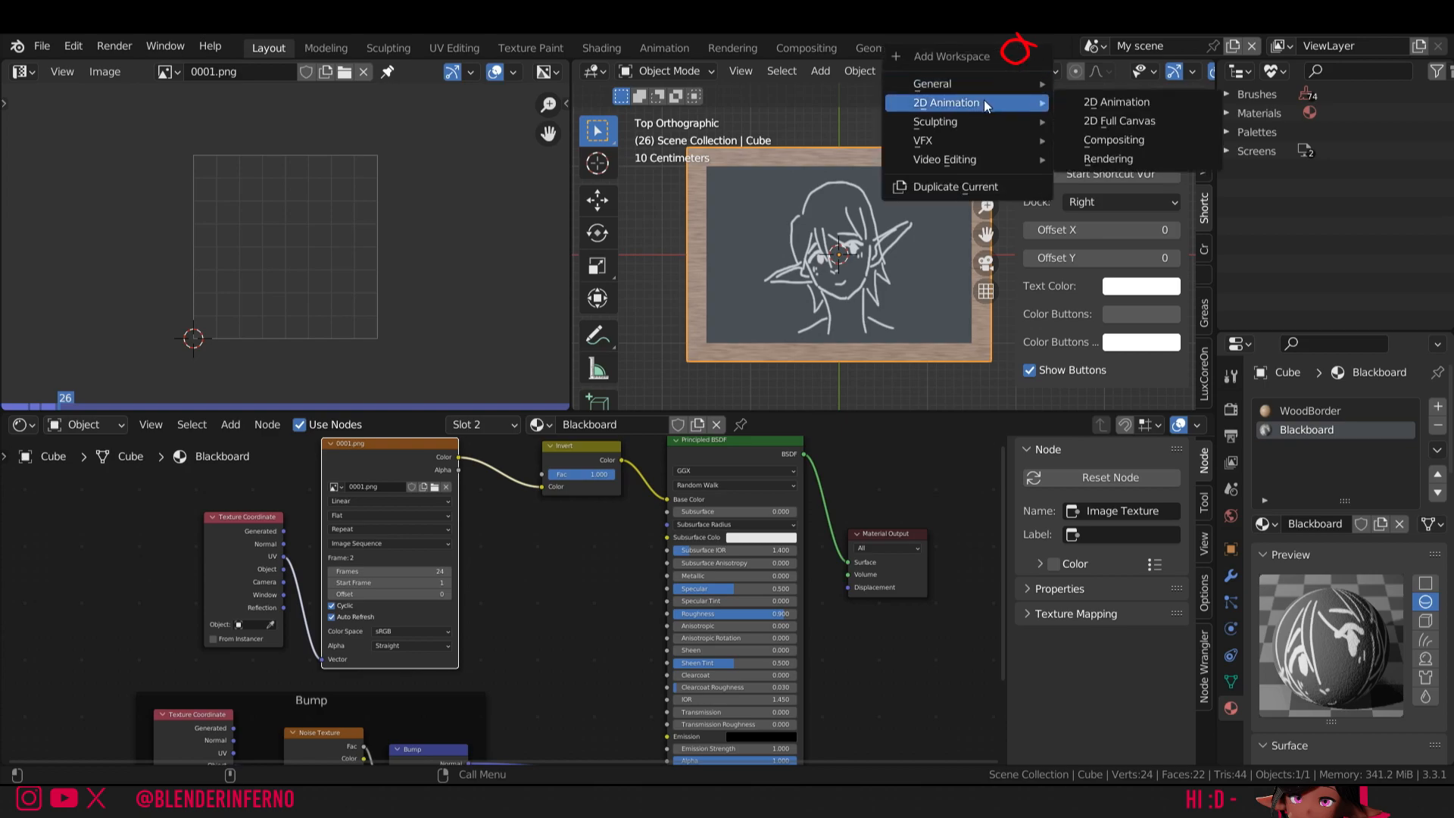
click(1113, 106)
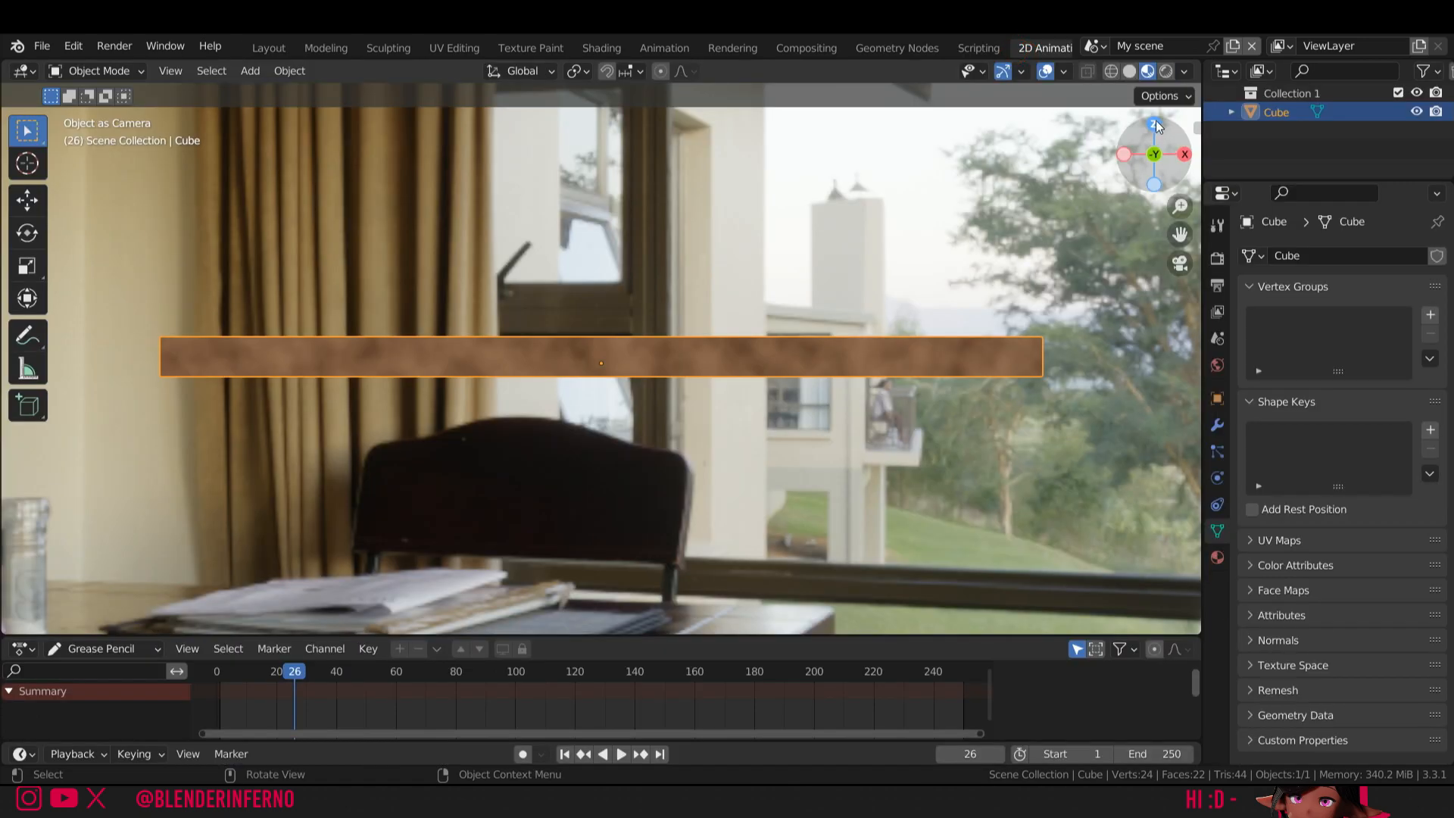
click(1156, 127)
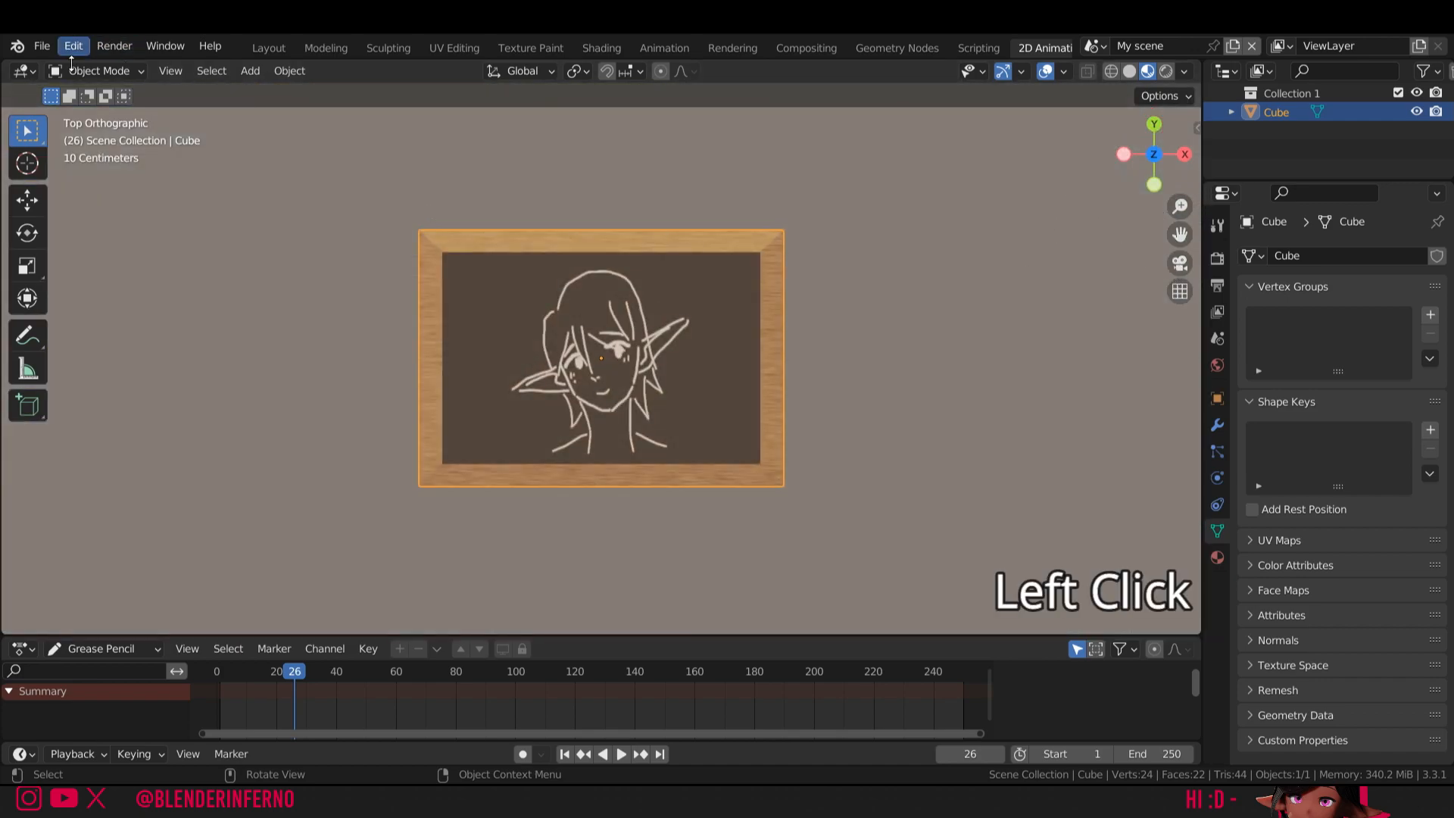
- Play the existing board animation briefly and unlink 0001.png from the image texture feeding the Blackboard material's Base Color
click(1215, 558)
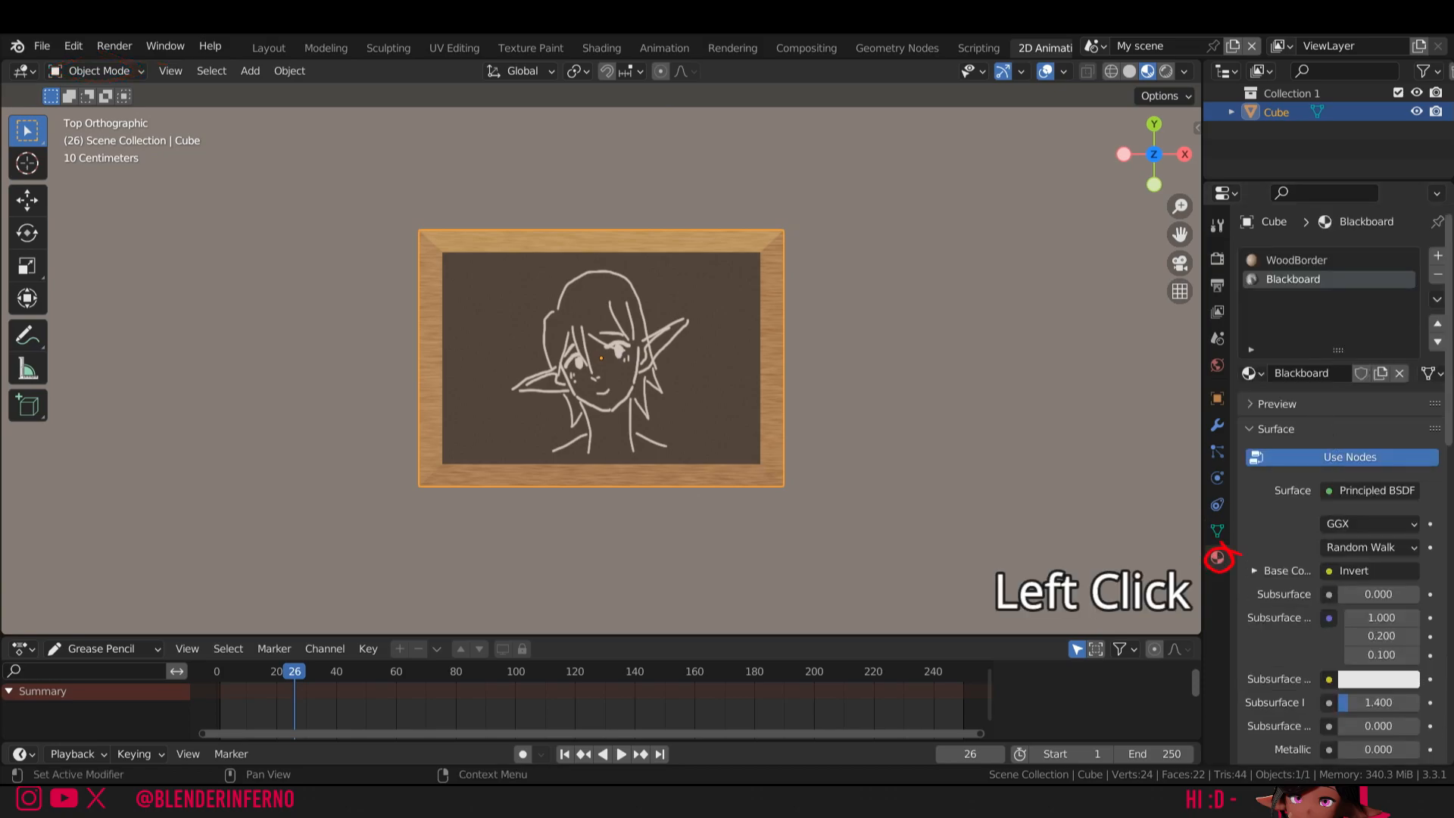
scroll(1299, 287, down, 8)
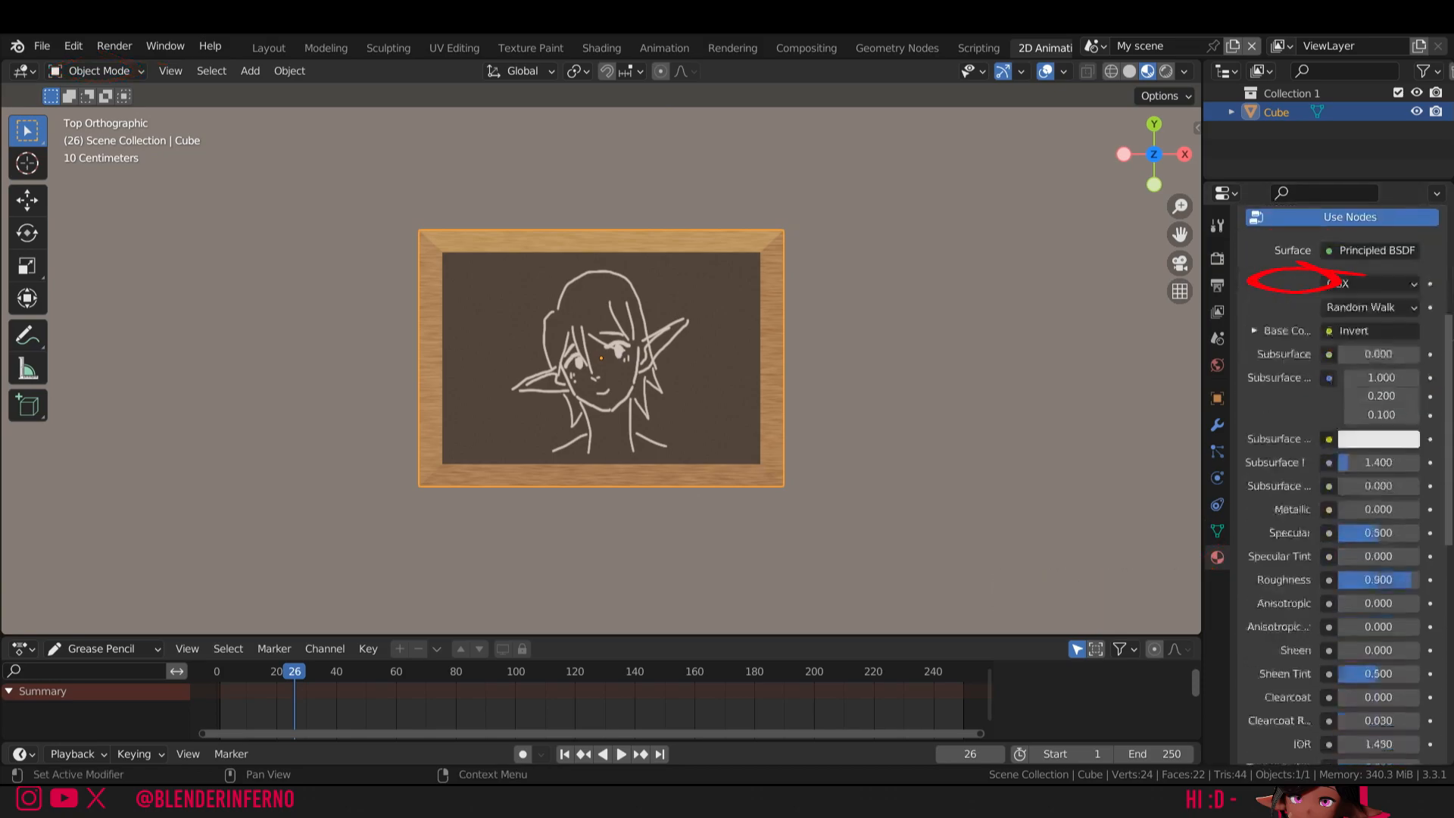
click(1253, 311)
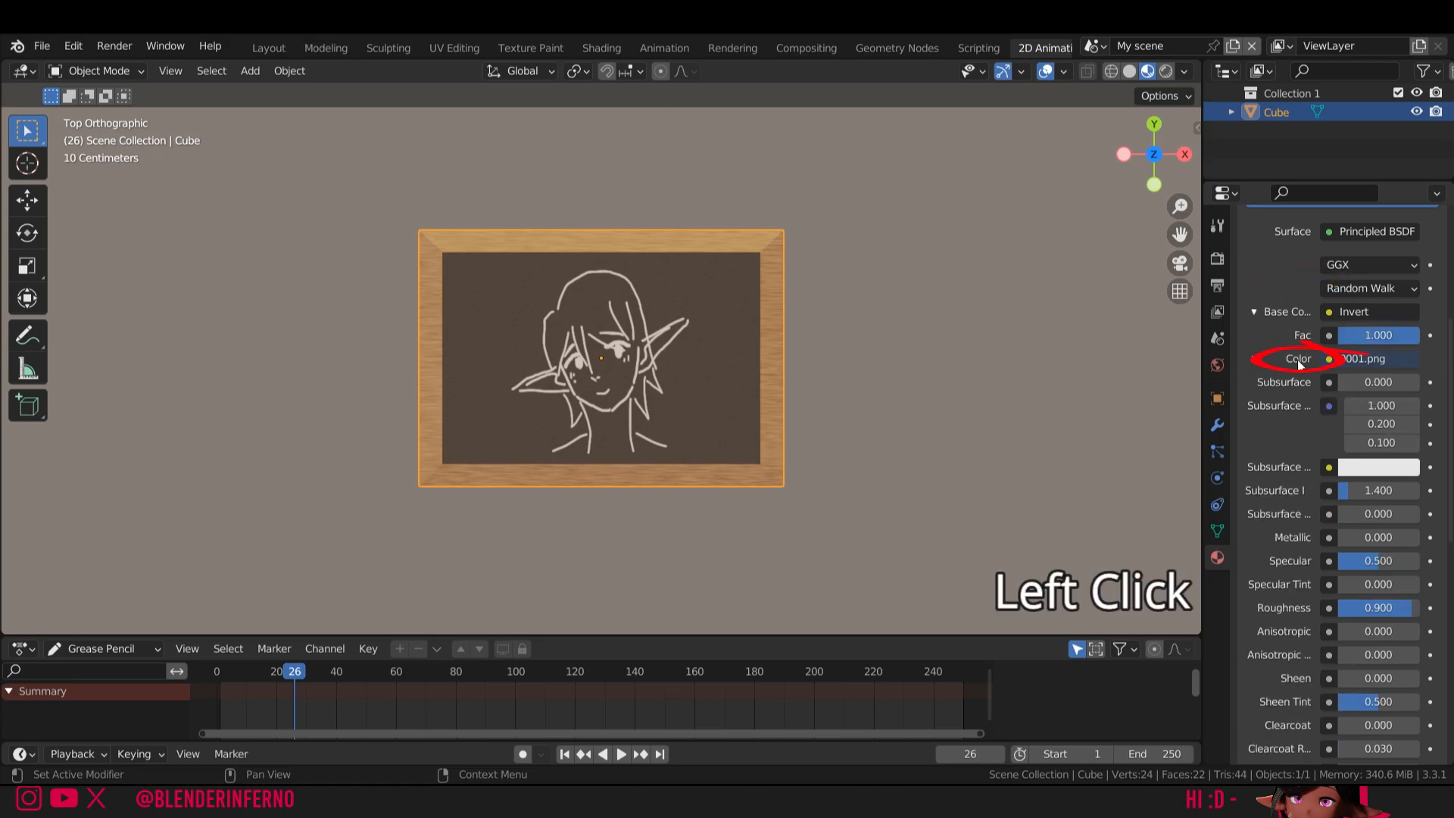
key(space)
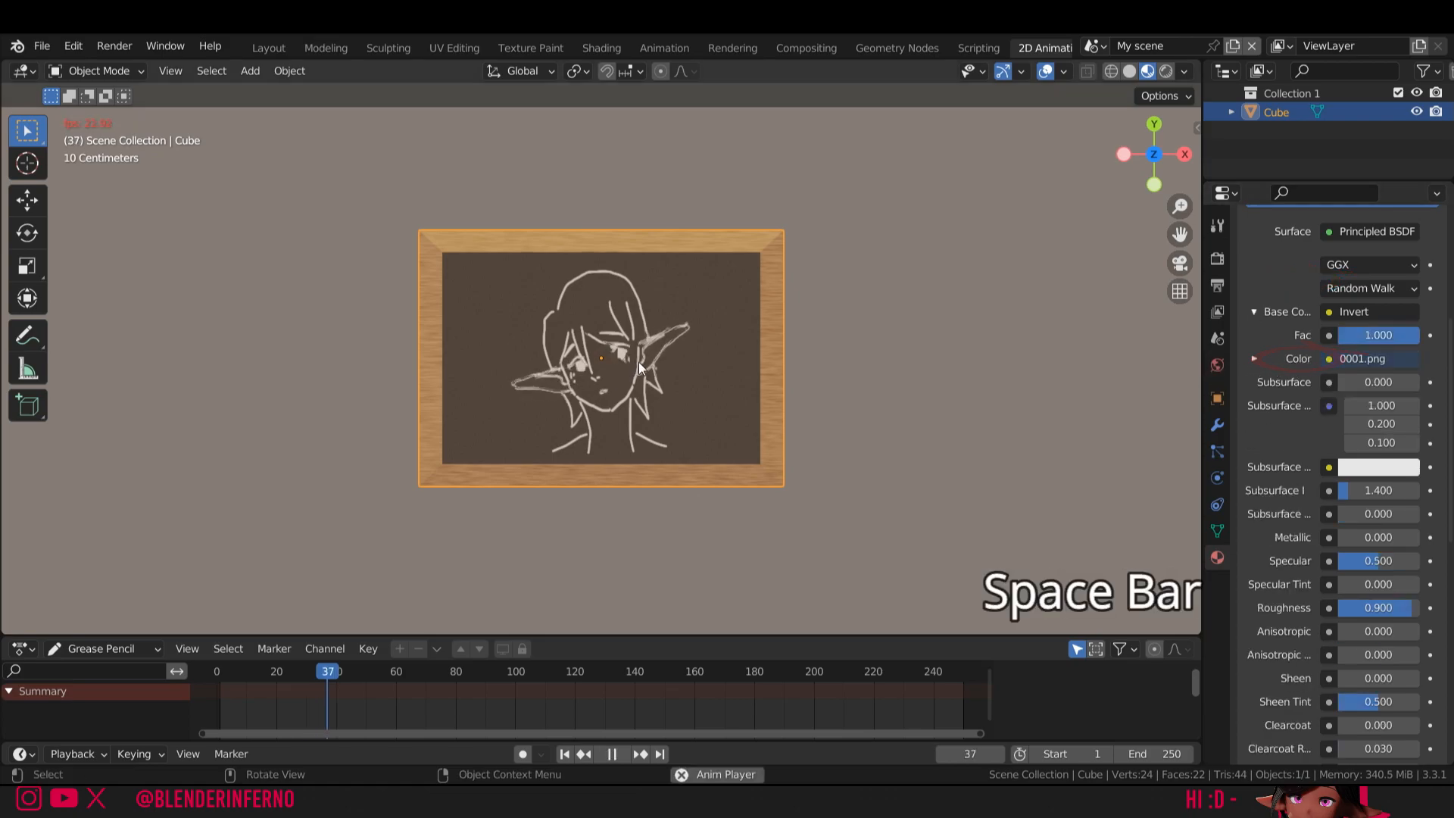
key(space)
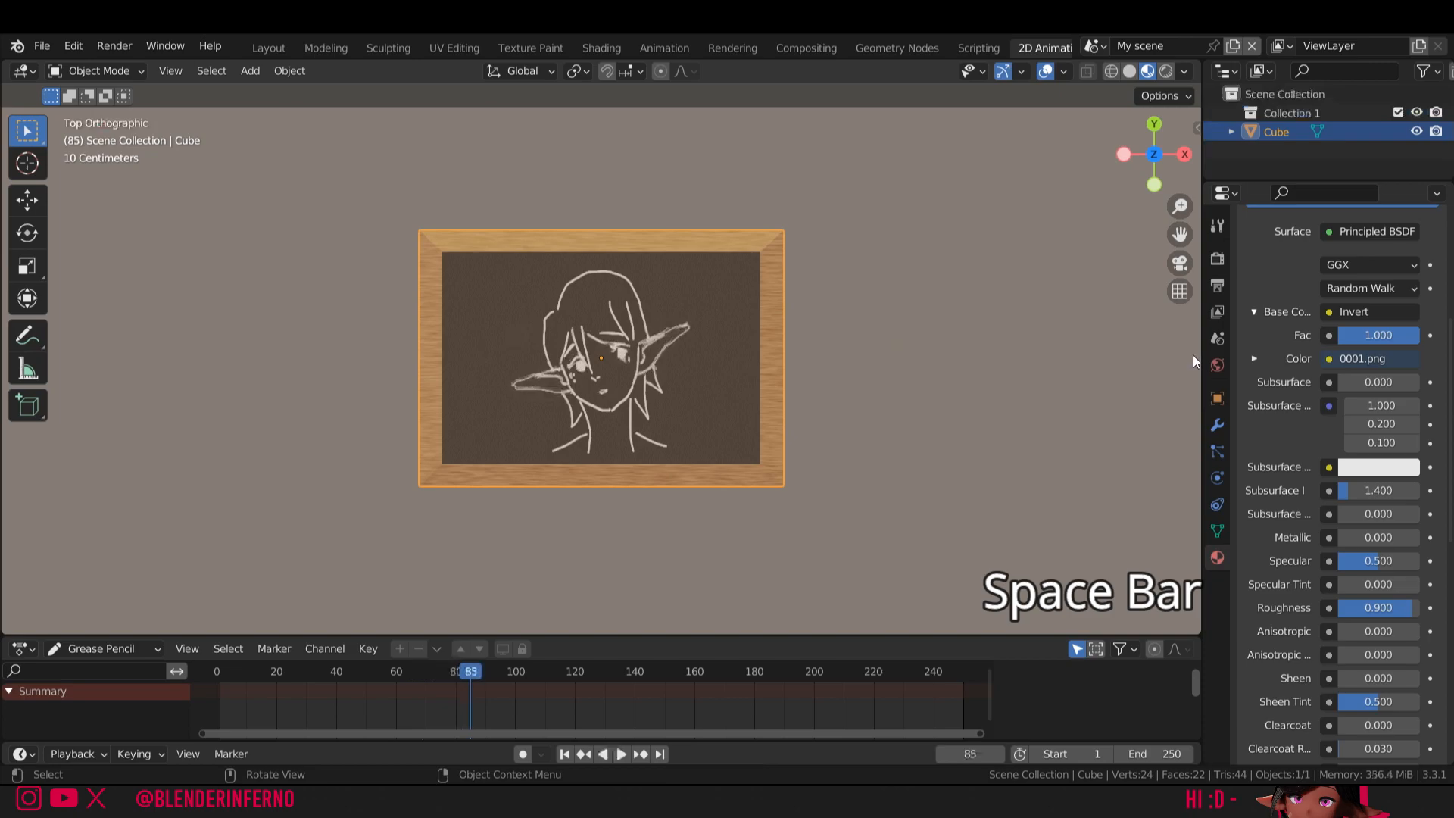
click(1253, 358)
drag(1180, 206, 1179, 179)
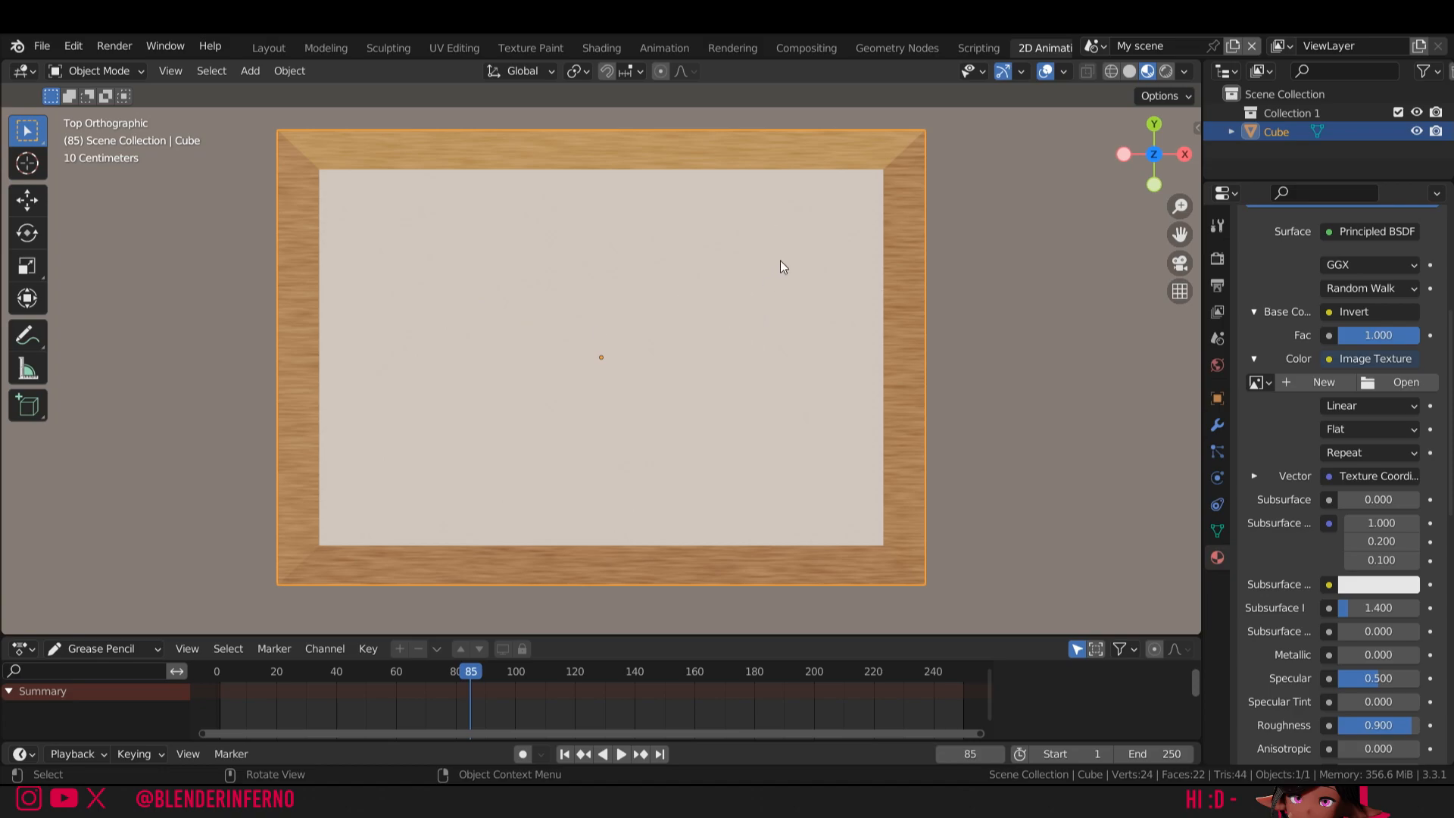
- Add a blank Grease Pencil object to the scene and select its keyframe at frame 85
key(shift+a)
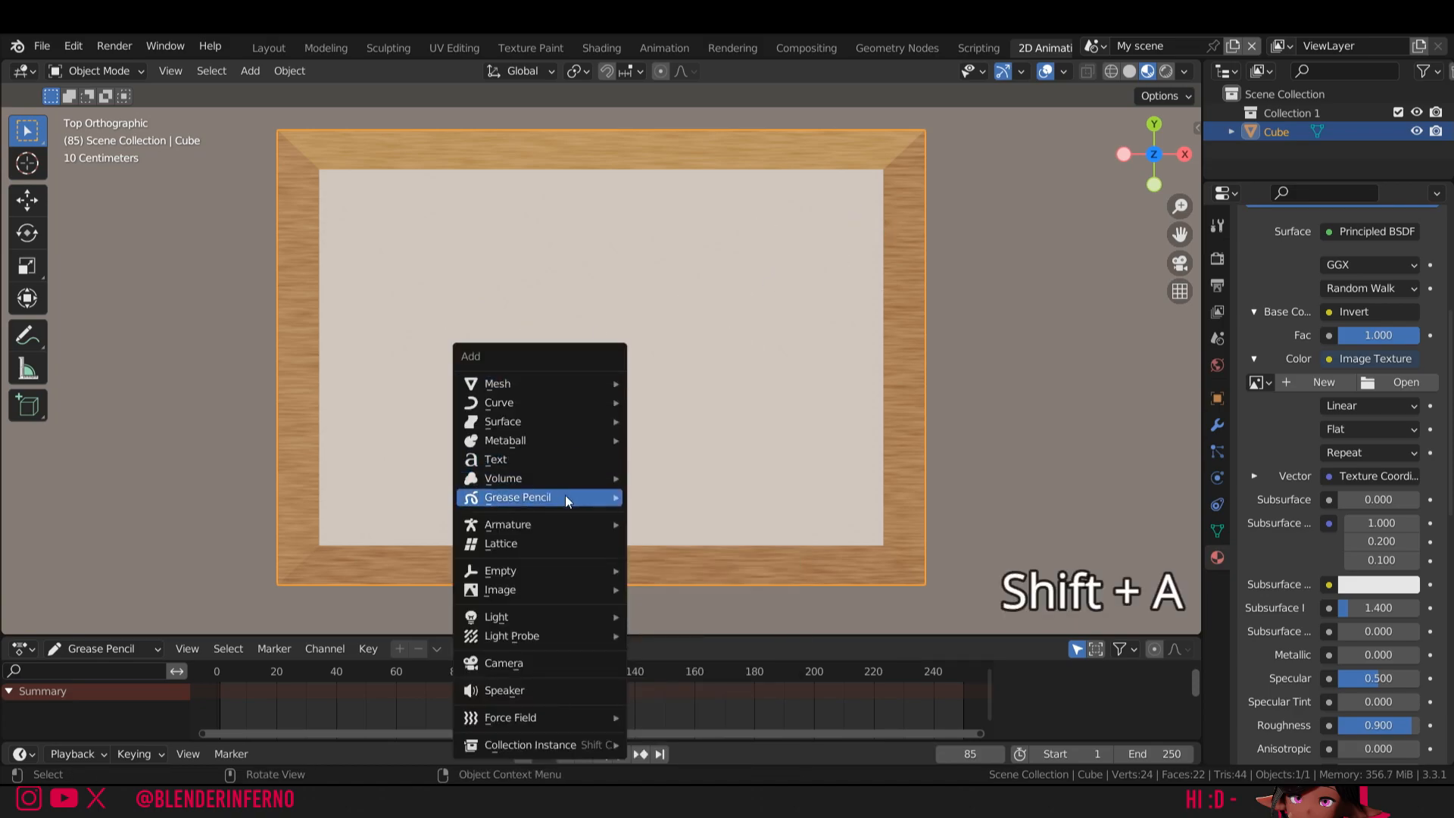
mouse_move(564, 496)
click(709, 496)
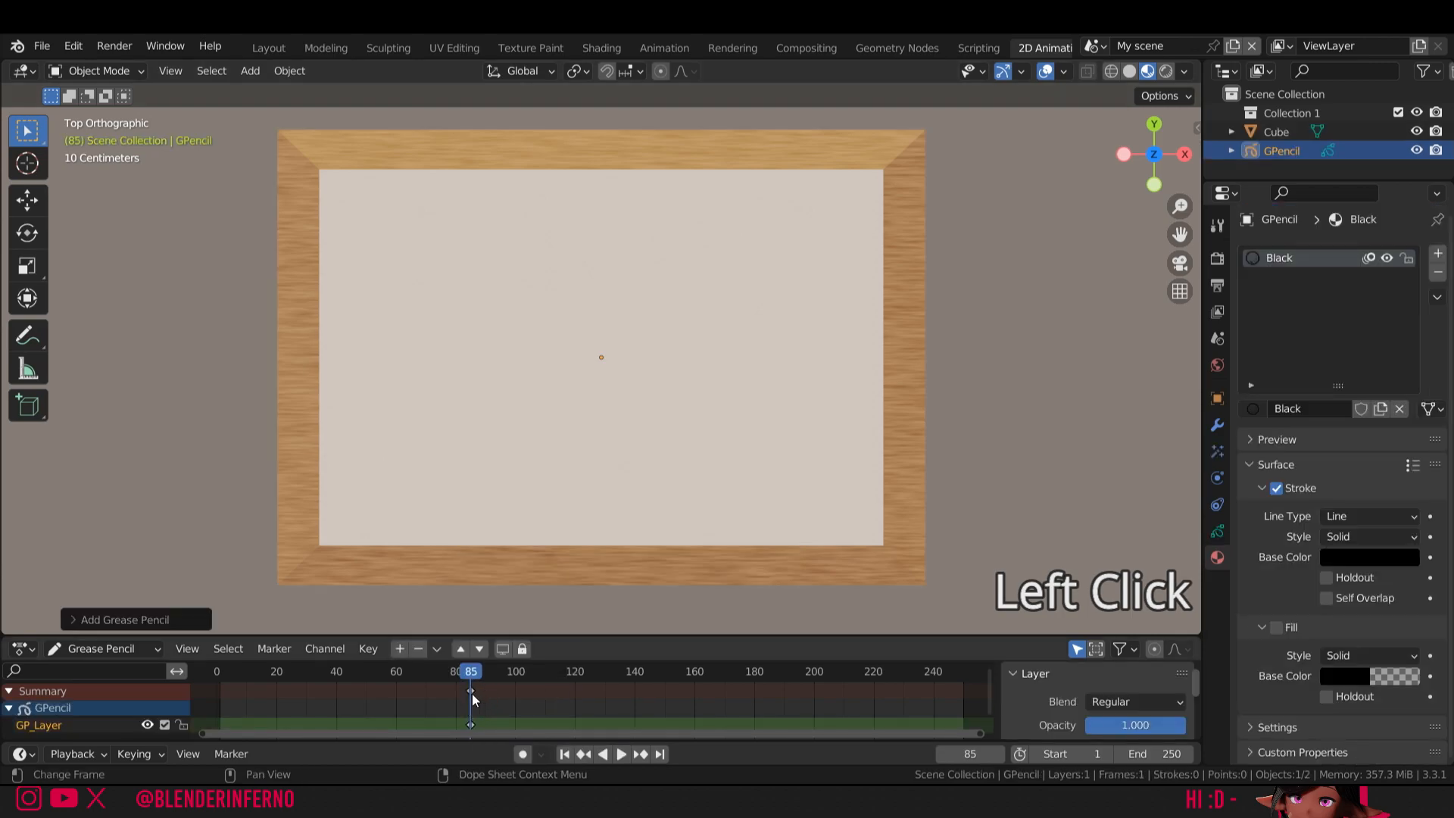
click(471, 692)
click(469, 689)
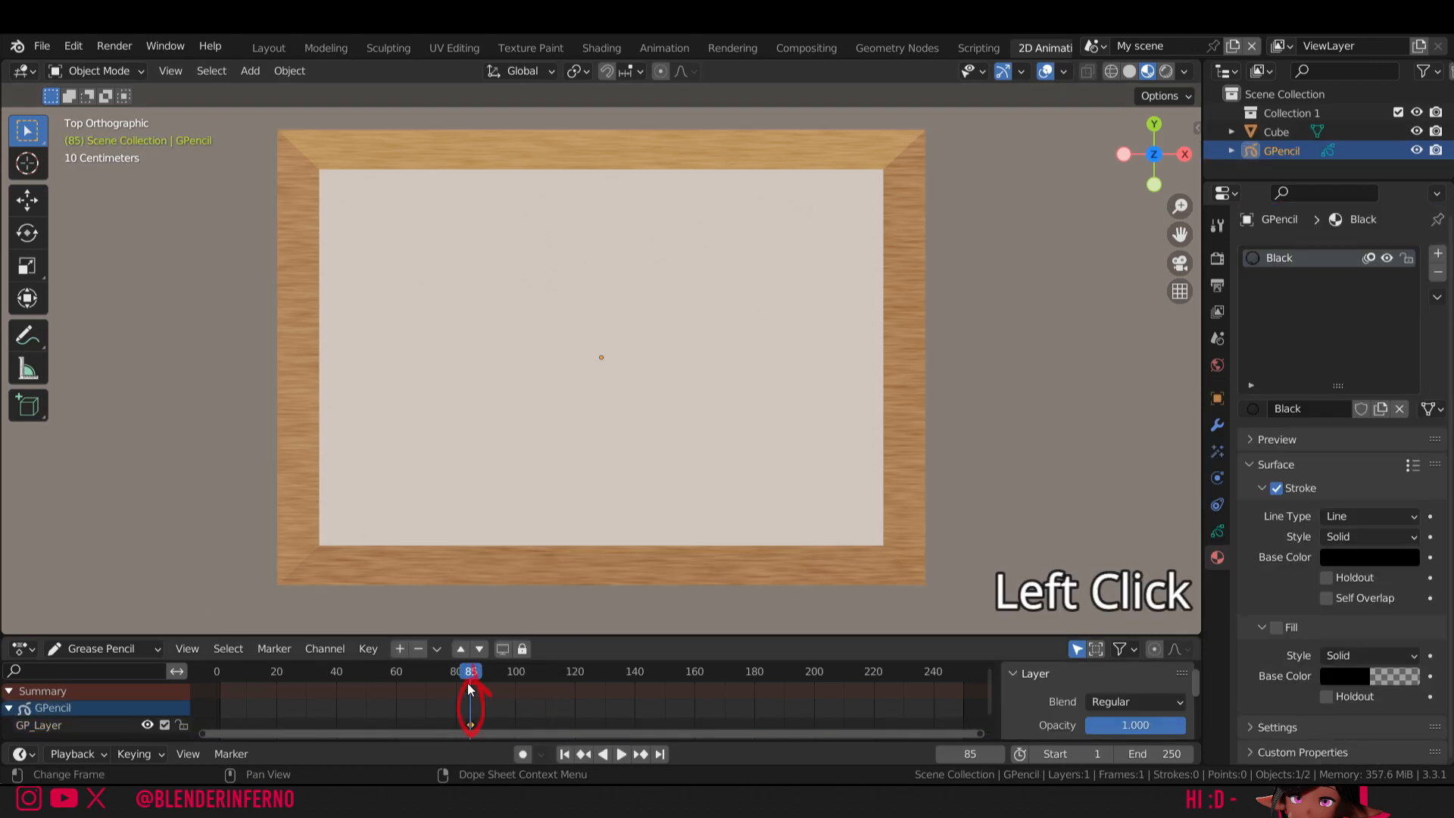
key(g)
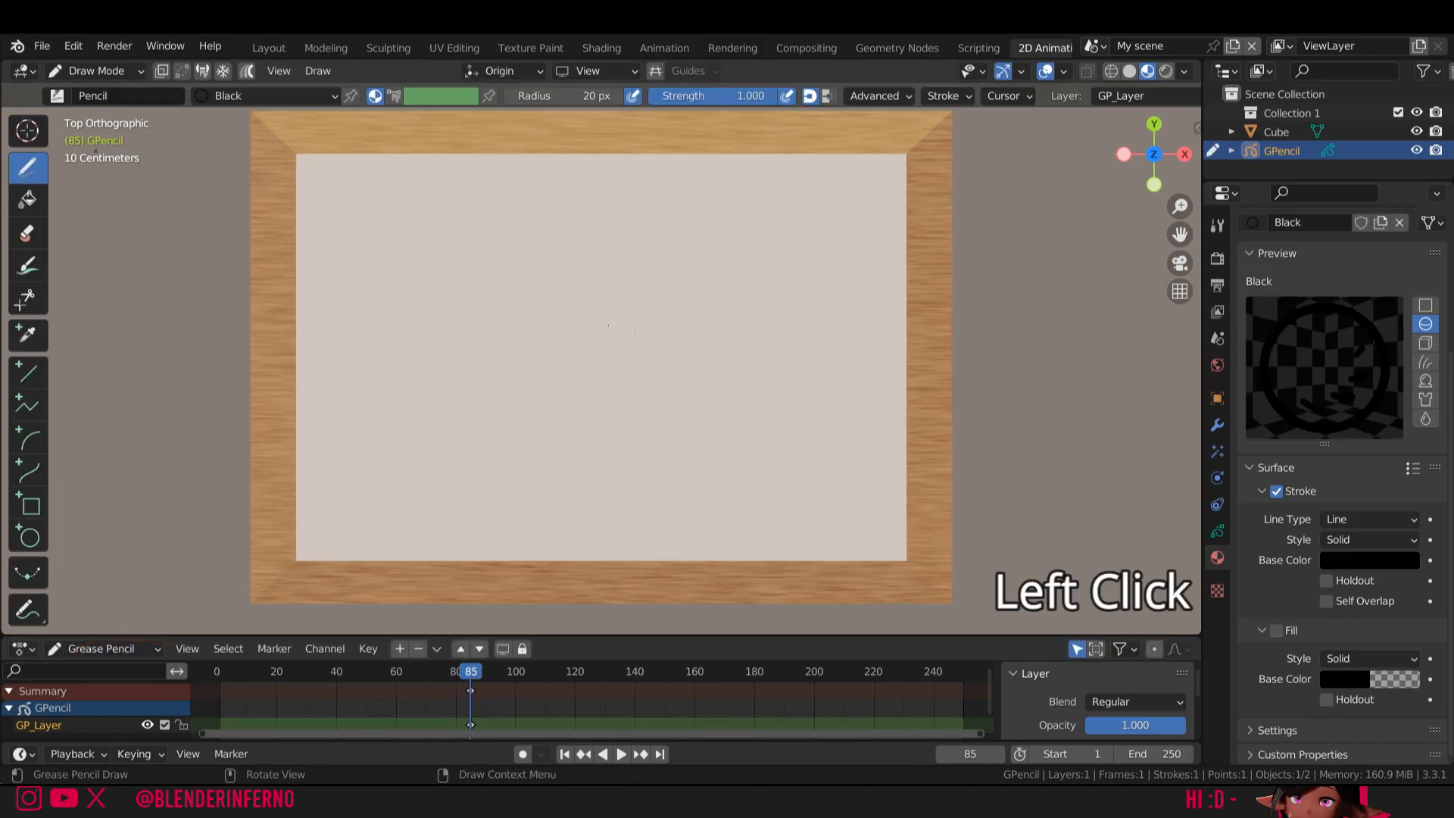
- Undo a test stroke and move the Grease Pencil object along the Z axis in Object Mode
drag(633, 332, 473, 336)
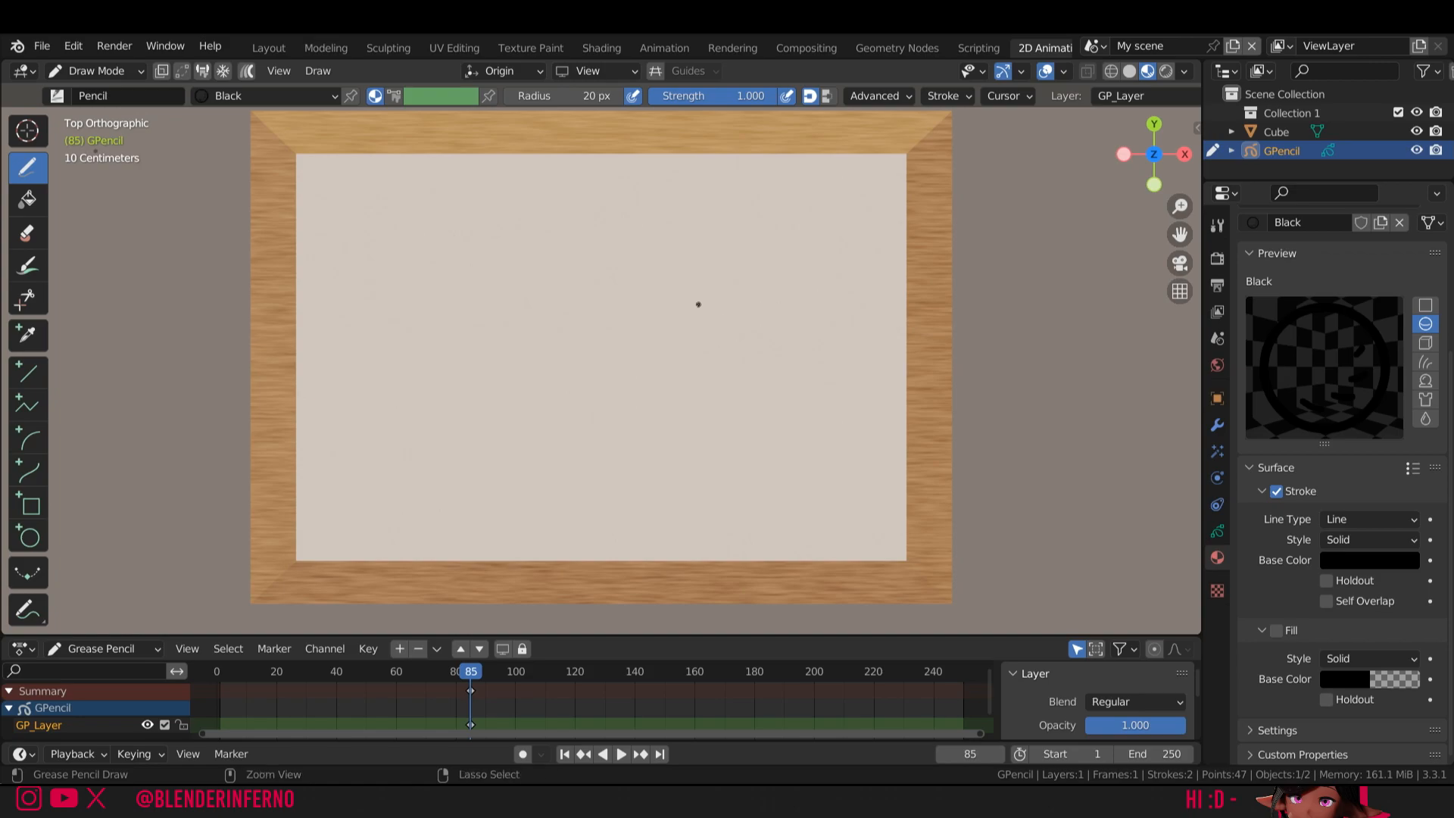
key(ctrl+z)
key(ctrl+Tab)
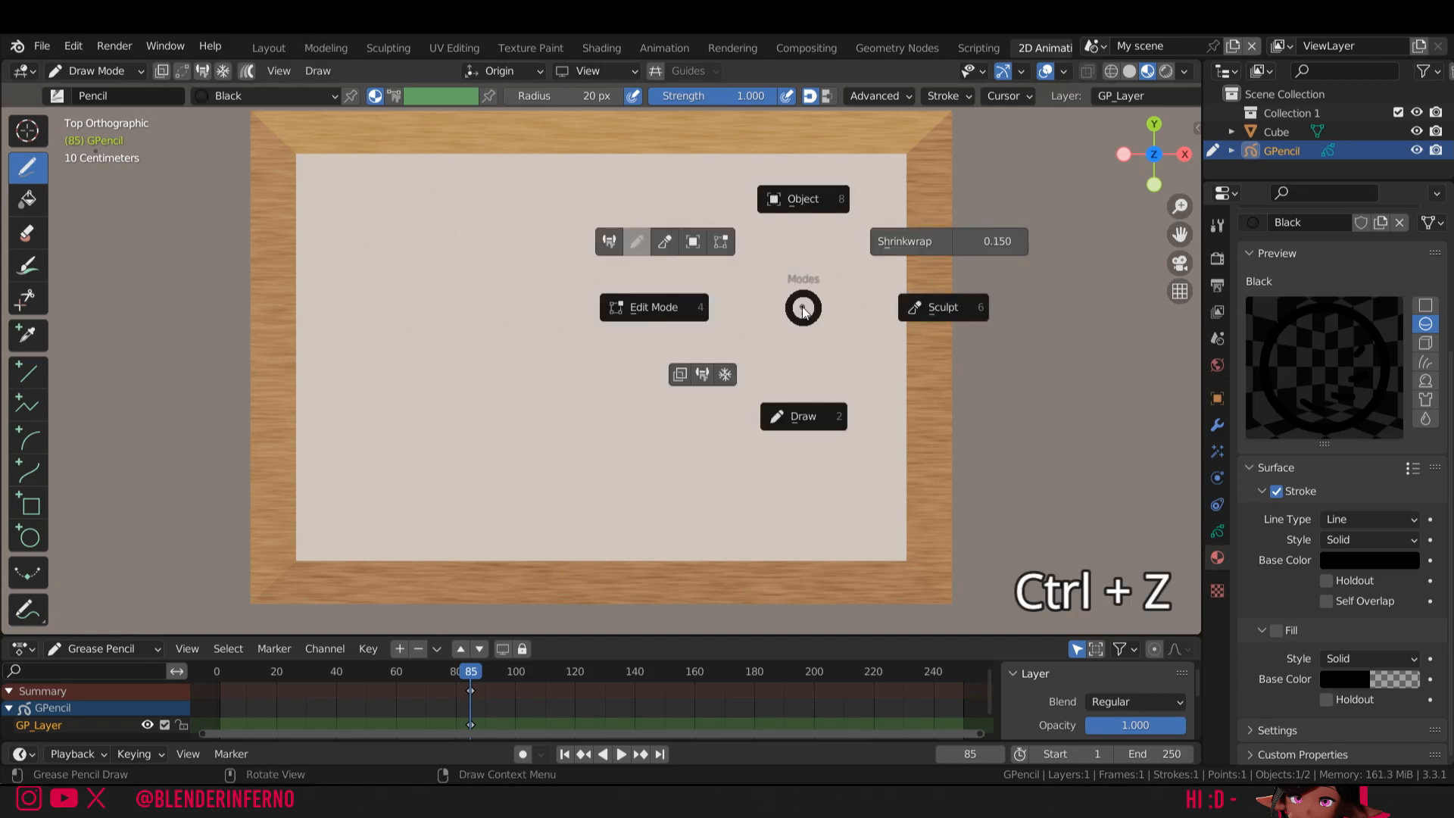
key(Tab)
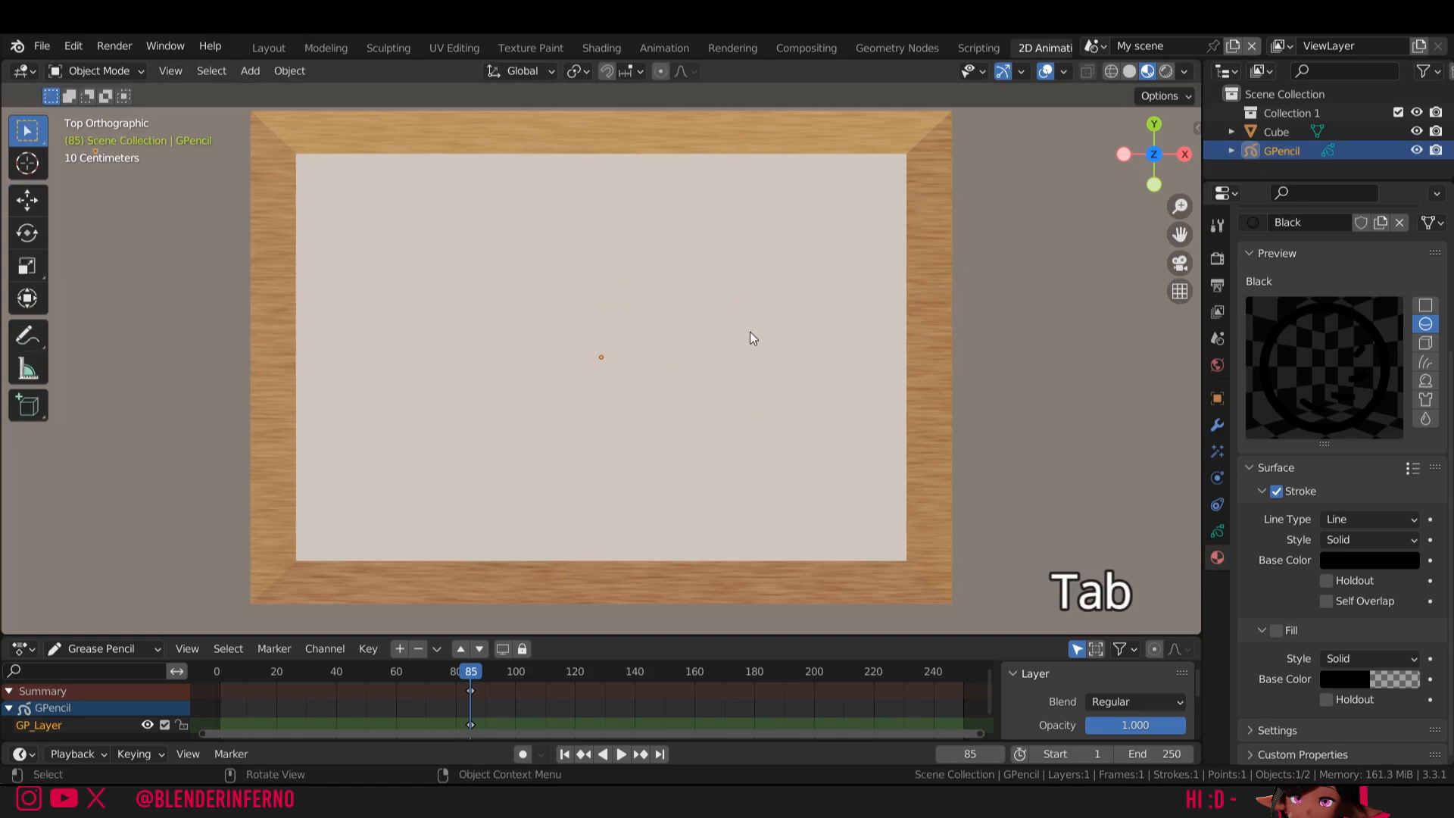
key(g)
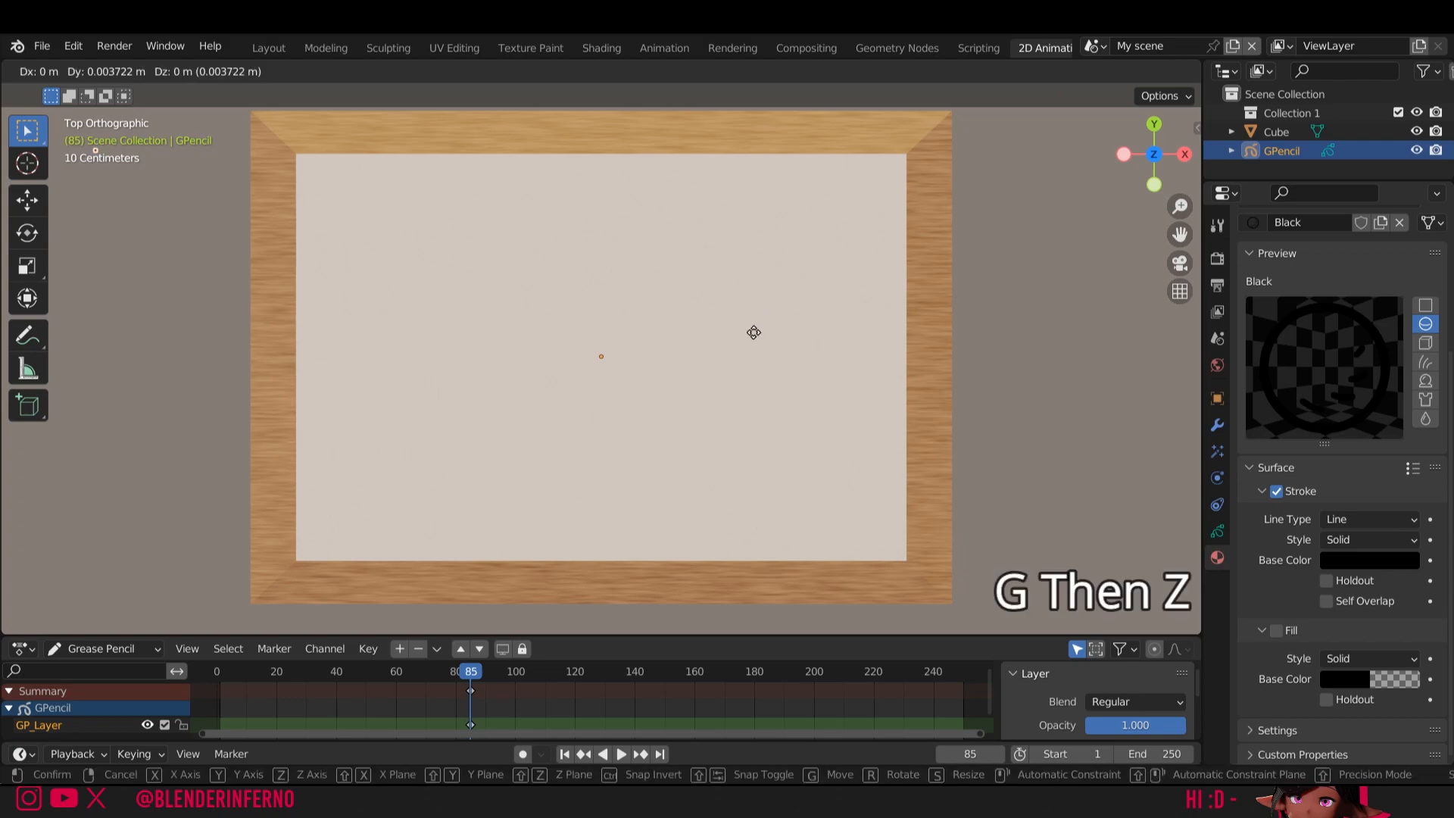
key(z)
click(711, 423)
- Try a horizontal freehand stroke across the board in Draw Mode, and undo it
key(Tab)
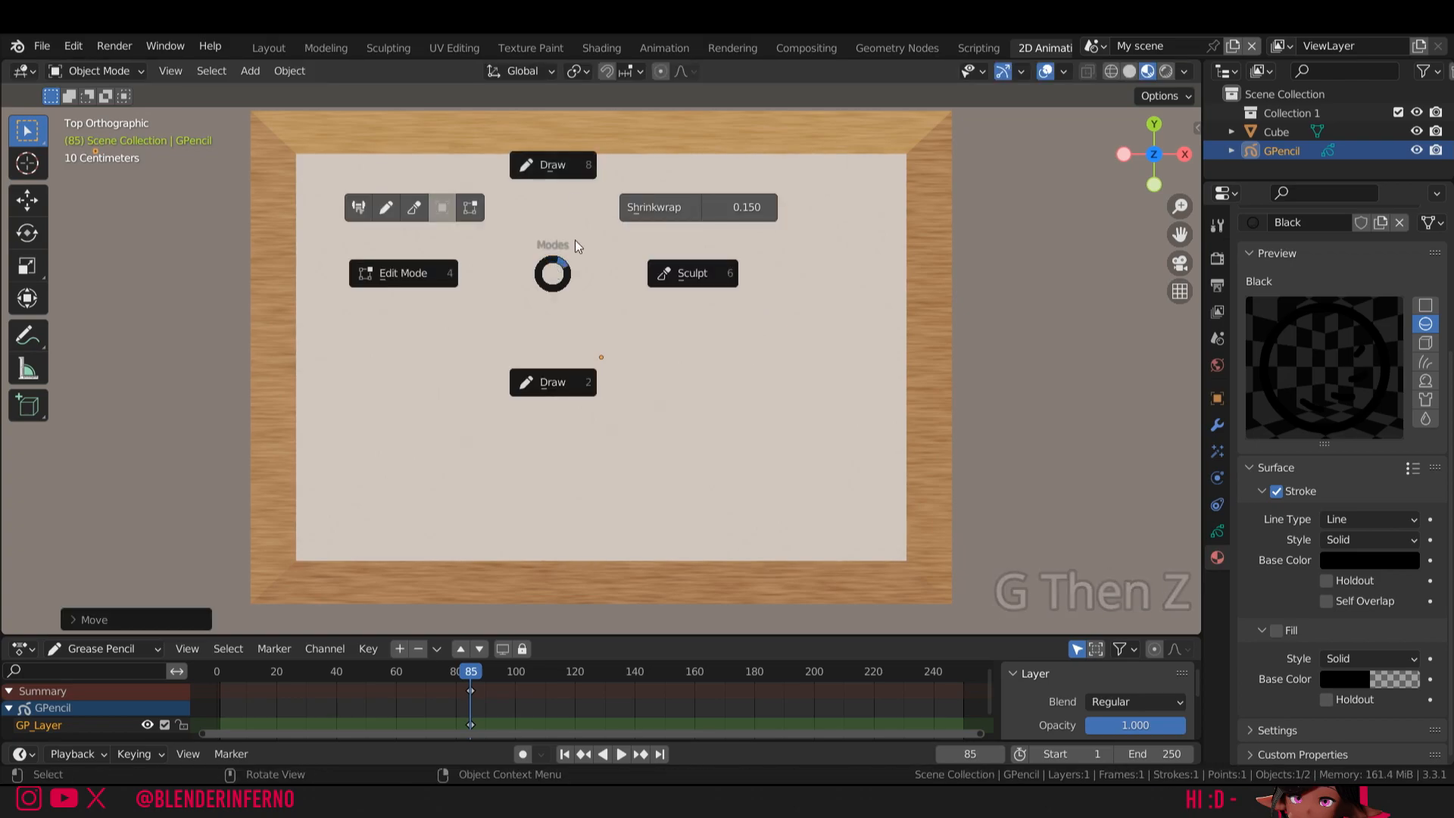
click(561, 165)
drag(490, 363, 729, 350)
key(ctrl+z)
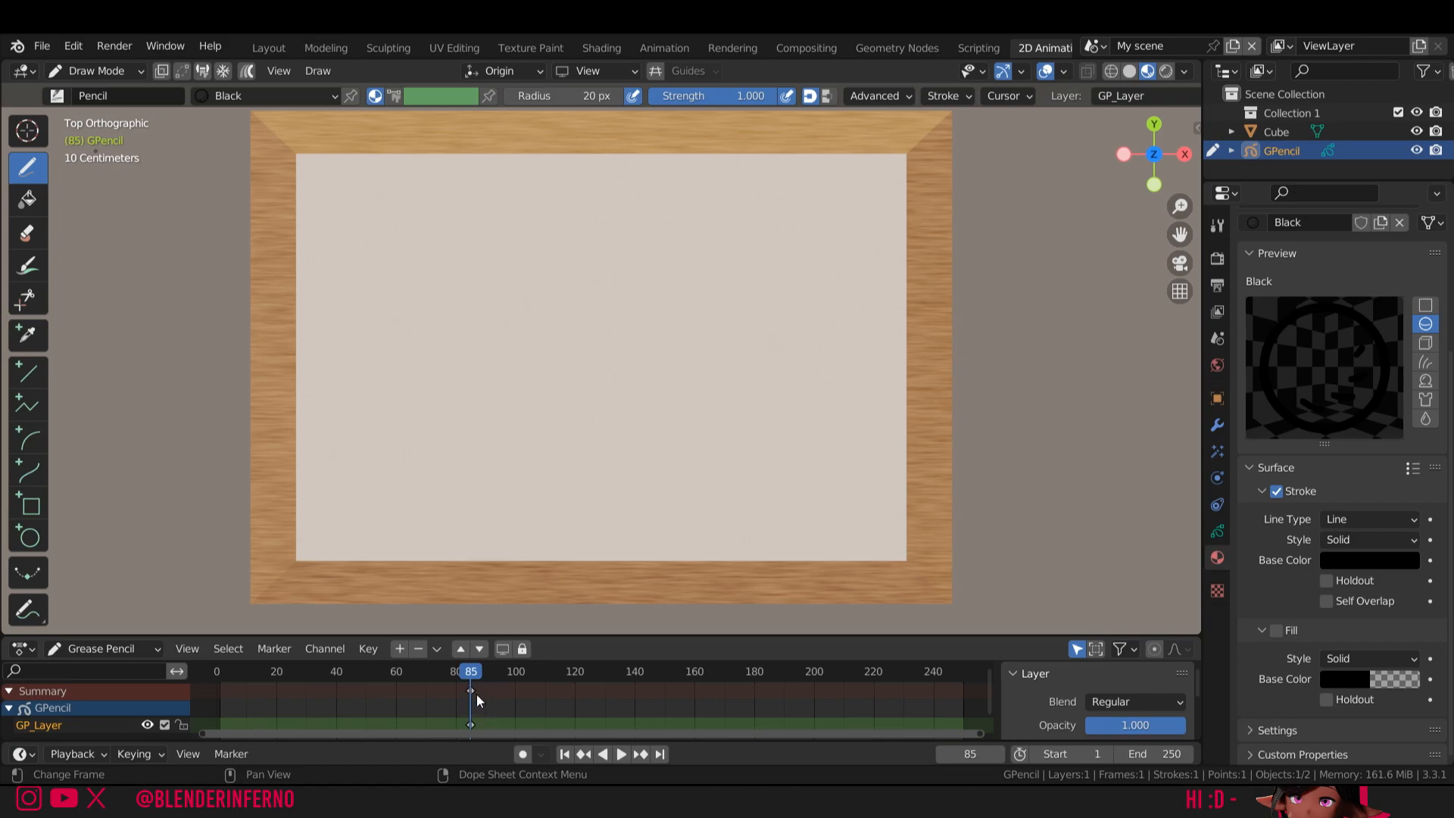
- Move the Grease Pencil keyframe to frame 1 and put the object in Draw Mode at frame 24
click(469, 691)
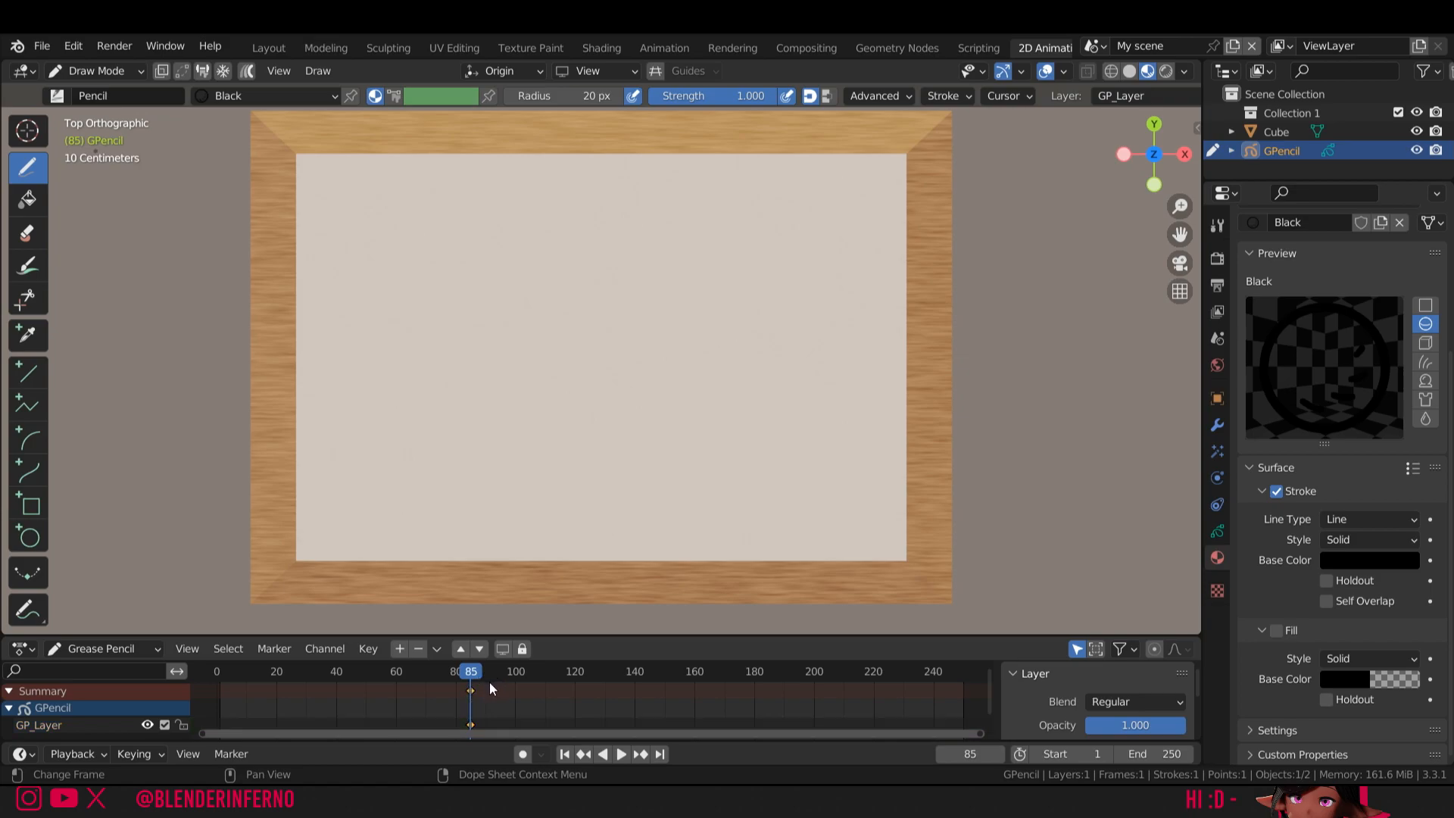
key(g)
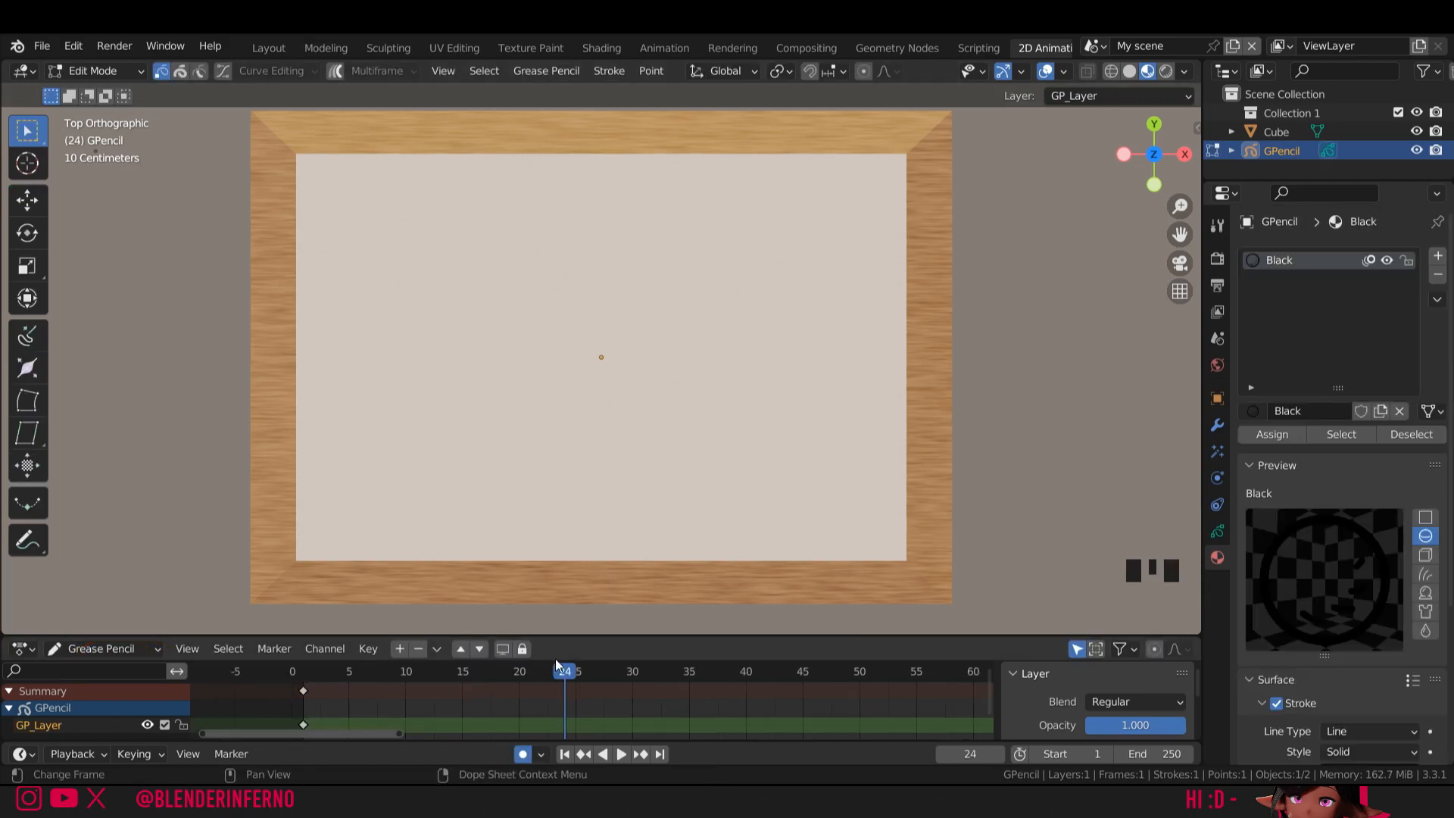
click(106, 71)
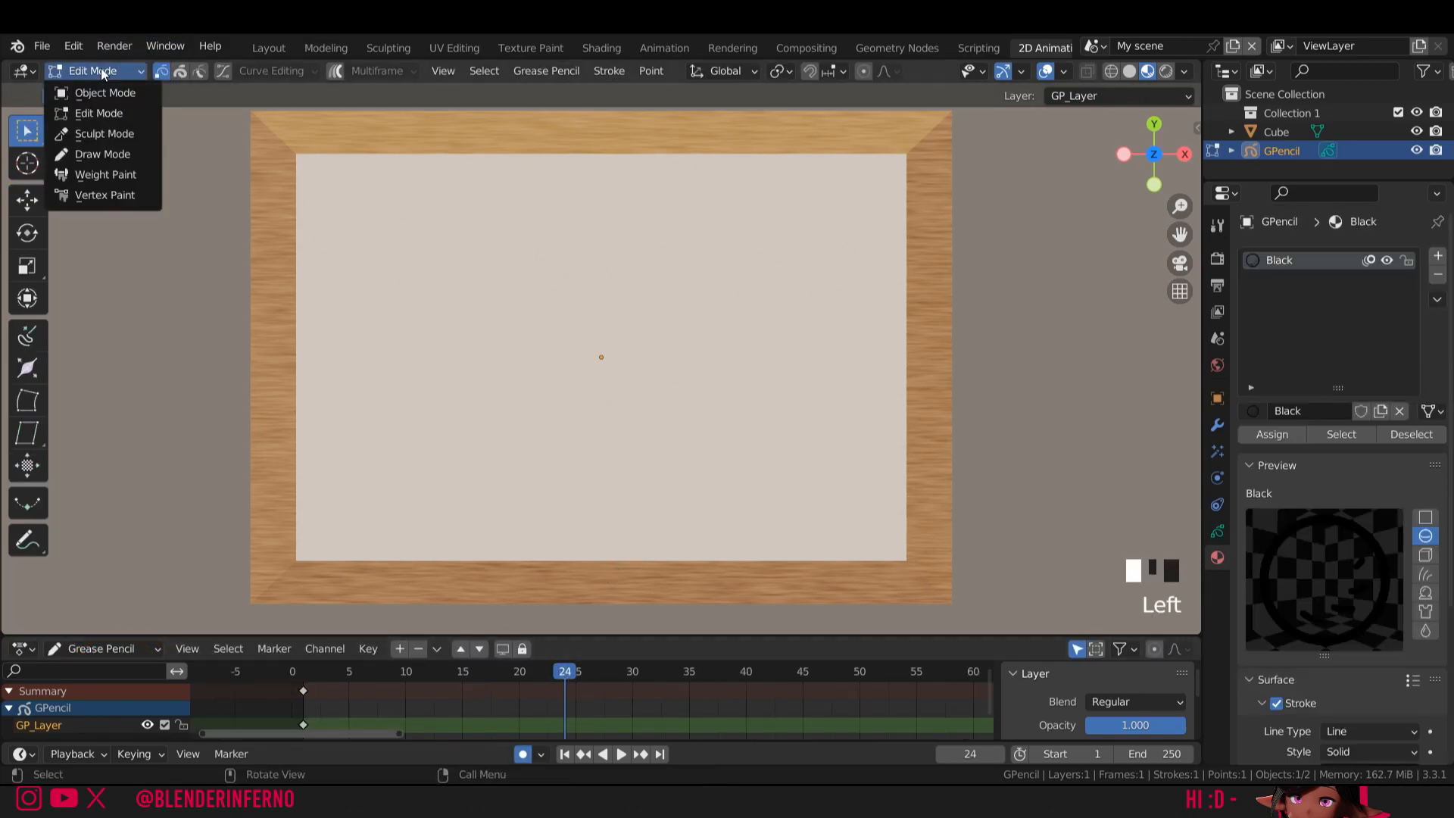
click(98, 161)
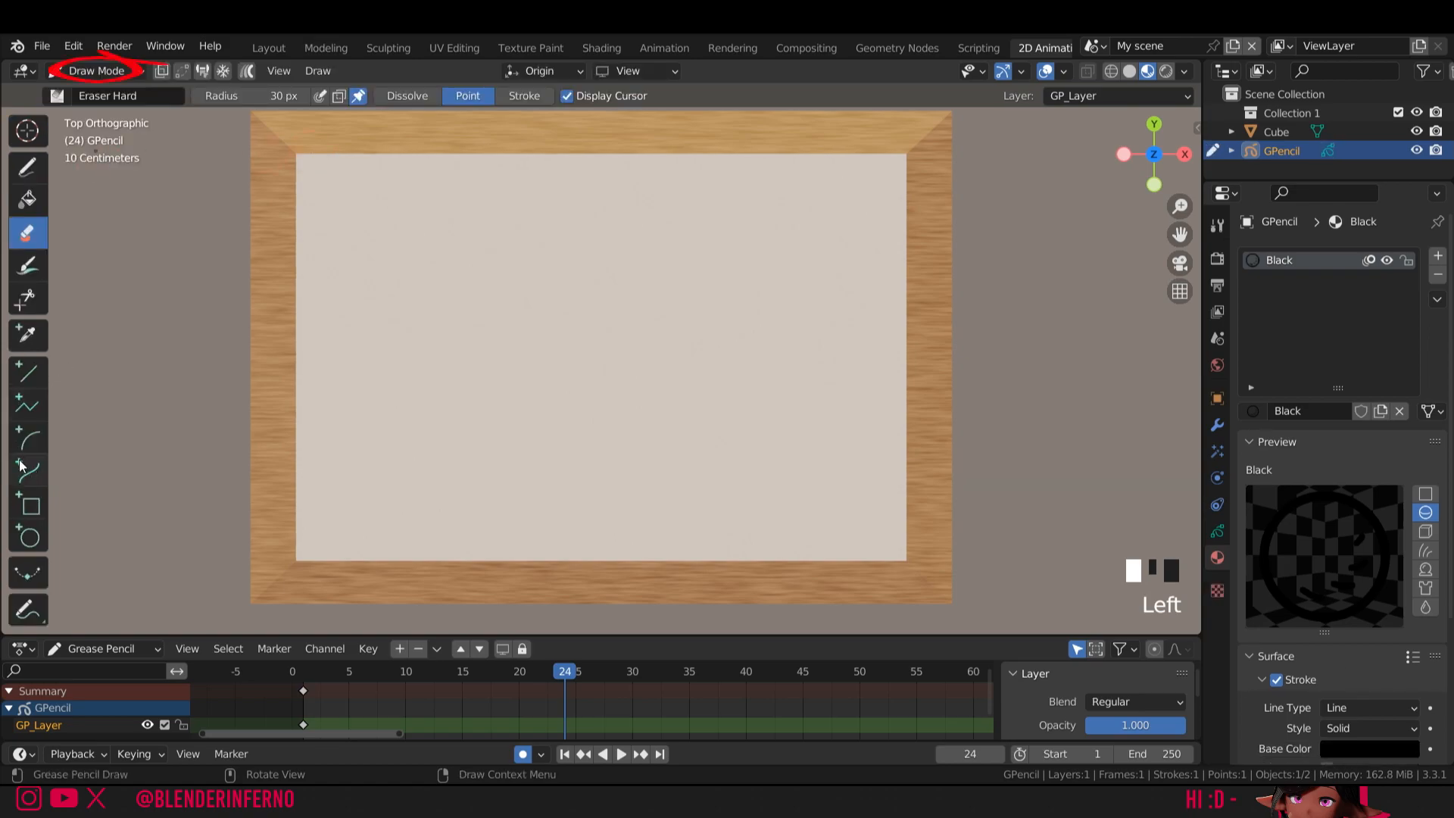
- Draw a straight horizontal line with 24 subdivisions near the board's lower edge at frame 24 using the Line tool
click(30, 373)
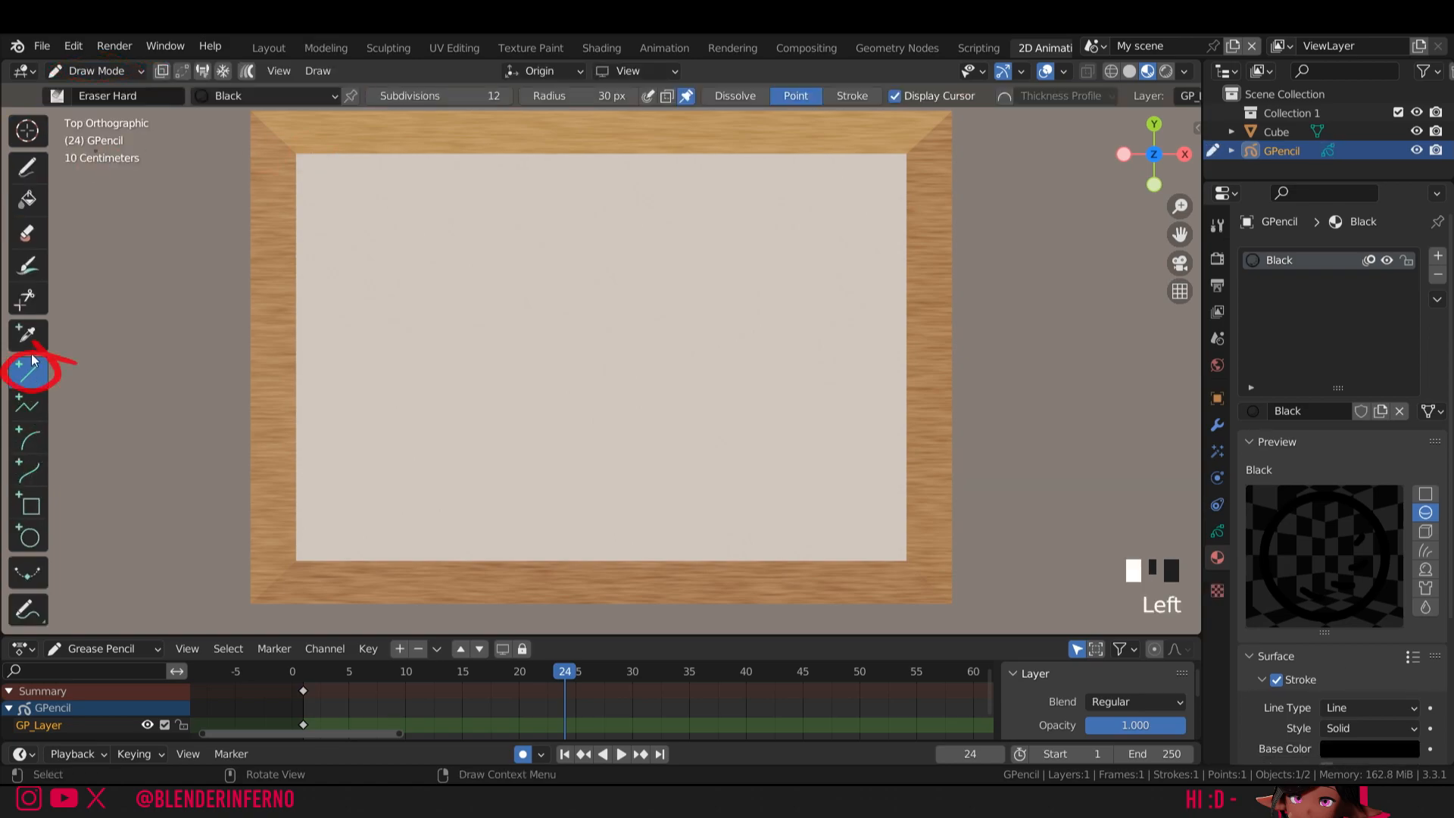
click(438, 89)
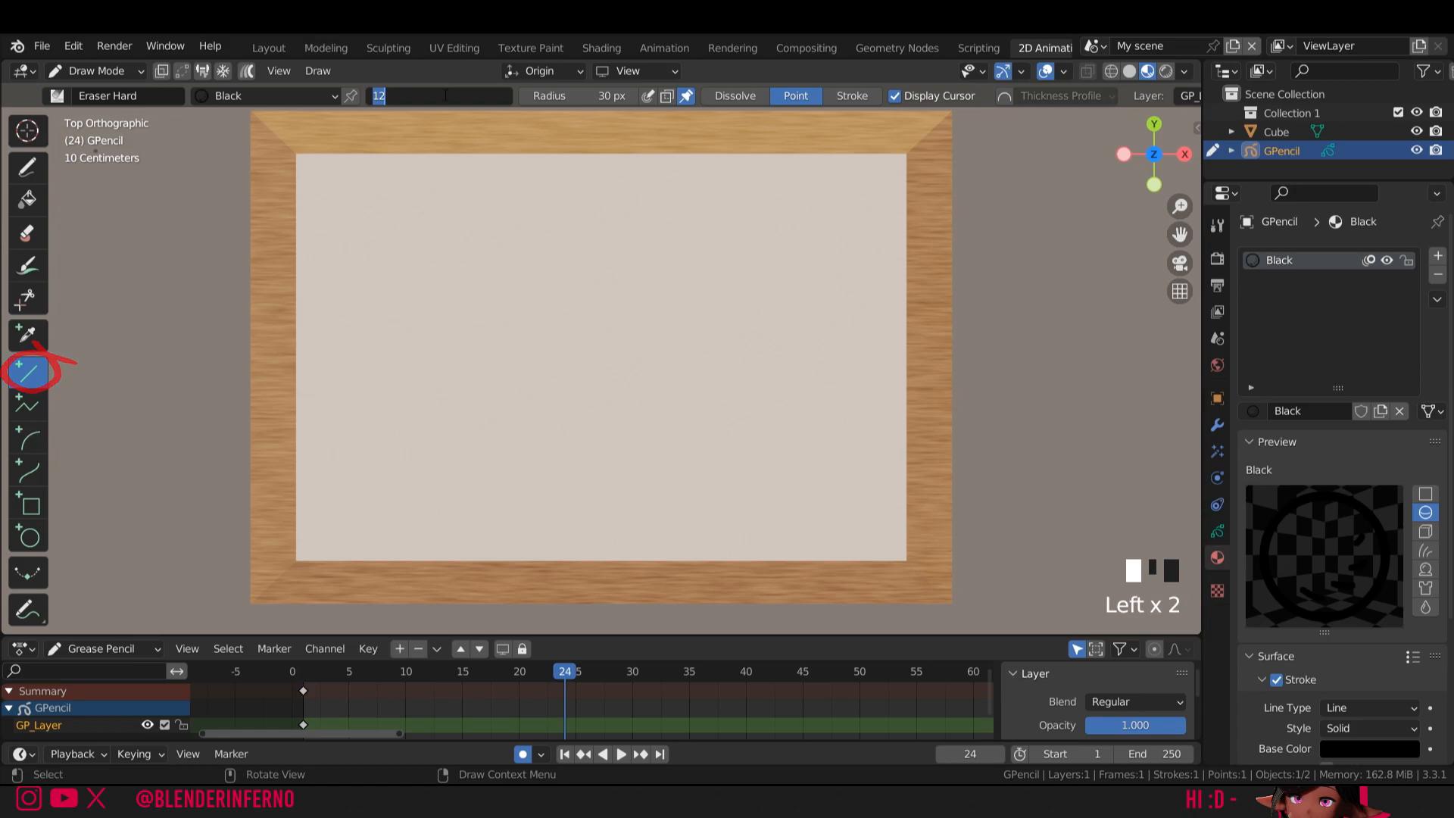
text(24)
key(Return)
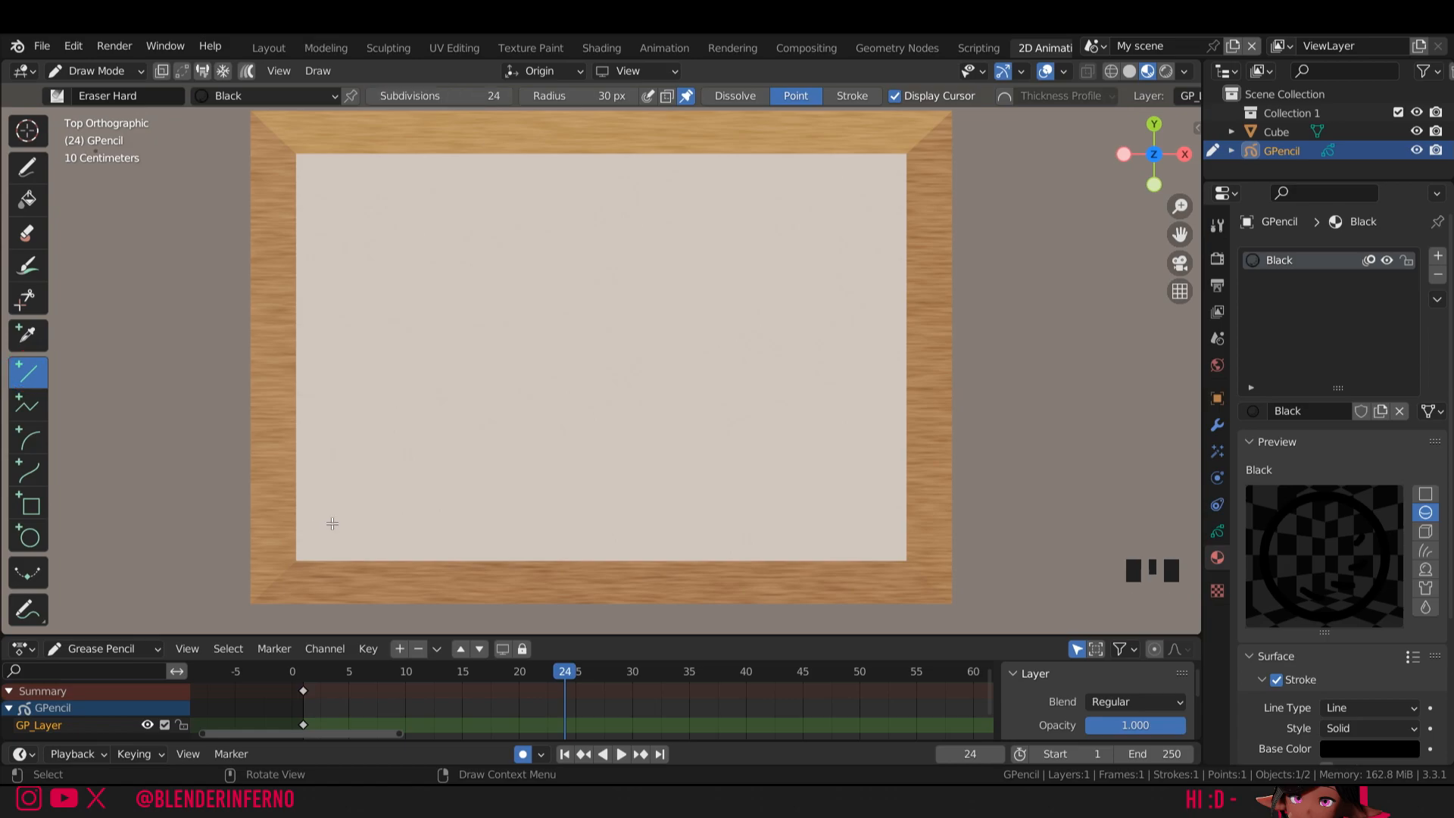
drag(312, 525, 842, 520)
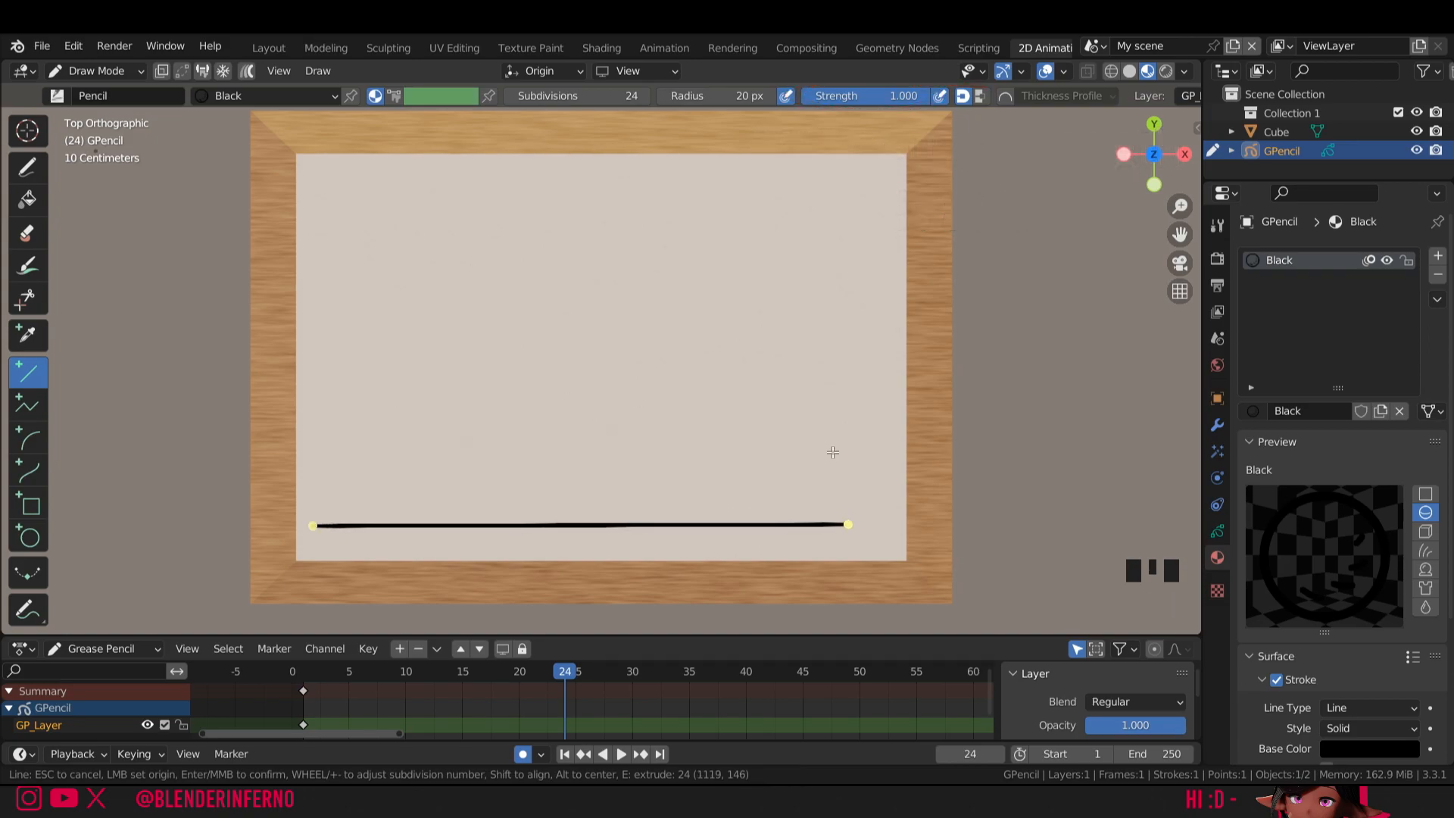
key(Return)
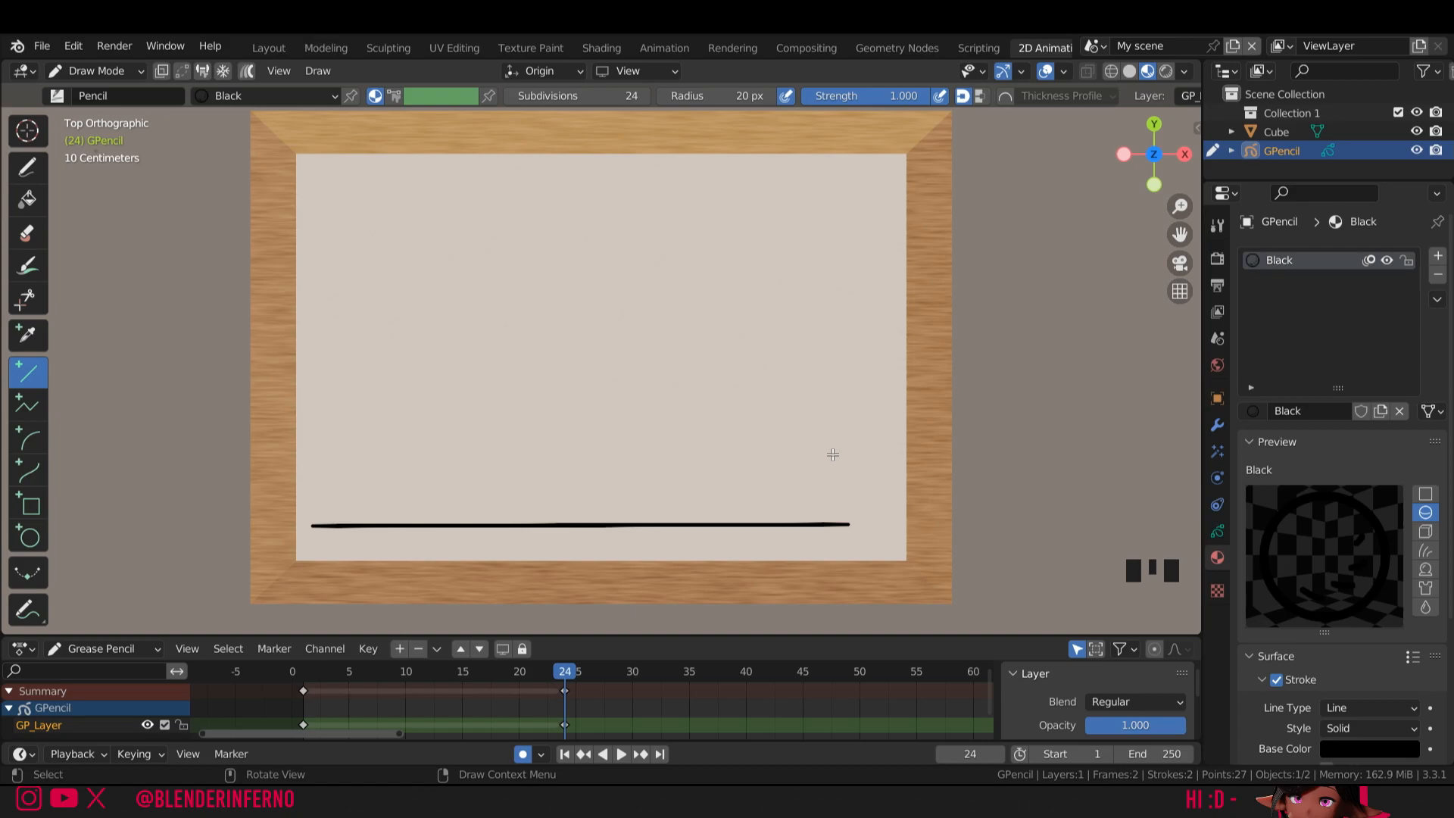
- Copy the GP_Layer keyframe at frame 24 and paste it at frame 1
key(Left)
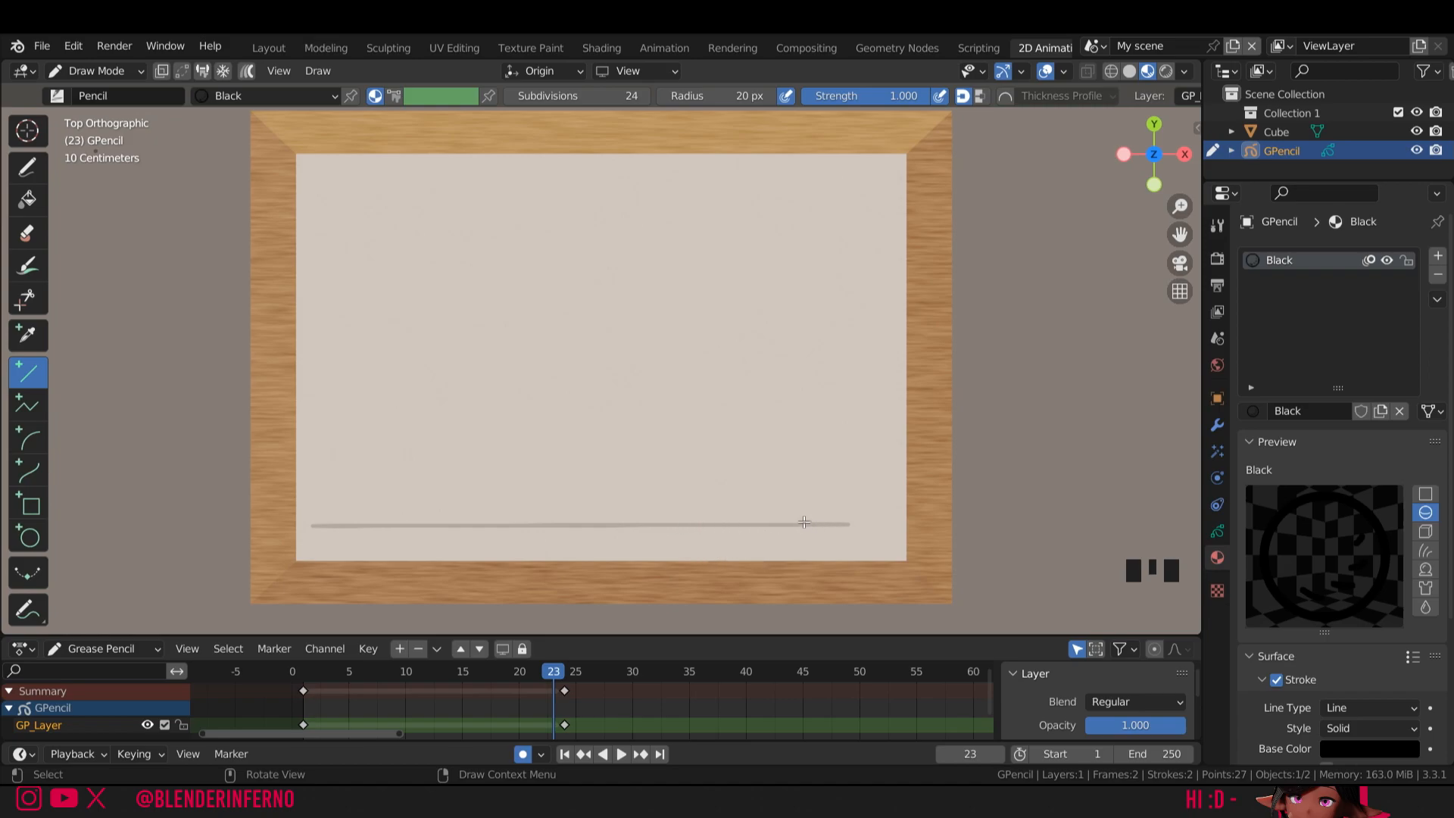
click(564, 724)
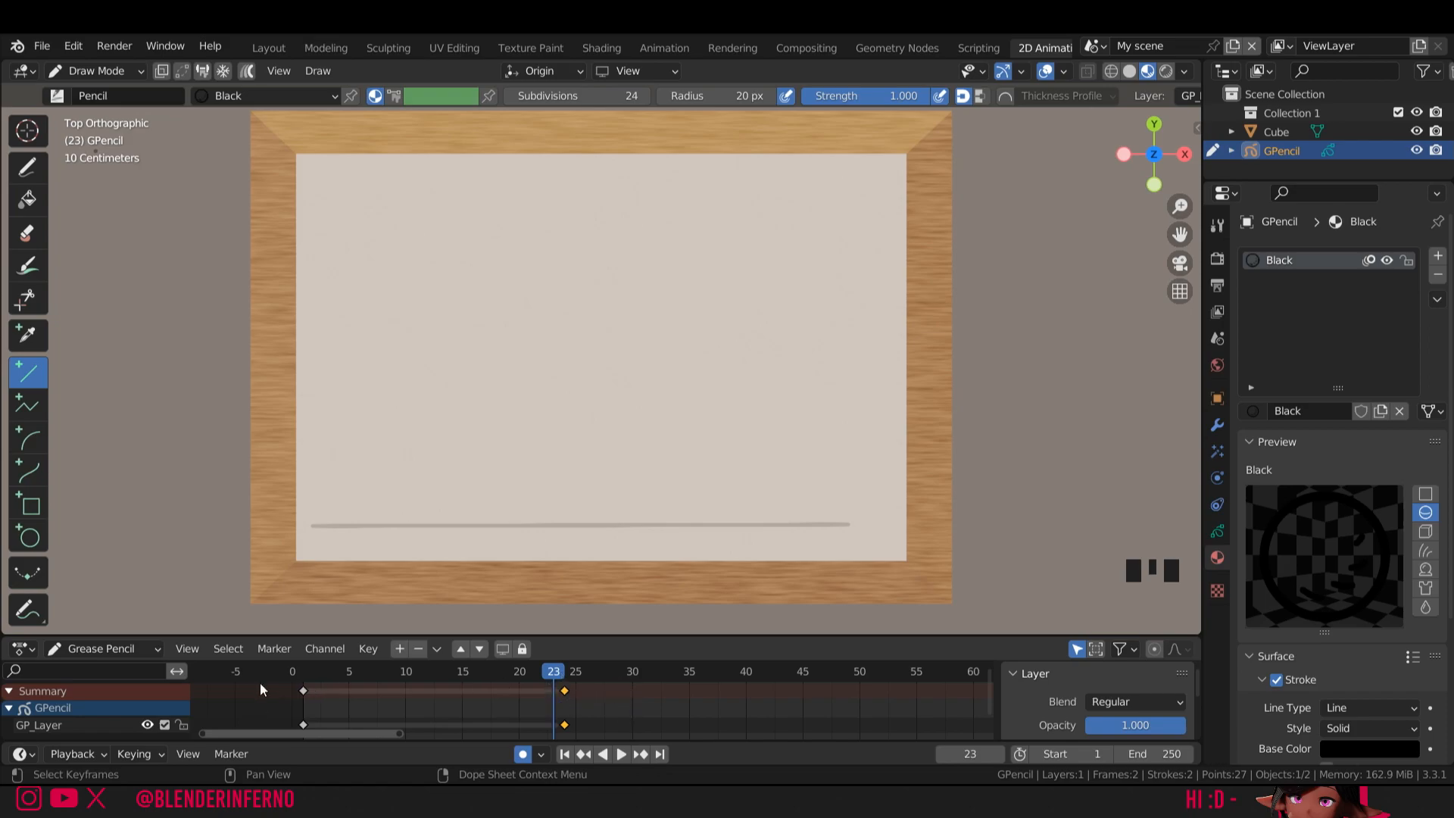
click(44, 725)
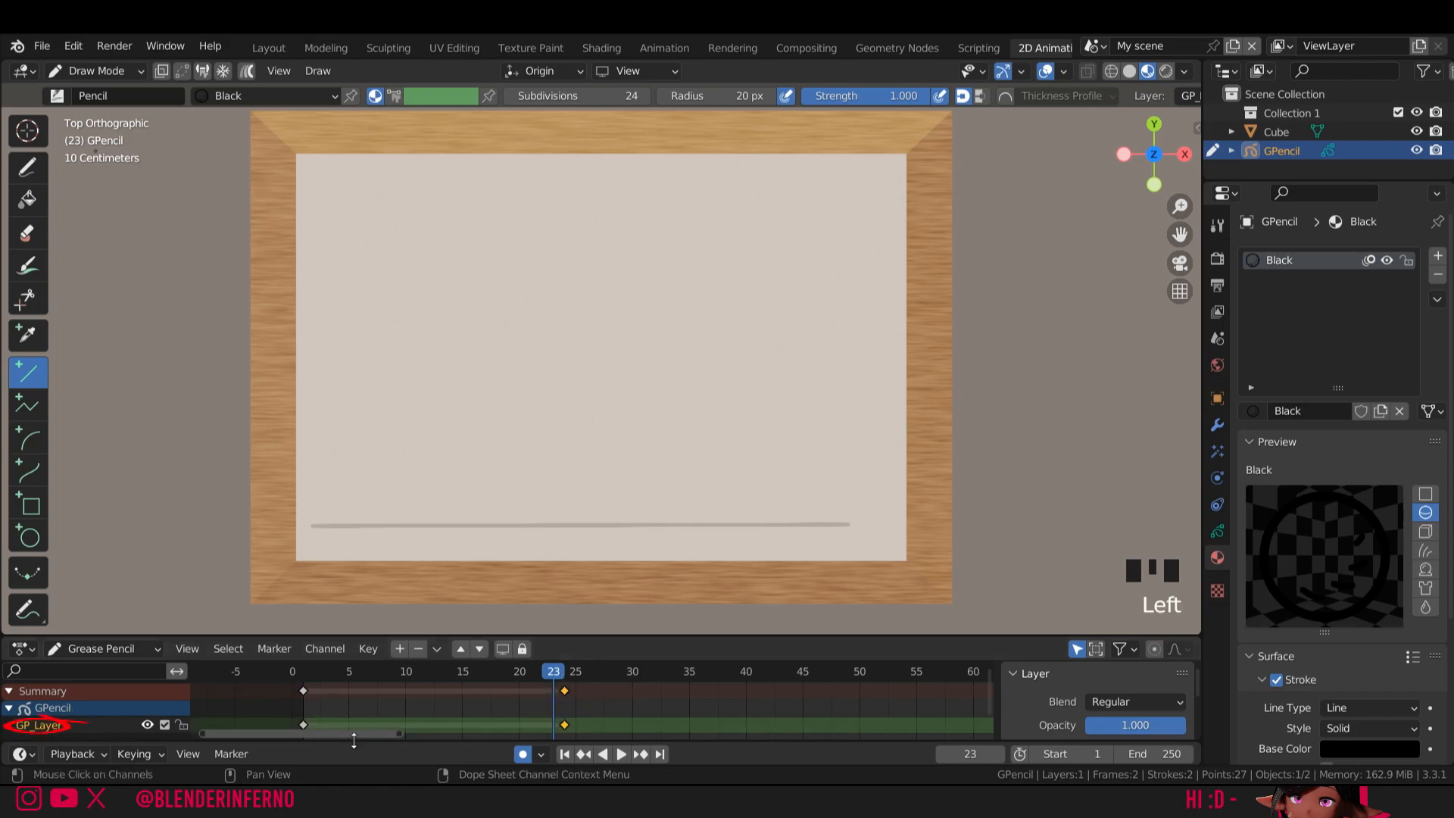
key(ctrl+c)
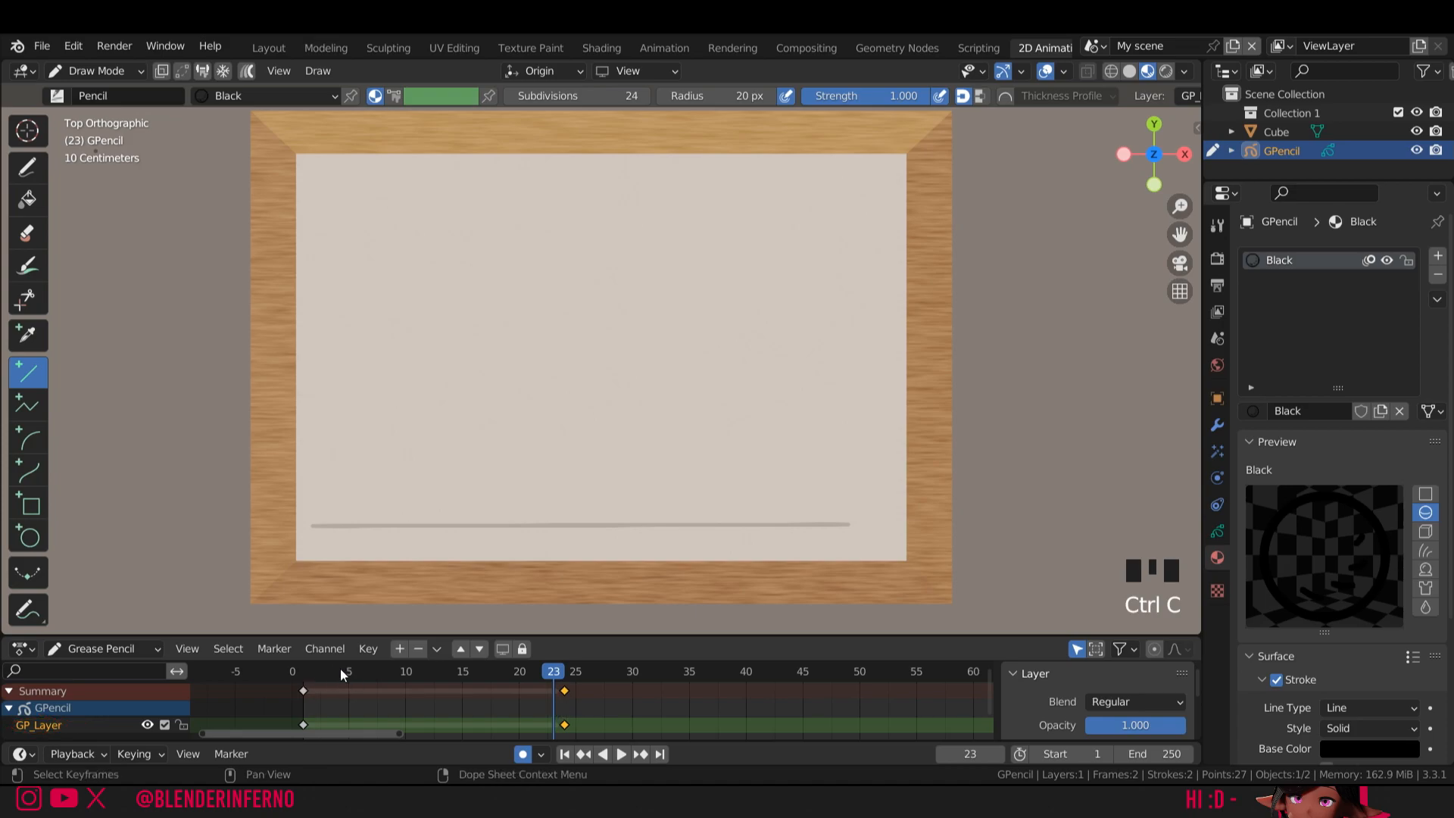
click(304, 670)
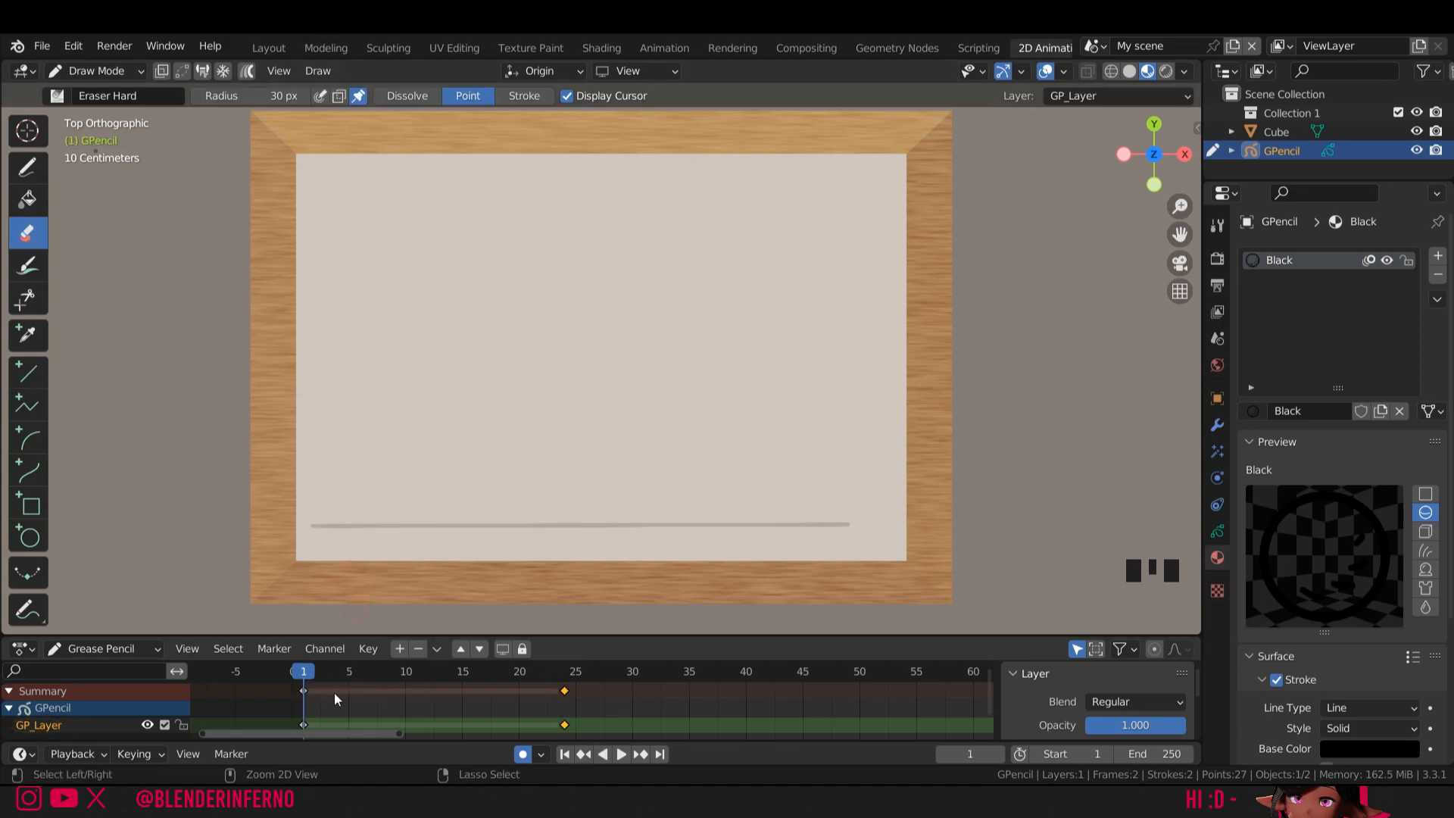
key(ctrl+v)
- Erase the copied line at frame 1 in Point mode, leaving only a short piece at its left end
mouse_move(858, 523)
mouse_down()
mouse_move(532, 526)
mouse_move(828, 522)
mouse_up()
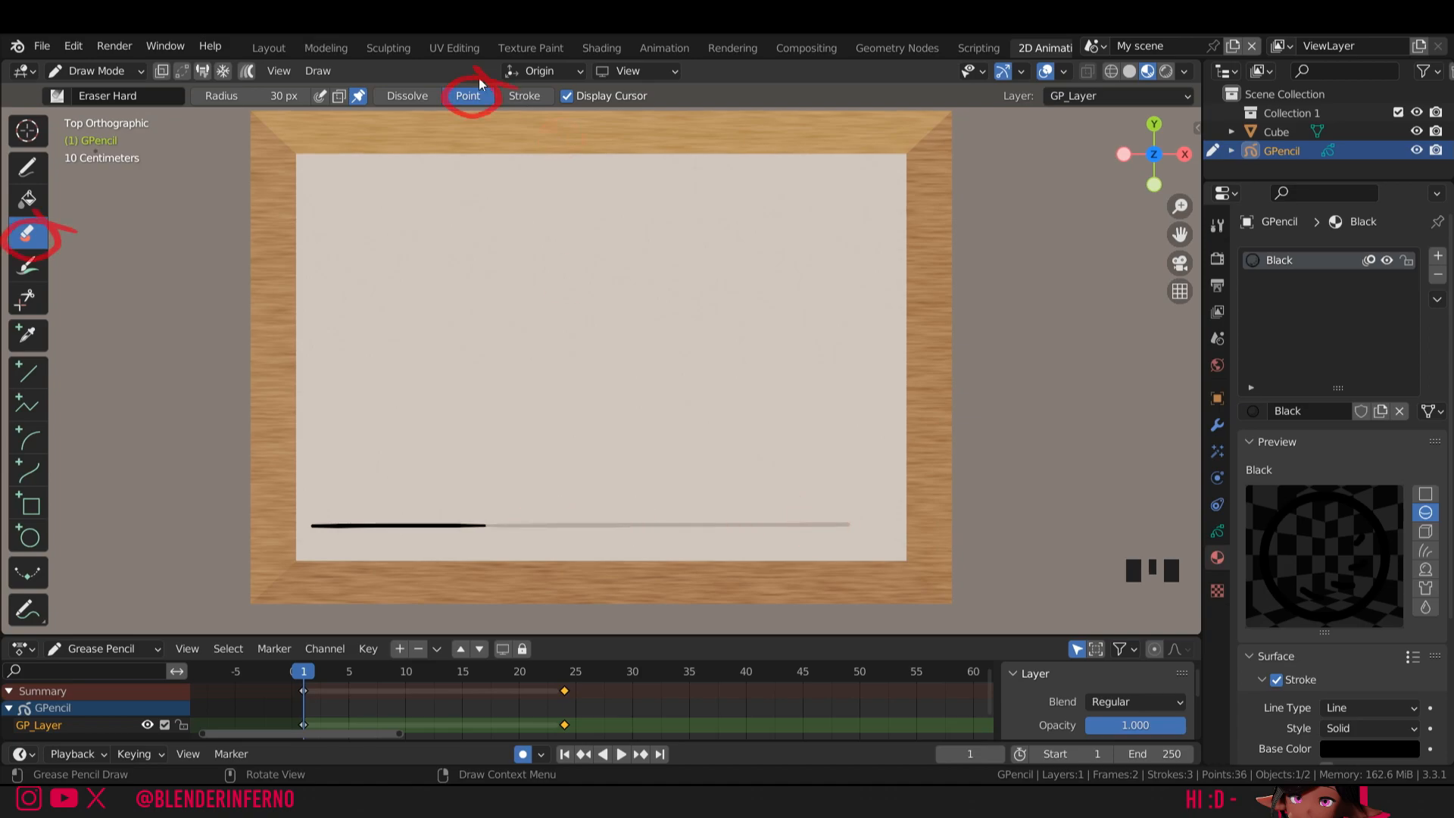
drag(489, 541, 369, 528)
drag(356, 526, 315, 526)
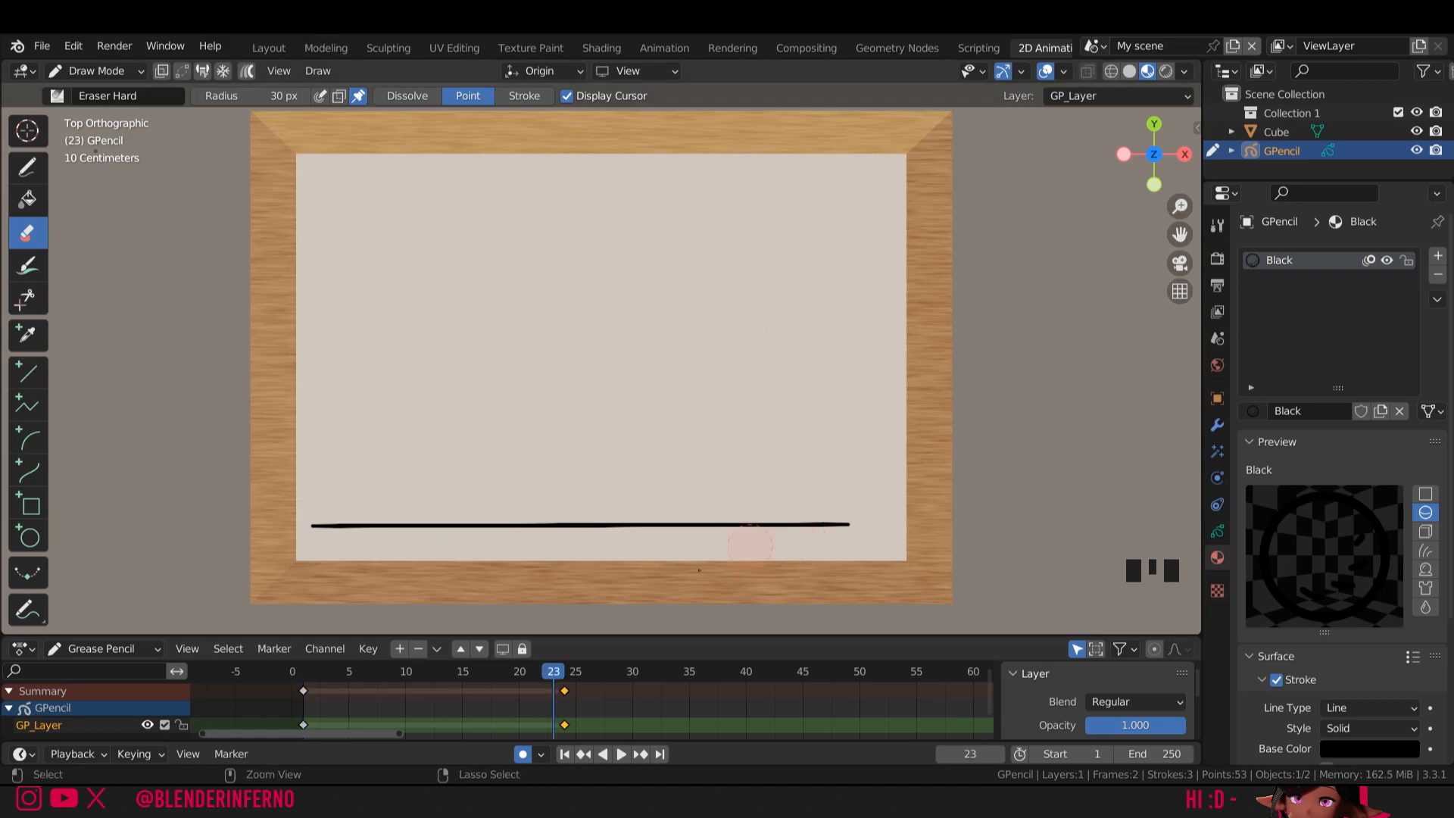
- Paste the full line at frames 23, 22 and 21, erasing a little more of its right end on each frame
key(ctrl+v)
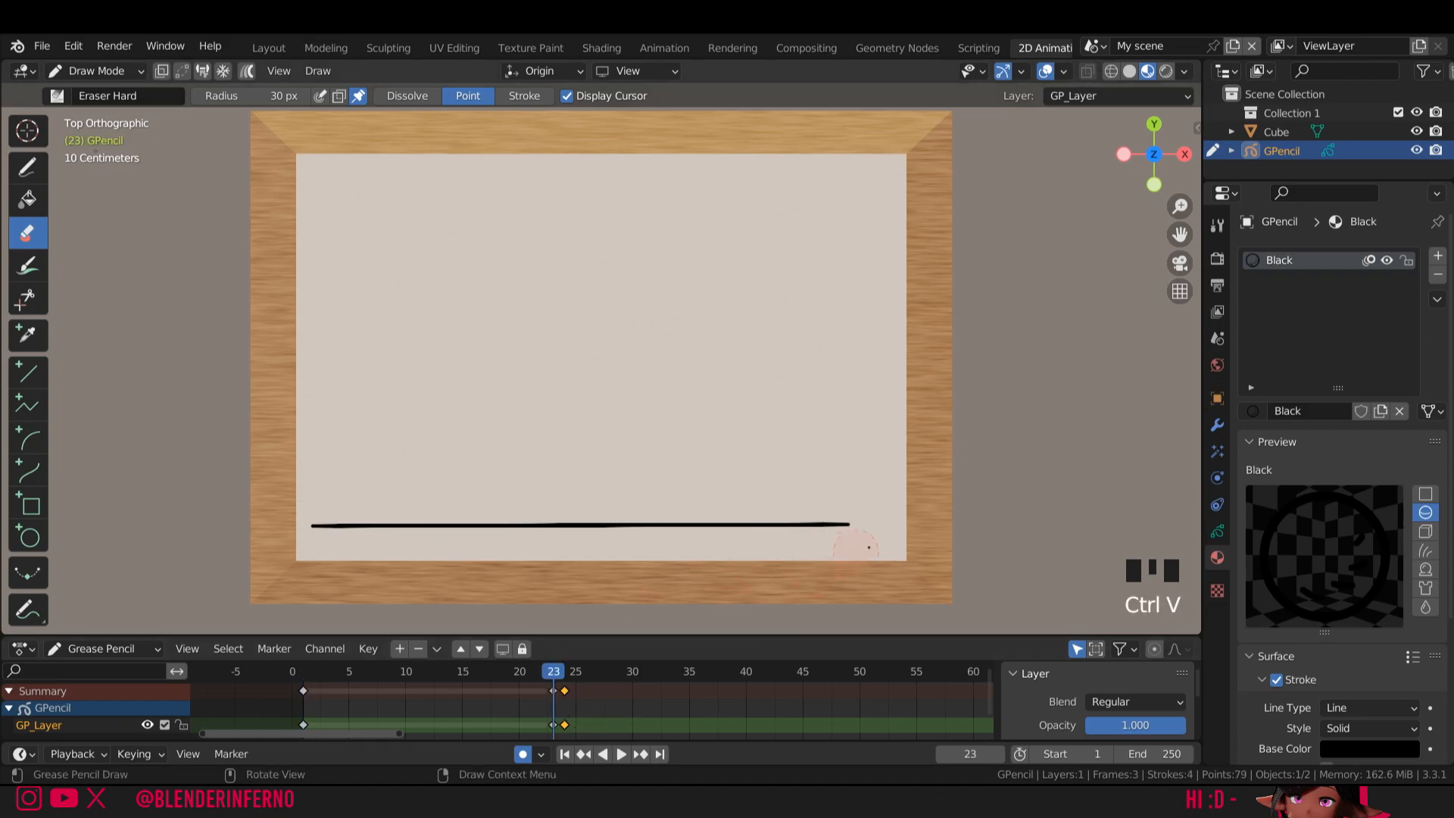
drag(856, 526, 857, 527)
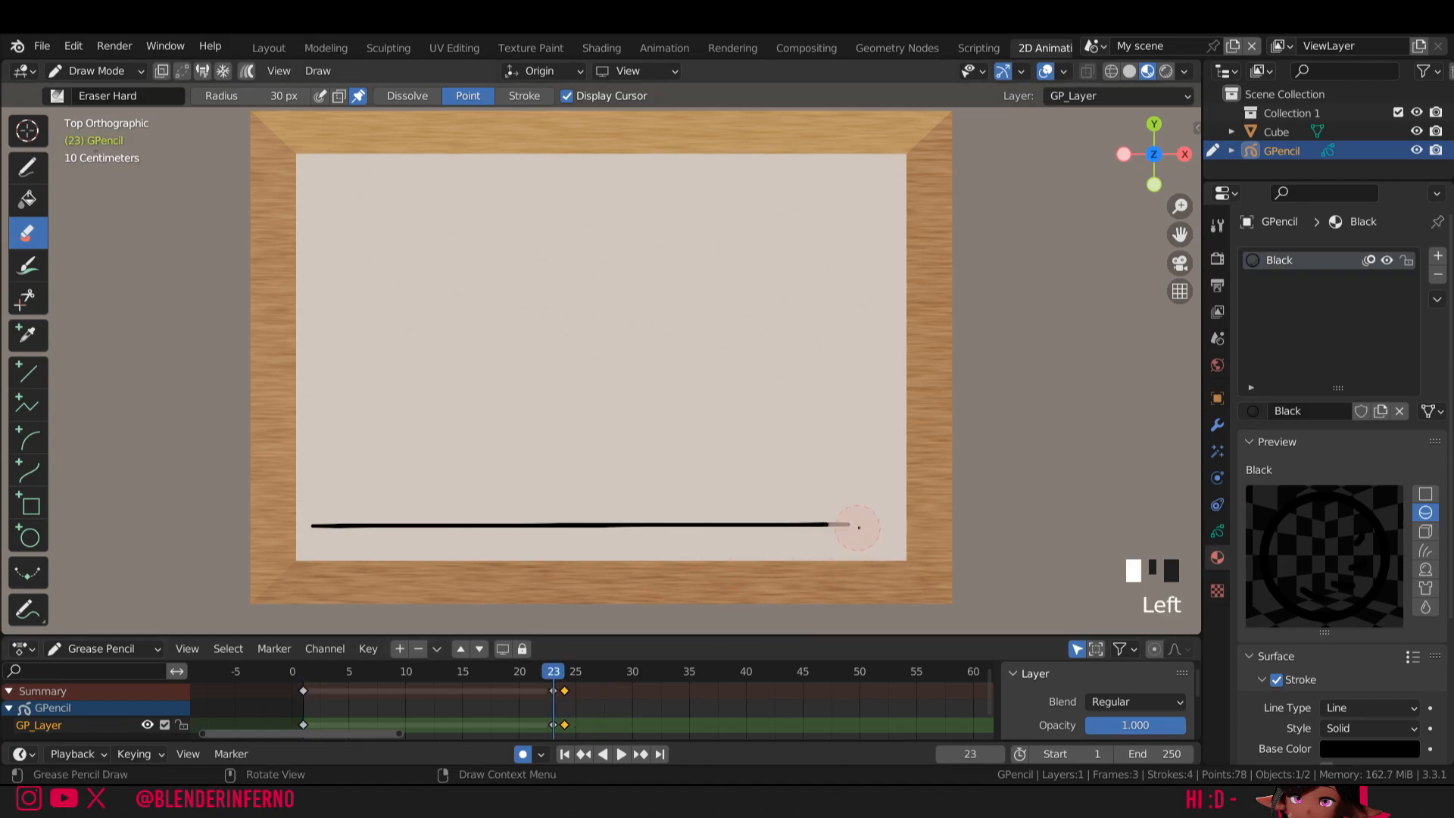
key(Left)
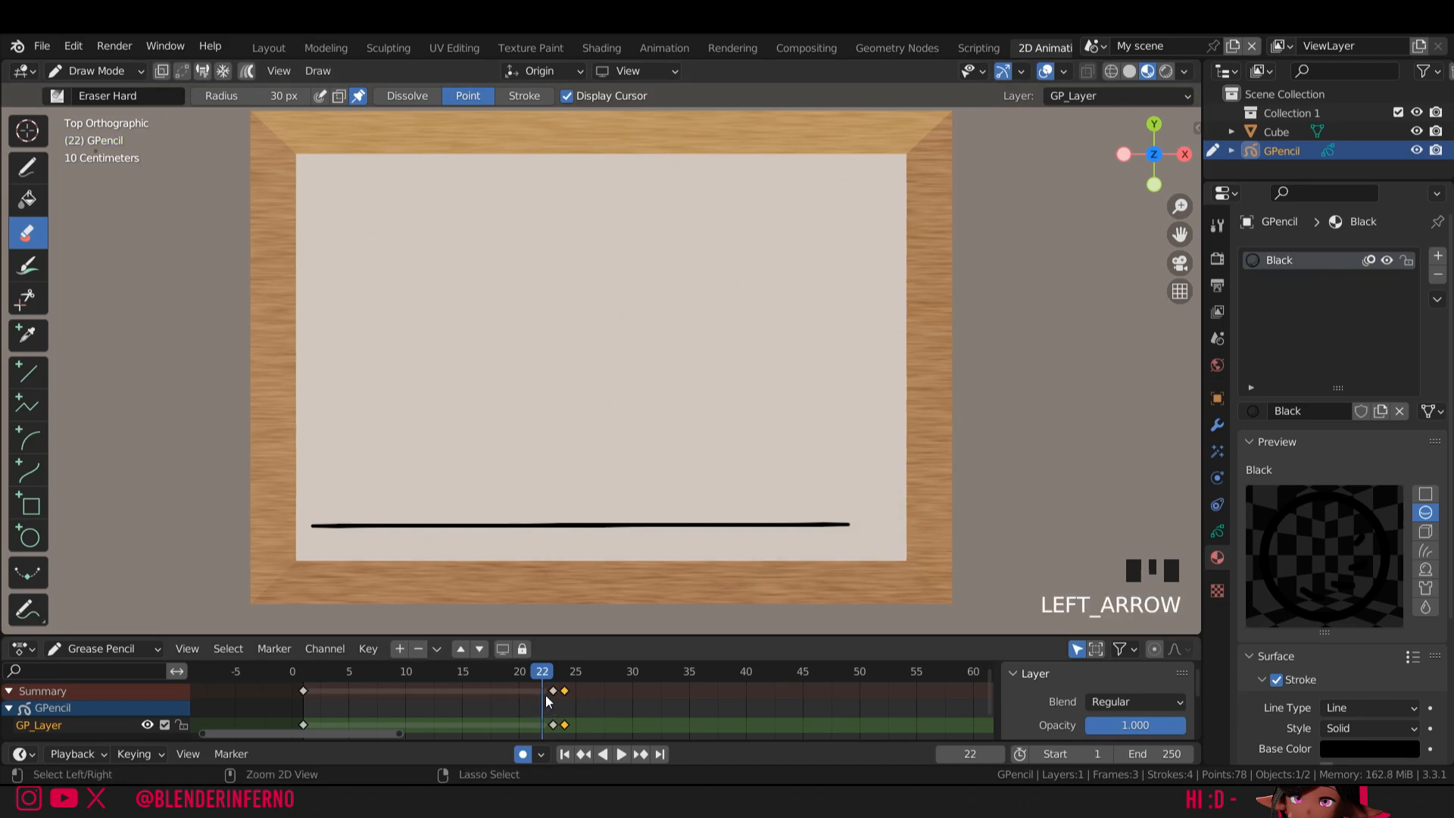
key(ctrl+v)
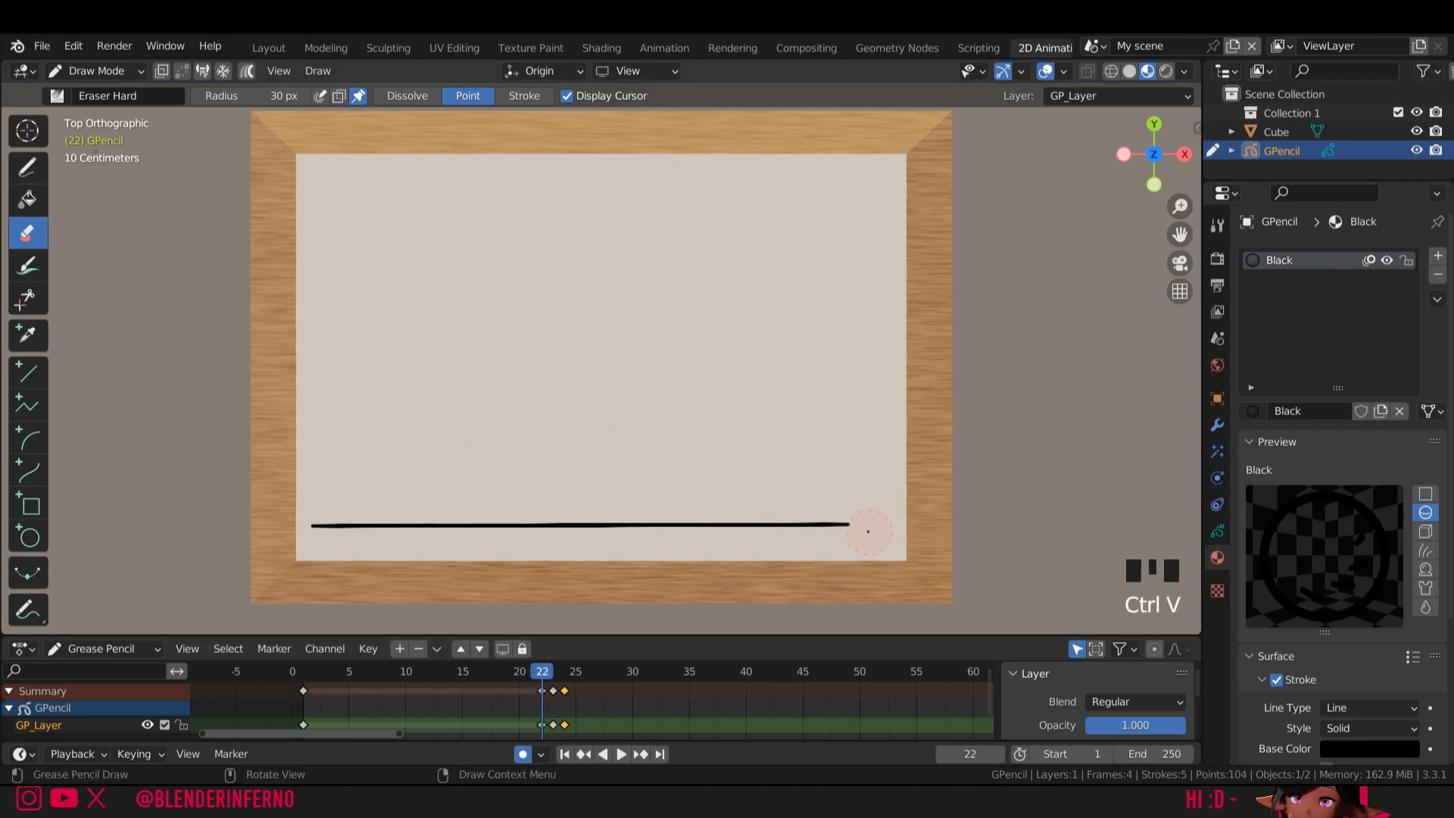
click(864, 526)
key(Left)
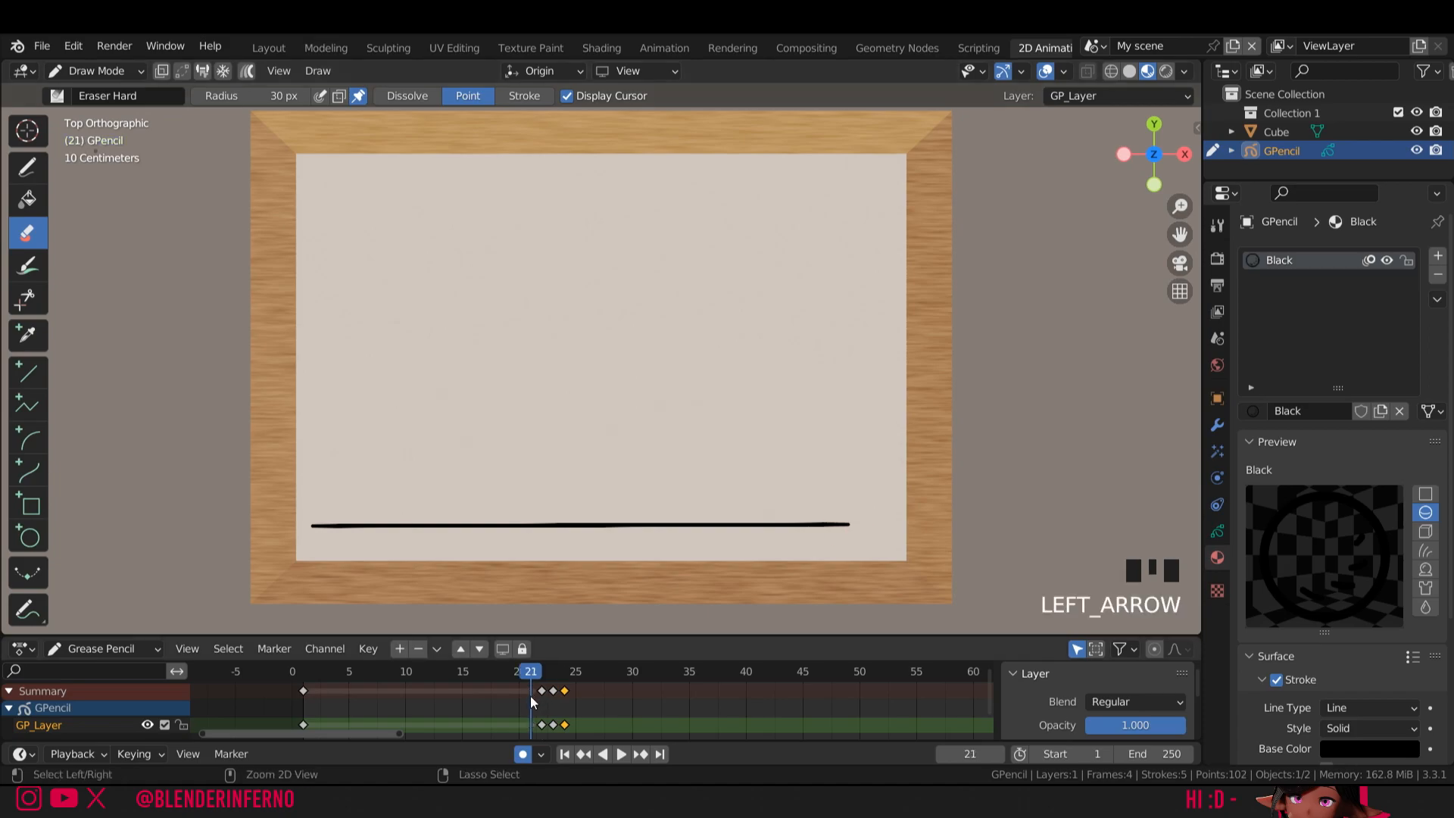
key(ctrl+v)
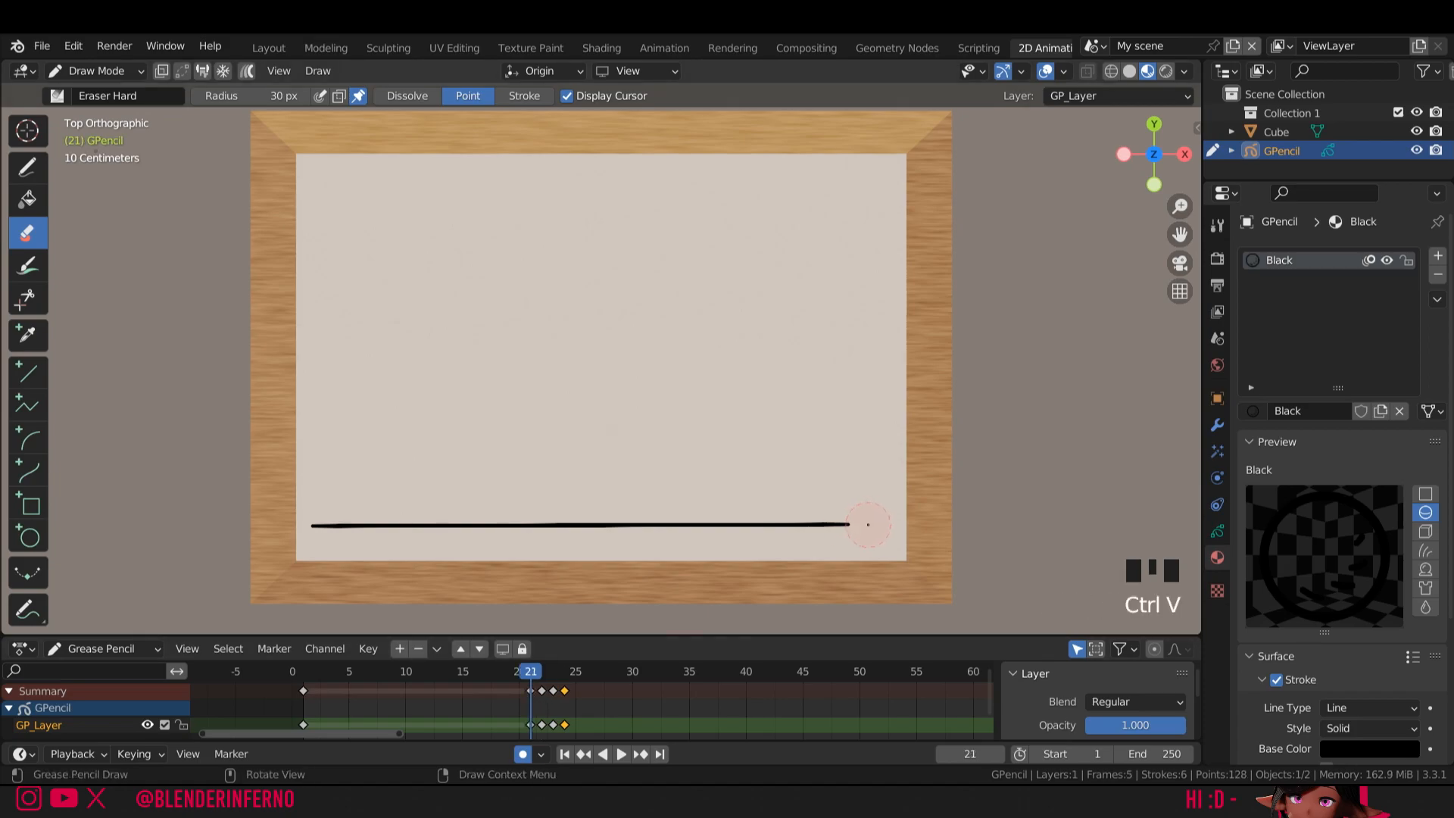
click(869, 525)
click(845, 524)
drag(825, 525, 952, 491)
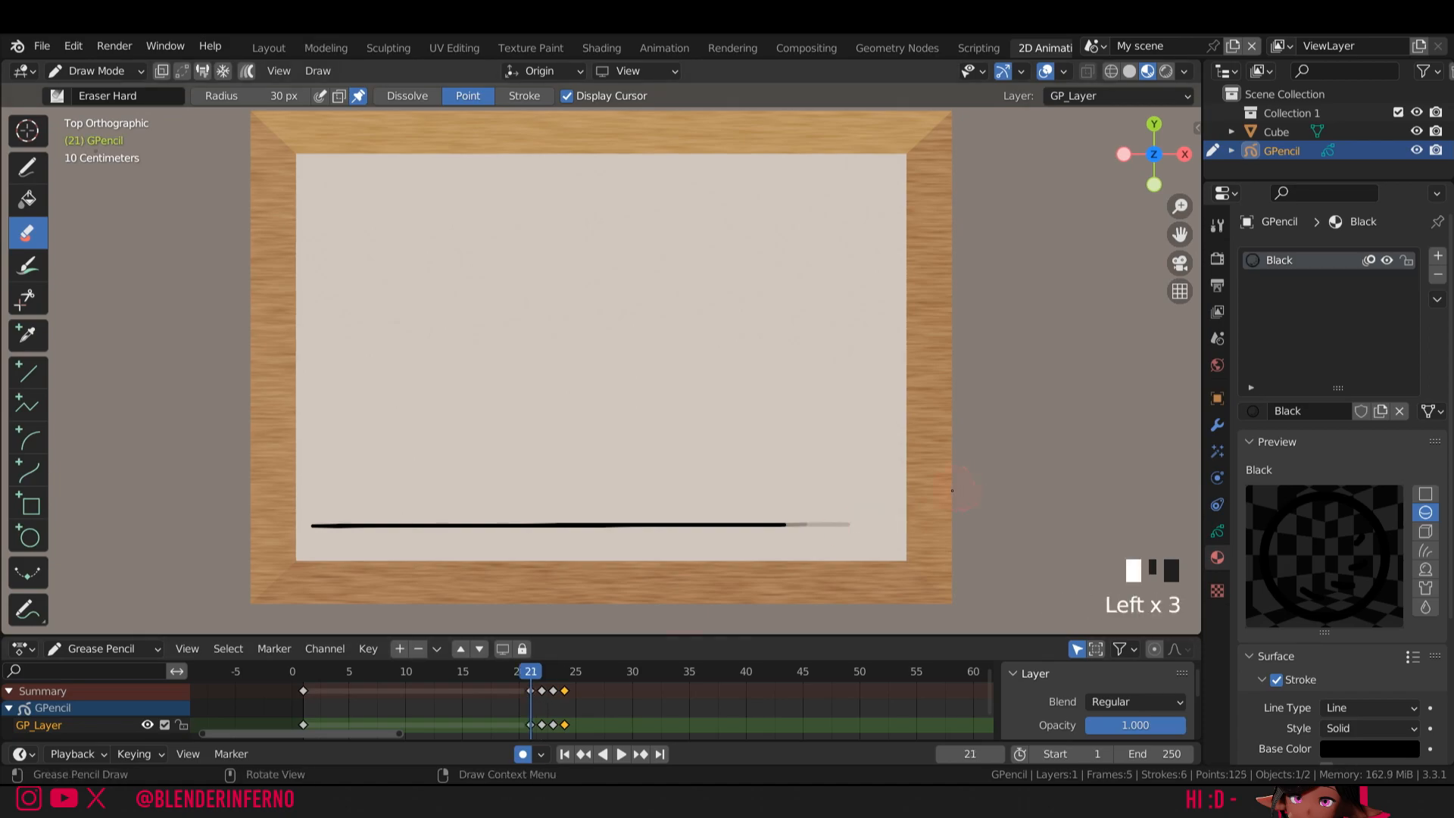
- Paste the line at every frame from 20 back to 2, erasing progressively more of its right end each time
key(Left)
click(852, 524)
mouse_move(833, 524)
mouse_down()
mouse_move(785, 524)
mouse_move(850, 522)
mouse_move(634, 523)
mouse_up()
key(Left)
click(863, 524)
key(Left)
key(Left)
key(ctrl+v)
key(Left)
key(ctrl+v)
key(Right)
key(Left)
key(Left)
key(ctrl+v)
key(Right)
key(Left)
key(Left)
key(Left)
key(Left)
key(Left)
drag(850, 522, 611, 523)
key(Left)
key(Left)
mouse_move(850, 522)
mouse_down()
mouse_move(551, 522)
mouse_move(849, 522)
mouse_up()
key(ctrl+x)
key(Left)
key(Left)
drag(745, 521, 527, 522)
key(Left)
drag(849, 522, 386, 526)
key(Left)
key(Left)
key(Left)
key(Left)
key(Left)
key(ctrl+z)
drag(849, 522, 528, 523)
drag(652, 518, 357, 524)
key(ctrl+z)
drag(849, 522, 378, 525)
key(Left)
key(ctrl+z)
key(ctrl+z)
key(ctrl+shift+z)
- Select the keyframes at frames 2 to 24 and move them two frames forward to span frames 4 to 26
key(Tab)
key(a)
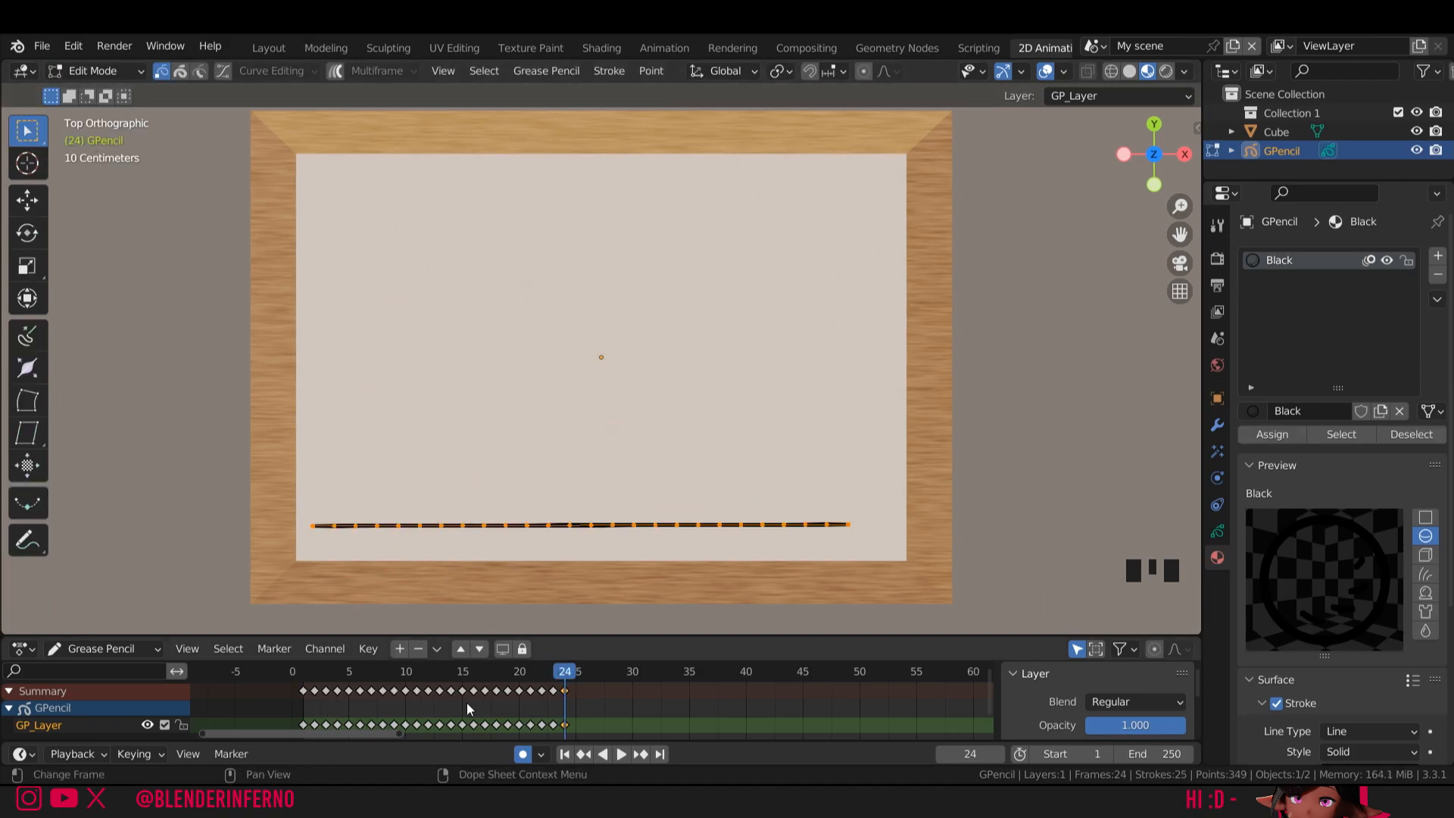
shift+click(341, 693)
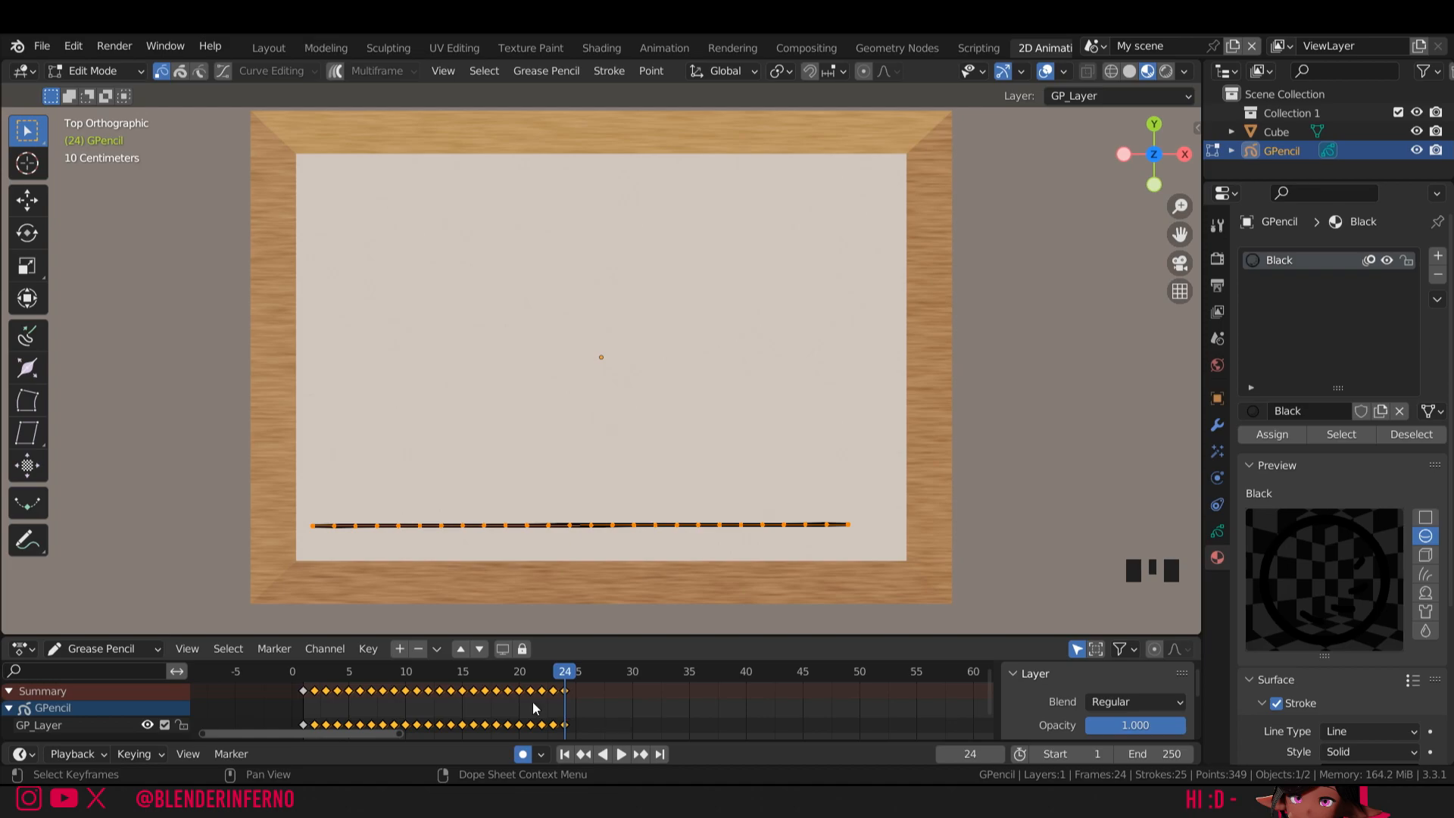
click(45, 725)
key(g)
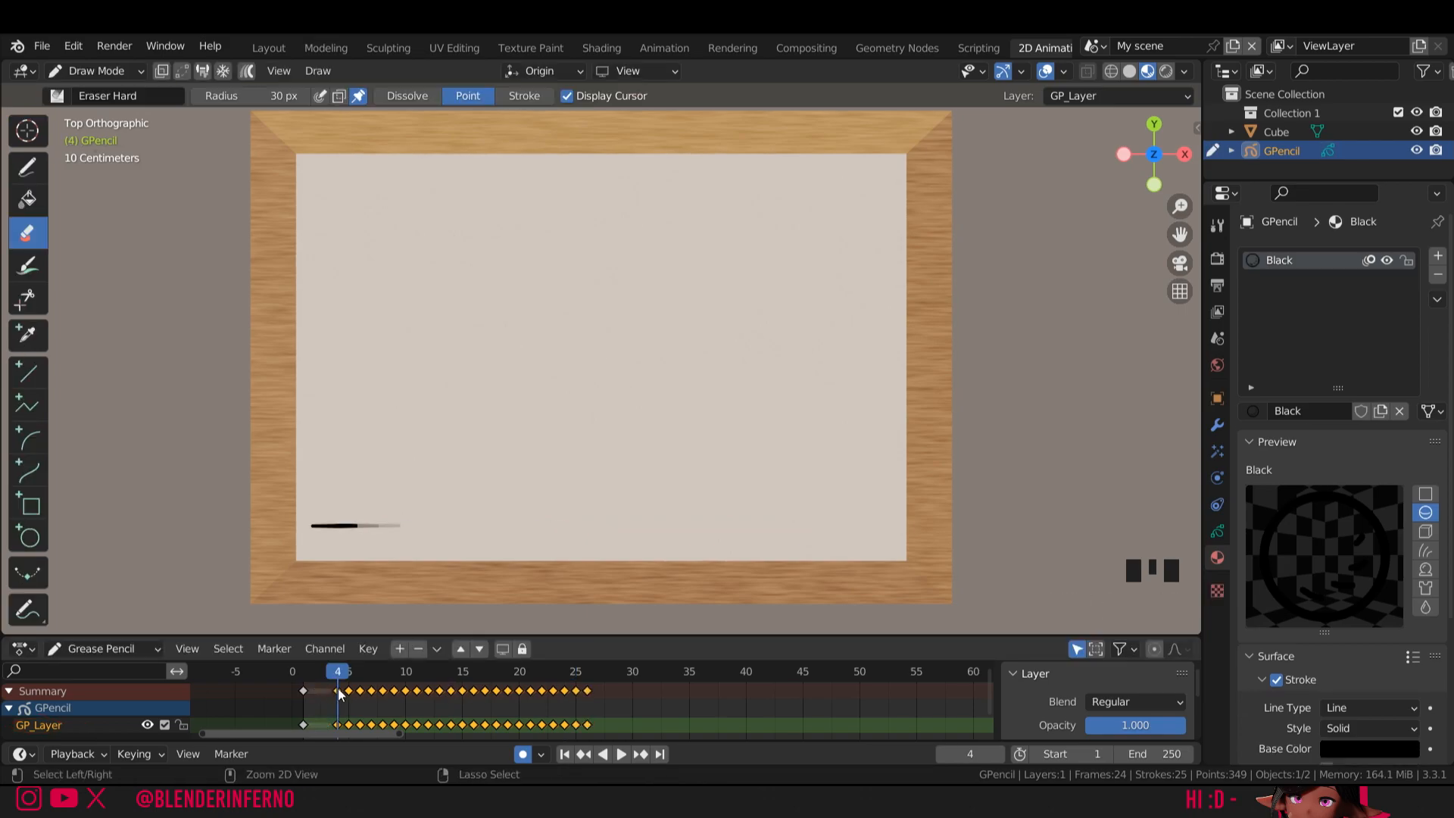
- Paste the full line at frame 4 and redo its erasing to leave a short piece at the left end
key(ctrl+v)
drag(855, 524, 650, 524)
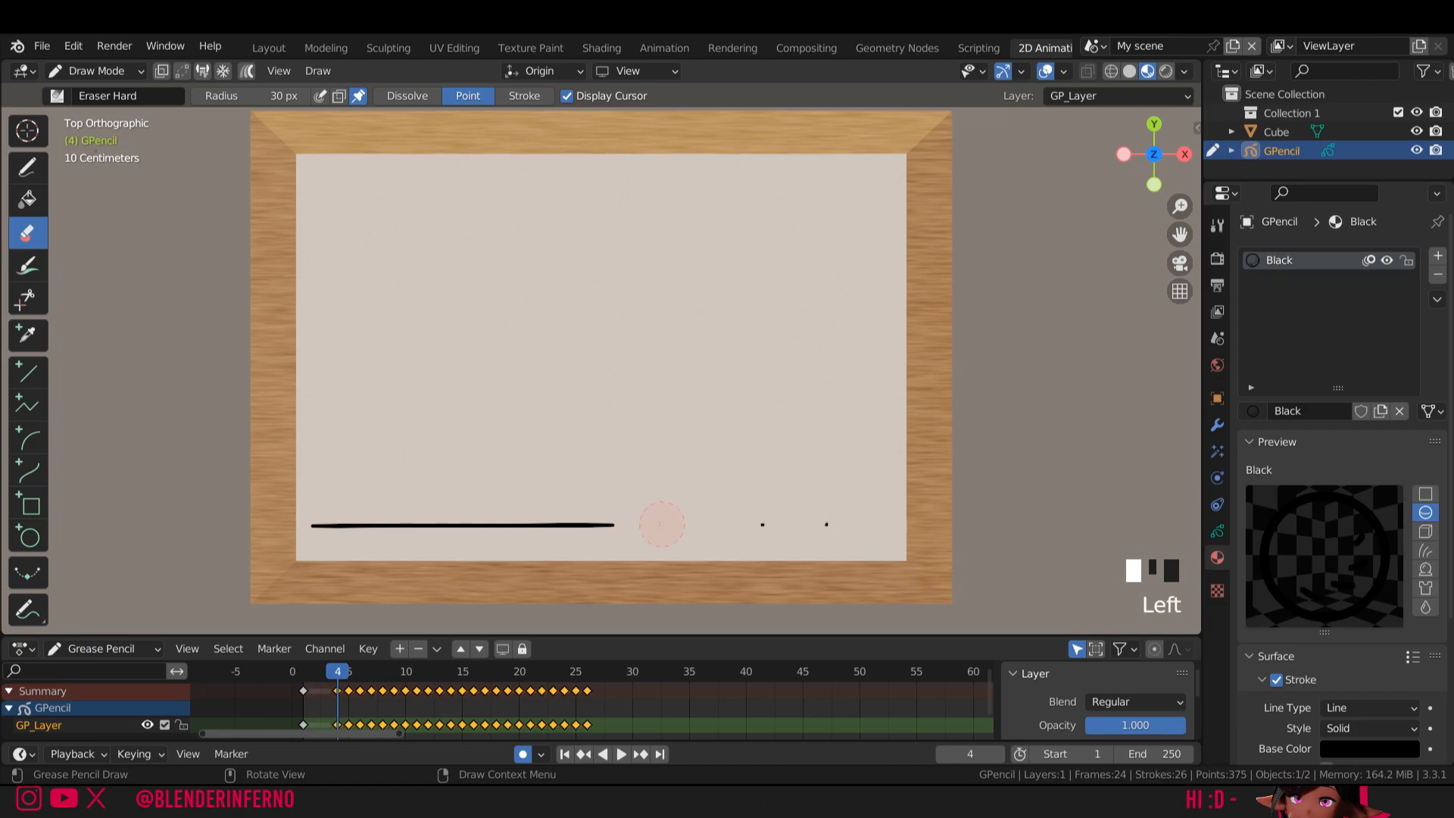
drag(869, 518, 406, 526)
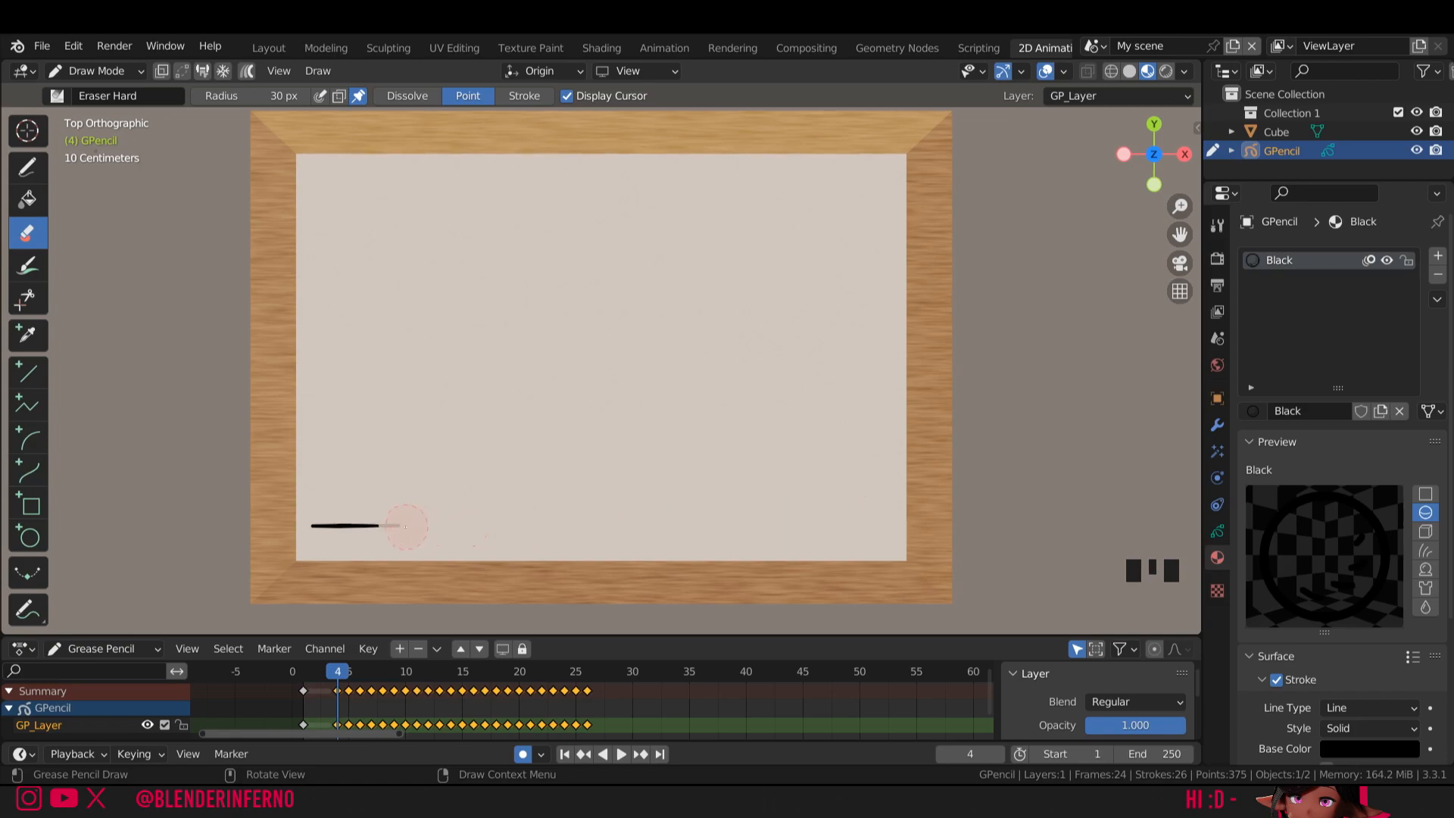
key(ctrl+z)
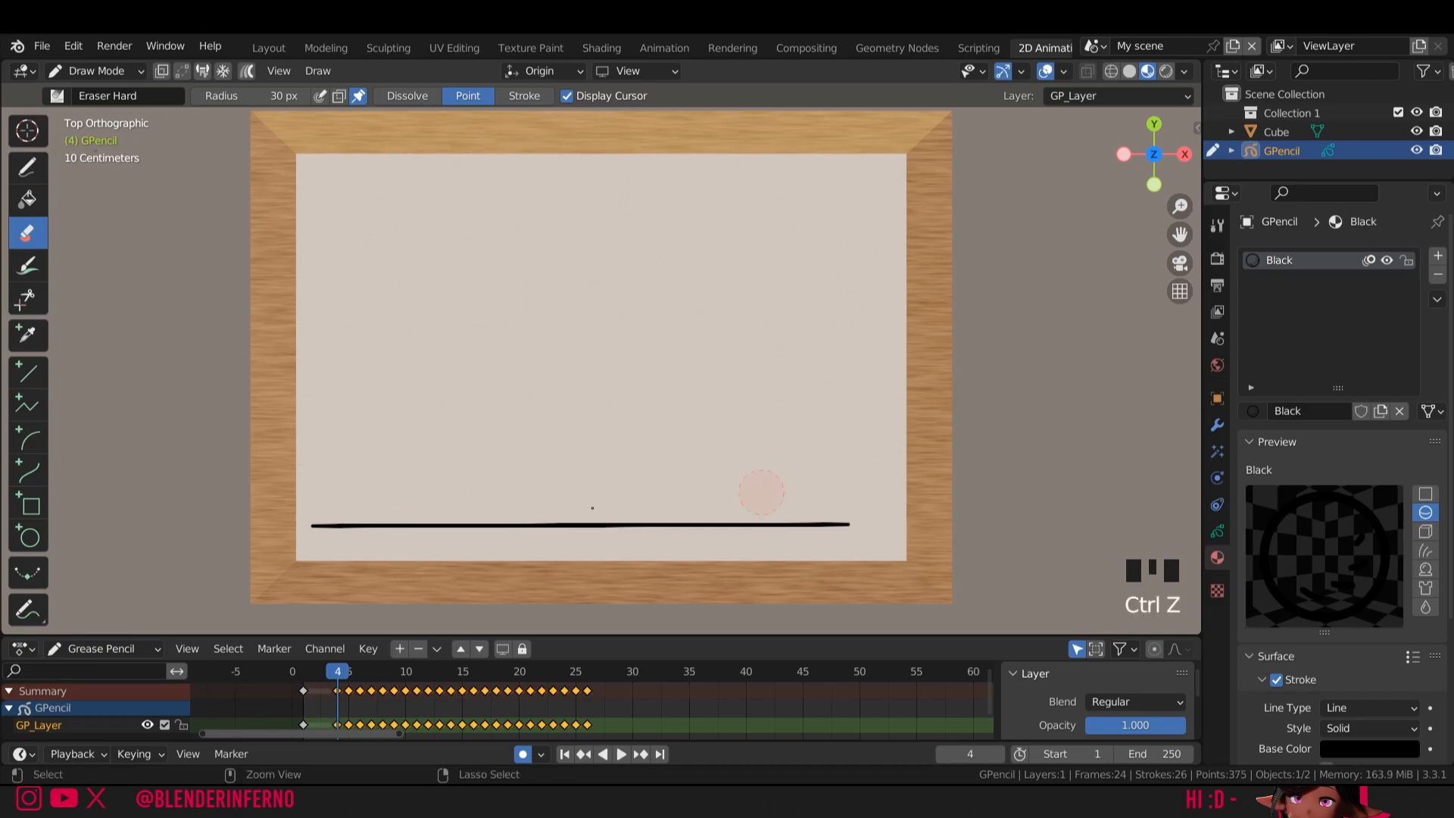
- Fill frames 3 and 2 with pasted lines trimmed to short left-end pieces, and play back the animation
key(Left)
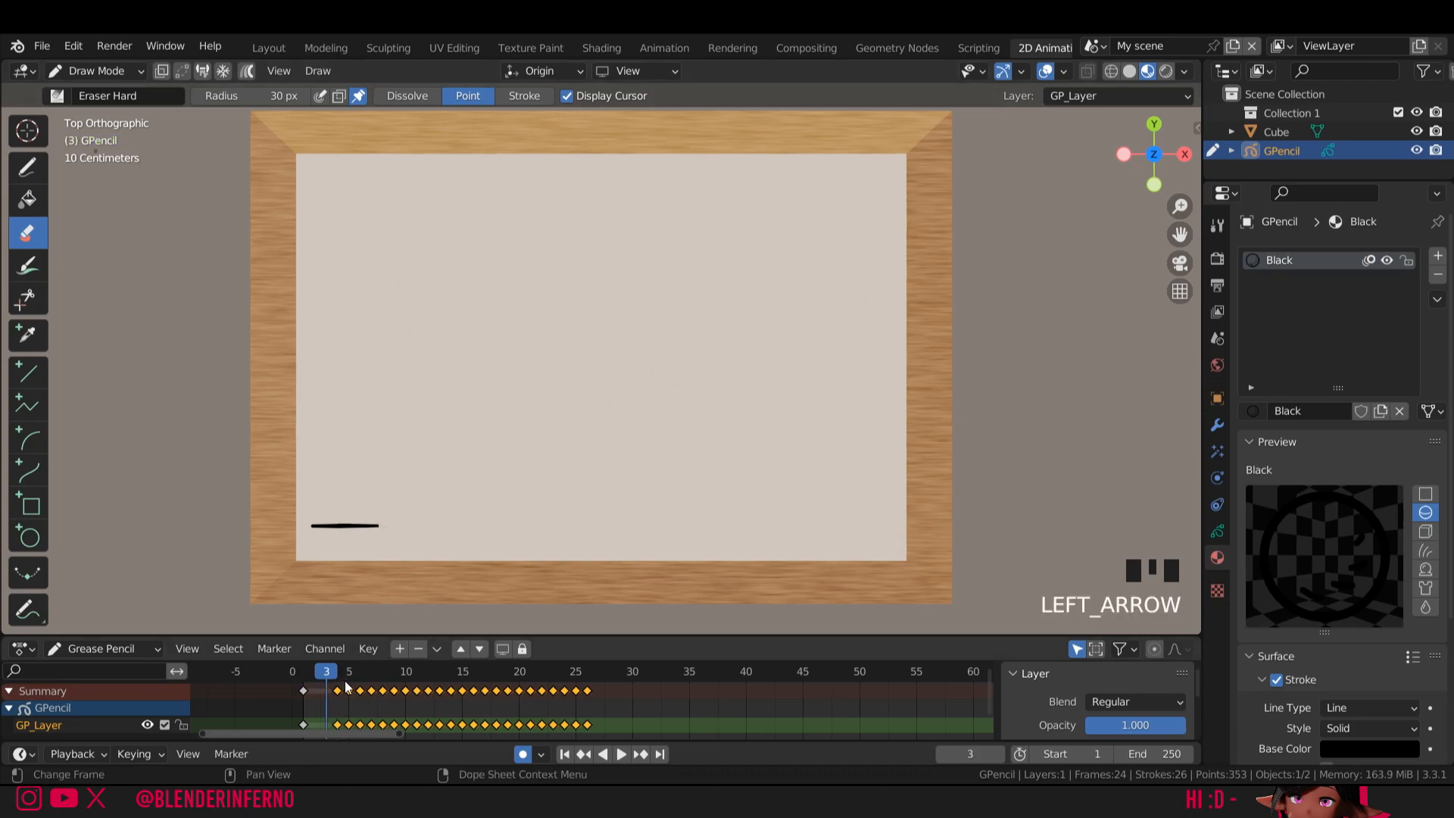
drag(852, 526, 355, 526)
key(Left)
key(Left)
drag(497, 542, 337, 525)
key(space)
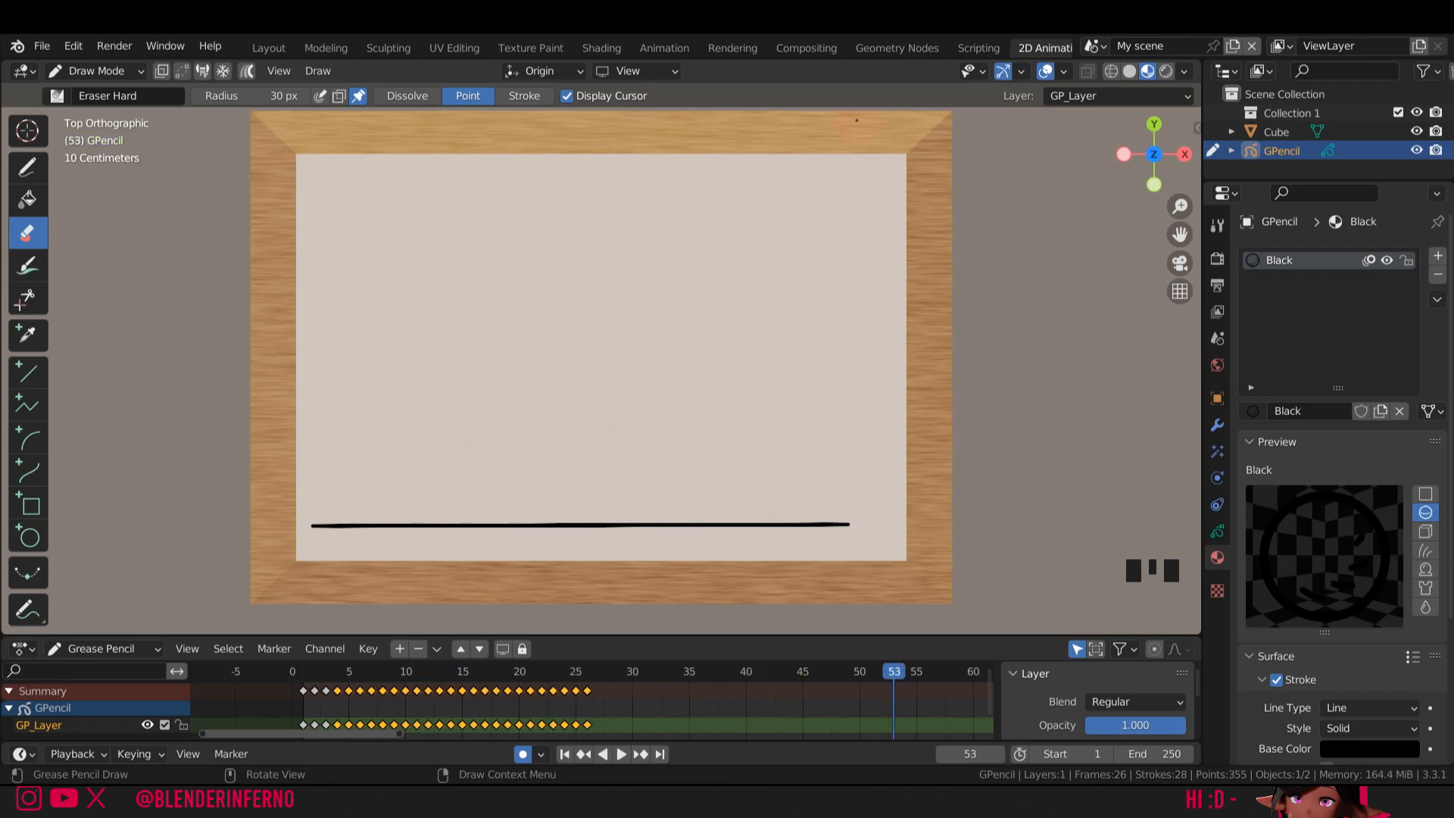
- Switch the Grease Pencil object to Object Mode and add a camera to the scene
click(42, 46)
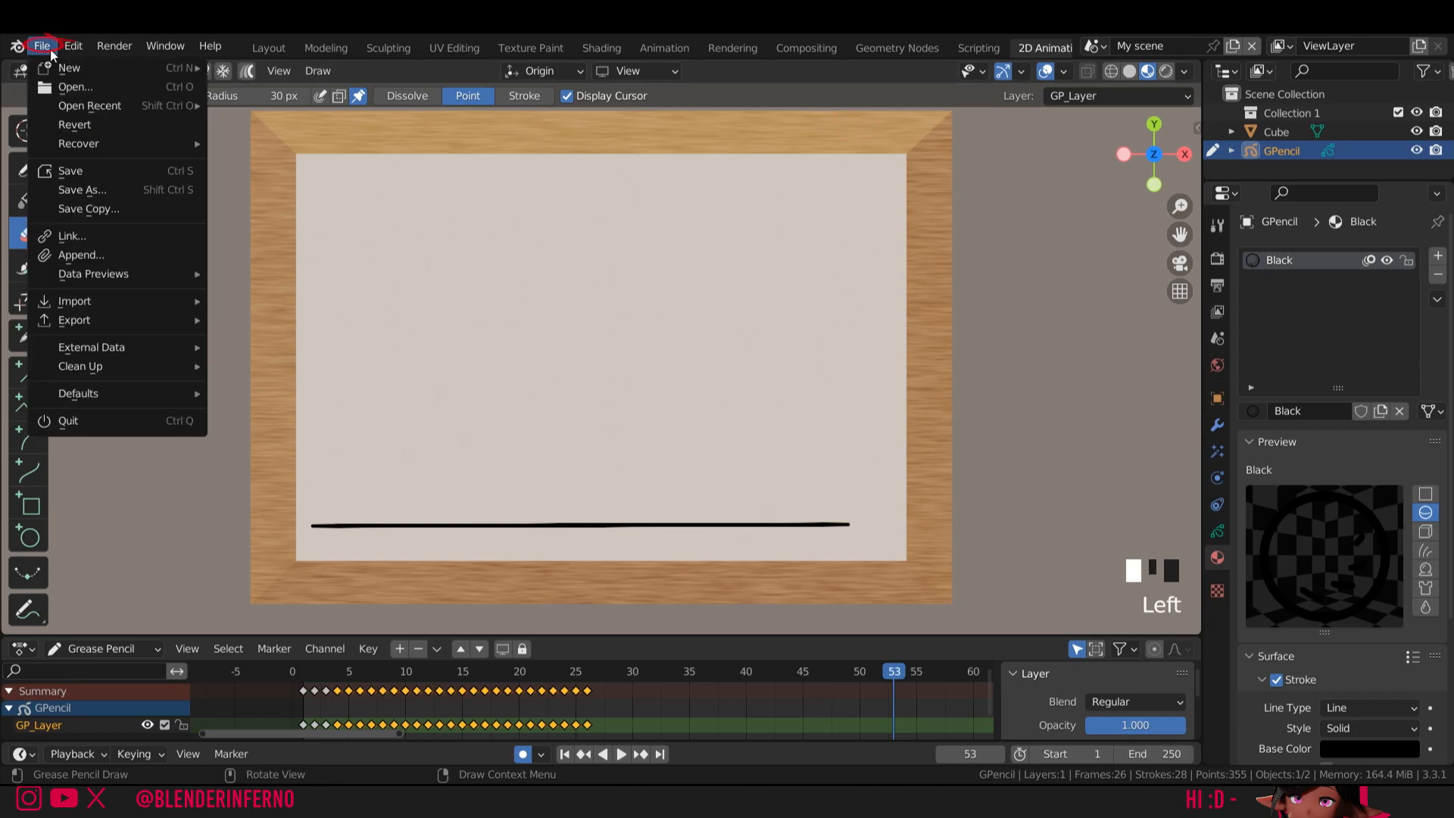
key(shift+a)
key(Tab)
click(700, 284)
key(shift+a)
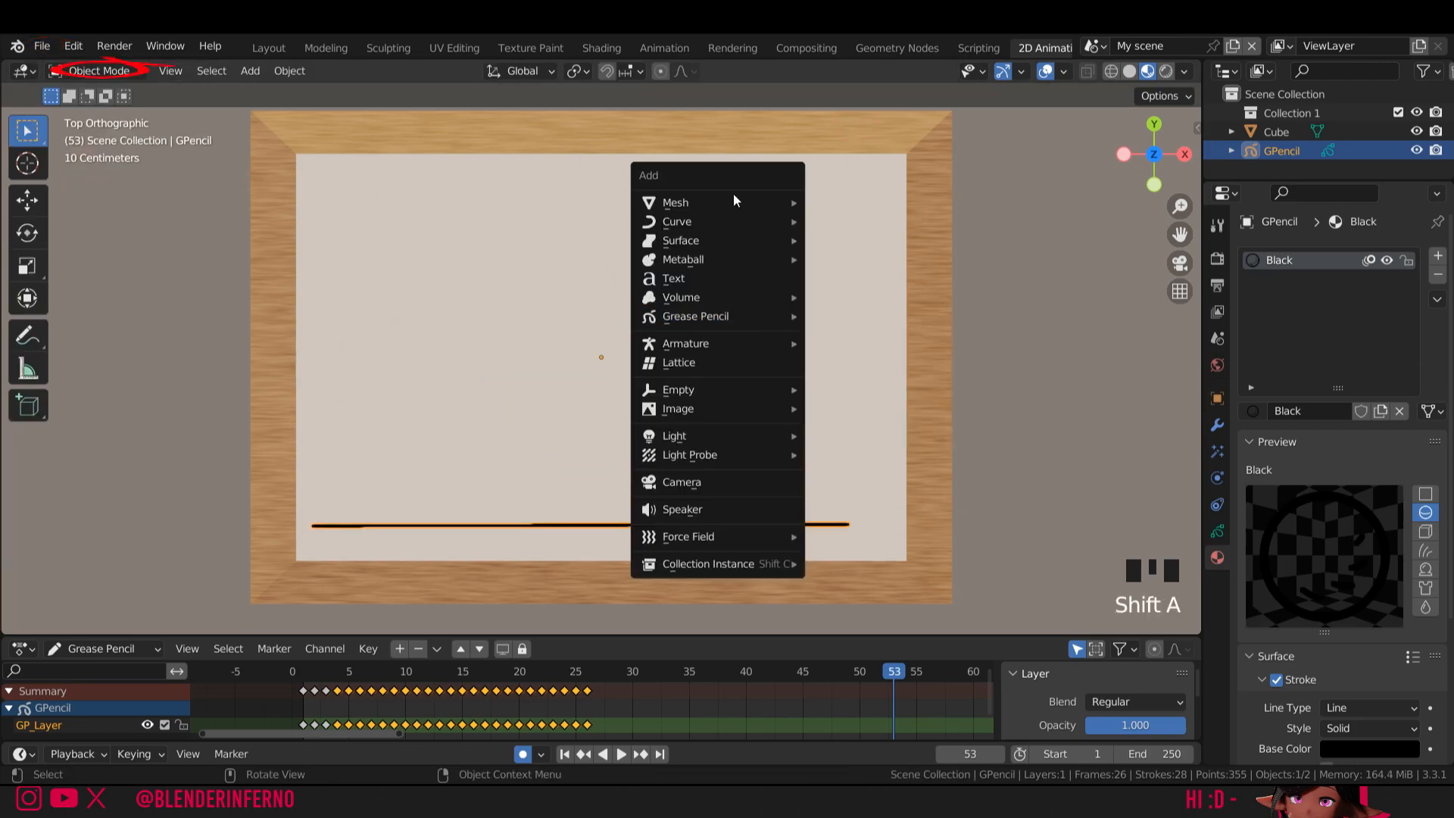
click(741, 481)
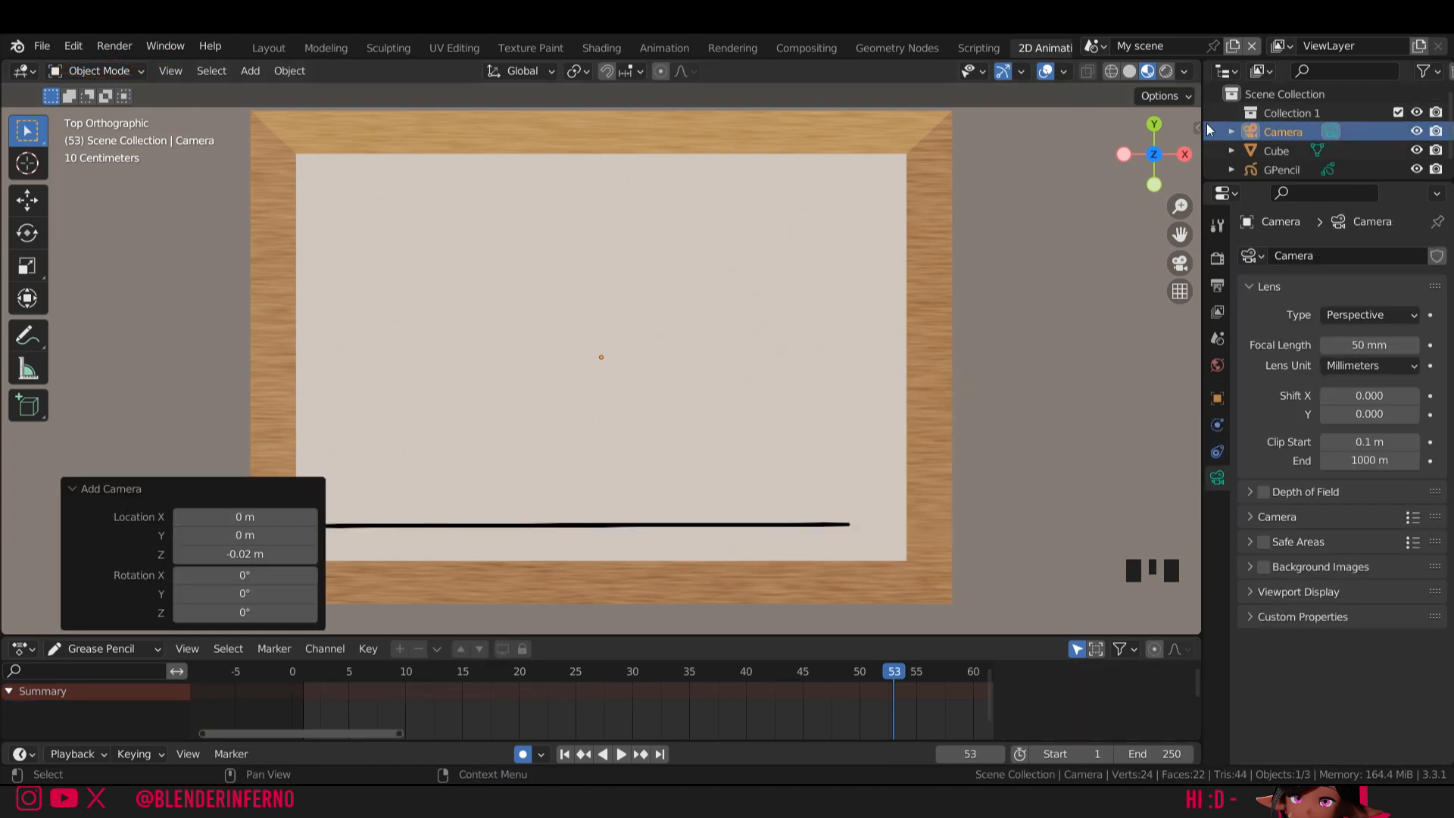
- Look through the new camera, lock the camera to the view, and frame the whole board
click(1196, 128)
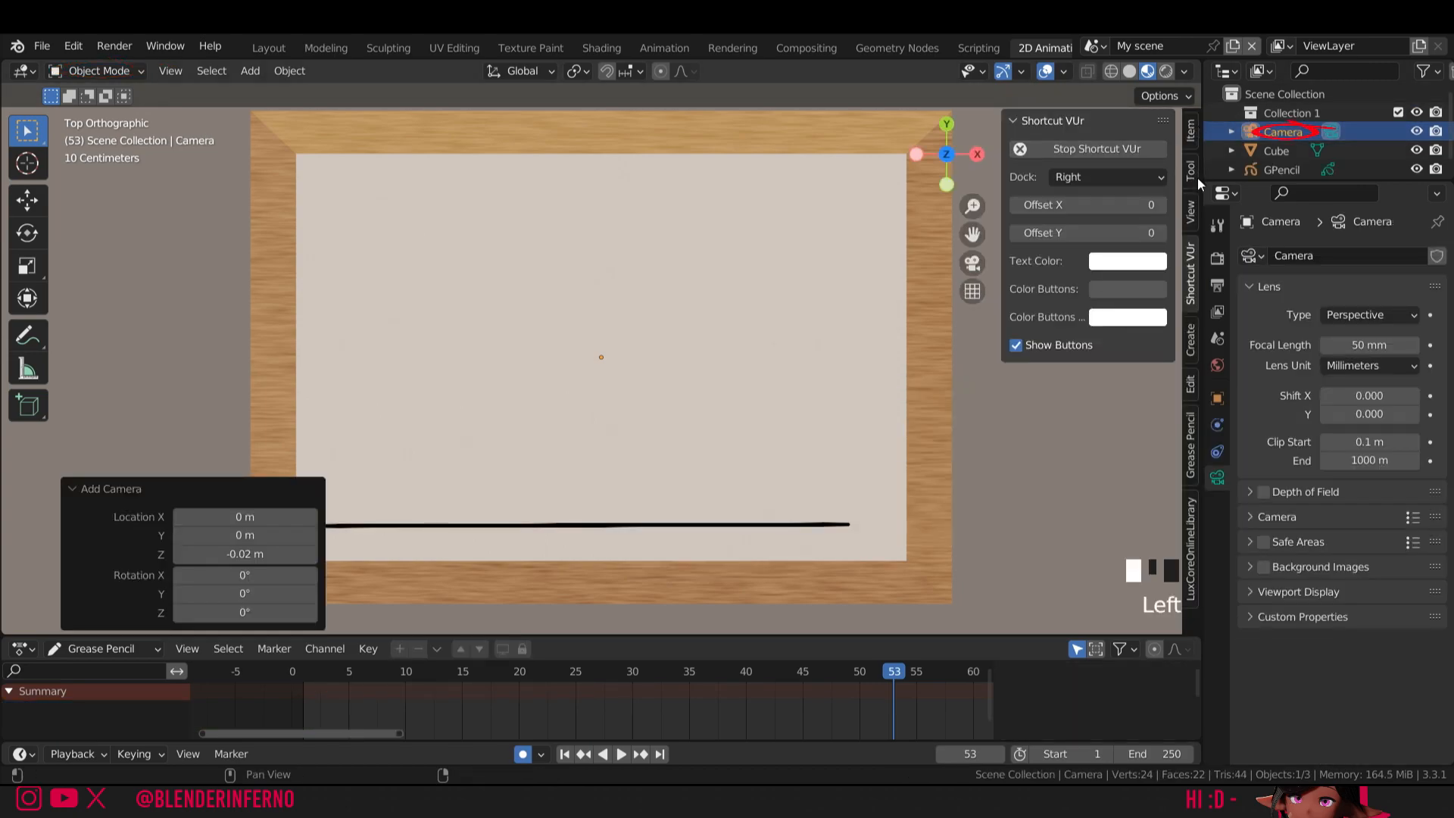
click(1190, 132)
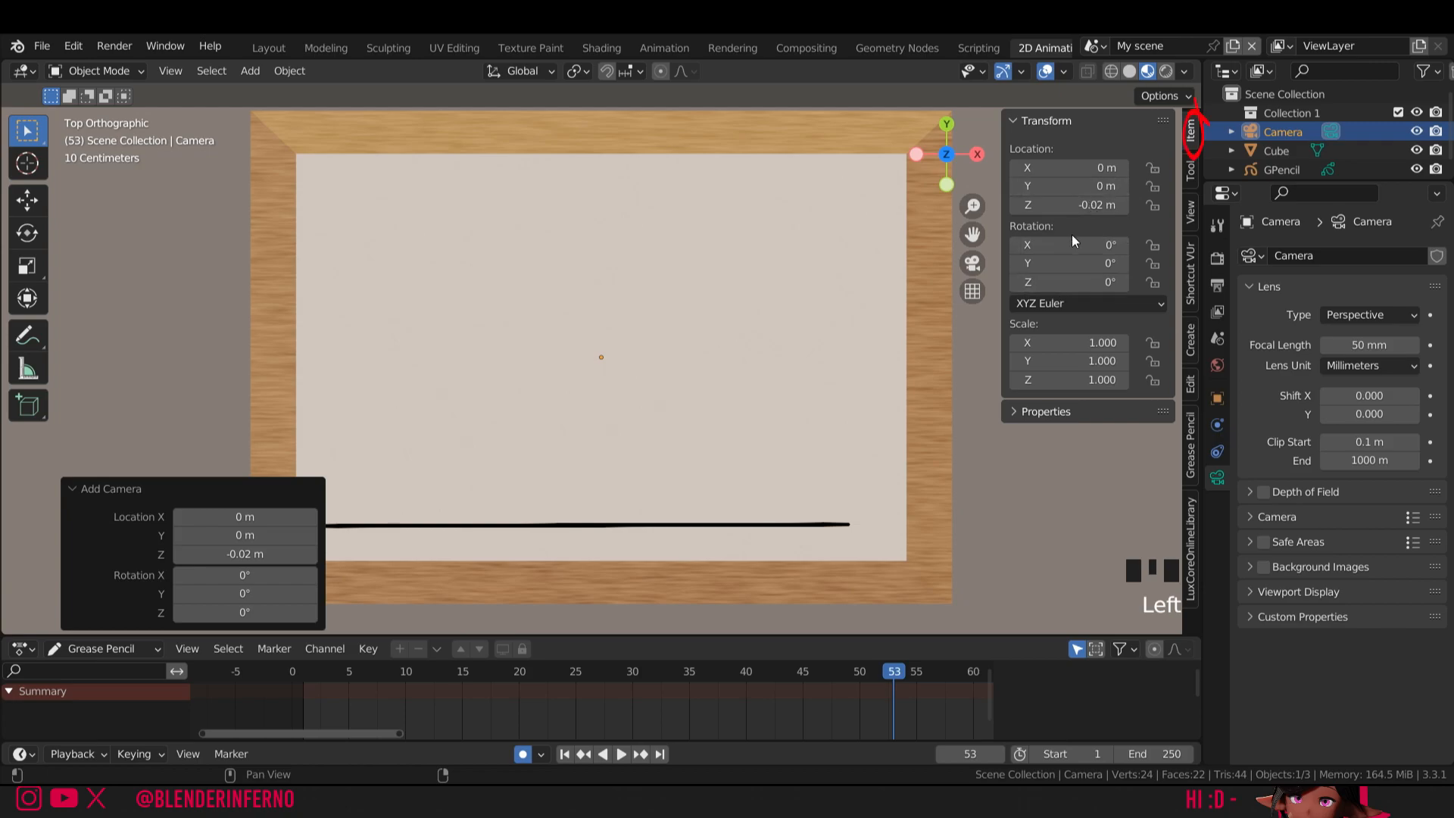
click(973, 265)
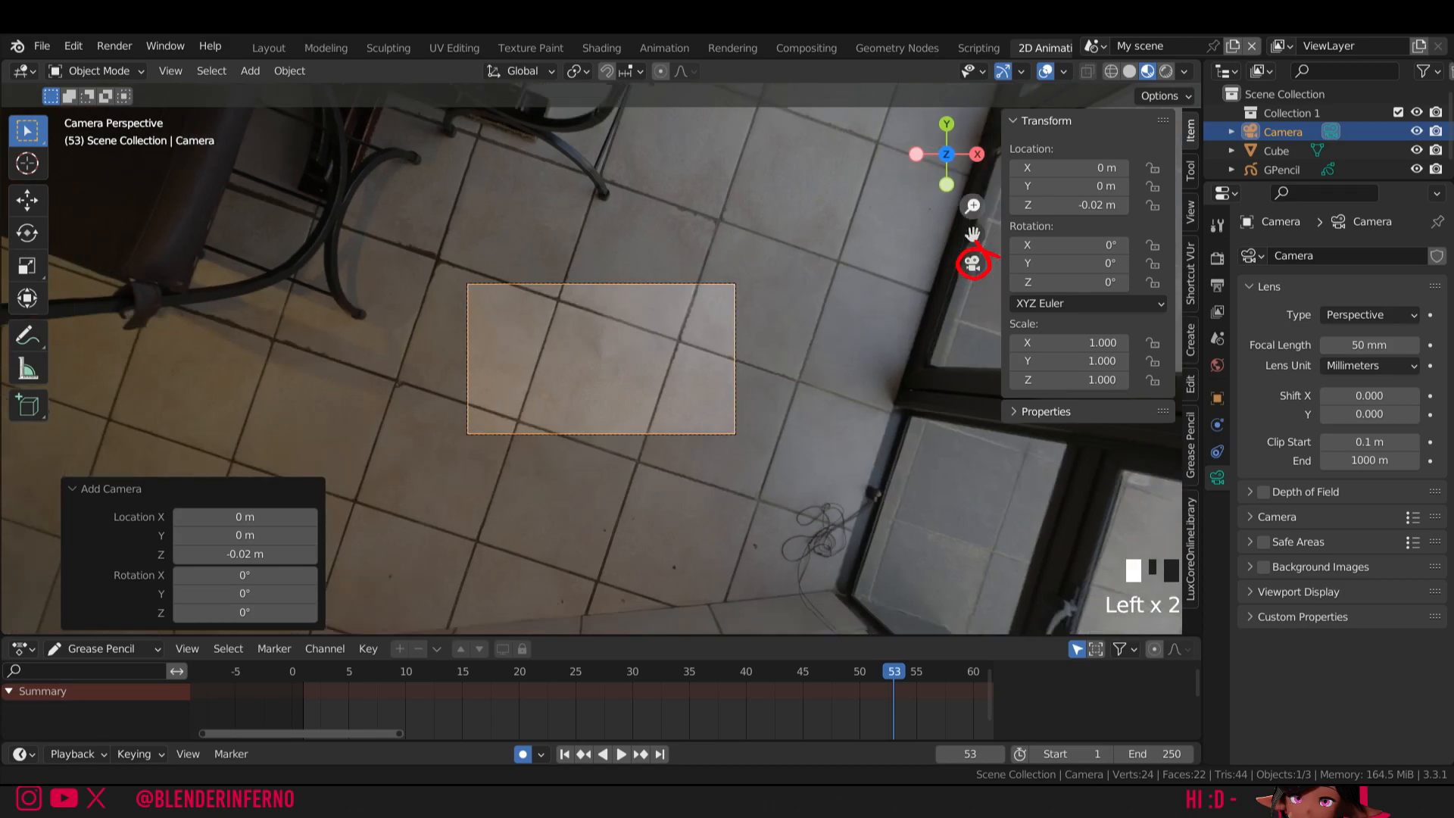
click(1190, 214)
click(1084, 355)
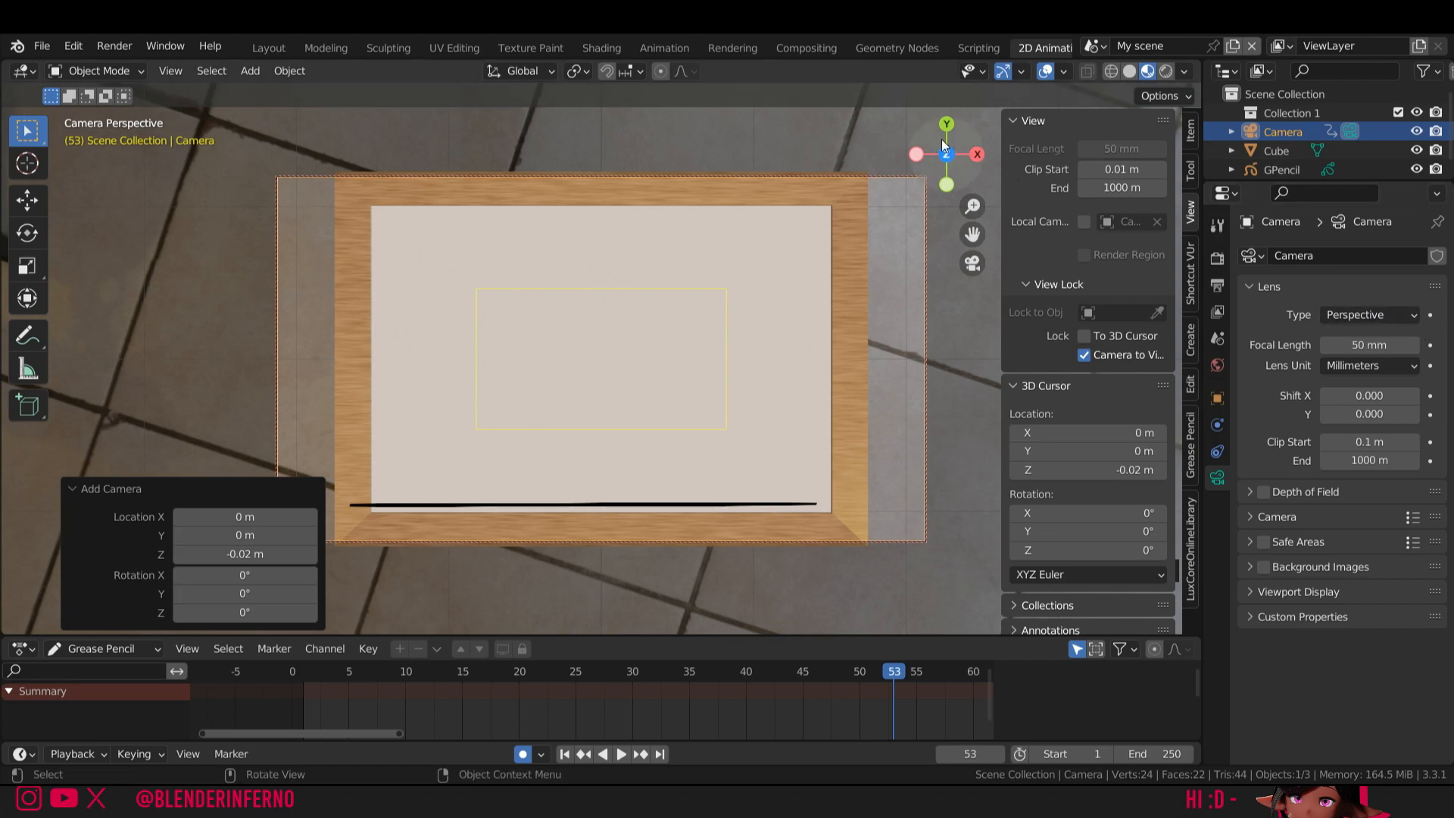
- Try the camera's Orthographic lens type, set it back to Perspective, and turn off auto keying
click(1355, 316)
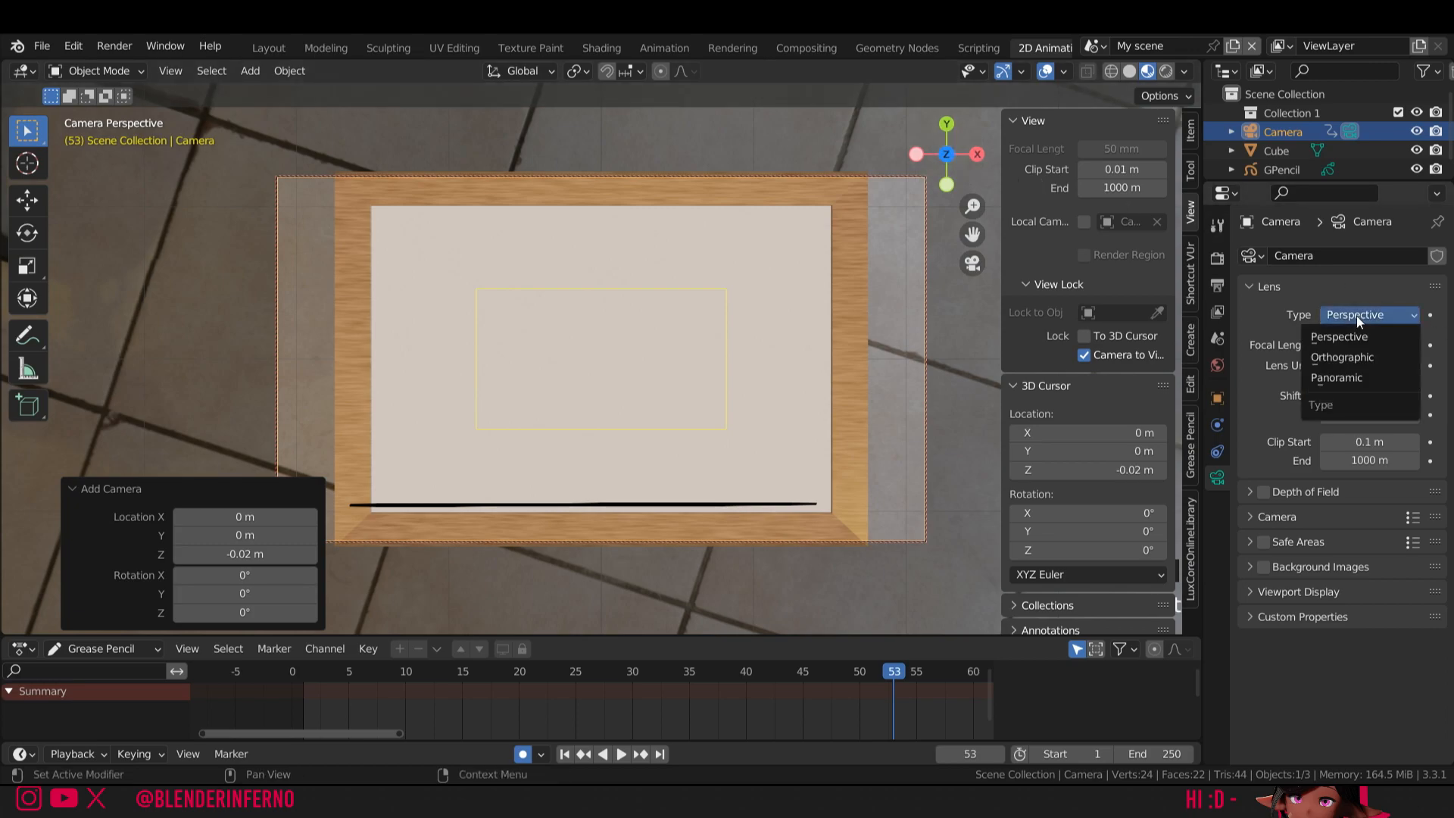
click(1346, 359)
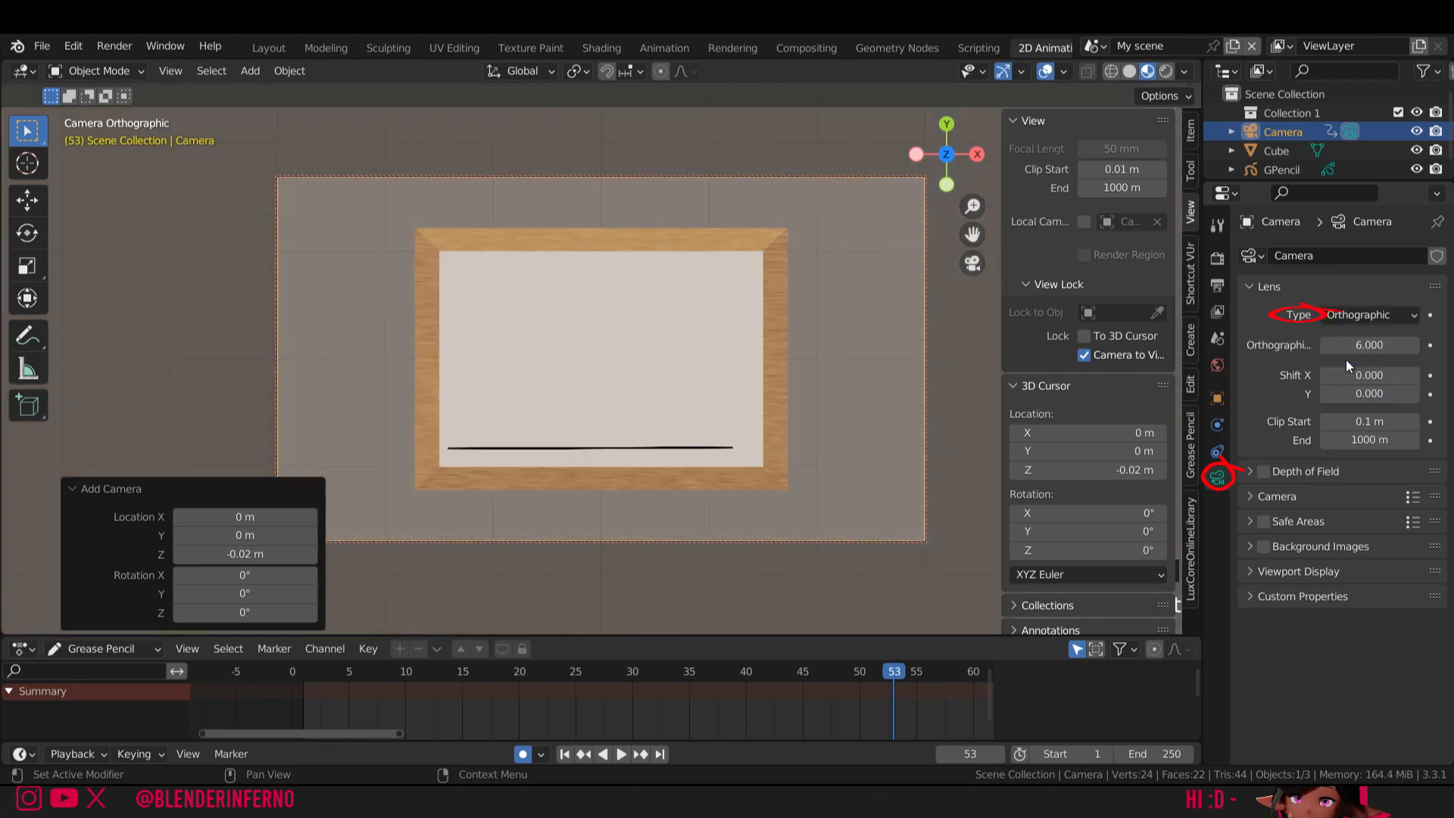
click(521, 754)
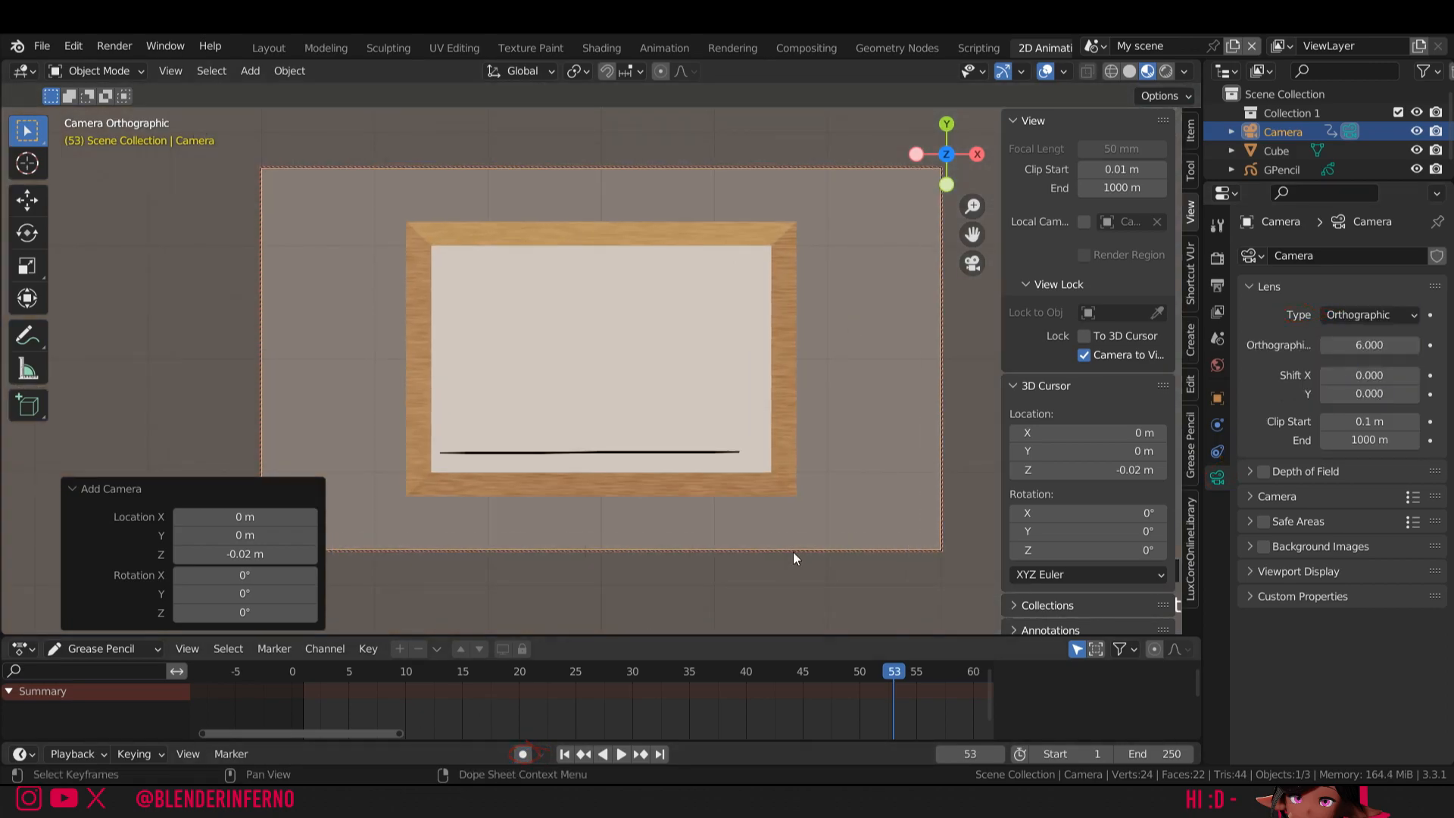
click(1359, 315)
click(1338, 333)
- Reselect the camera and shift its framing over the board
click(938, 331)
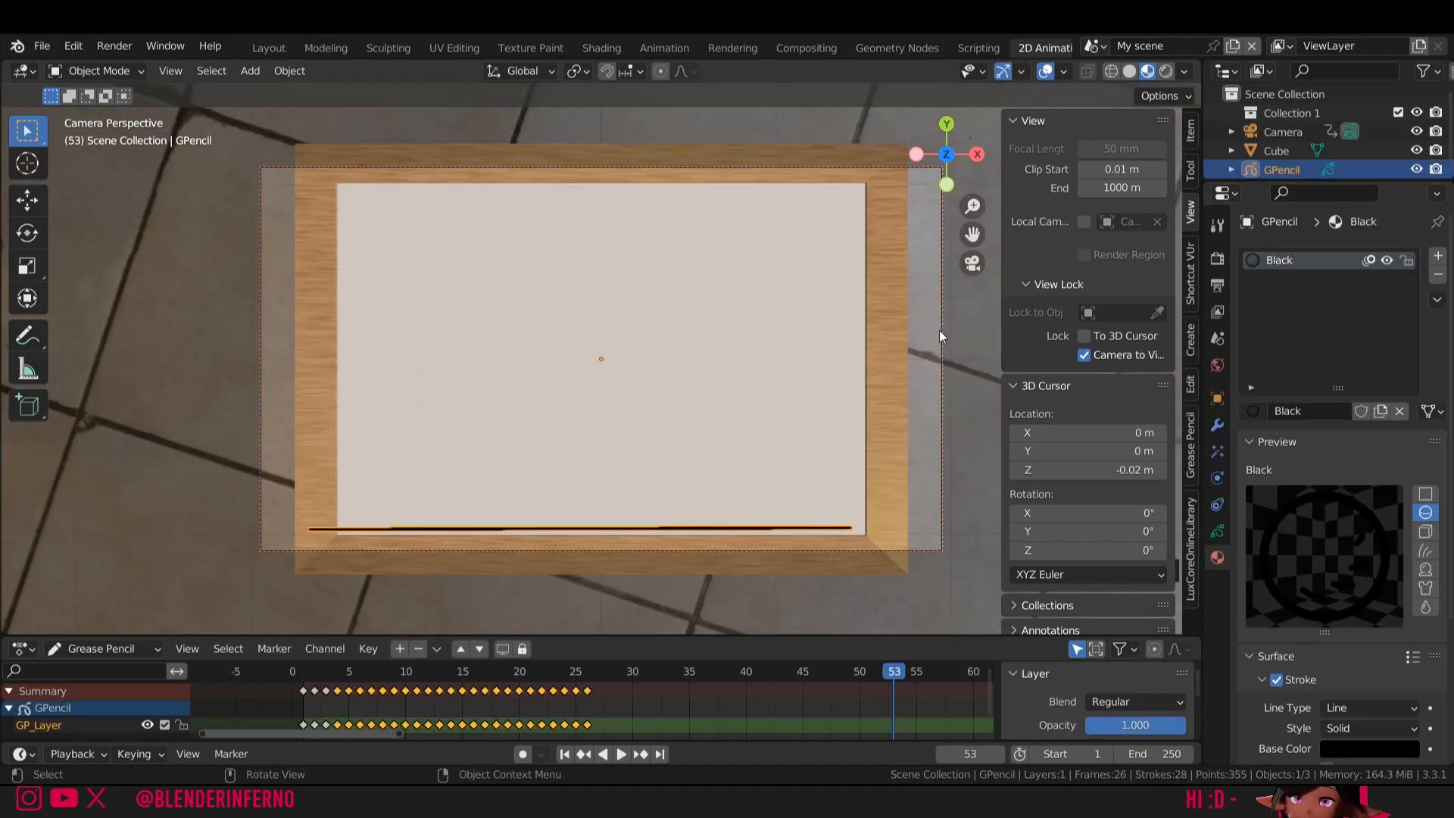
click(941, 334)
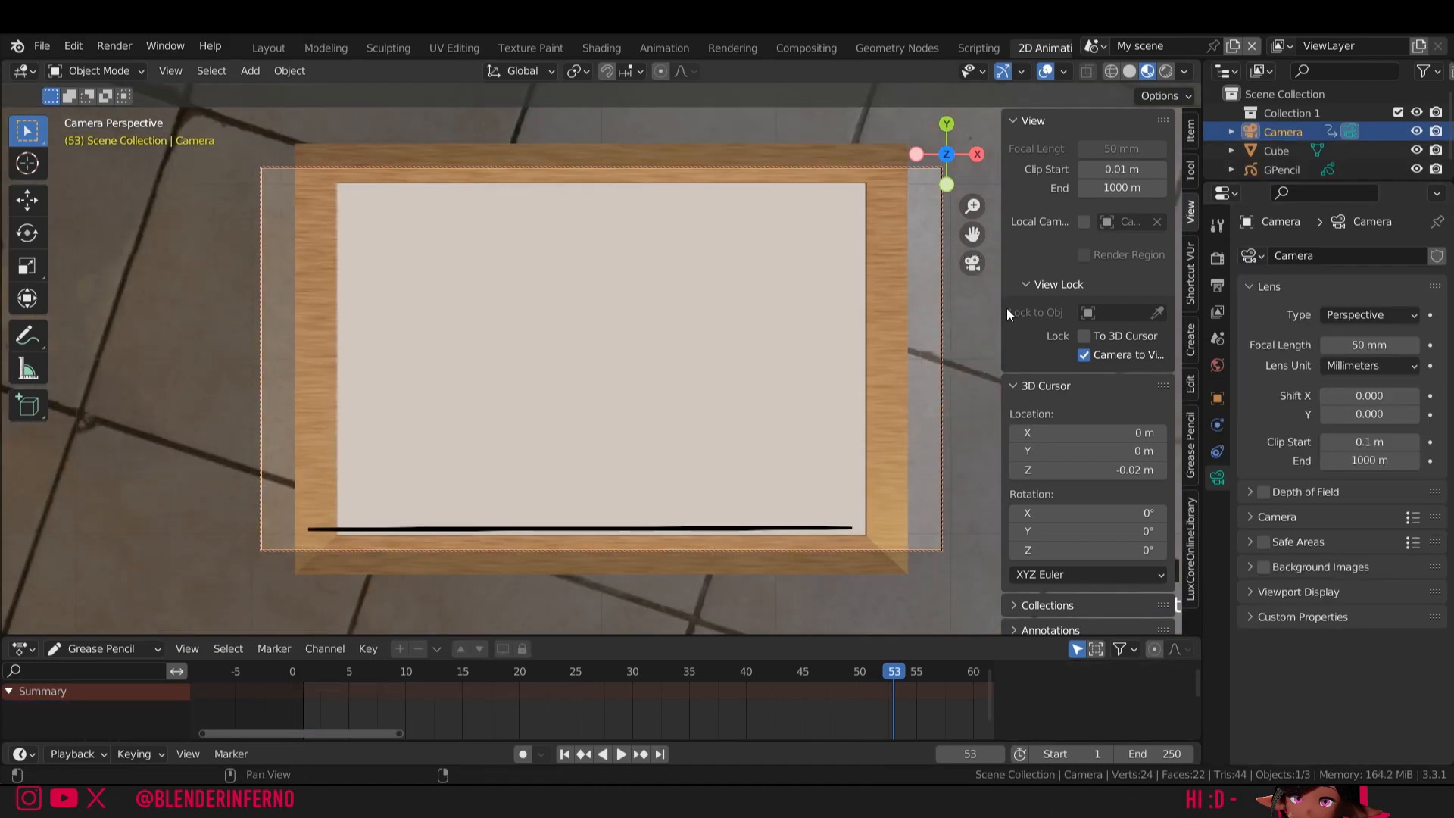
drag(976, 237, 897, 249)
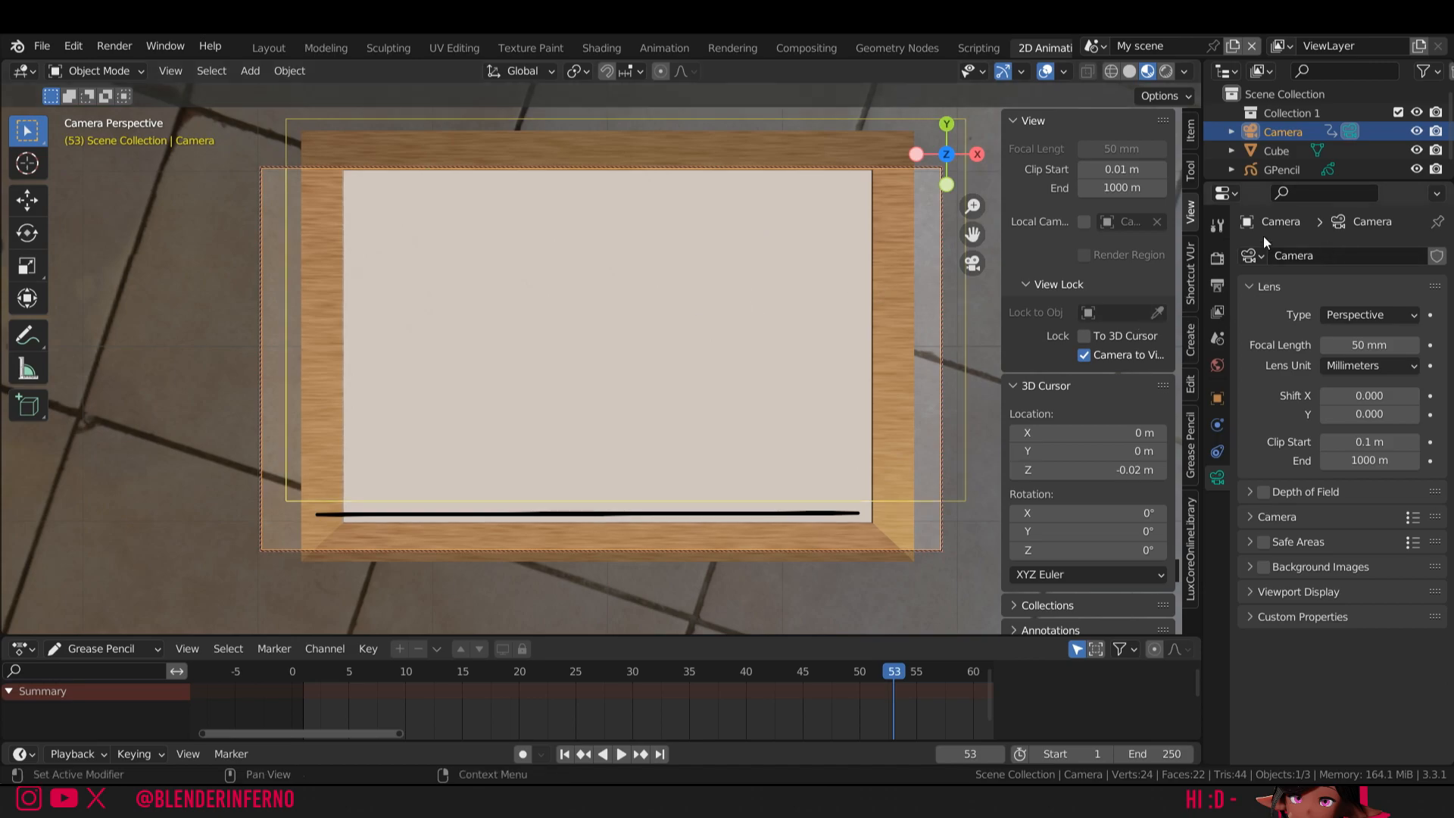
- Try an output resolution of 3000 by 2000 px, and set it to 1920 by 1280 px
click(1217, 258)
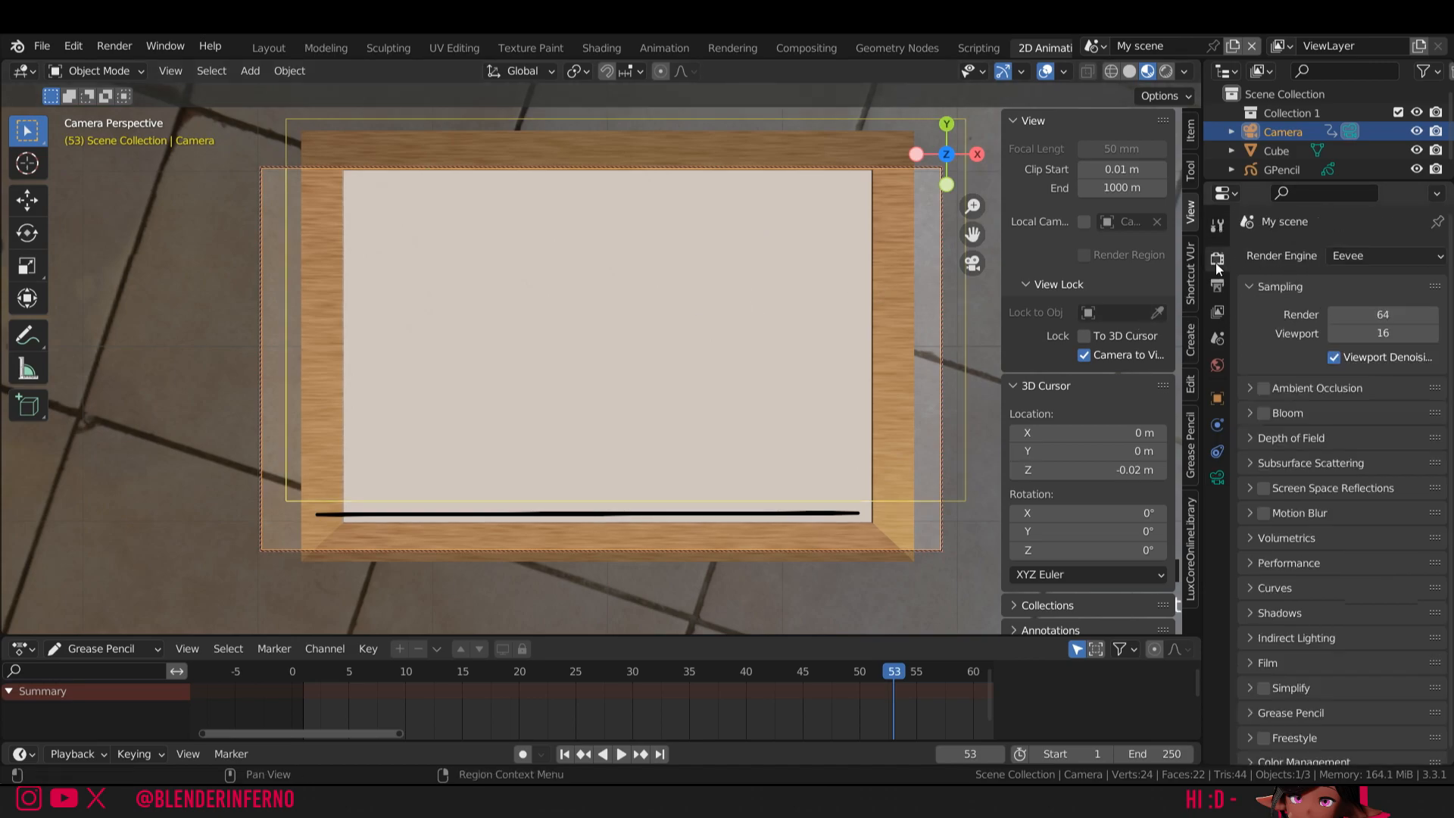
click(1216, 285)
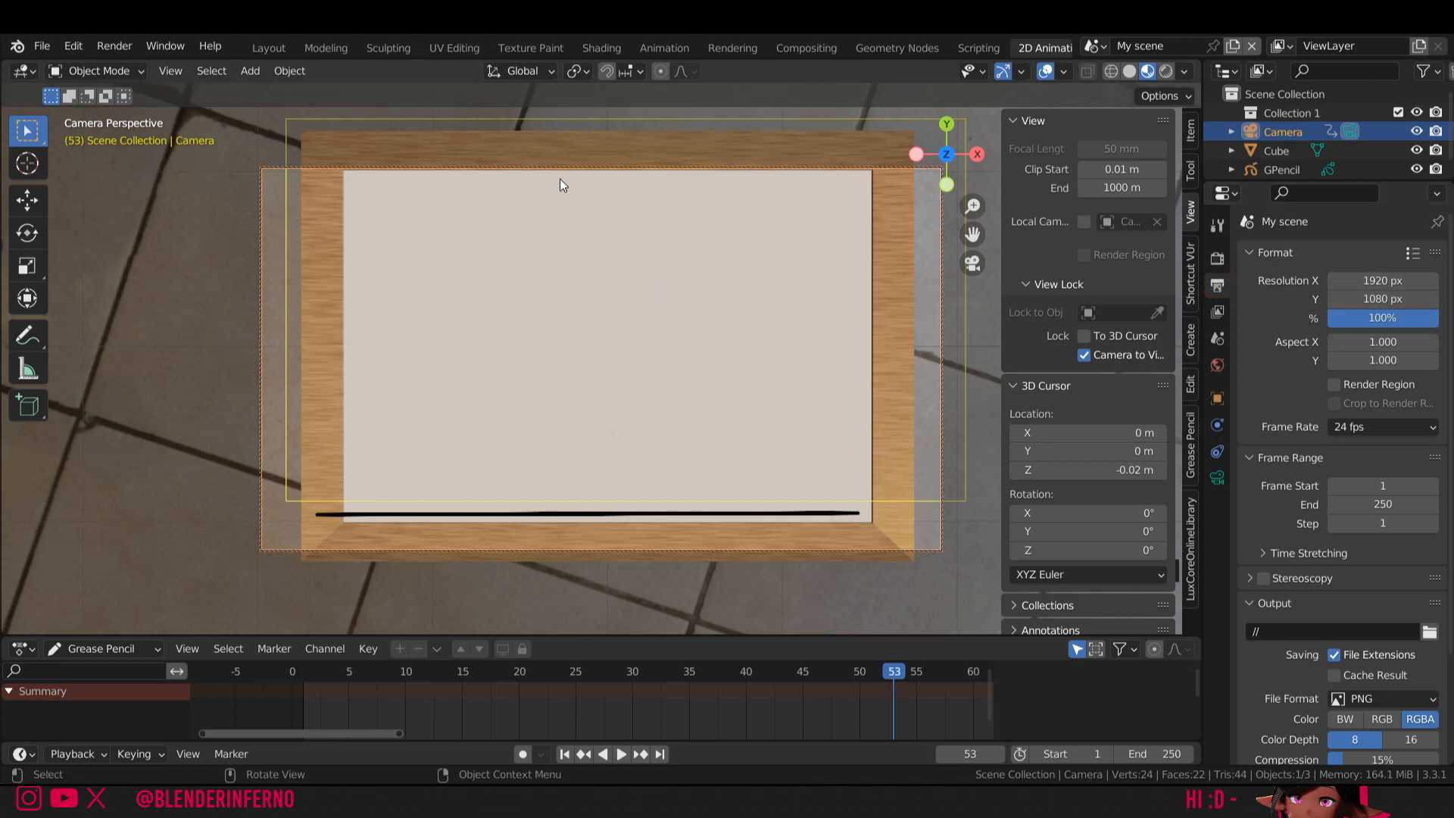
double_click(1378, 279)
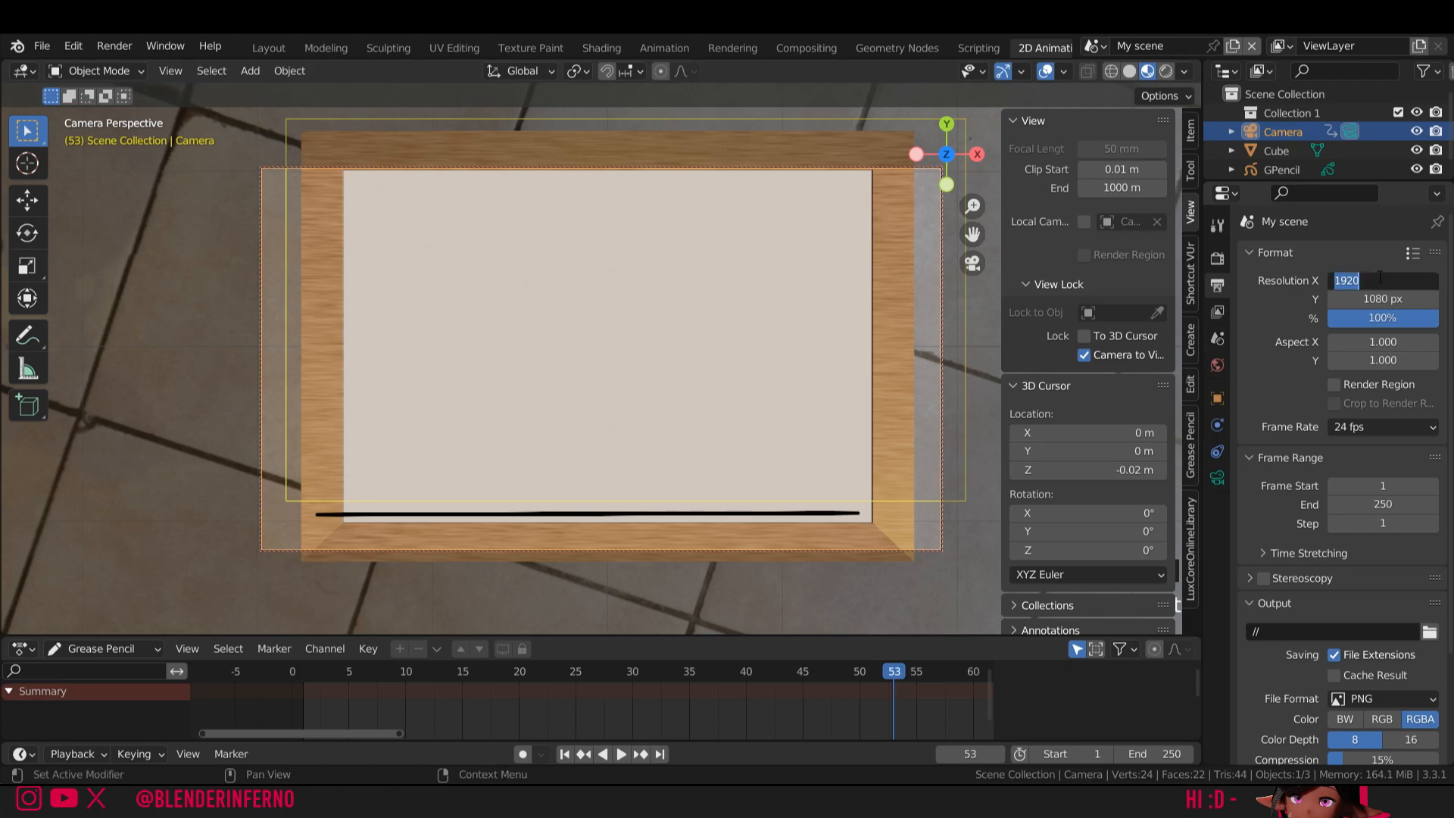
text(3000)
key(Return)
double_click(1382, 299)
text(2000)
key(Return)
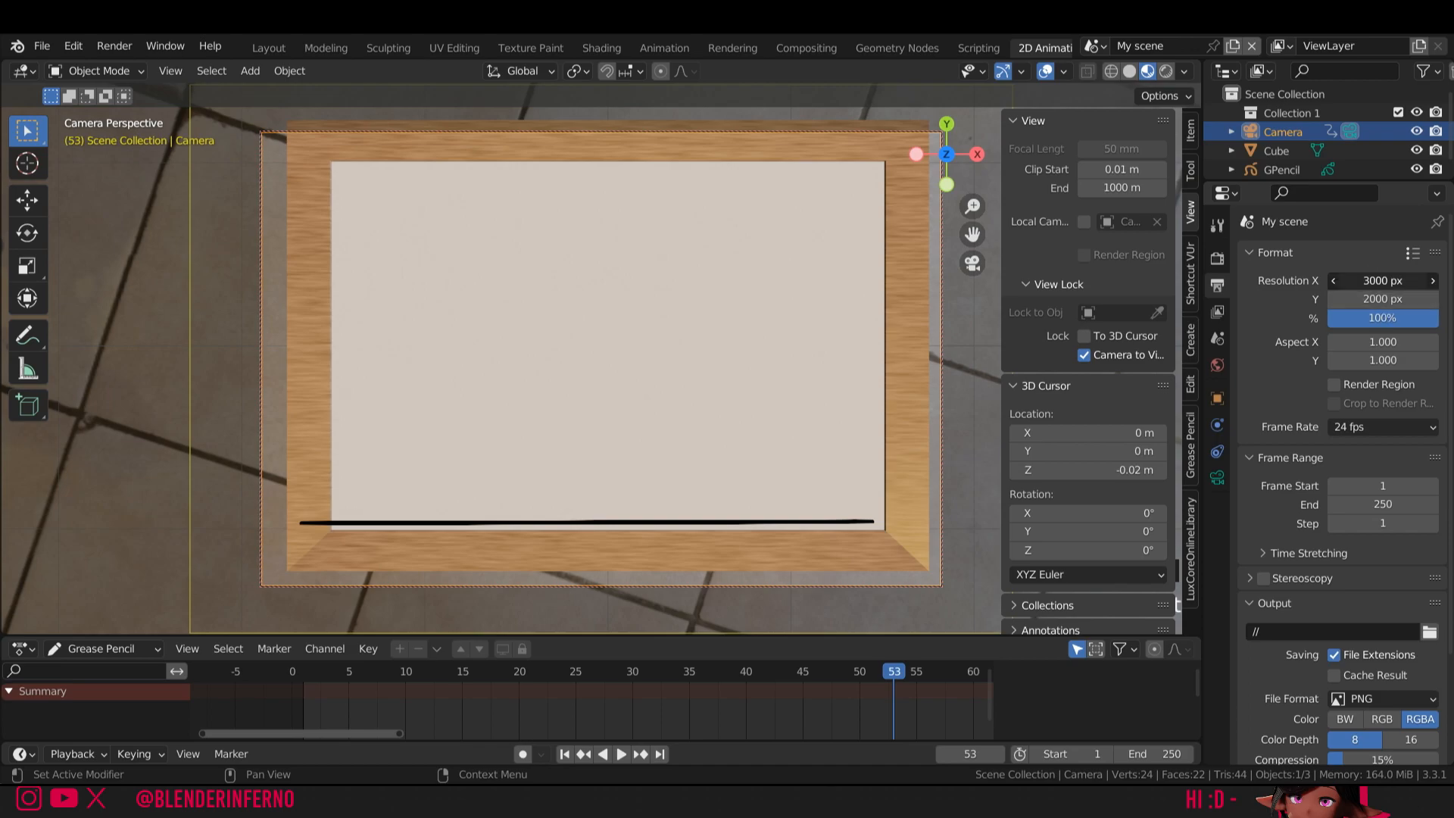
mouse_move(1382, 280)
mouse_down()
mouse_move(1382, 299)
mouse_move(1308, 298)
mouse_move(1392, 282)
mouse_up()
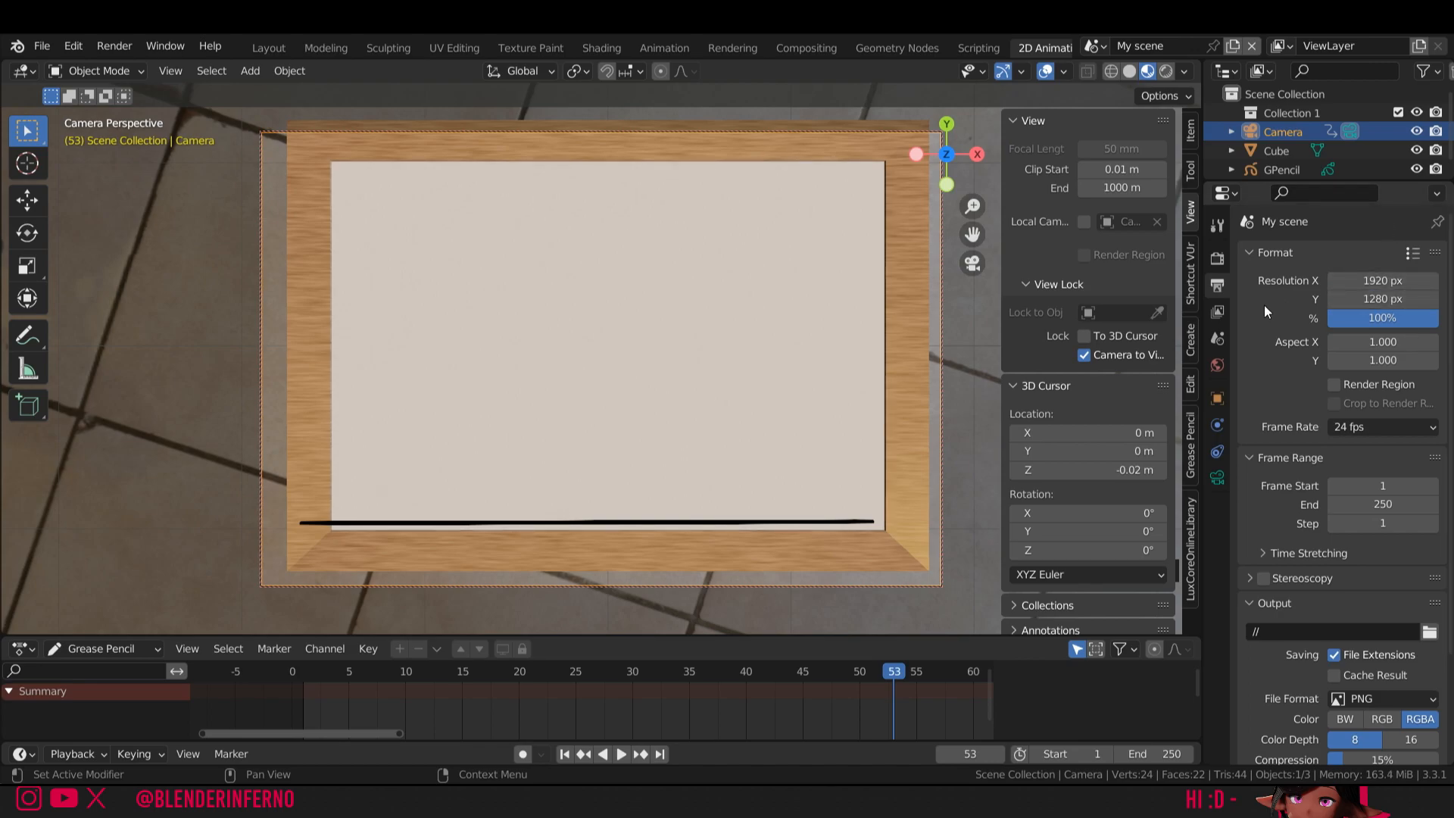
- Hide the Cube in the viewport and in renders, and select the Grease Pencil line
click(1417, 151)
click(1435, 150)
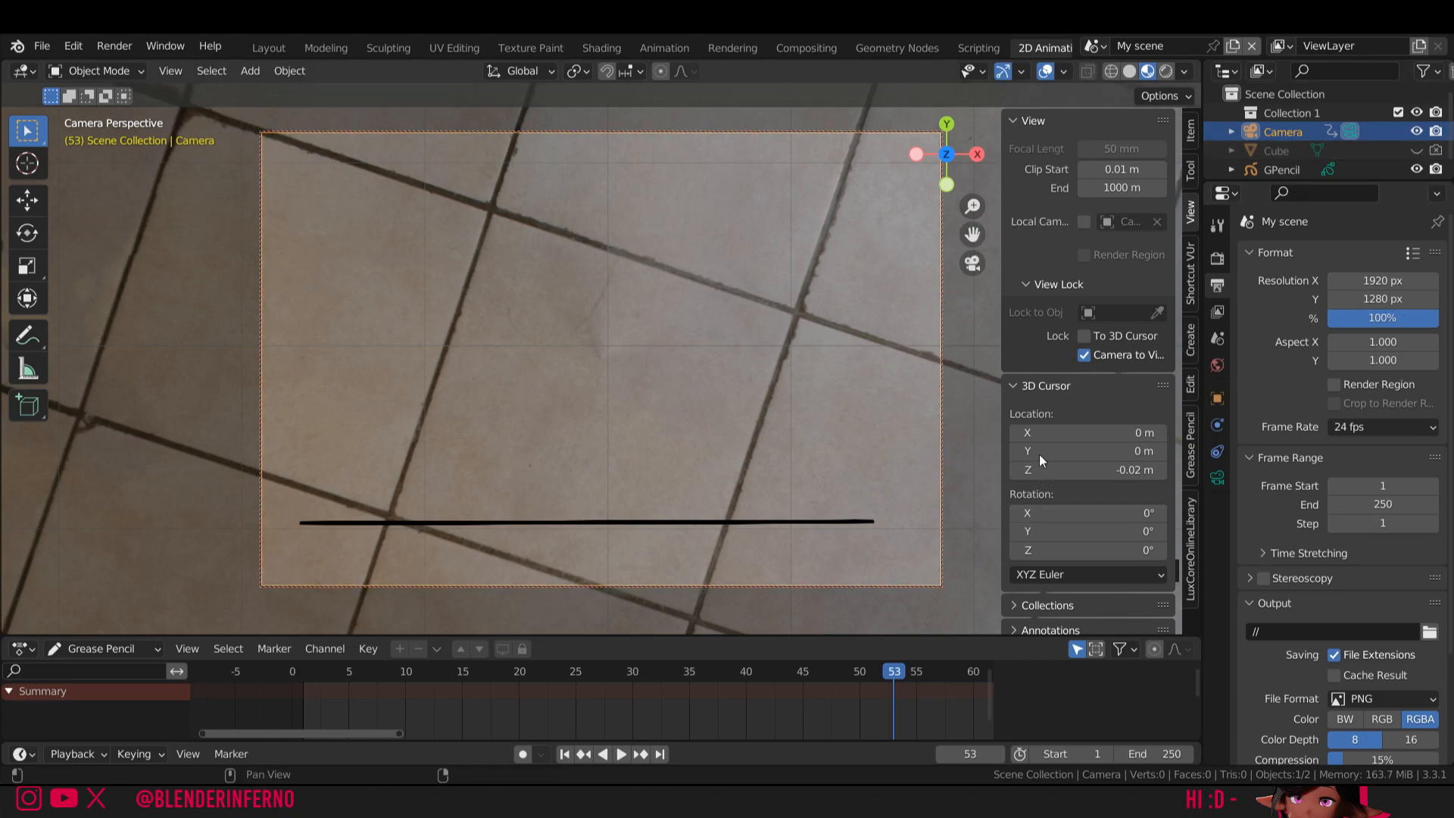
click(660, 524)
click(941, 468)
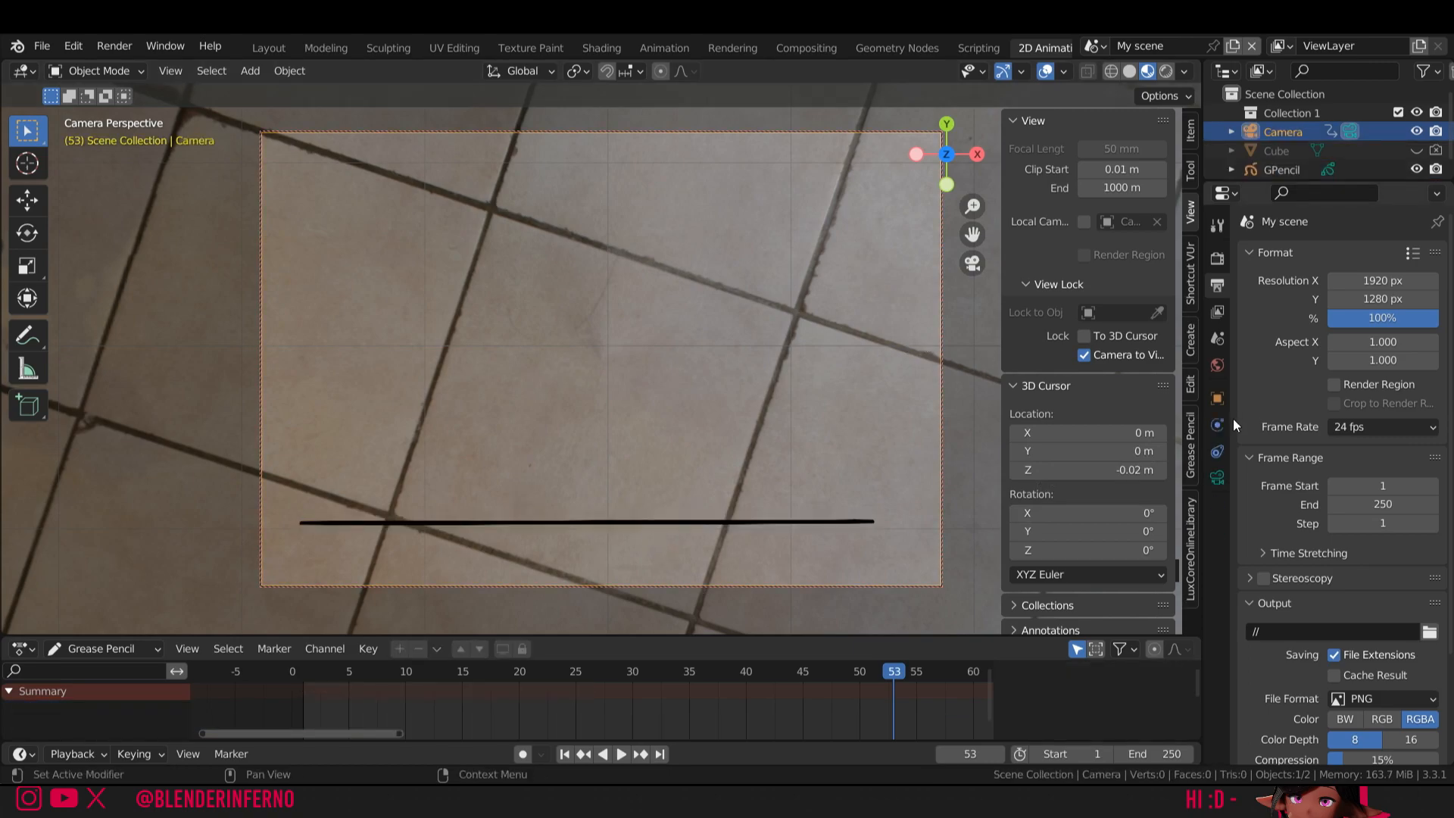
- Protect the current World with a fake user and unlink it from the scene
click(1218, 363)
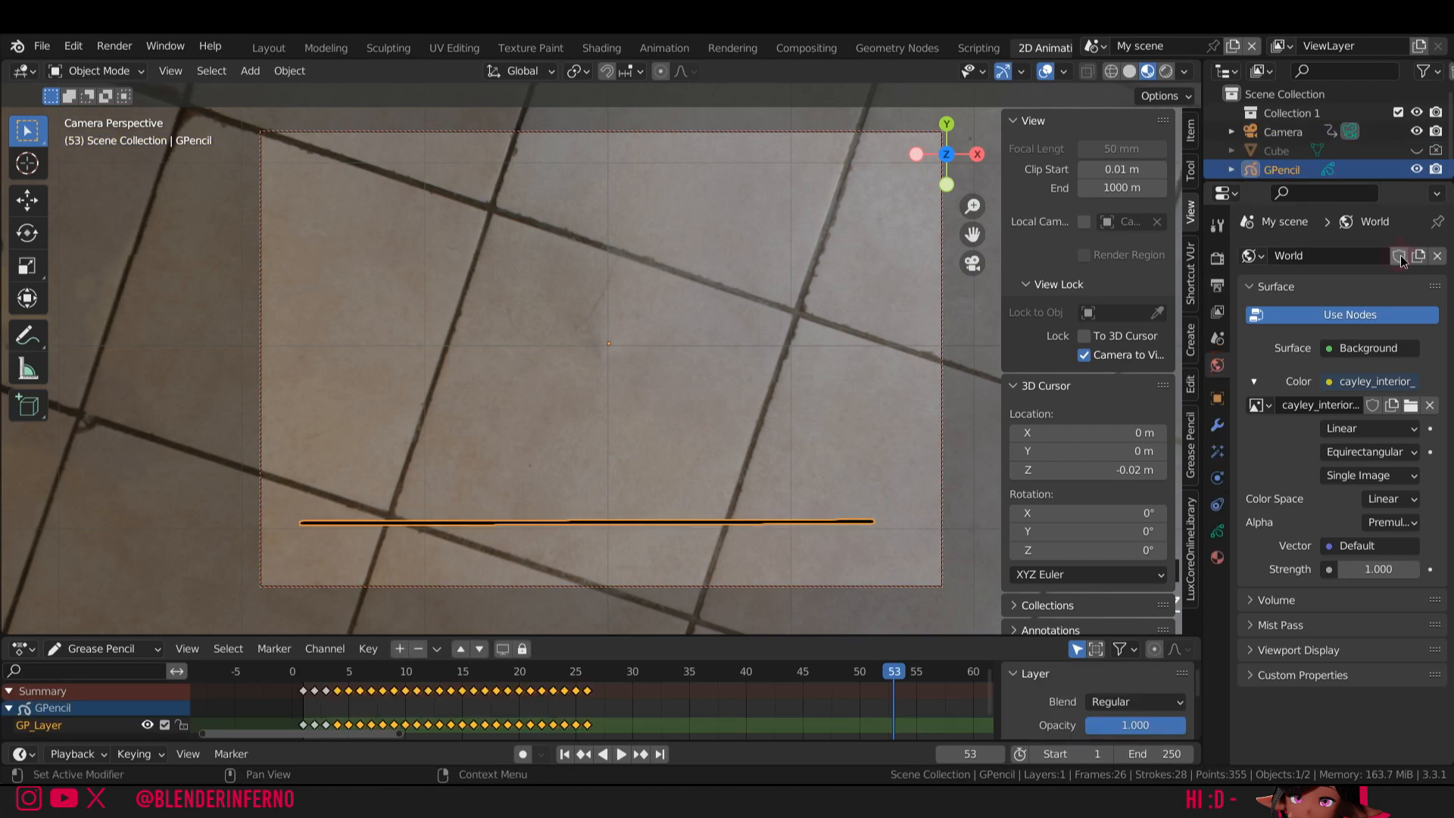
click(1398, 255)
click(1437, 256)
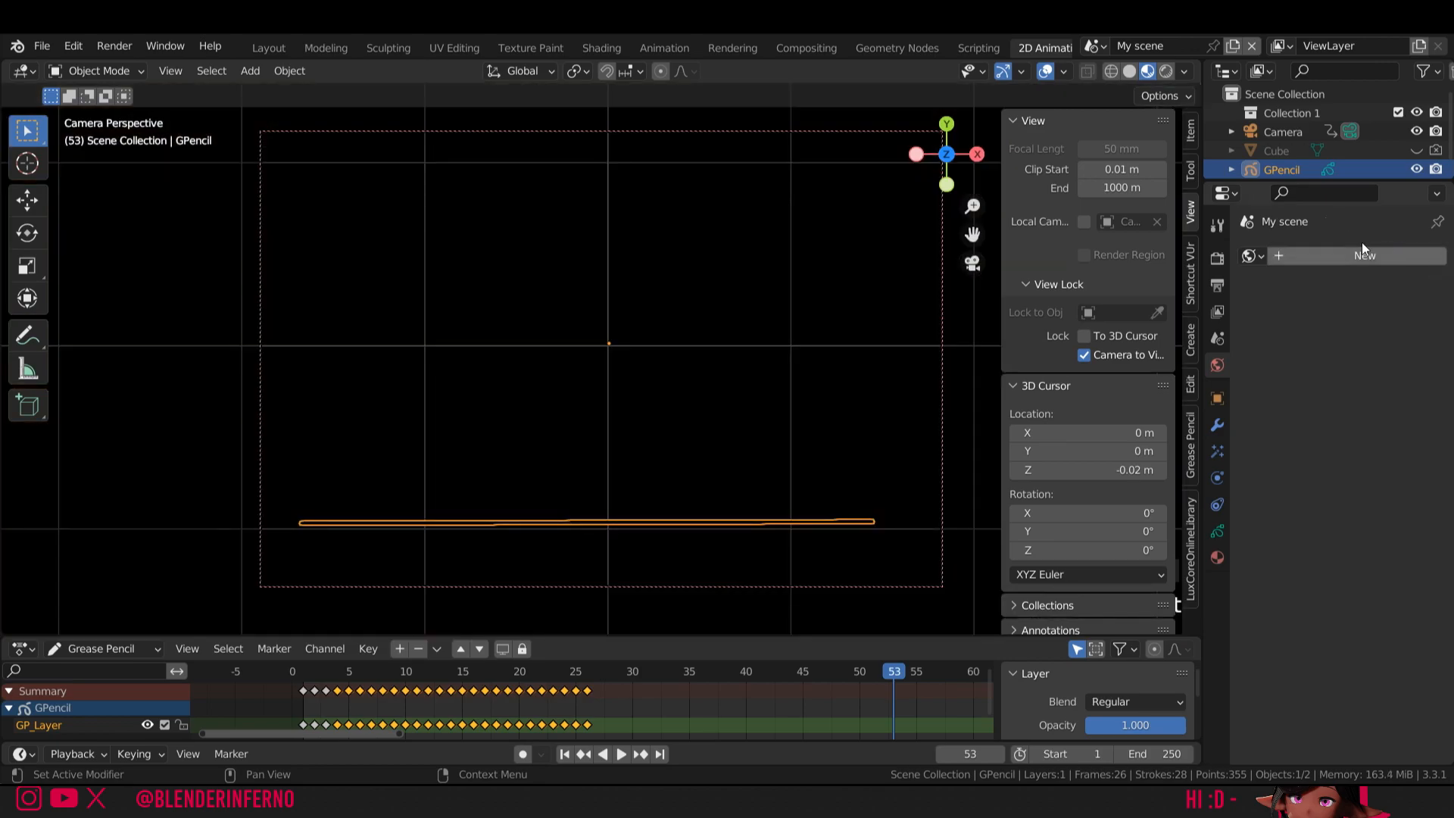
- Create a new world for the scene and set its background color to white
click(1252, 256)
key(Return)
click(1351, 382)
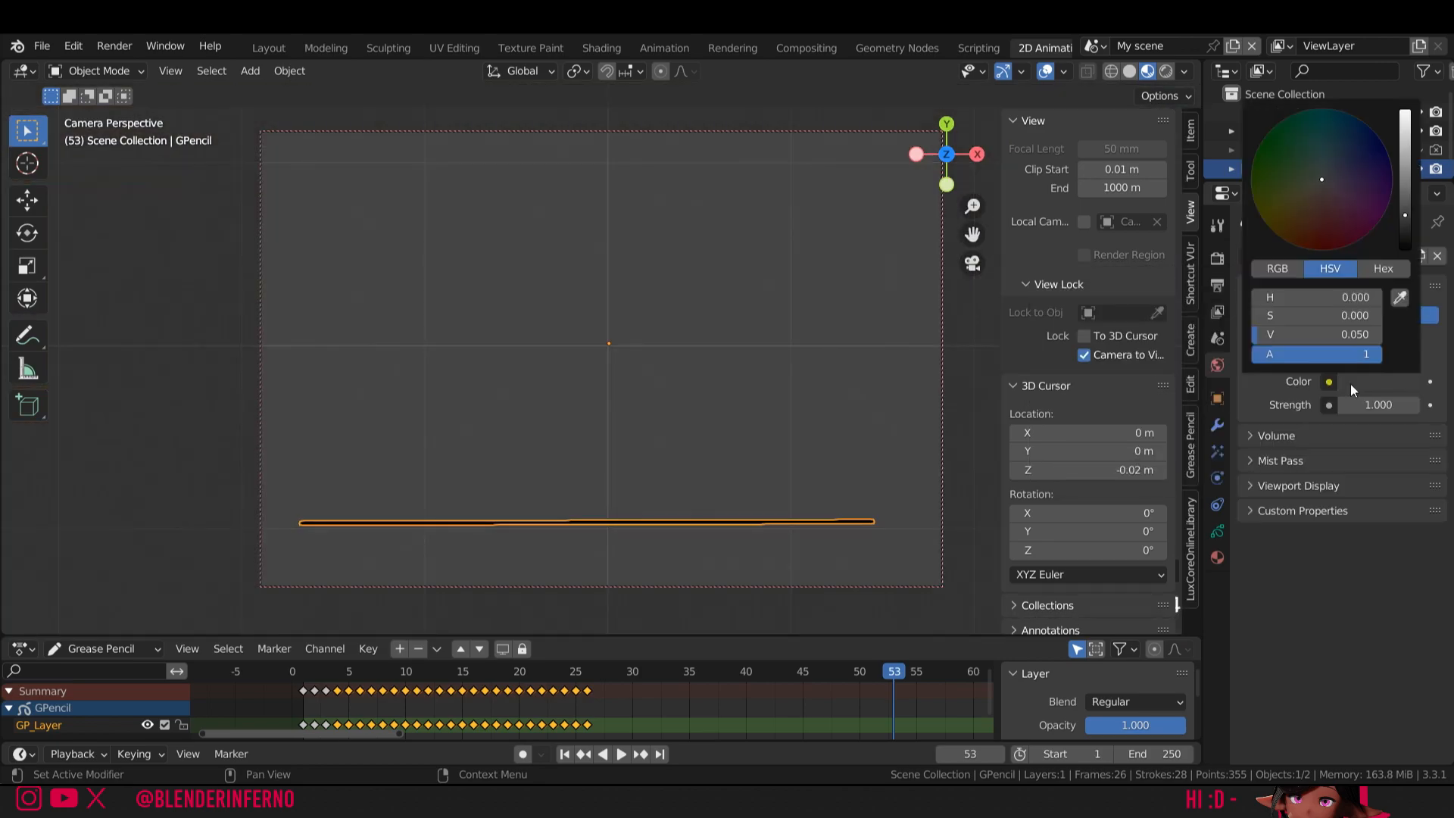
click(1402, 159)
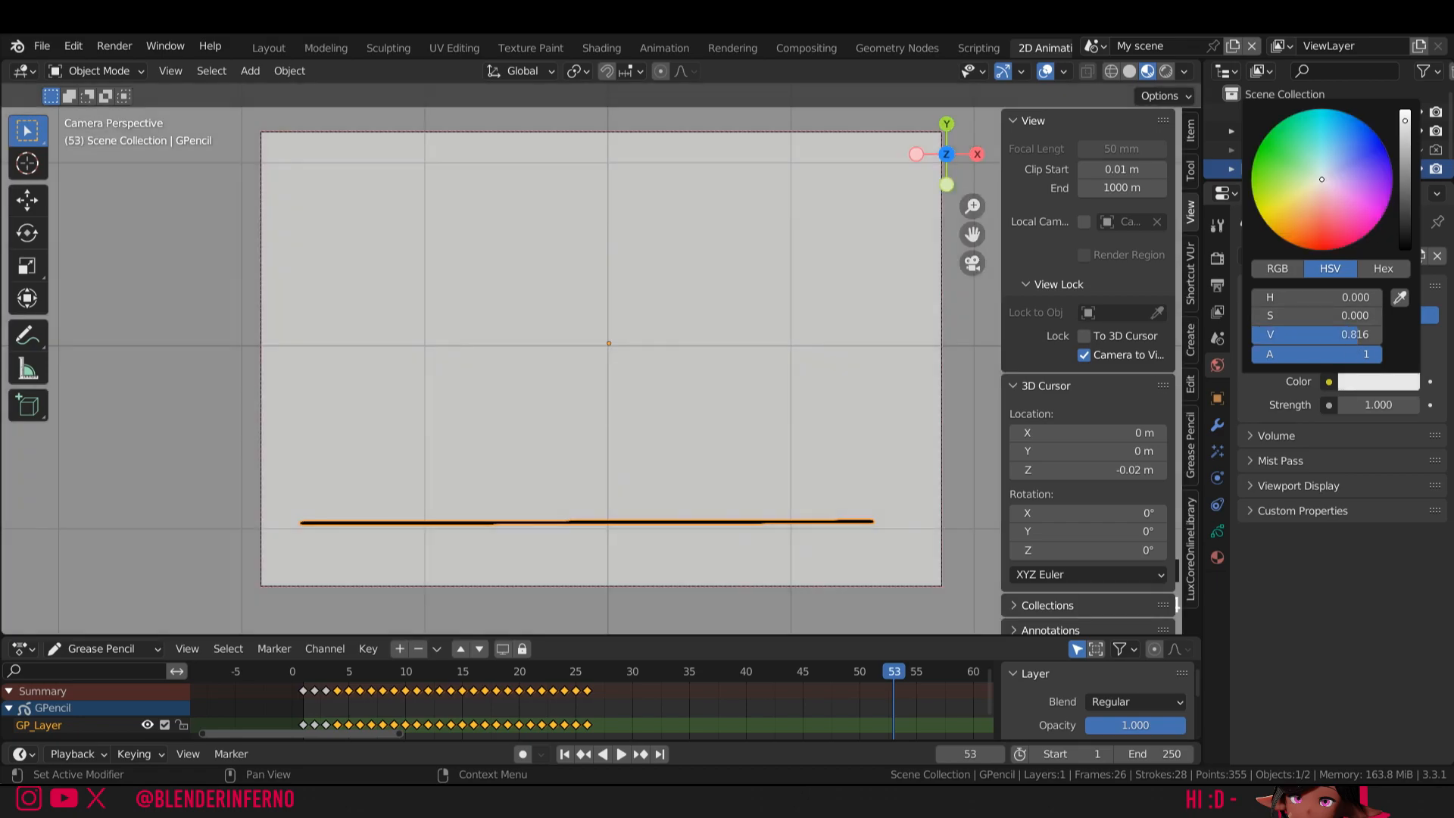
click(870, 341)
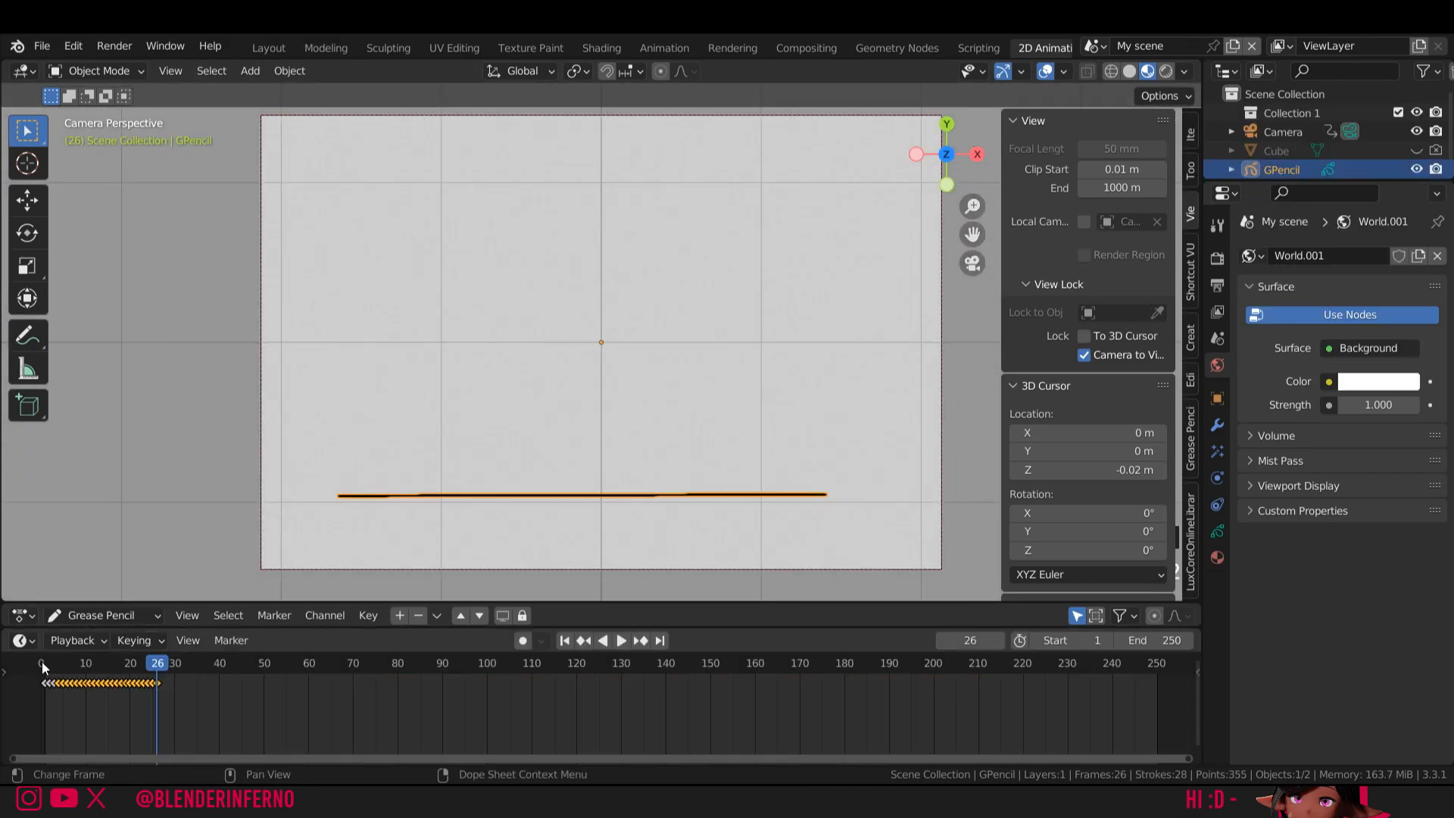
- Return to the start of the animation and set the scene's end frame to 26
click(42, 661)
key(Right)
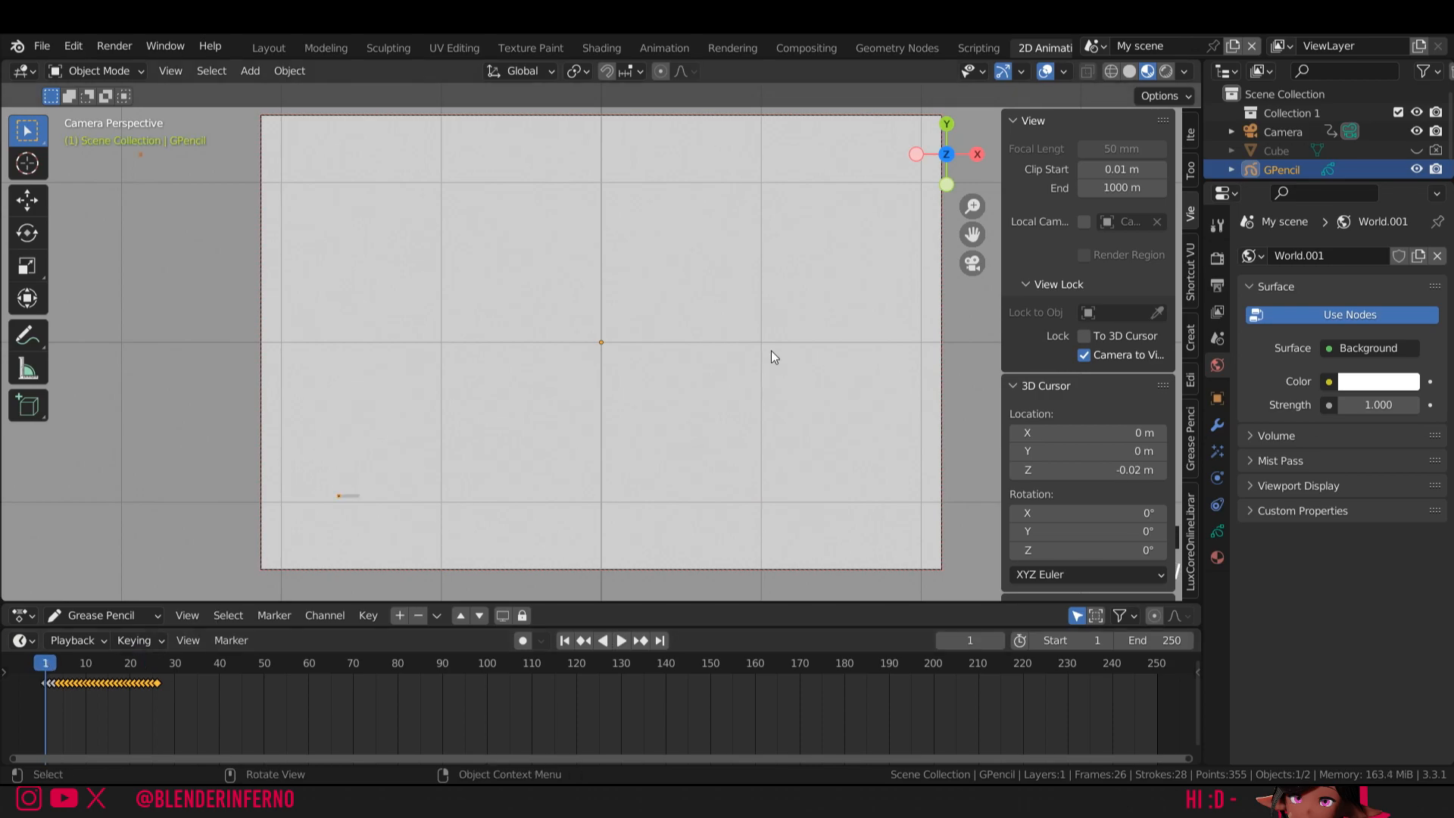
click(1146, 640)
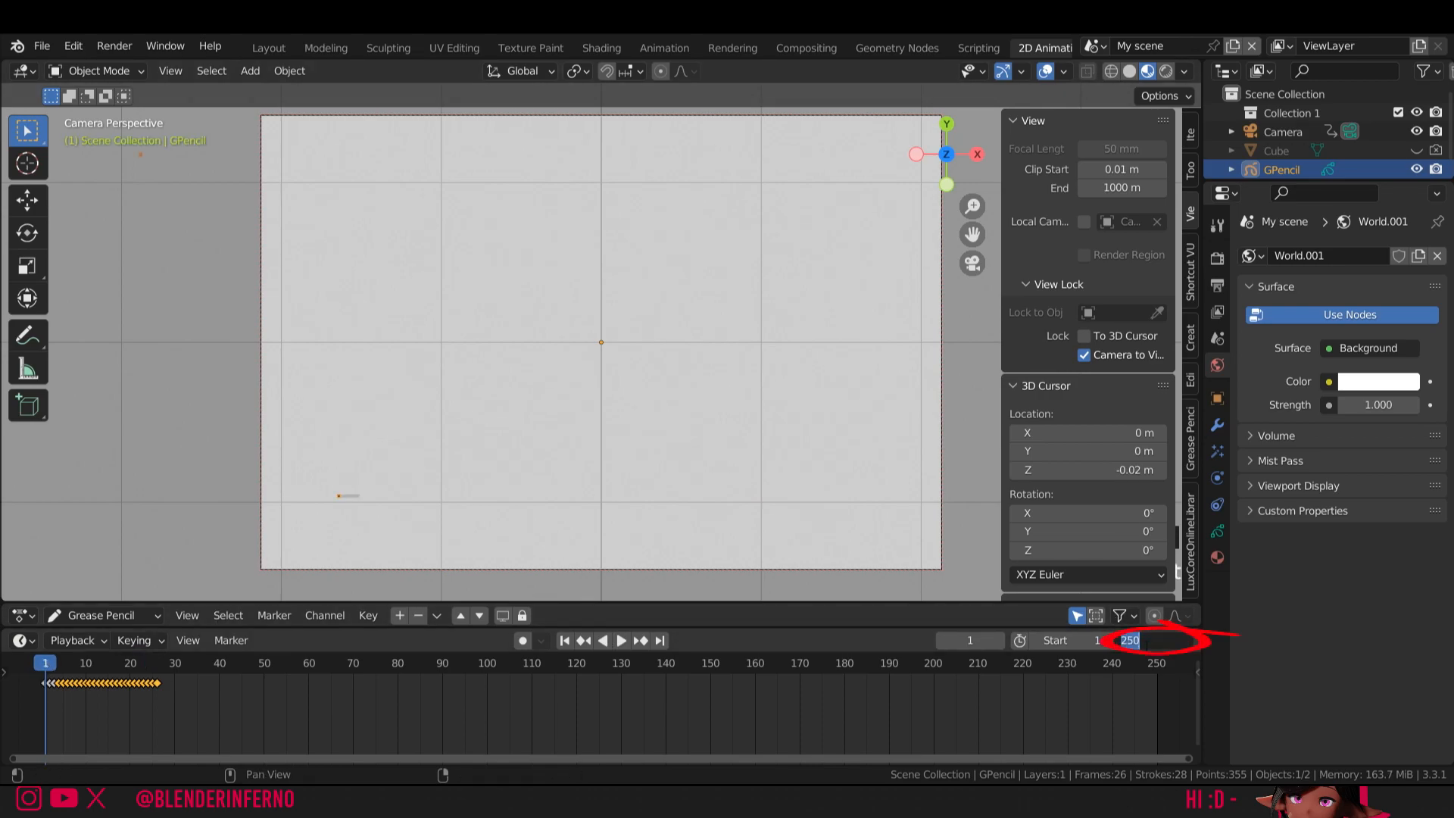
text(26)
key(Return)
- Create a folder named ChalkStaightLine2 inside Sequences and set it as the render output location
click(1217, 285)
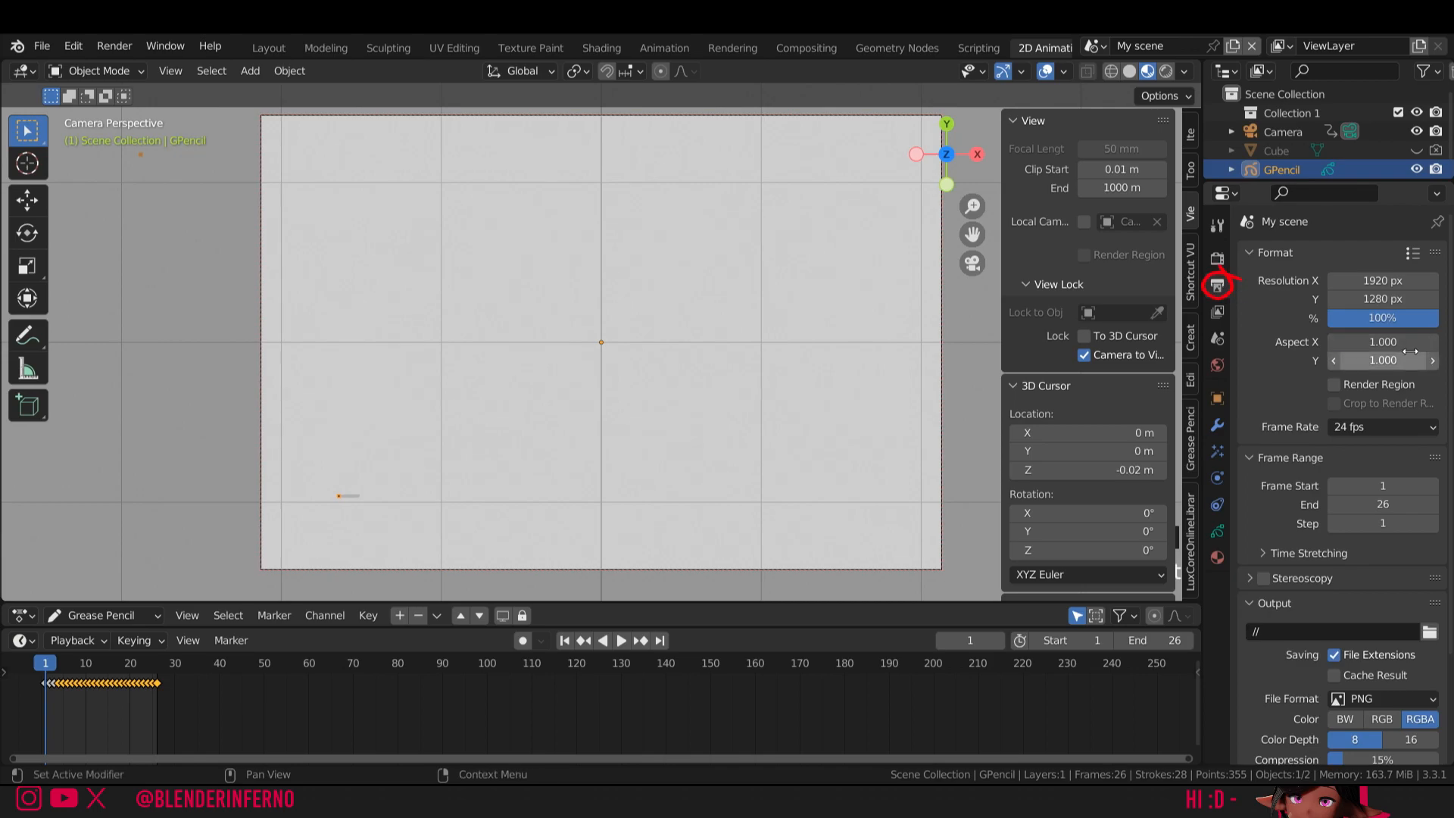
scroll(1385, 291, down, 4)
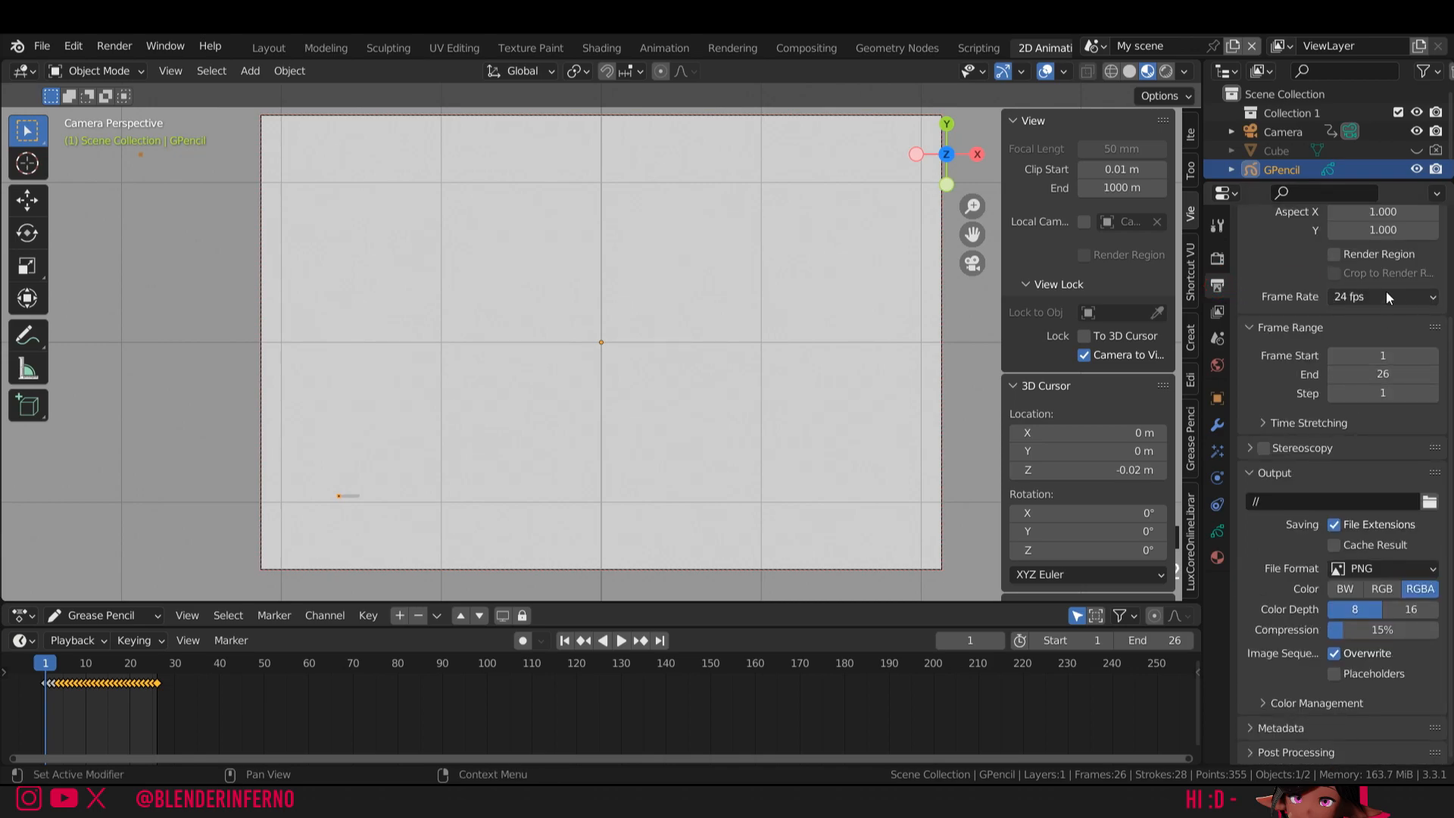
click(1431, 491)
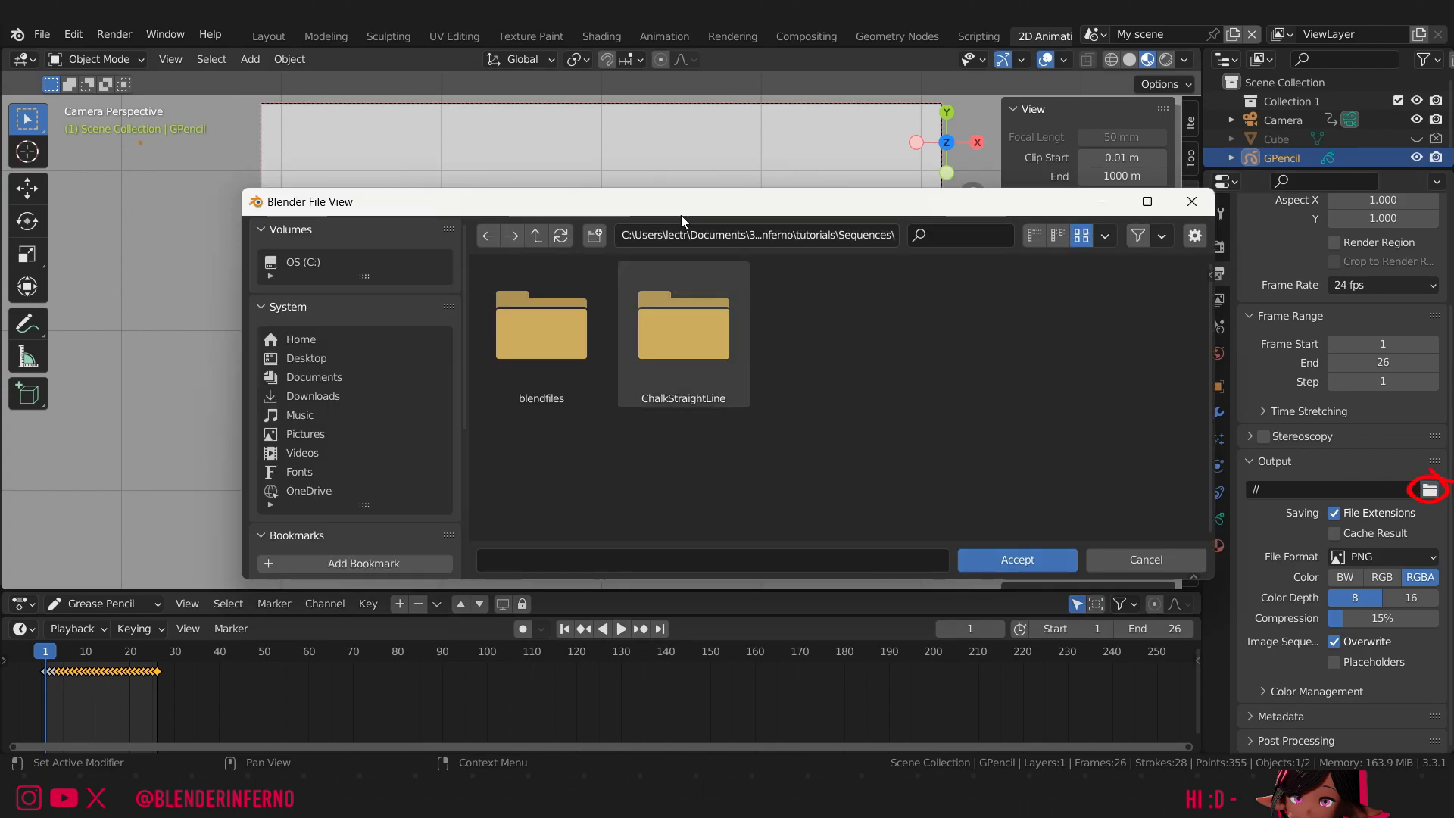
click(595, 235)
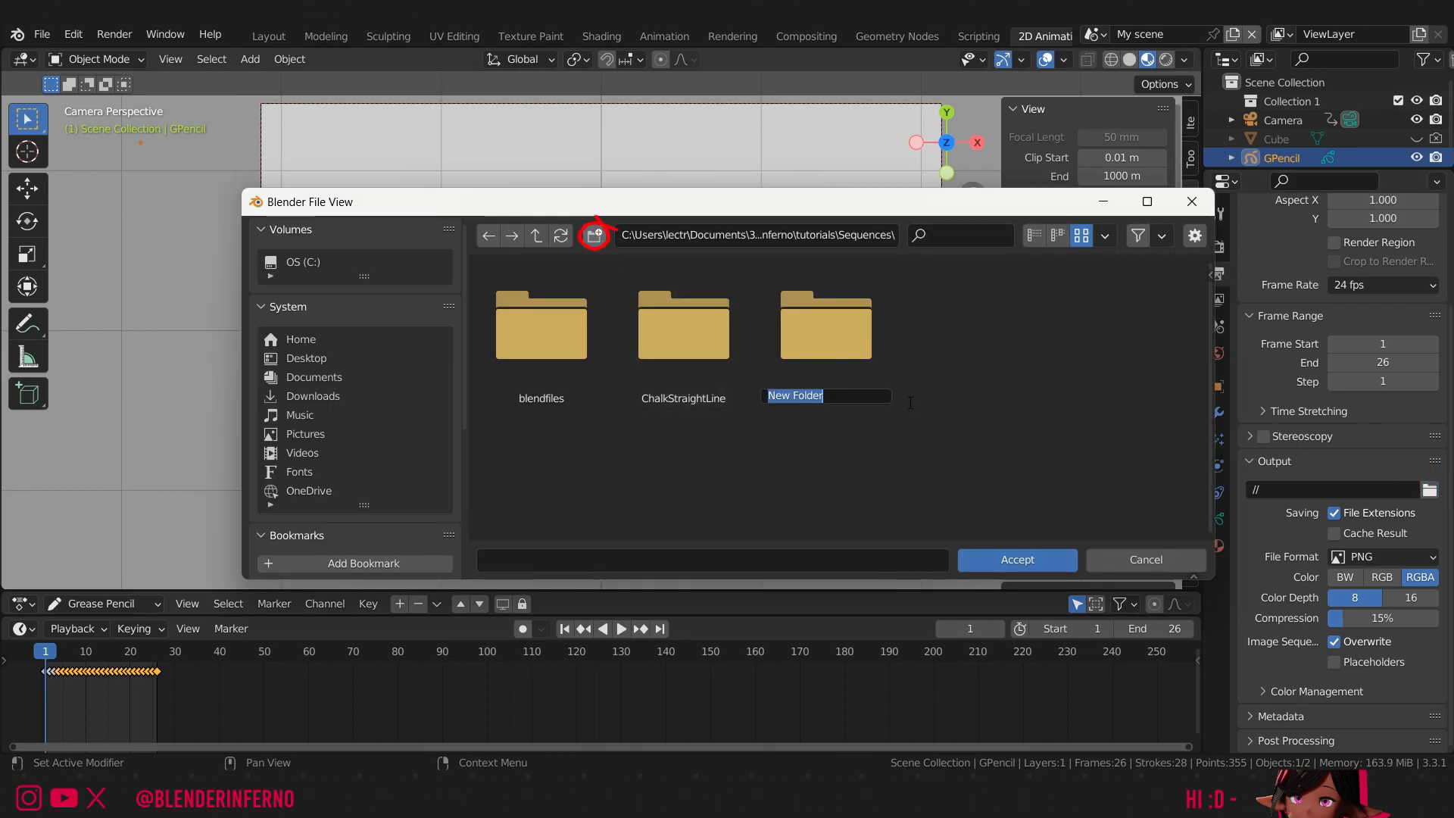
text(ChalkStaightL)
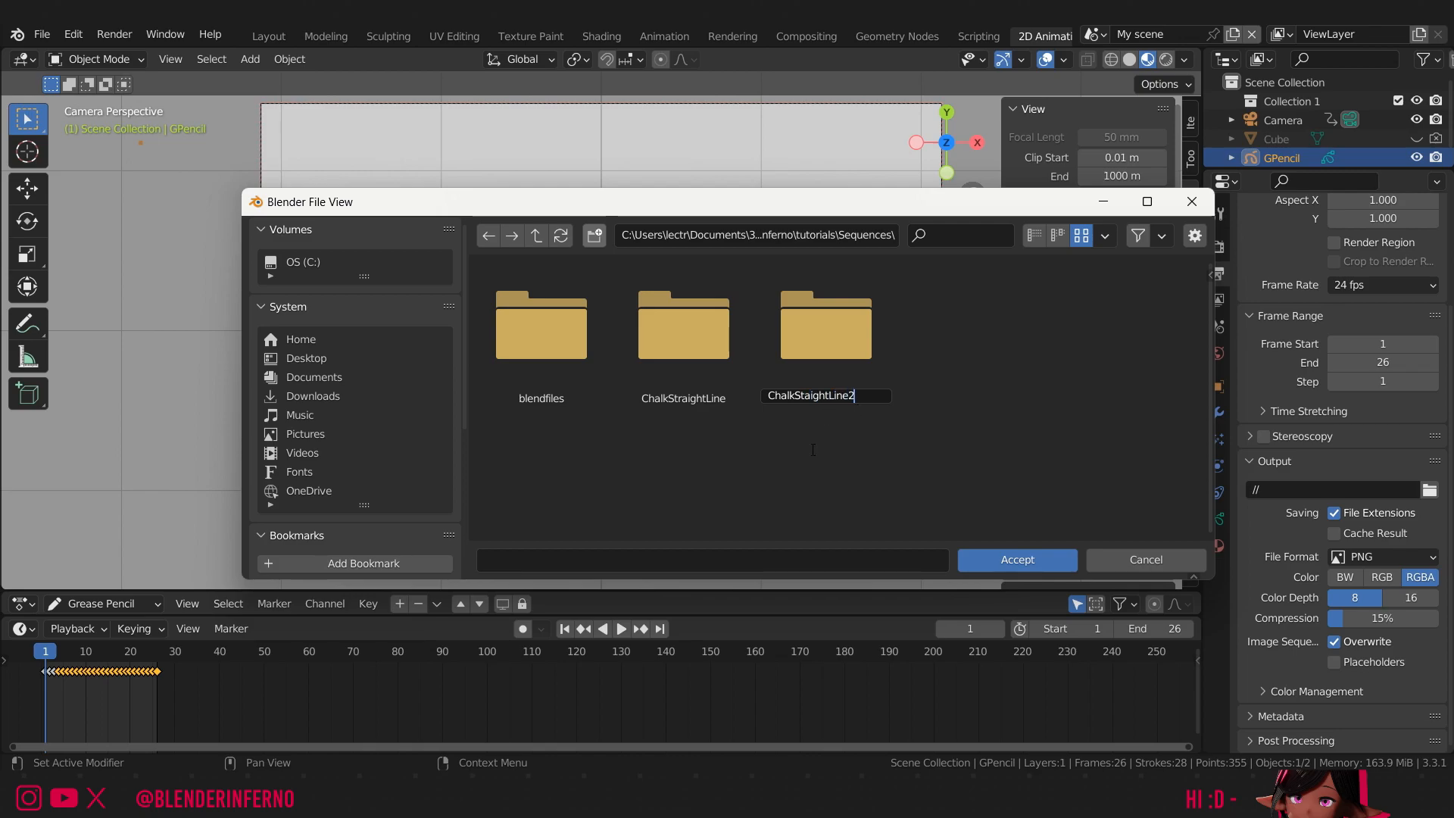
text(ine2)
key(Return)
double_click(695, 353)
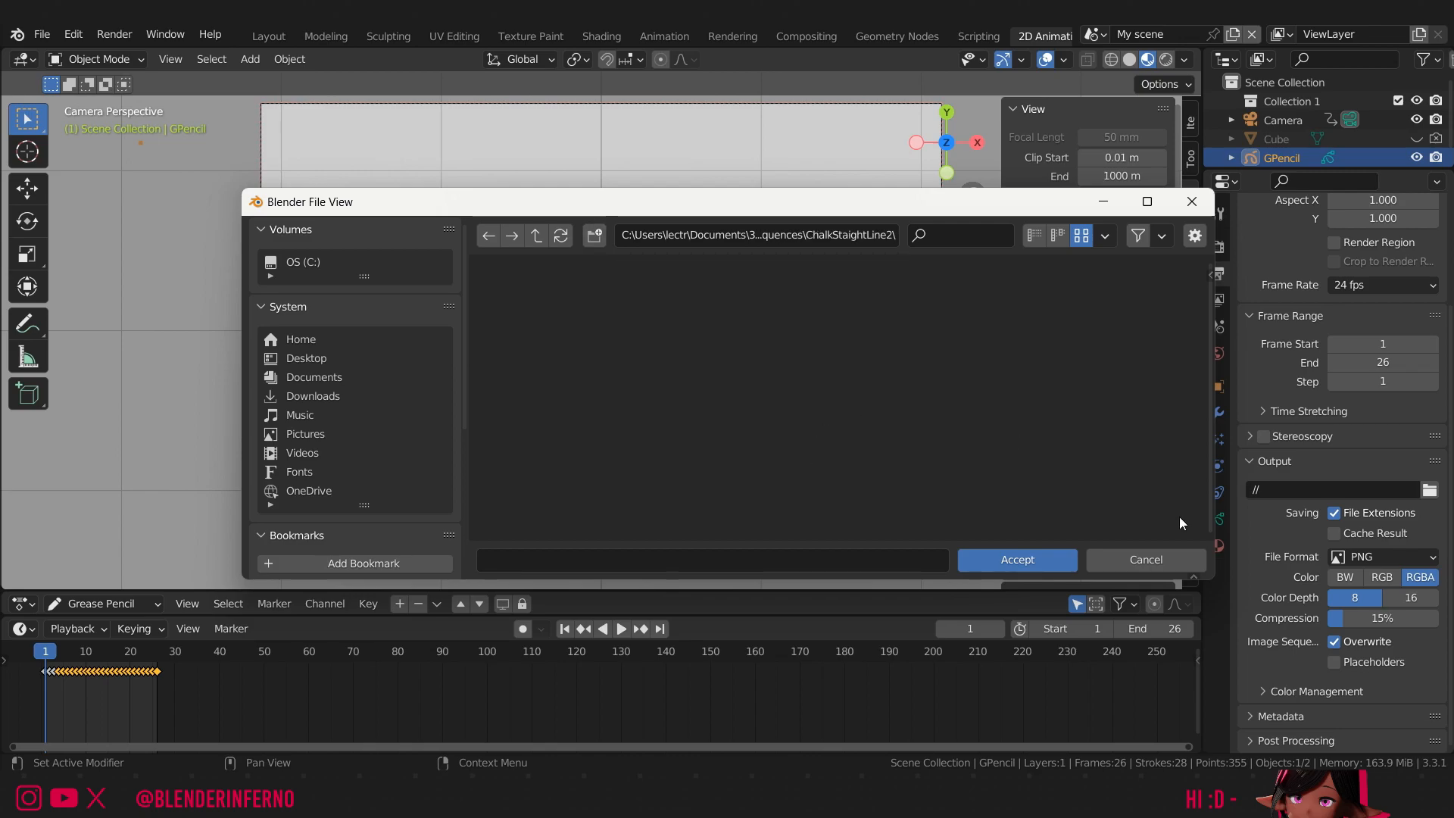
click(1024, 560)
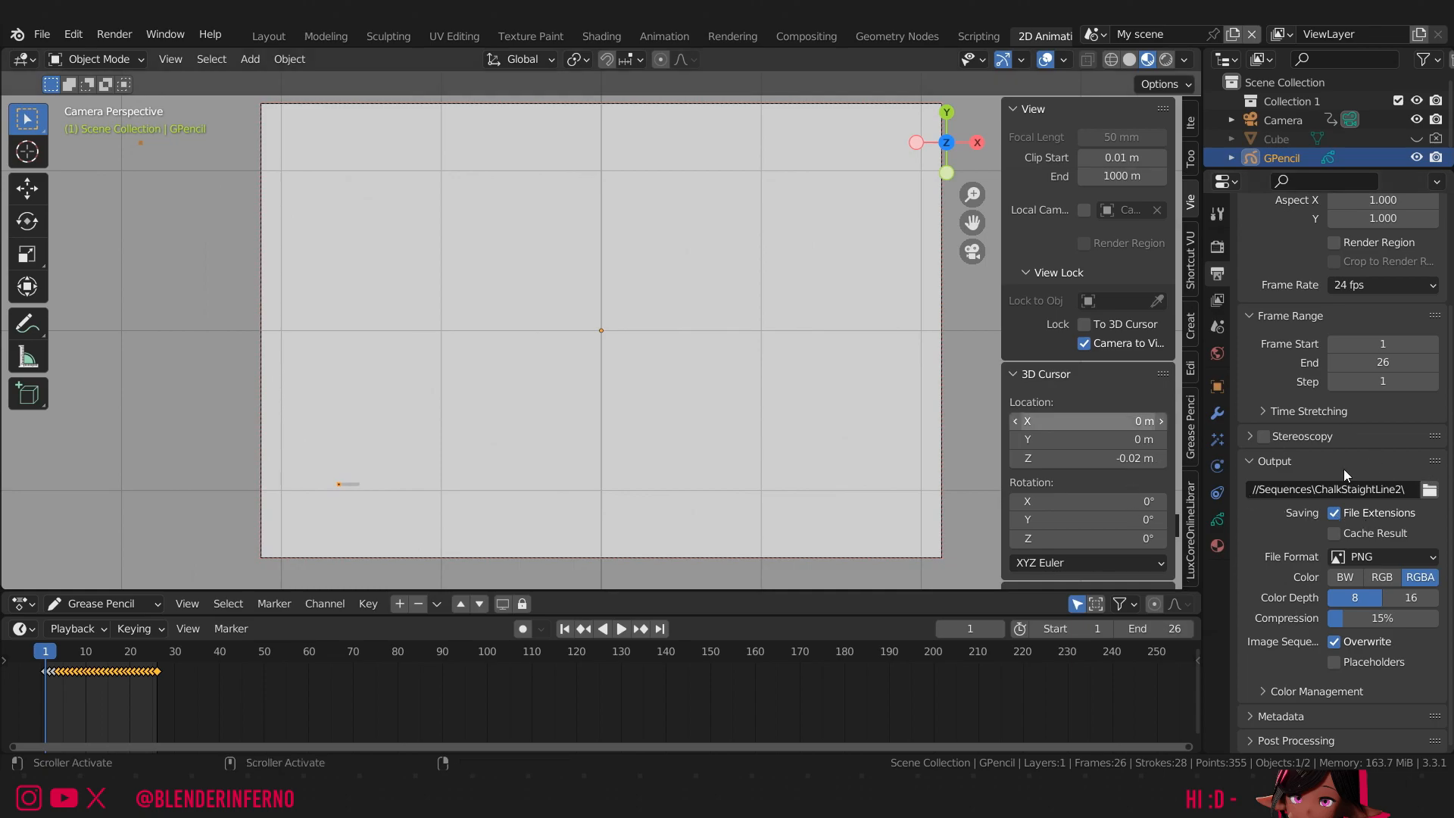
- Check the line drawing at frames 14 and 25, and save the Blackboardchalk3.blend file
scroll(1450, 386, up, 4)
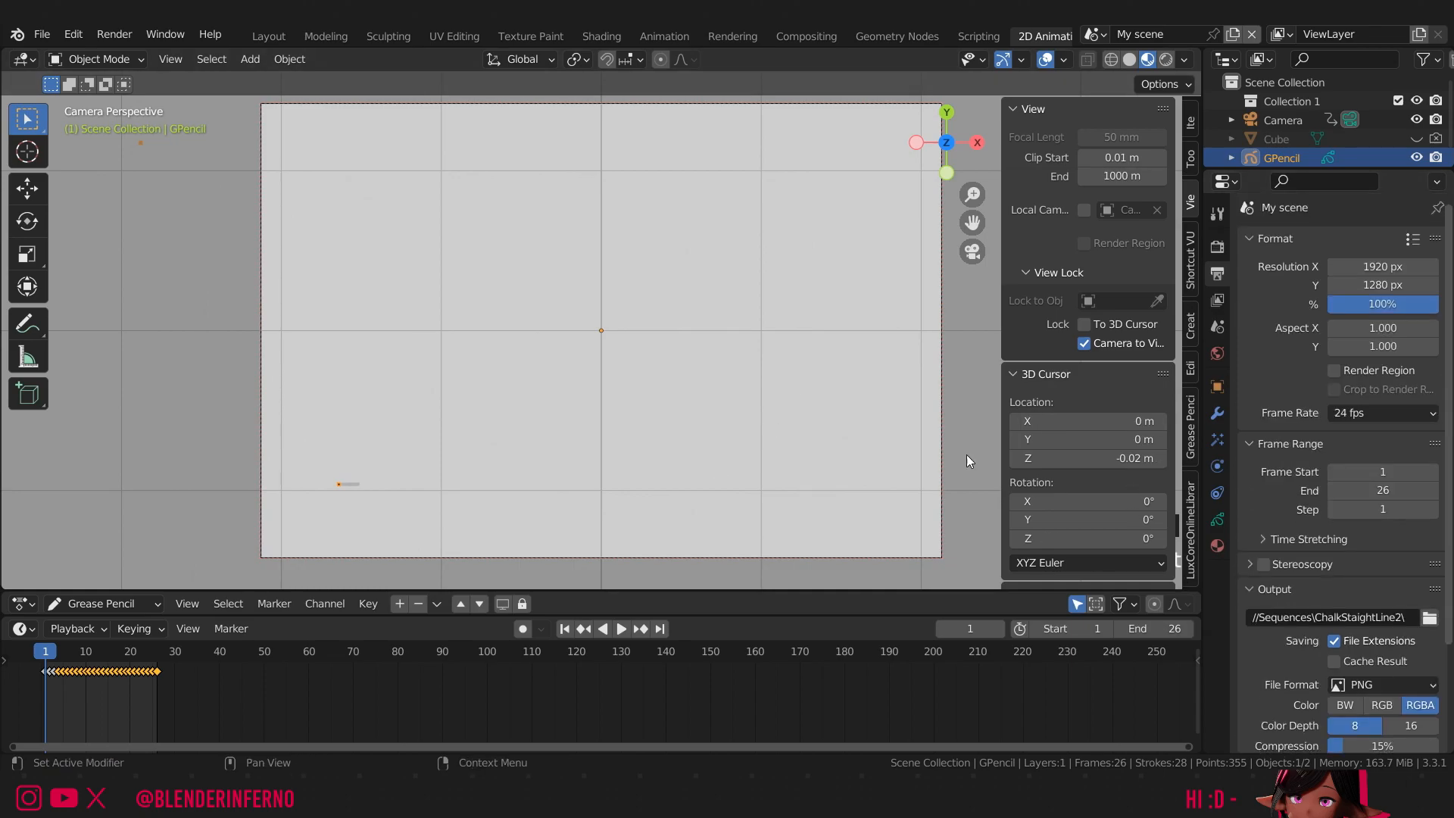
click(104, 651)
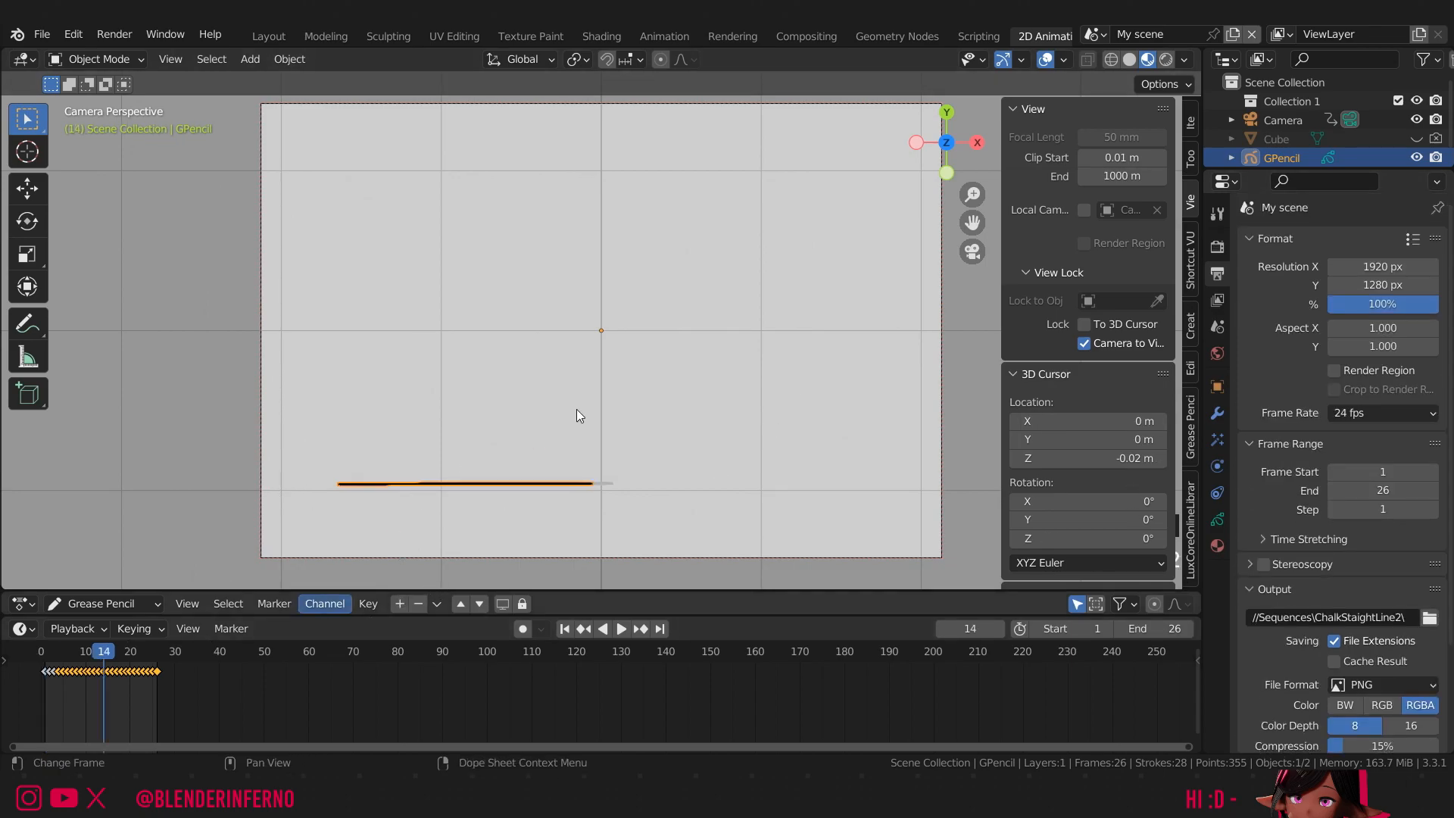
click(152, 655)
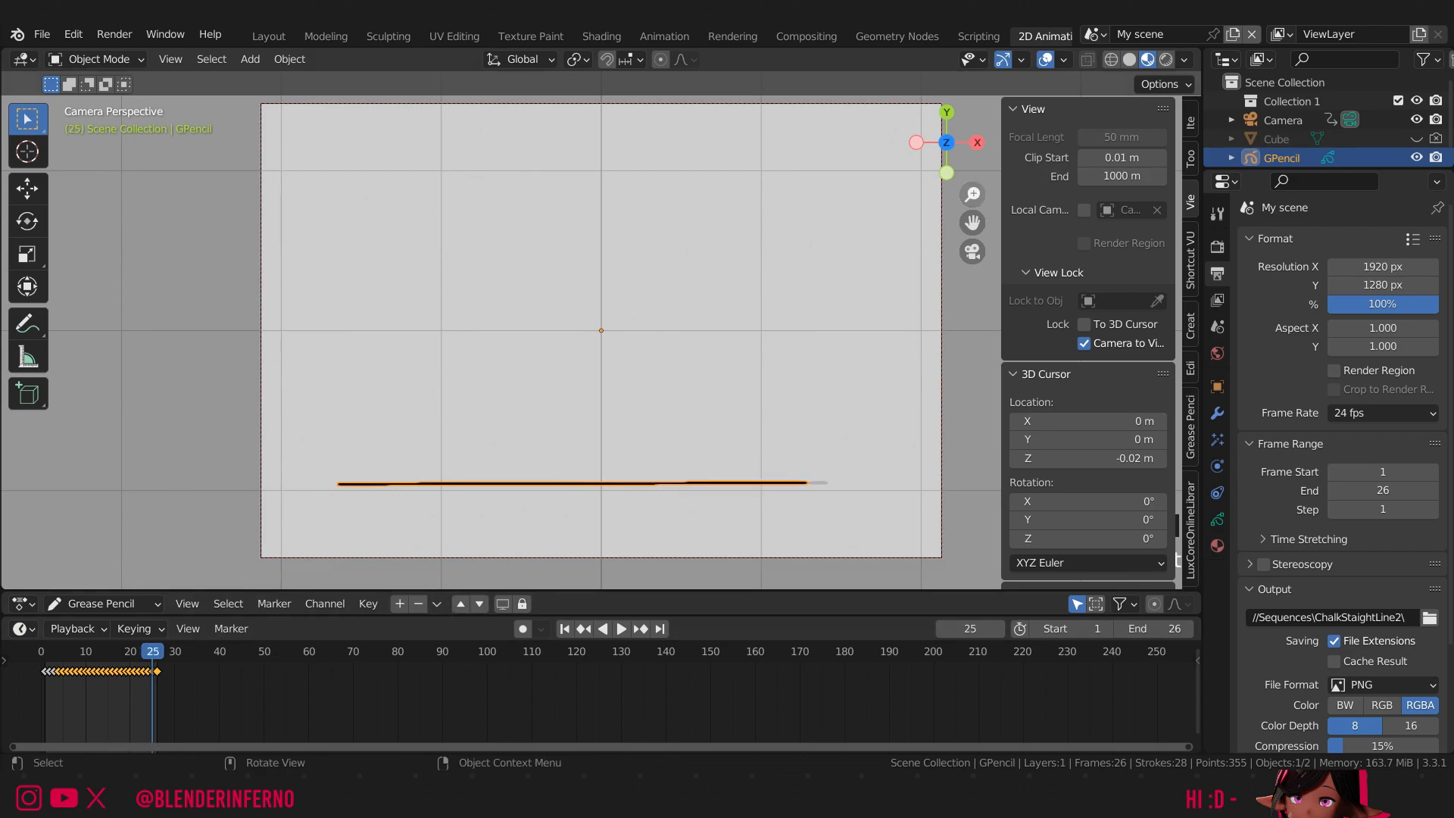
key(ctrl+z)
key(ctrl+s)
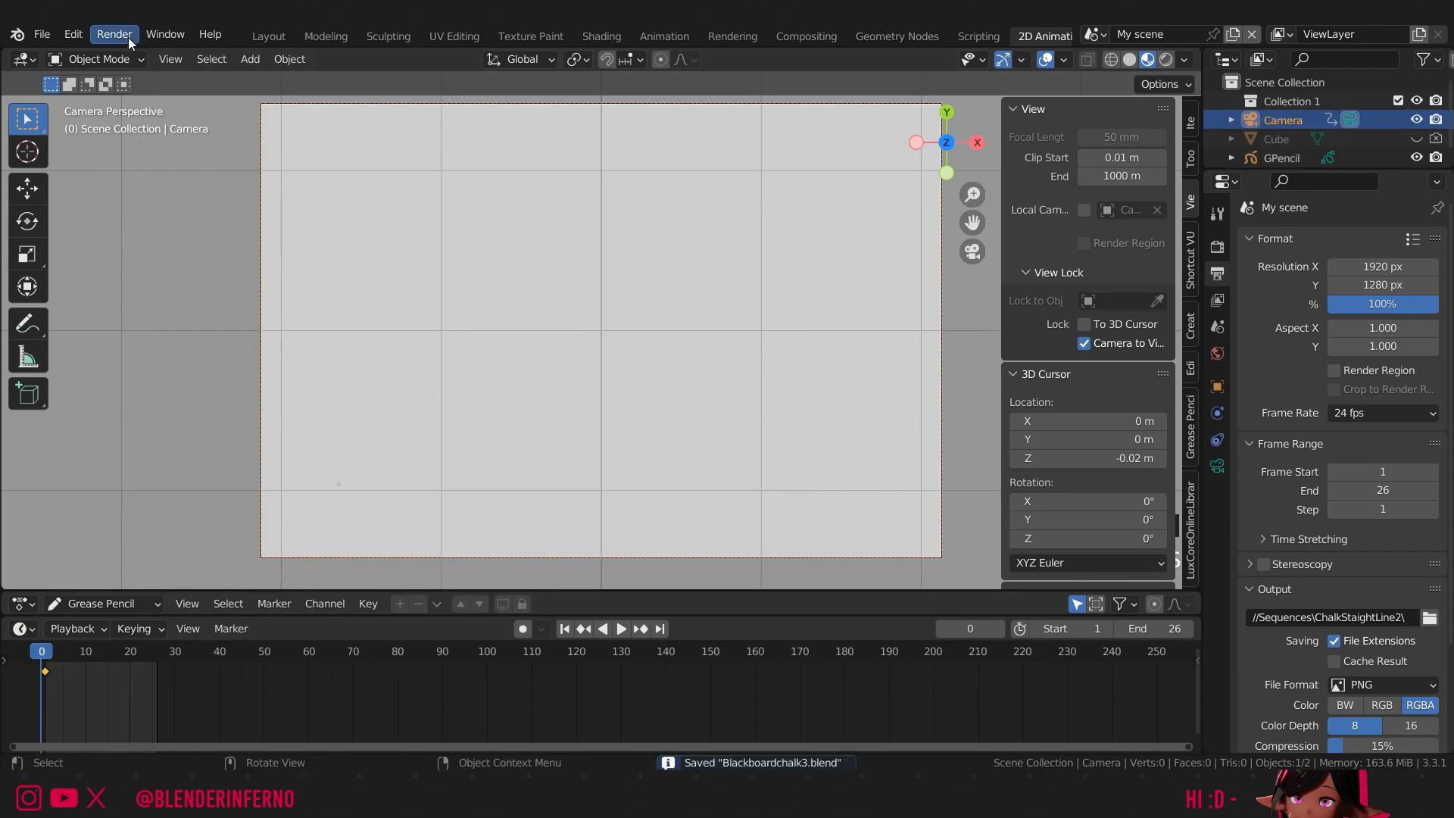
- Check that the render engine is Eevee and turn off the transparent film background
click(128, 35)
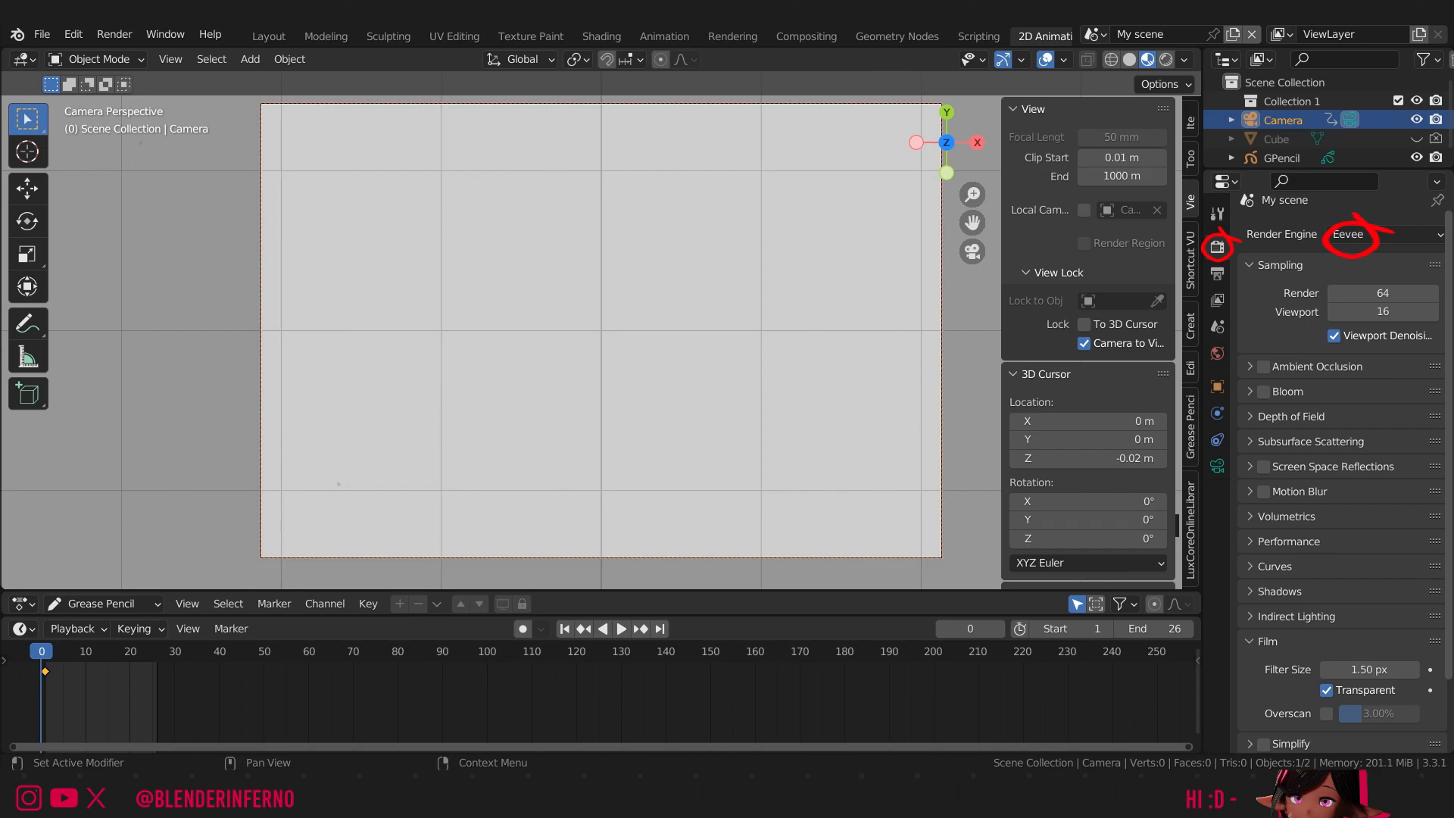
scroll(1251, 553, down, 3)
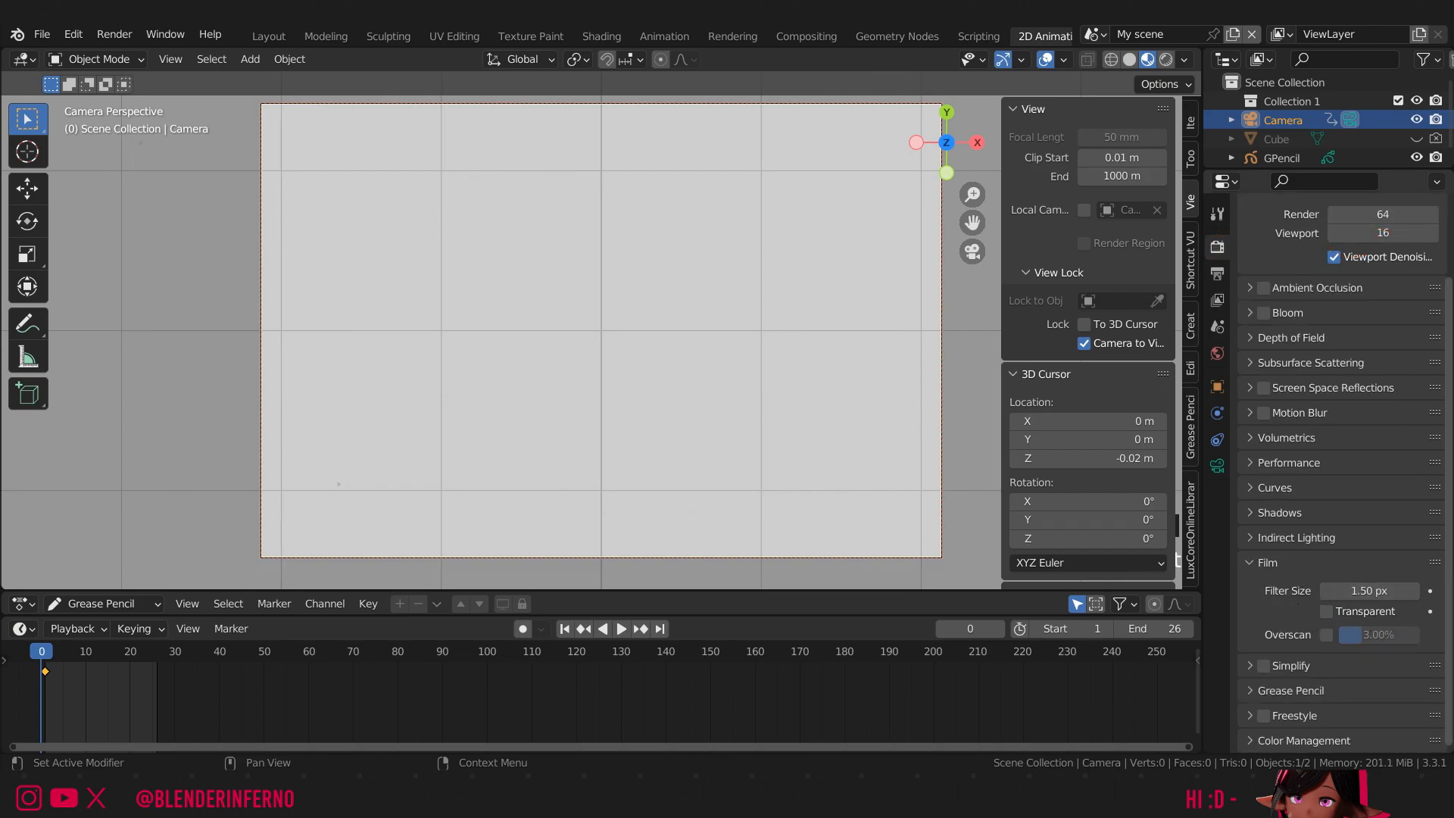
scroll(1337, 575, up, 3)
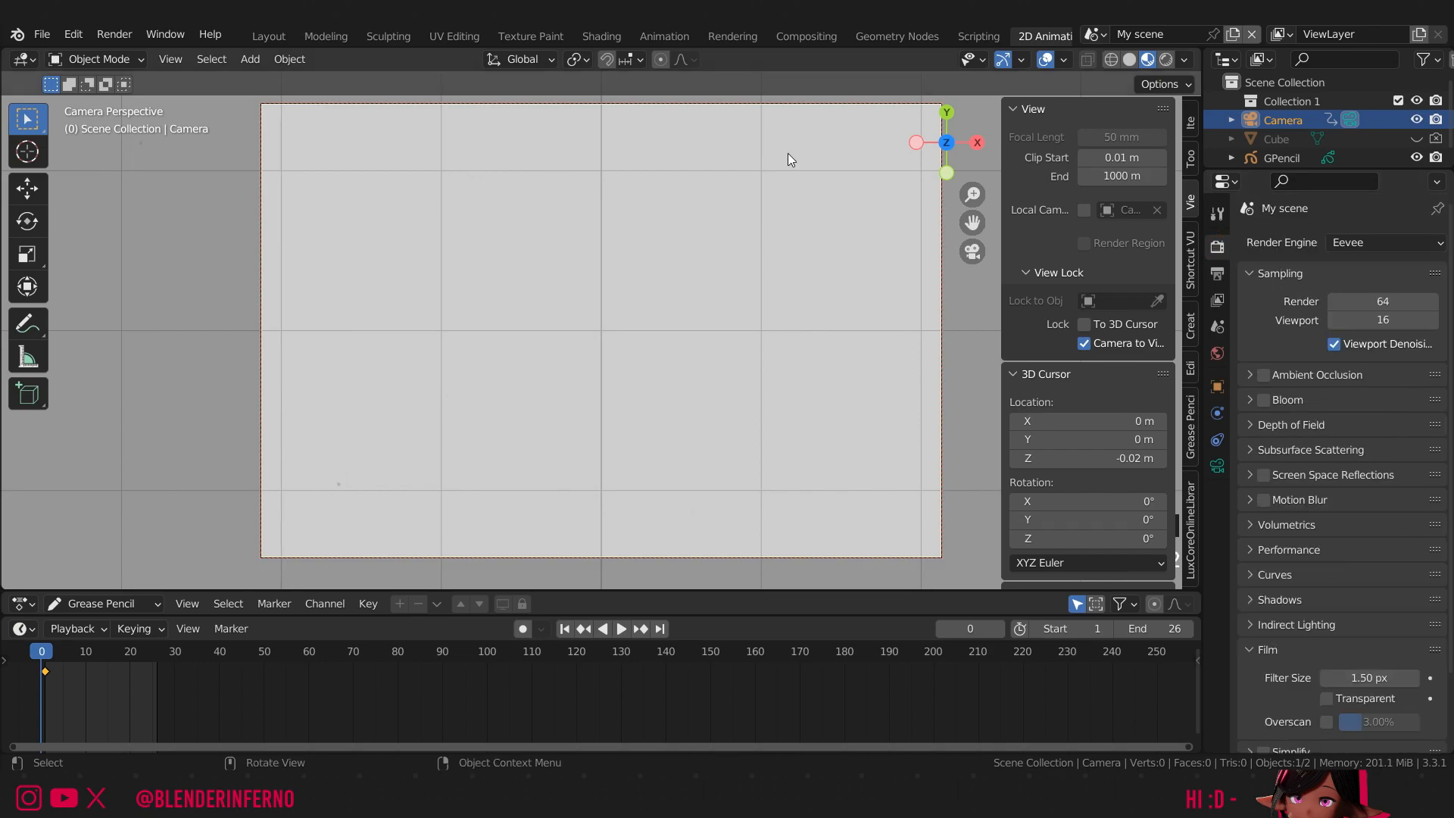
- Render the full animation and close the render window
click(110, 35)
click(165, 71)
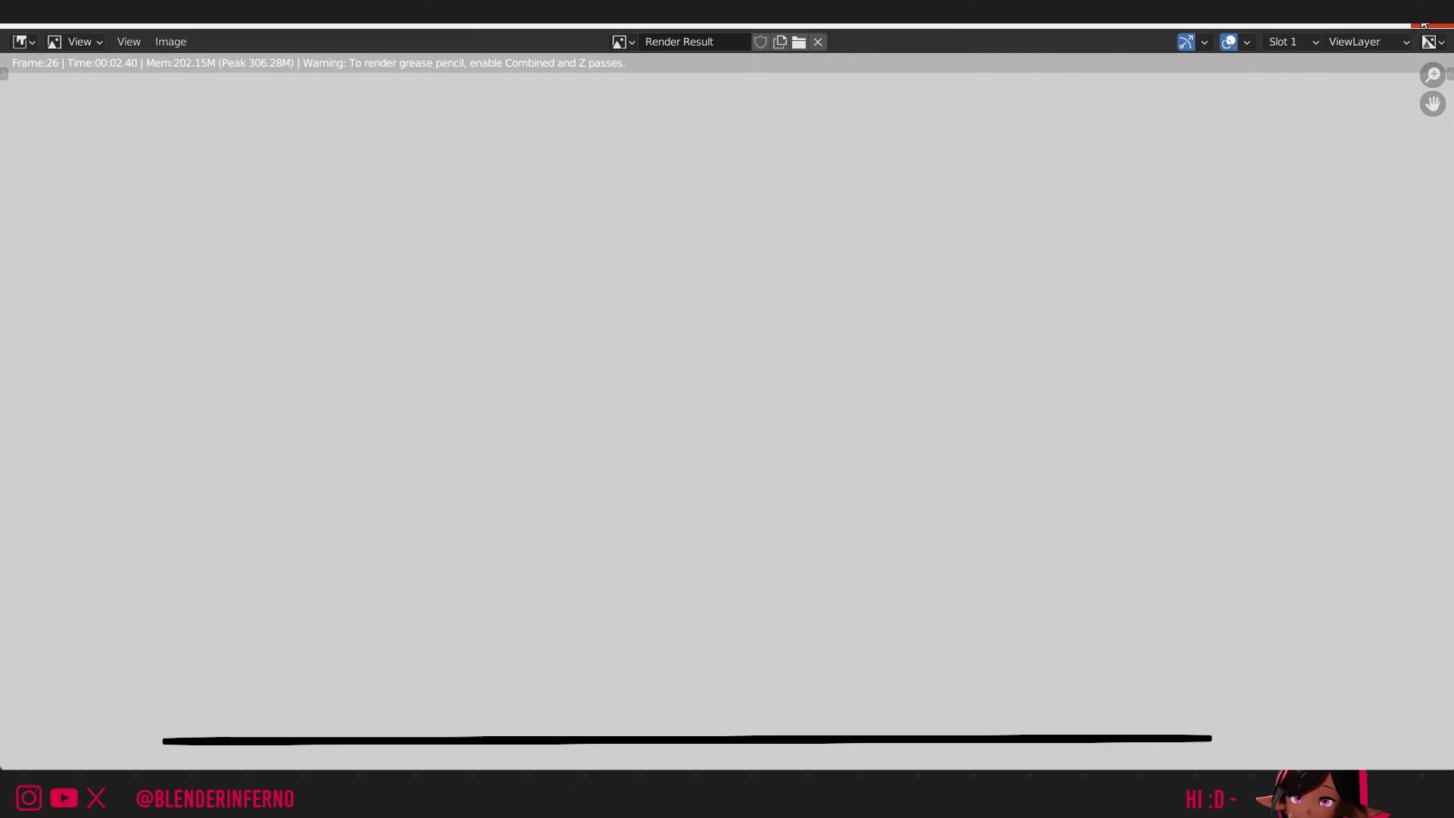
click(1425, 22)
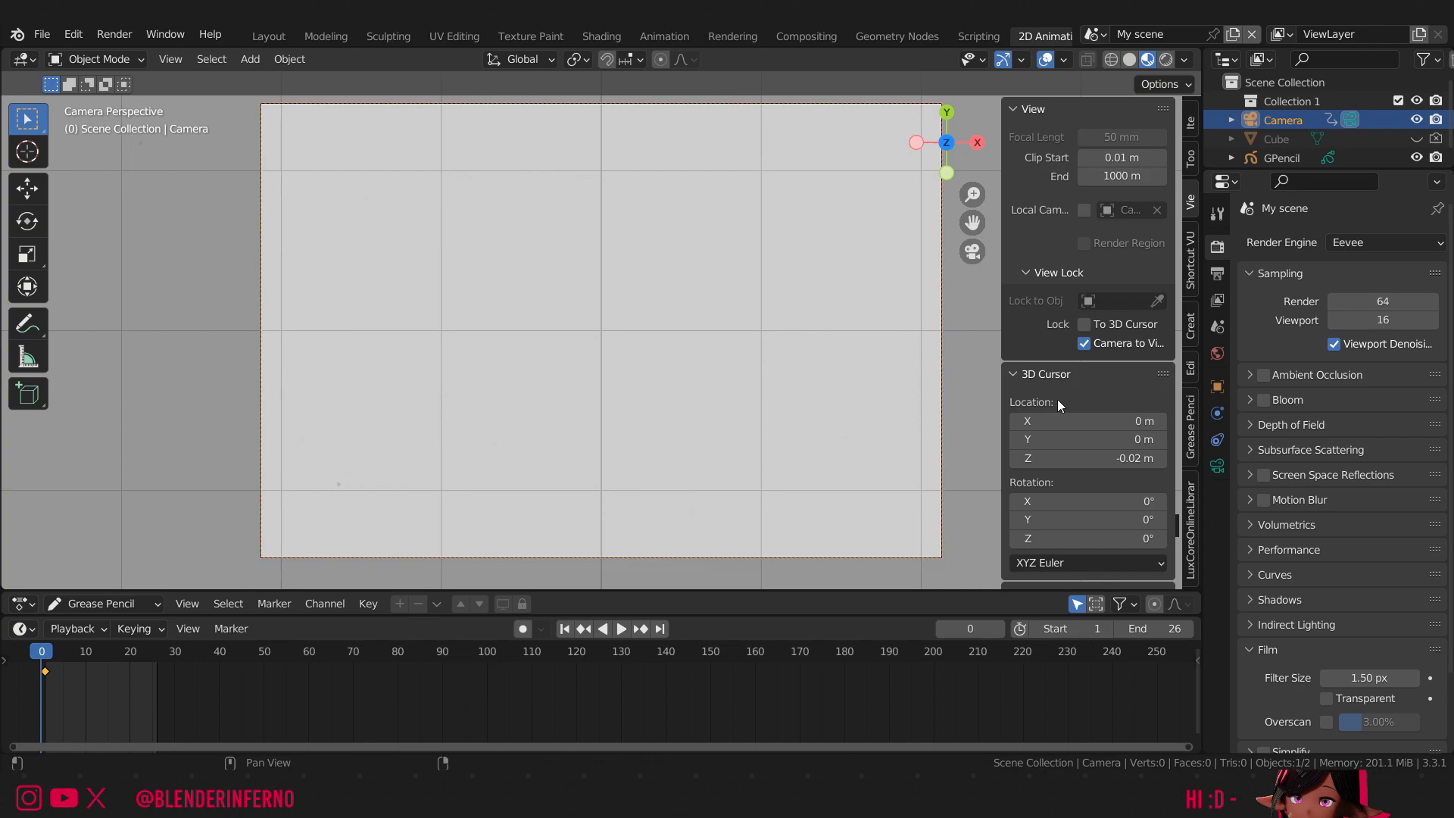
- Reassign the original World with the cayley_interior image to the scene and turn on the transparent film background
click(1217, 353)
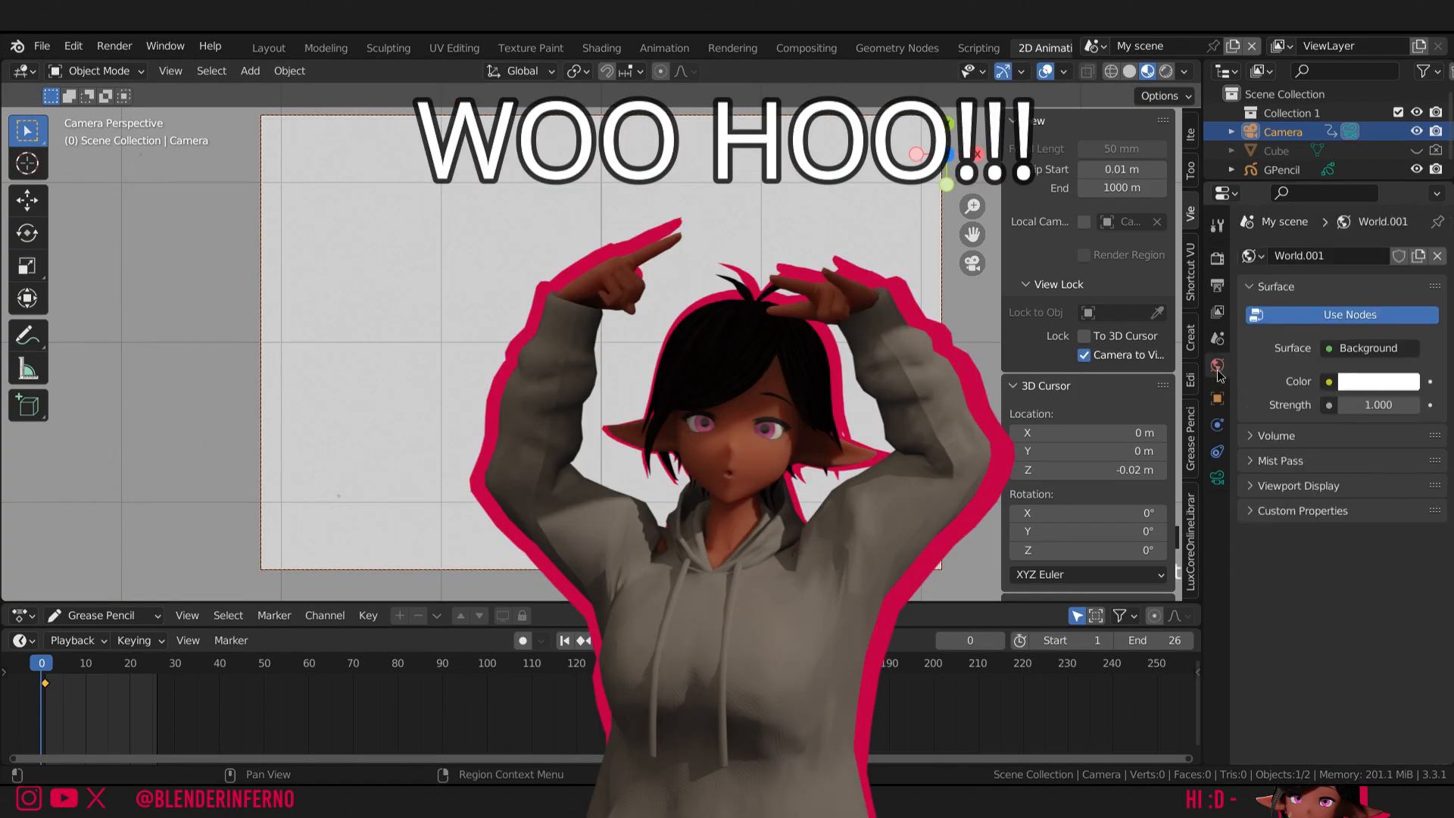
click(1249, 255)
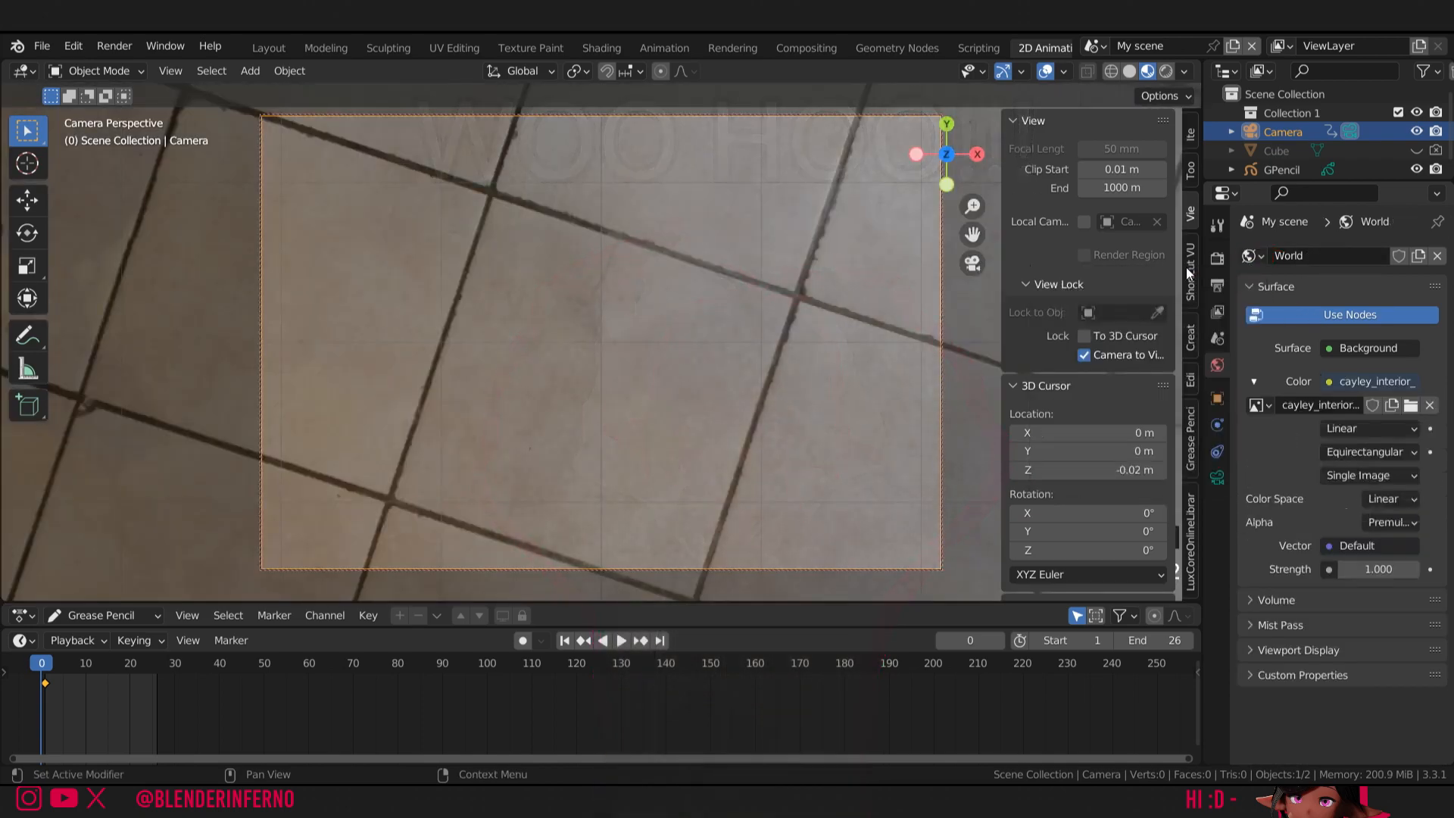
click(1176, 286)
click(1216, 259)
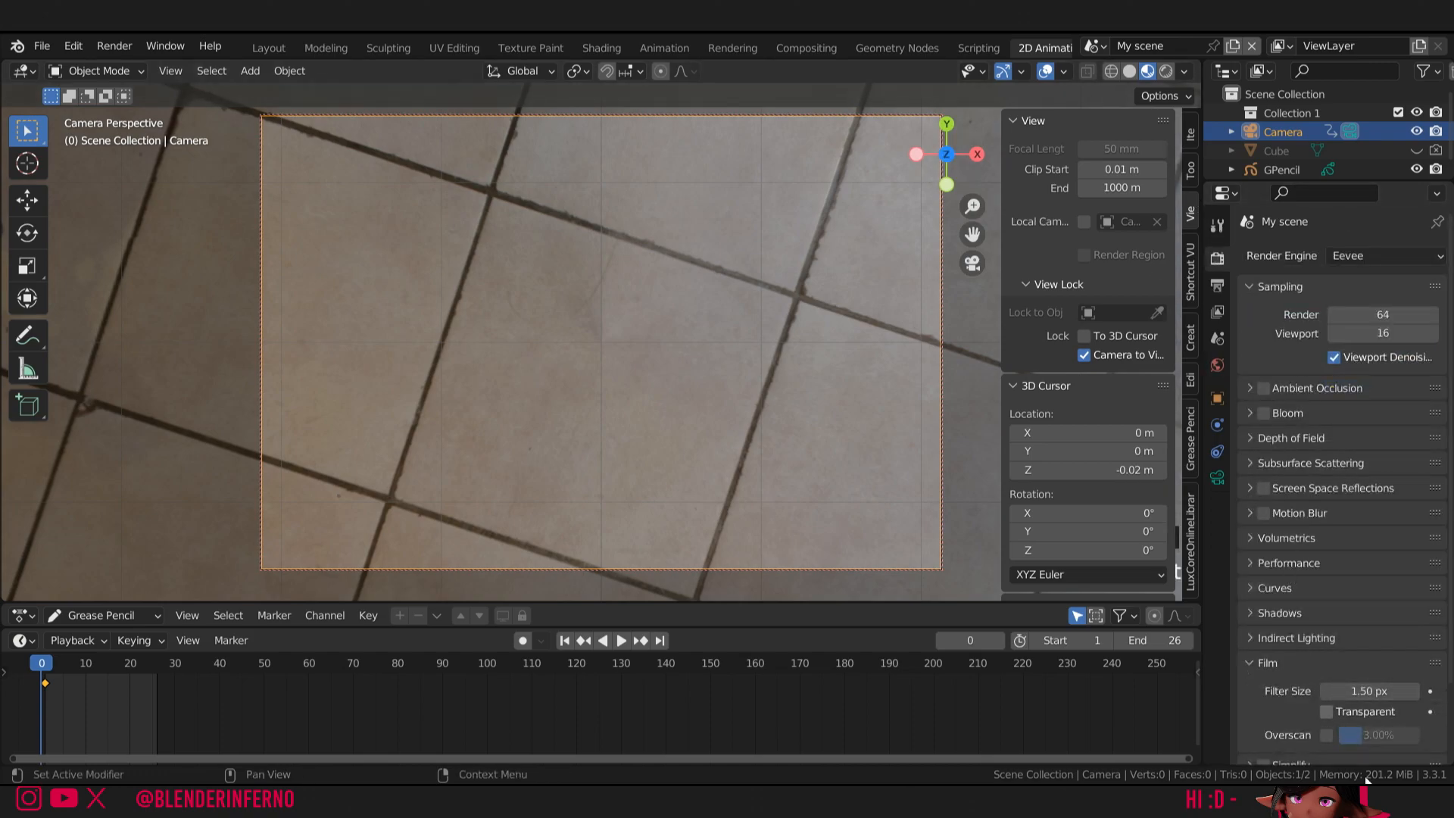
click(1325, 712)
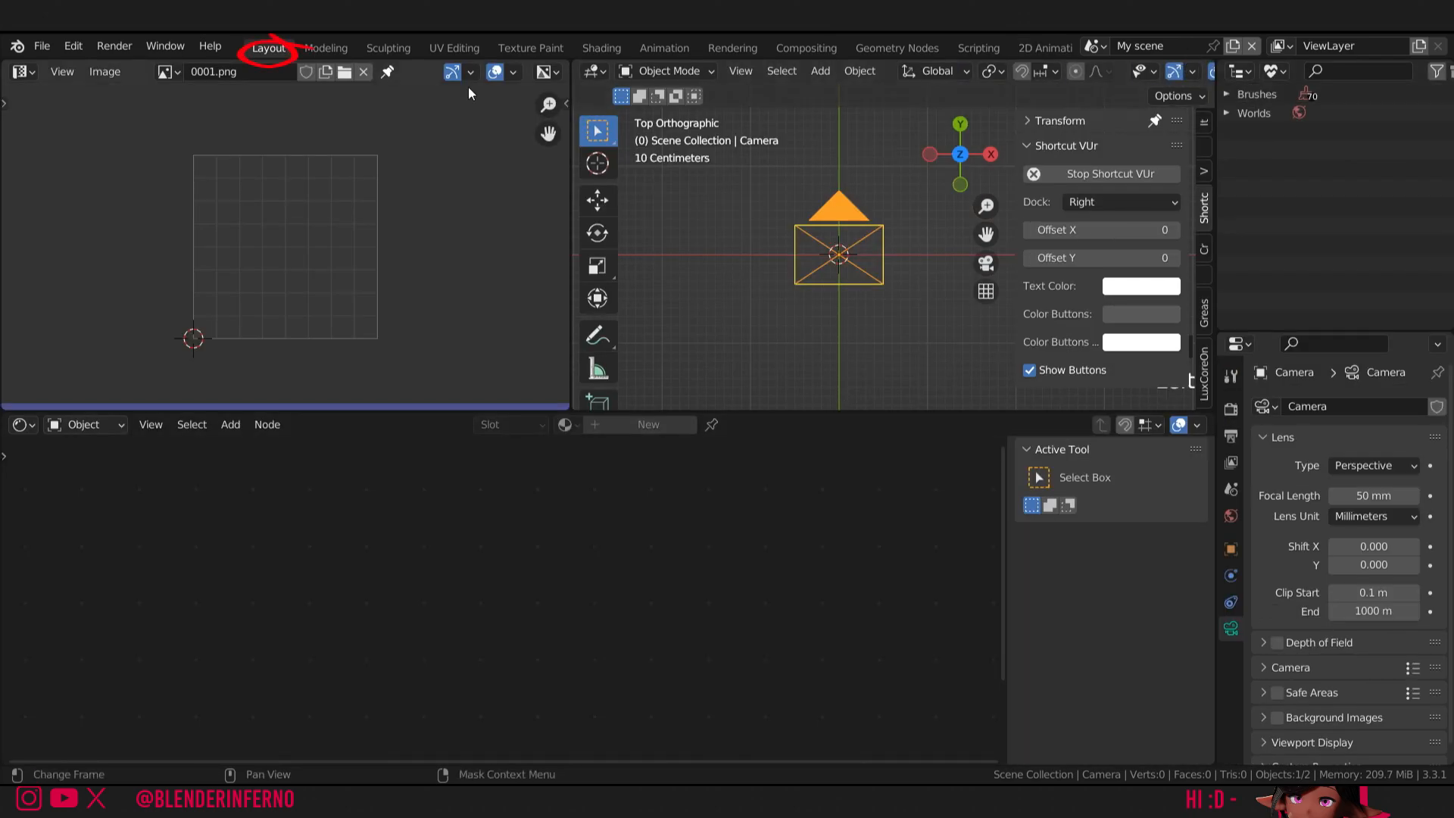
- In the Layout workspace, list the scene's objects in the Outliner and unhide the Cube in the viewport and in renders
click(1278, 71)
click(1225, 112)
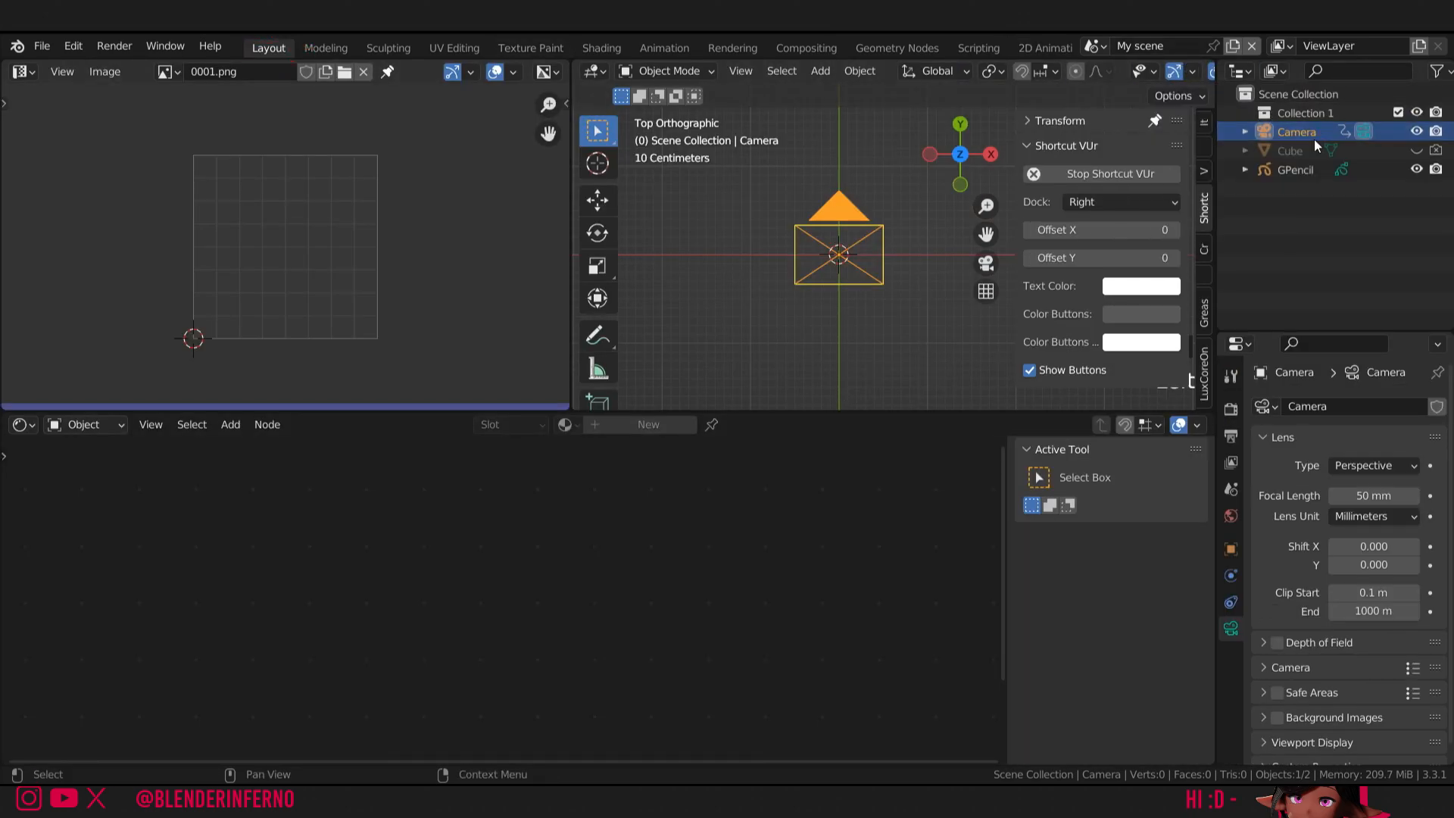
click(1415, 151)
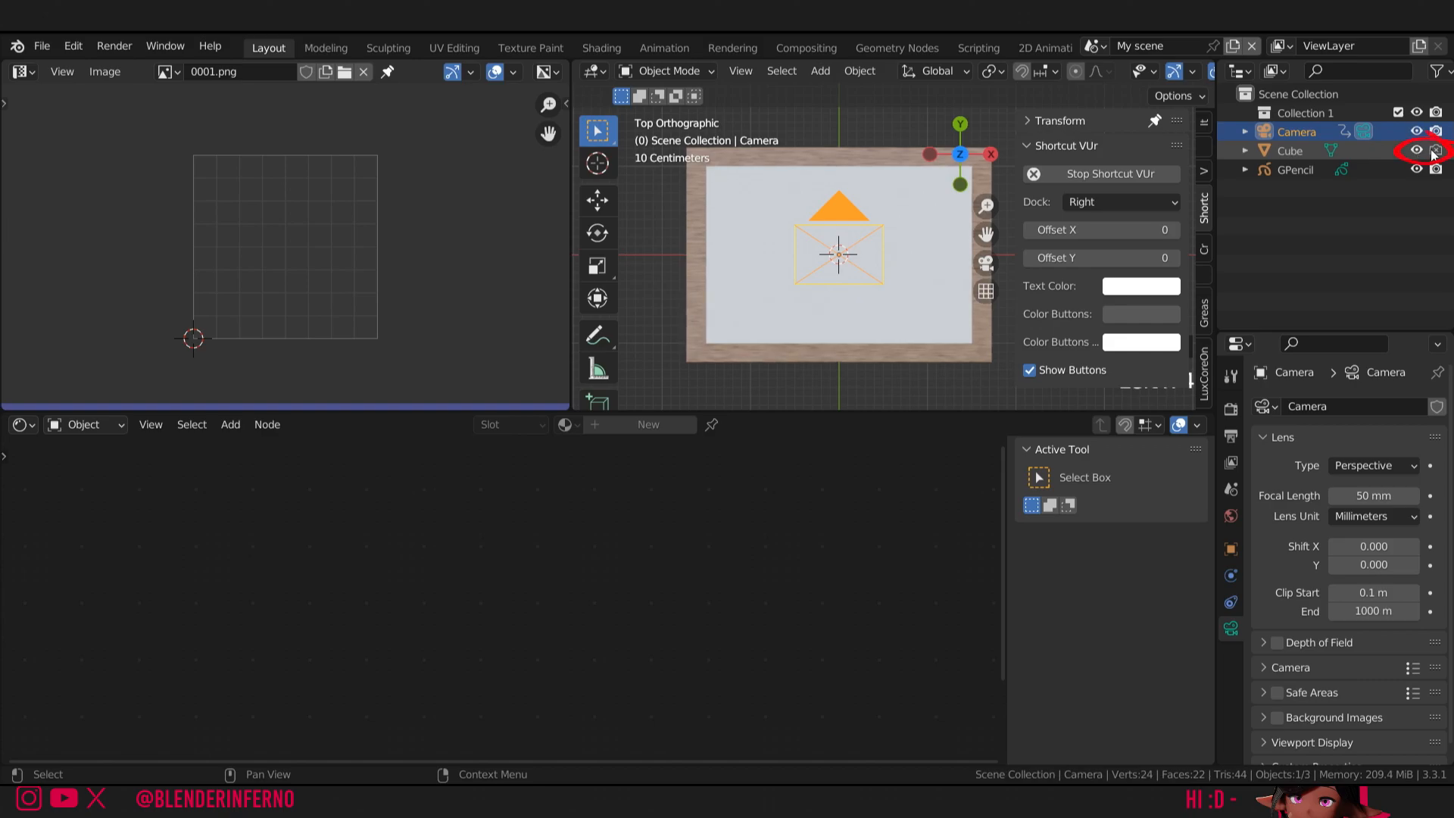
- Rename the Cube object as blackboard
click(1293, 152)
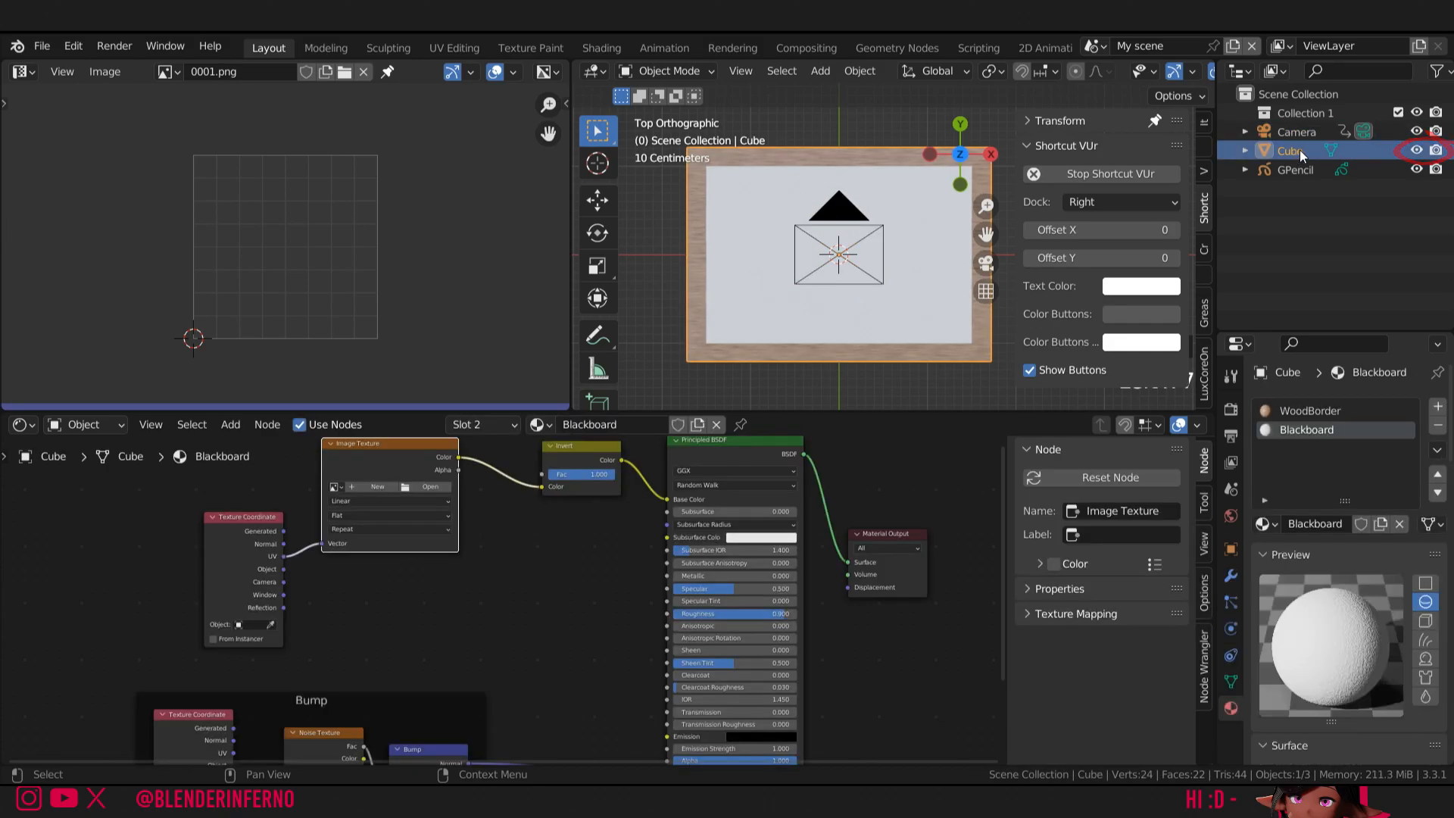
double_click(1297, 150)
text(blackboard)
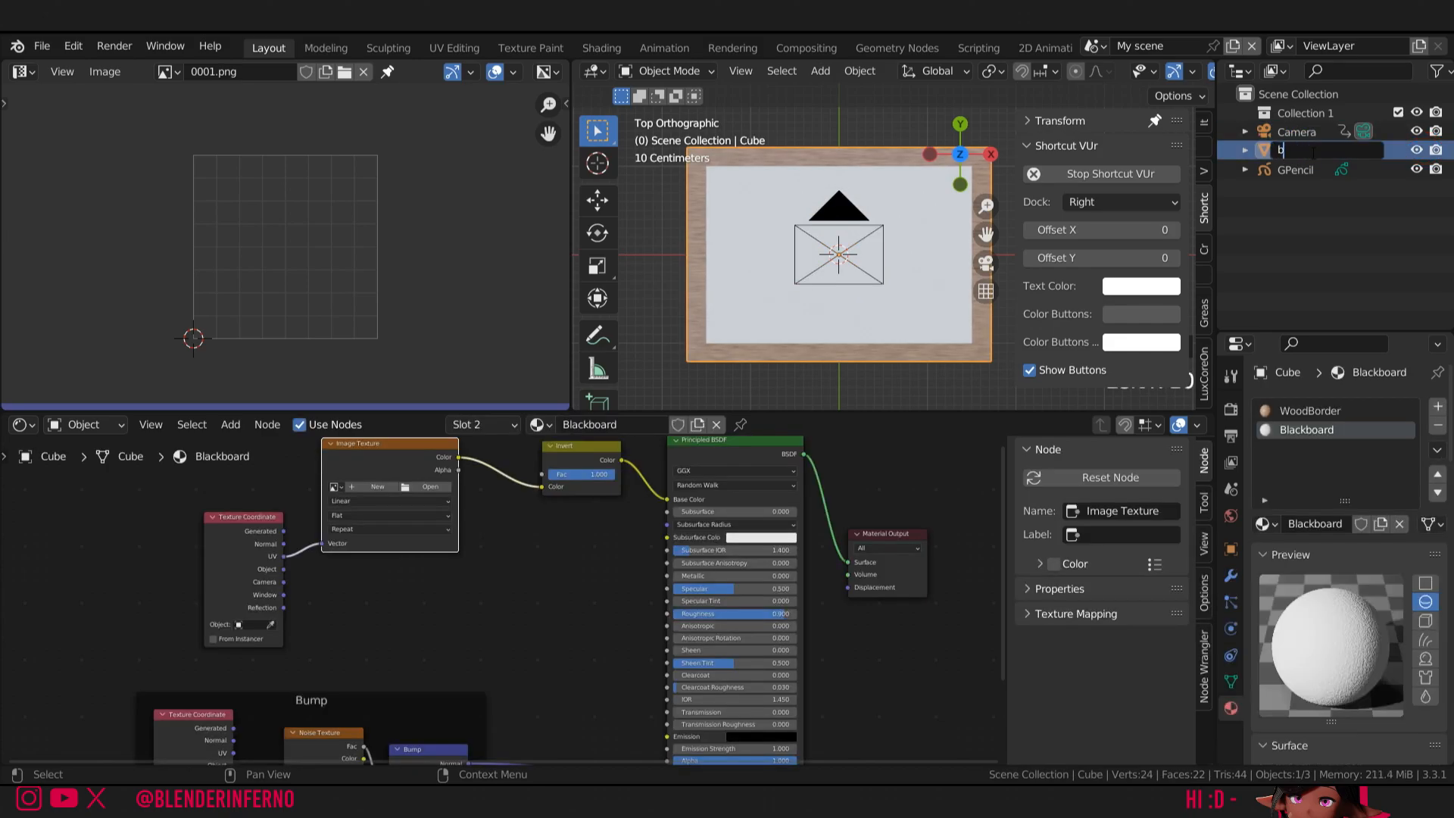
key(Return)
- Hide the GPencil object in the viewport and in renders
click(1293, 170)
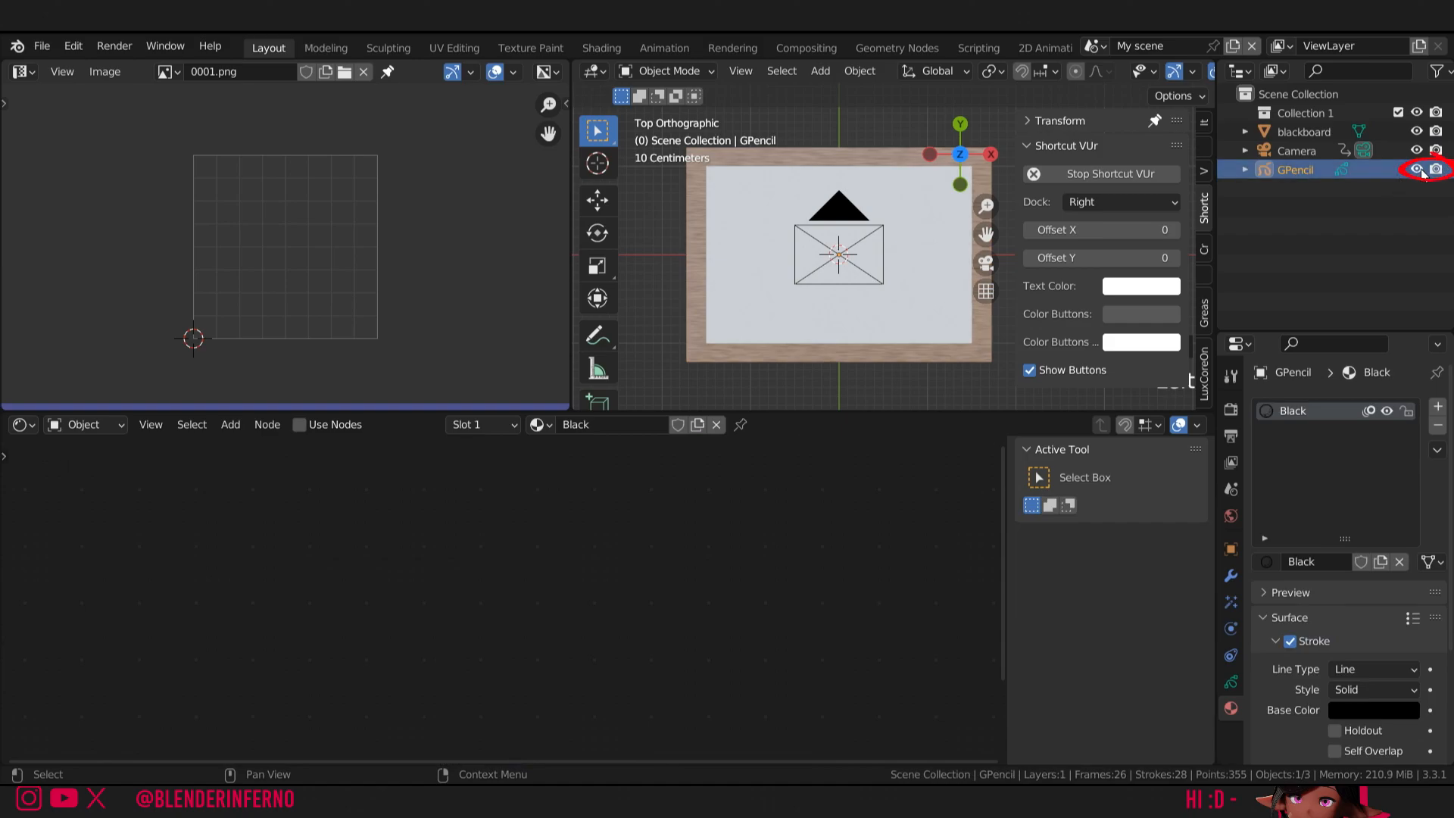
click(1417, 170)
click(1435, 169)
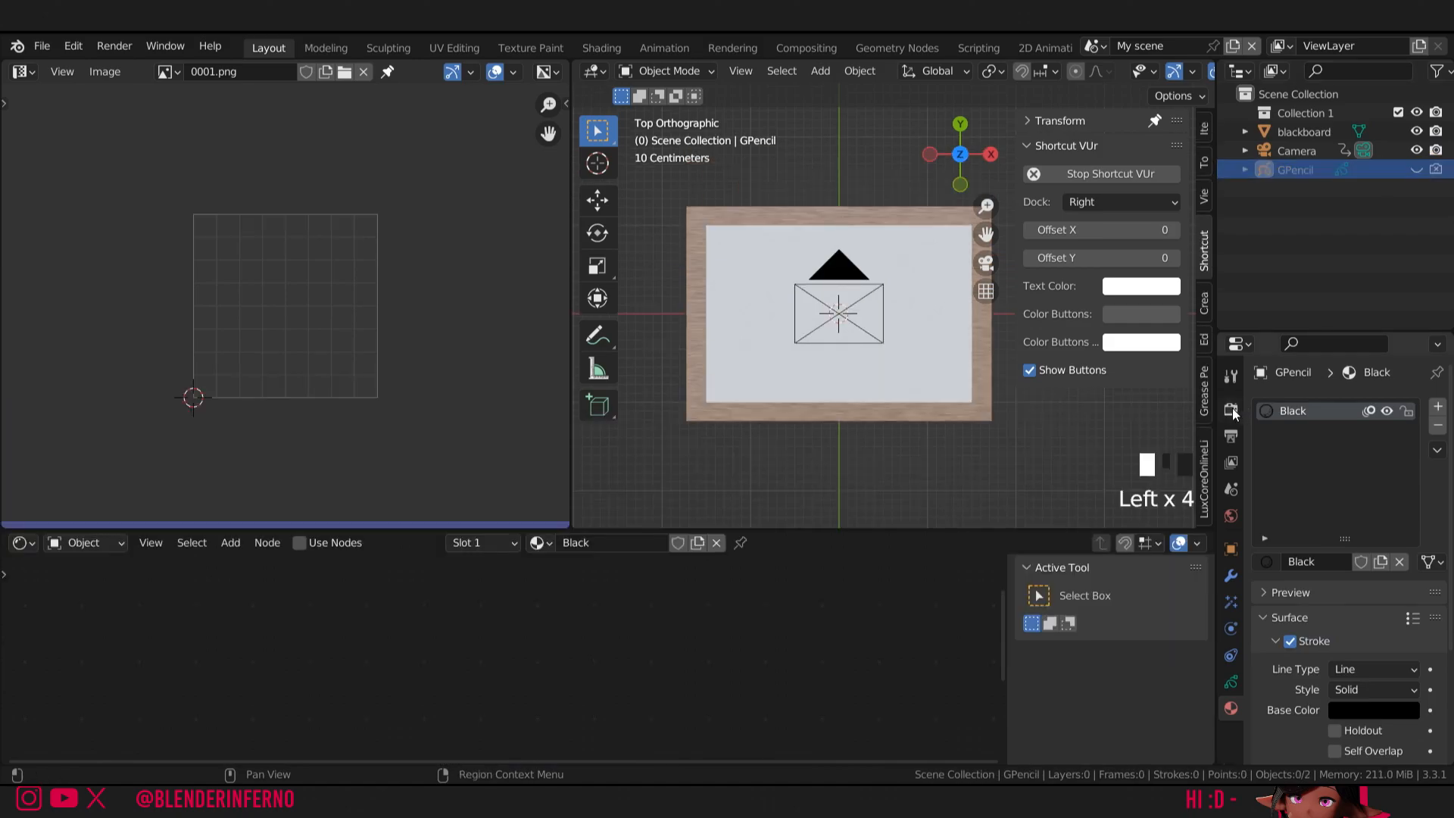
- Apply the HDTV 1080p preset to the output format and hide the Camera object in the viewport
click(1231, 408)
click(1230, 436)
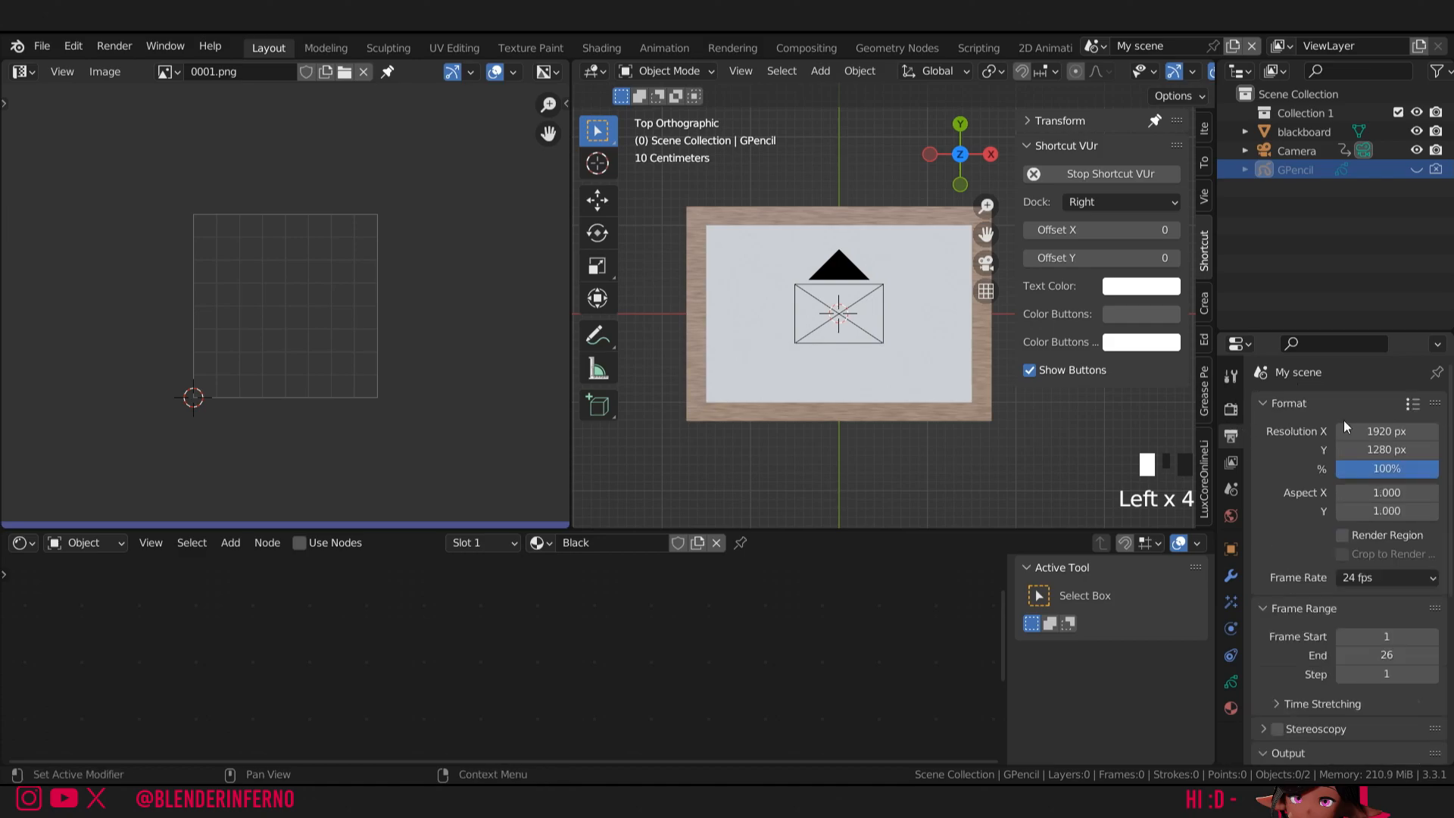
click(1413, 404)
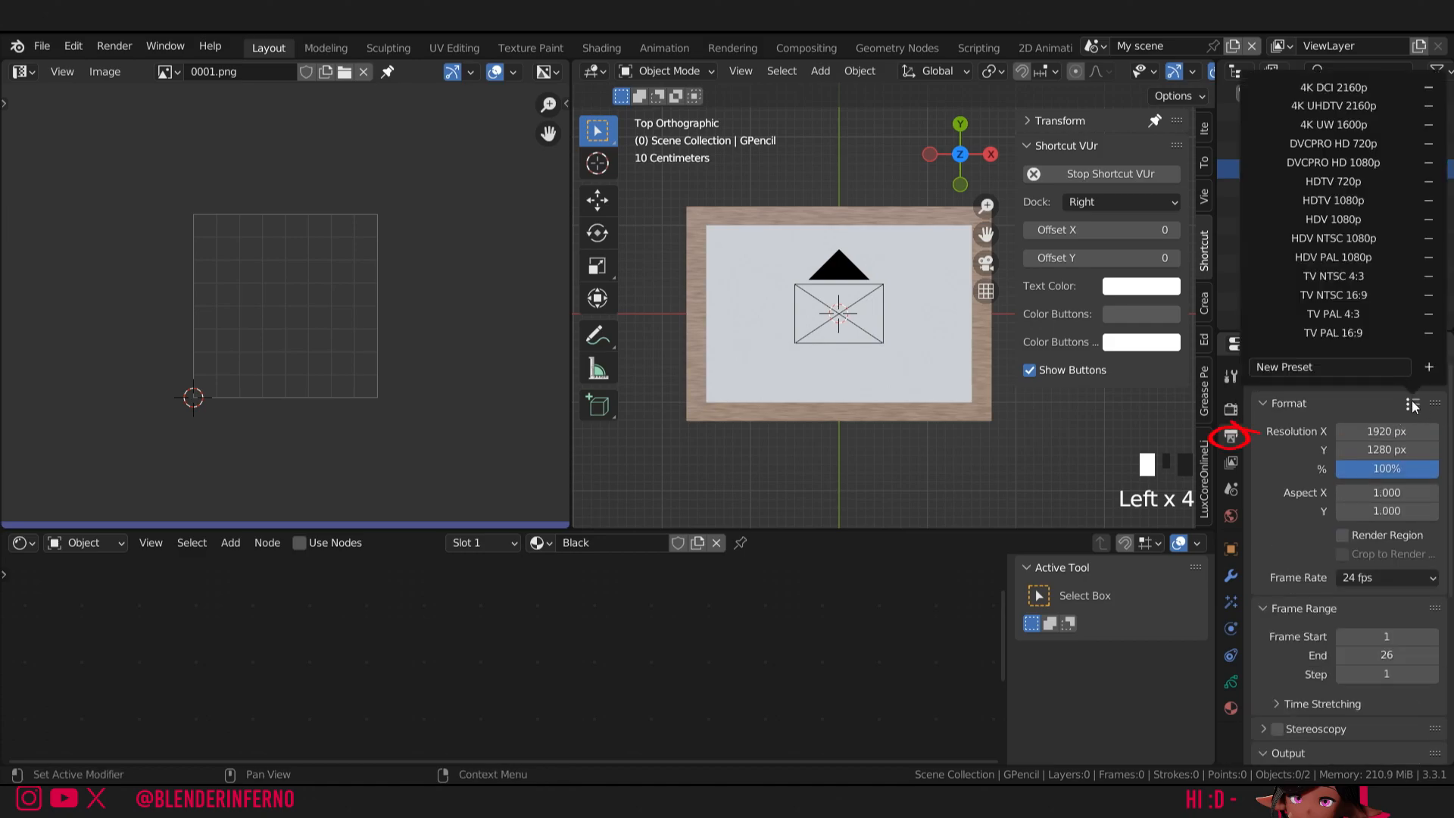
click(1337, 200)
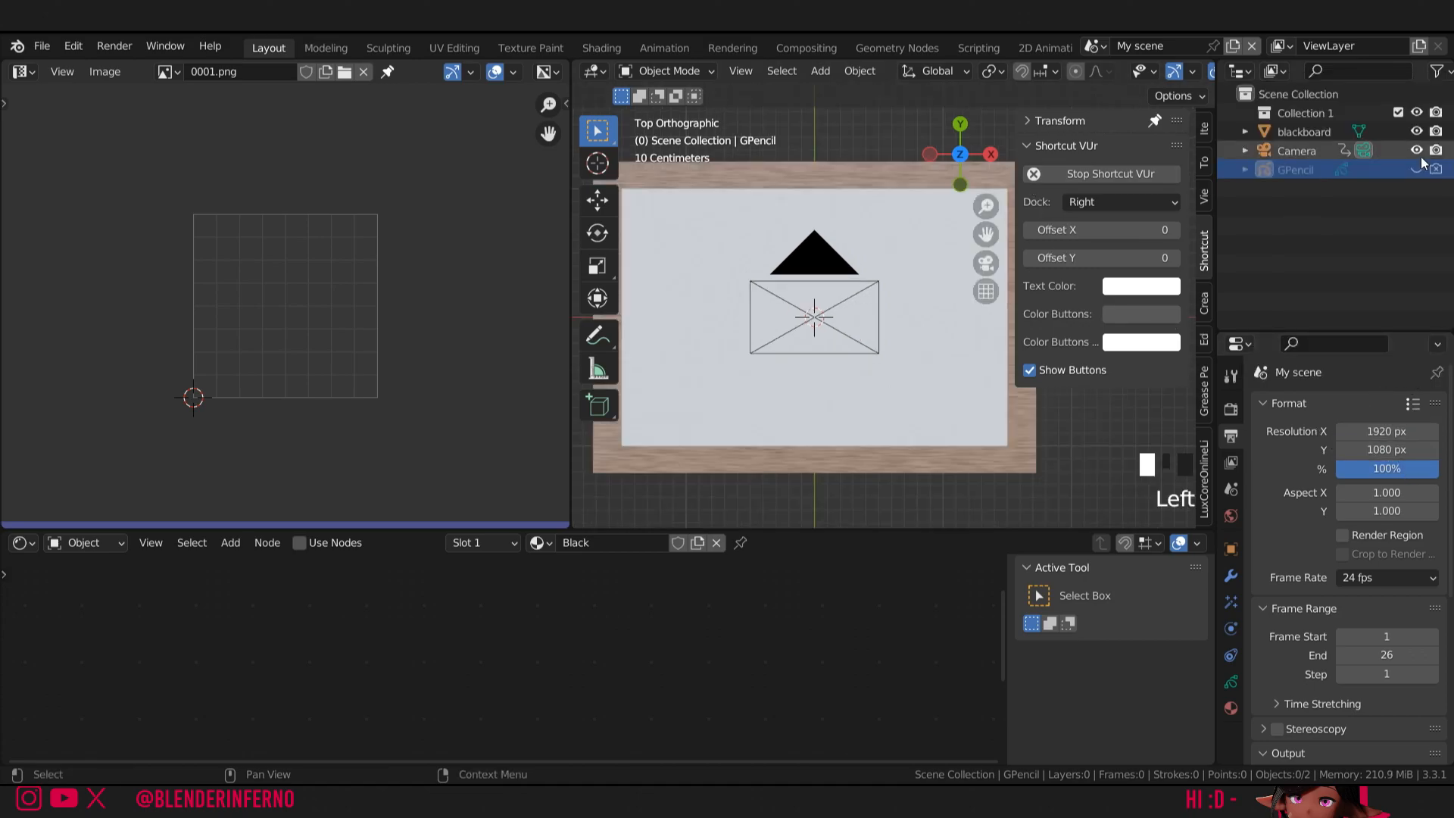
click(1416, 150)
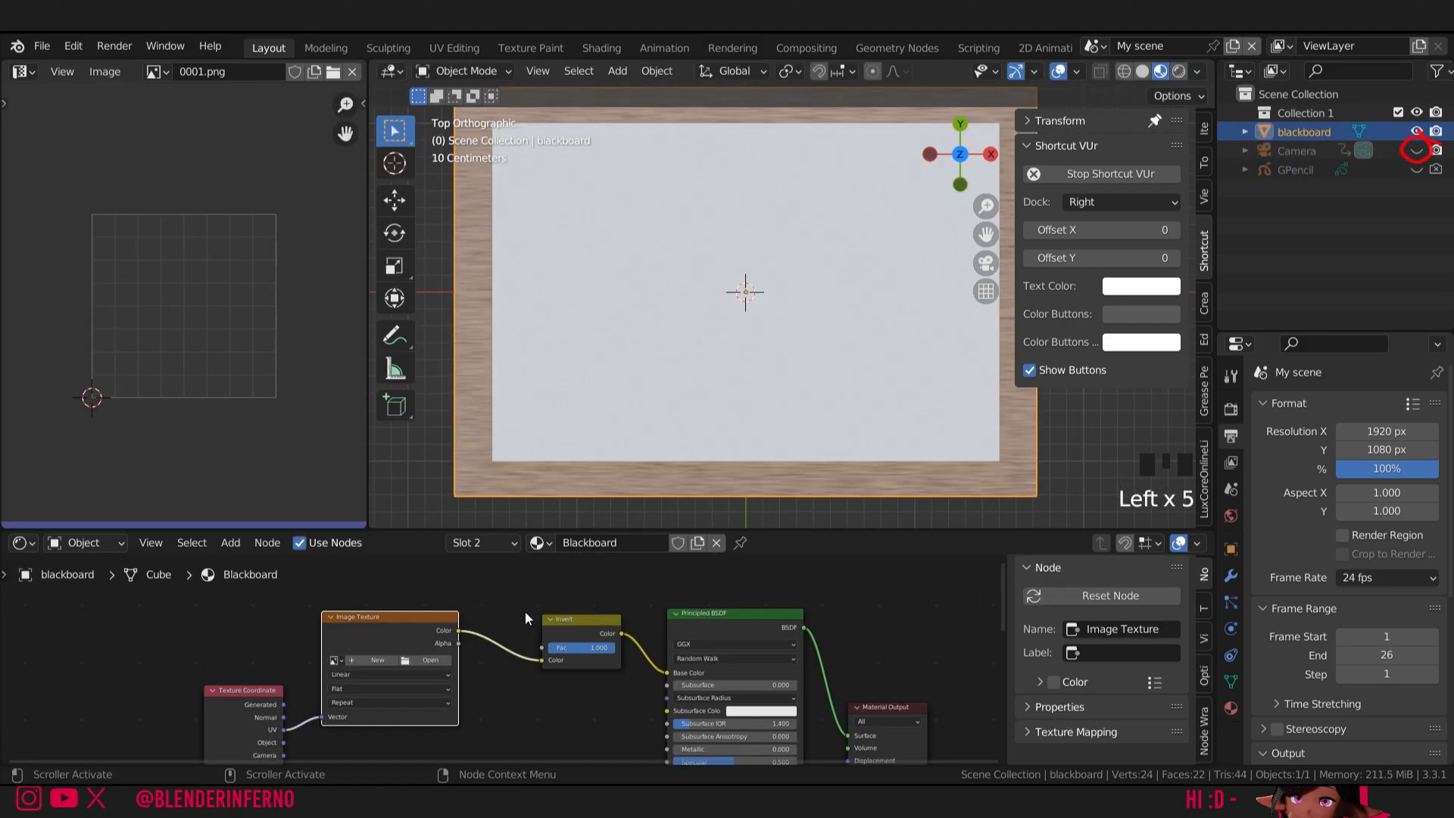
- Load all images from the Sequences\ChalkStaightLine2 folder into the Blackboard material's Image Texture node as an image sequence
click(429, 659)
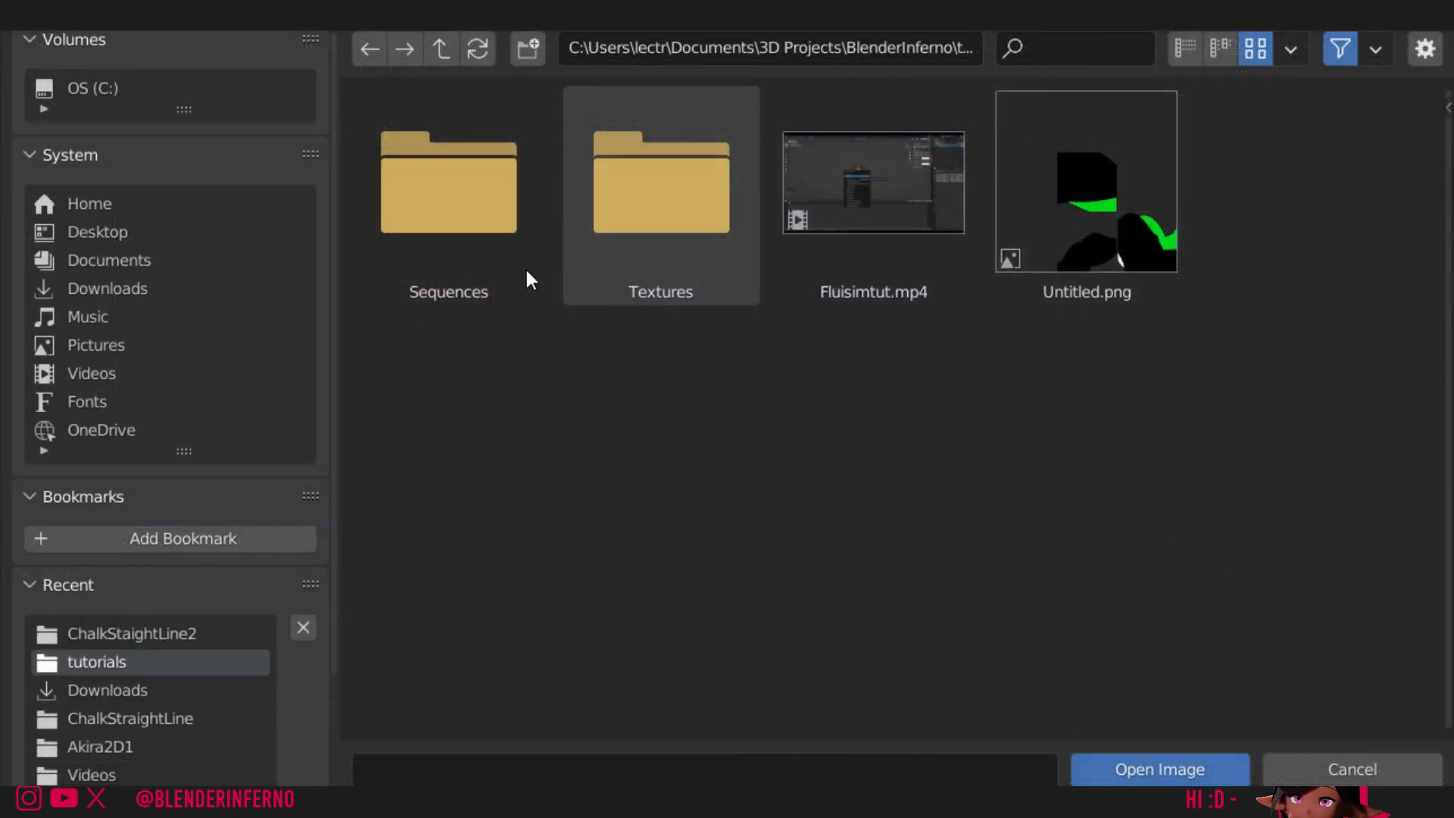
double_click(453, 244)
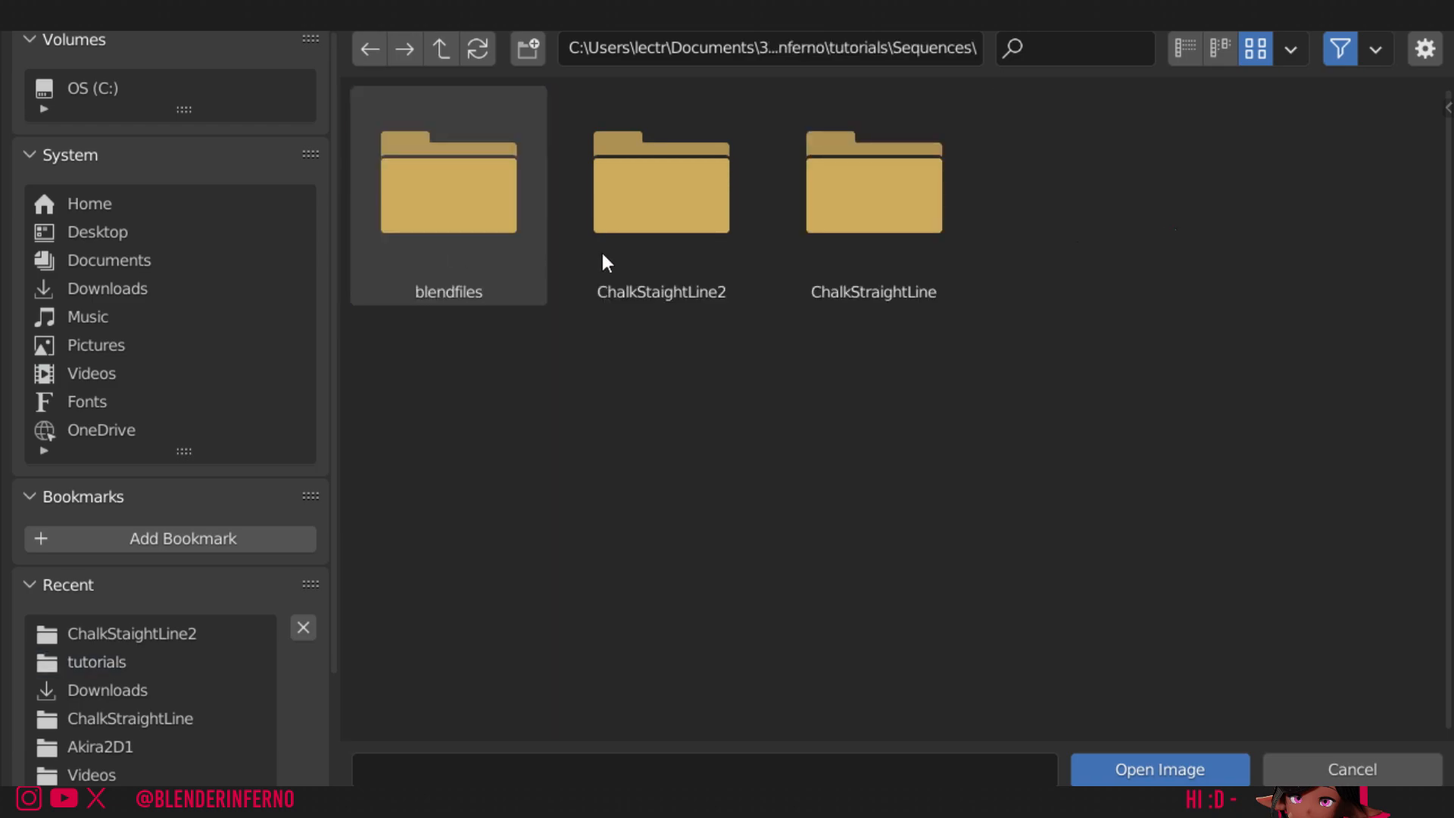
double_click(721, 235)
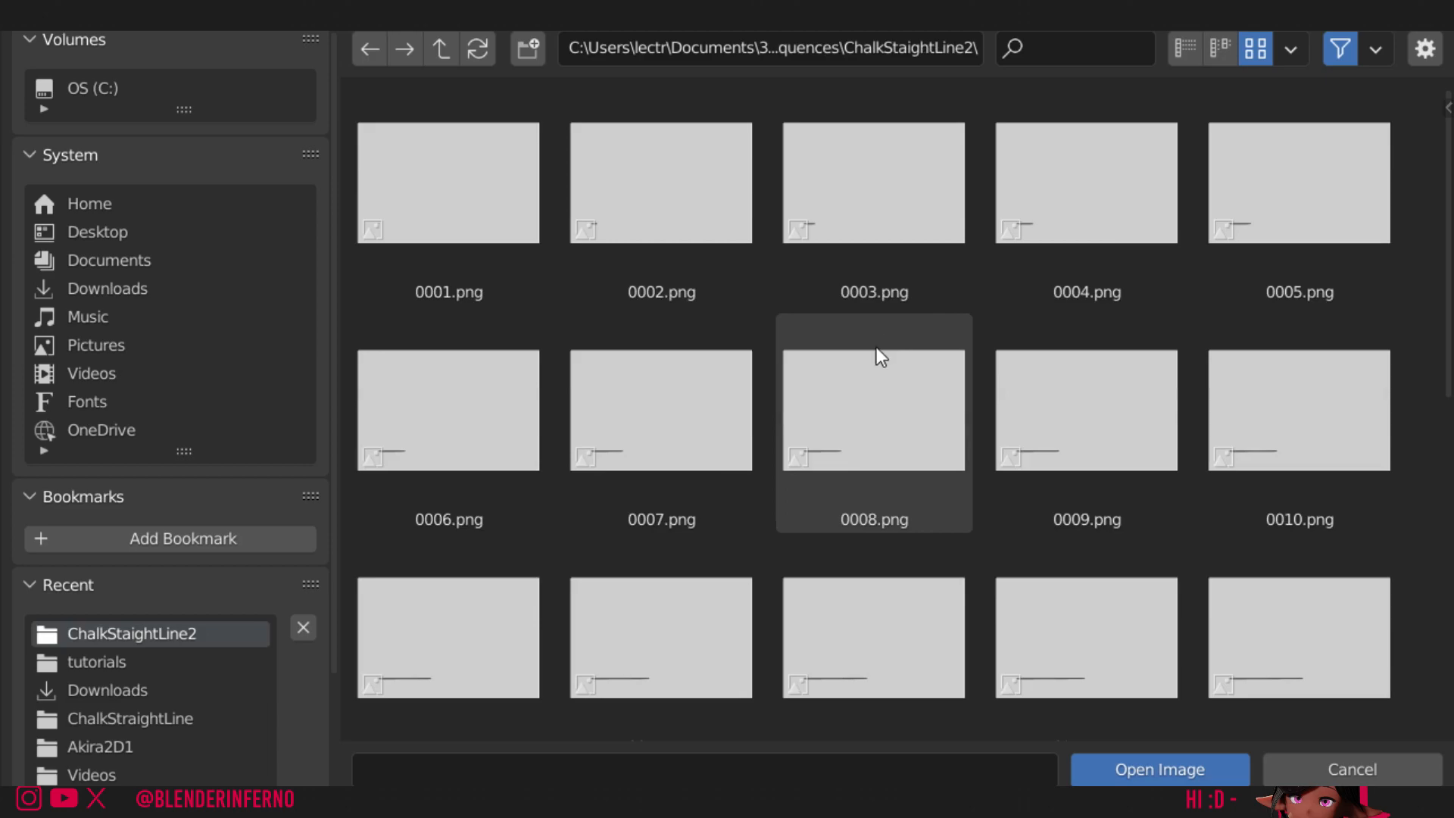
key(a)
click(1151, 765)
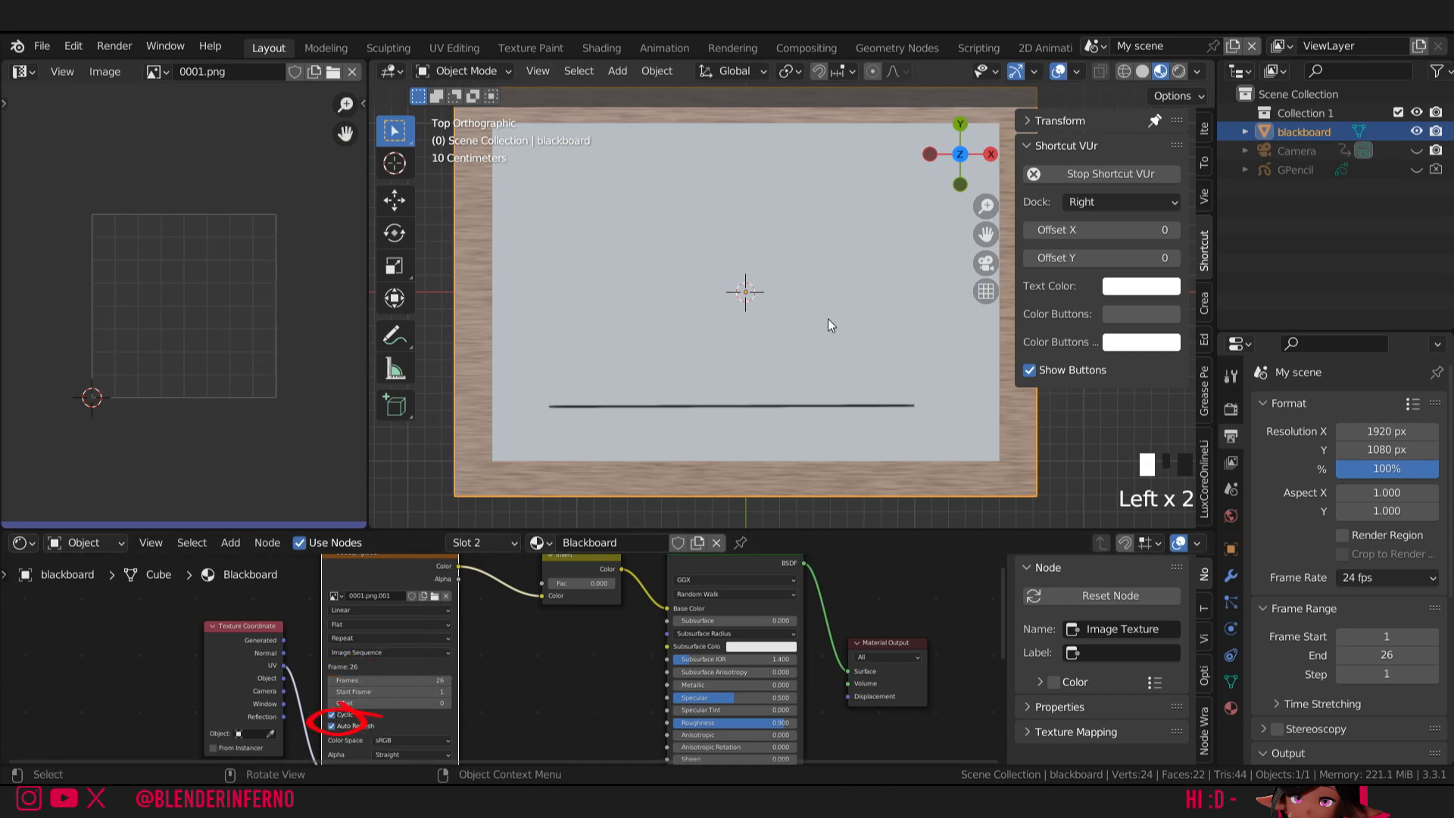
- Enter Edit Mode on the blackboard and widen the UV editor showing its writing surface
key(Tab)
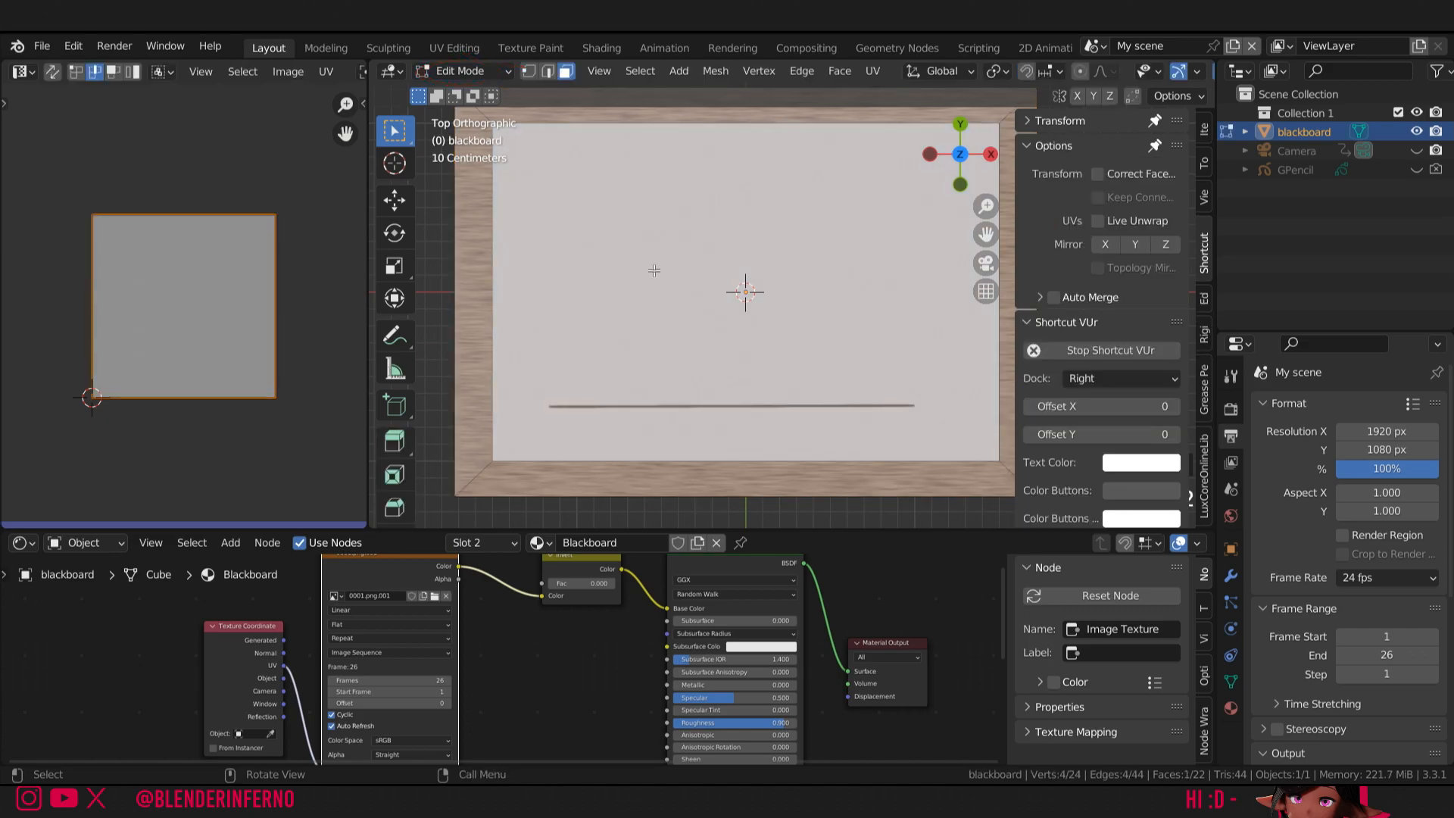
drag(369, 288, 864, 287)
click(506, 71)
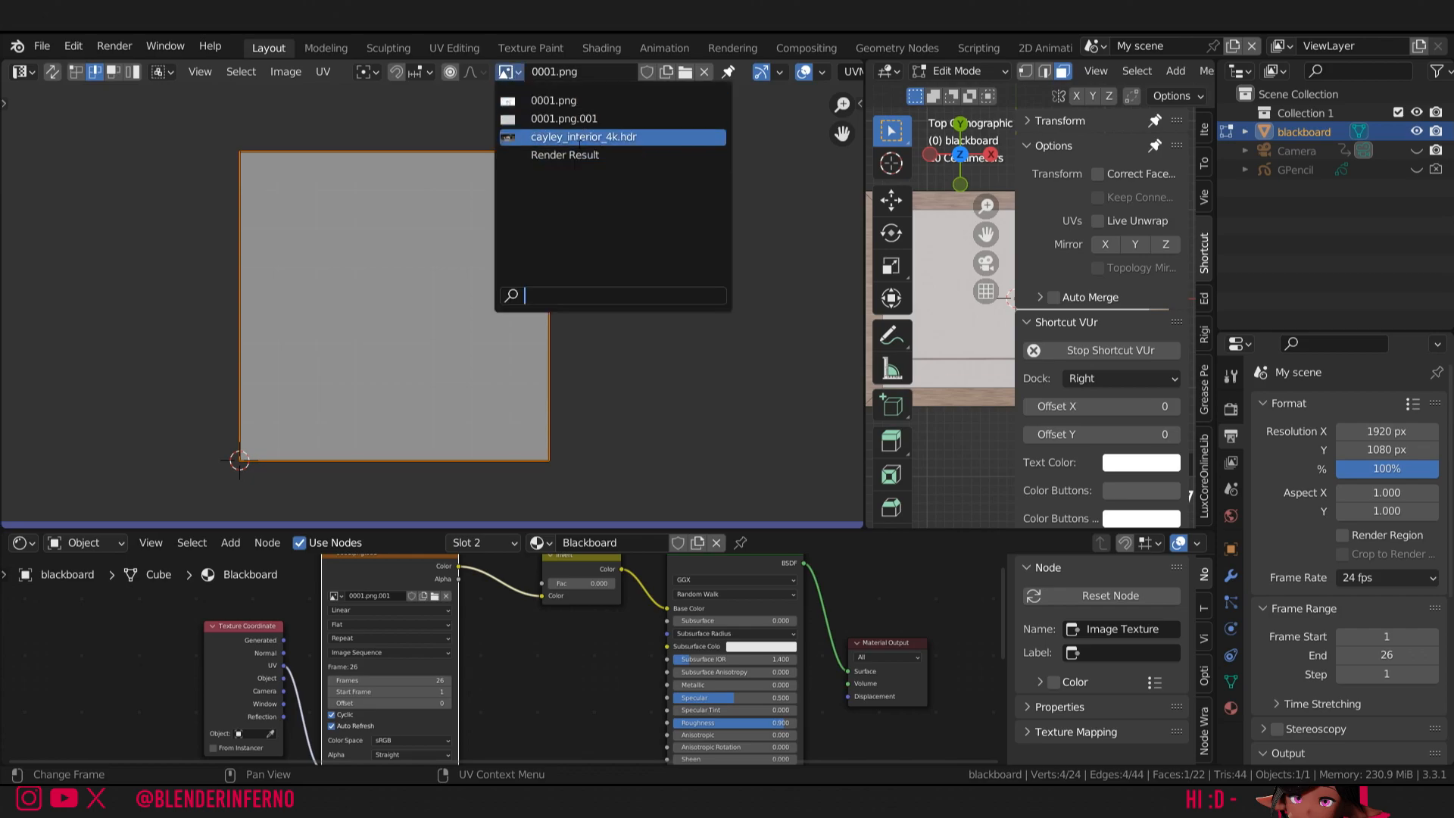
click(760, 171)
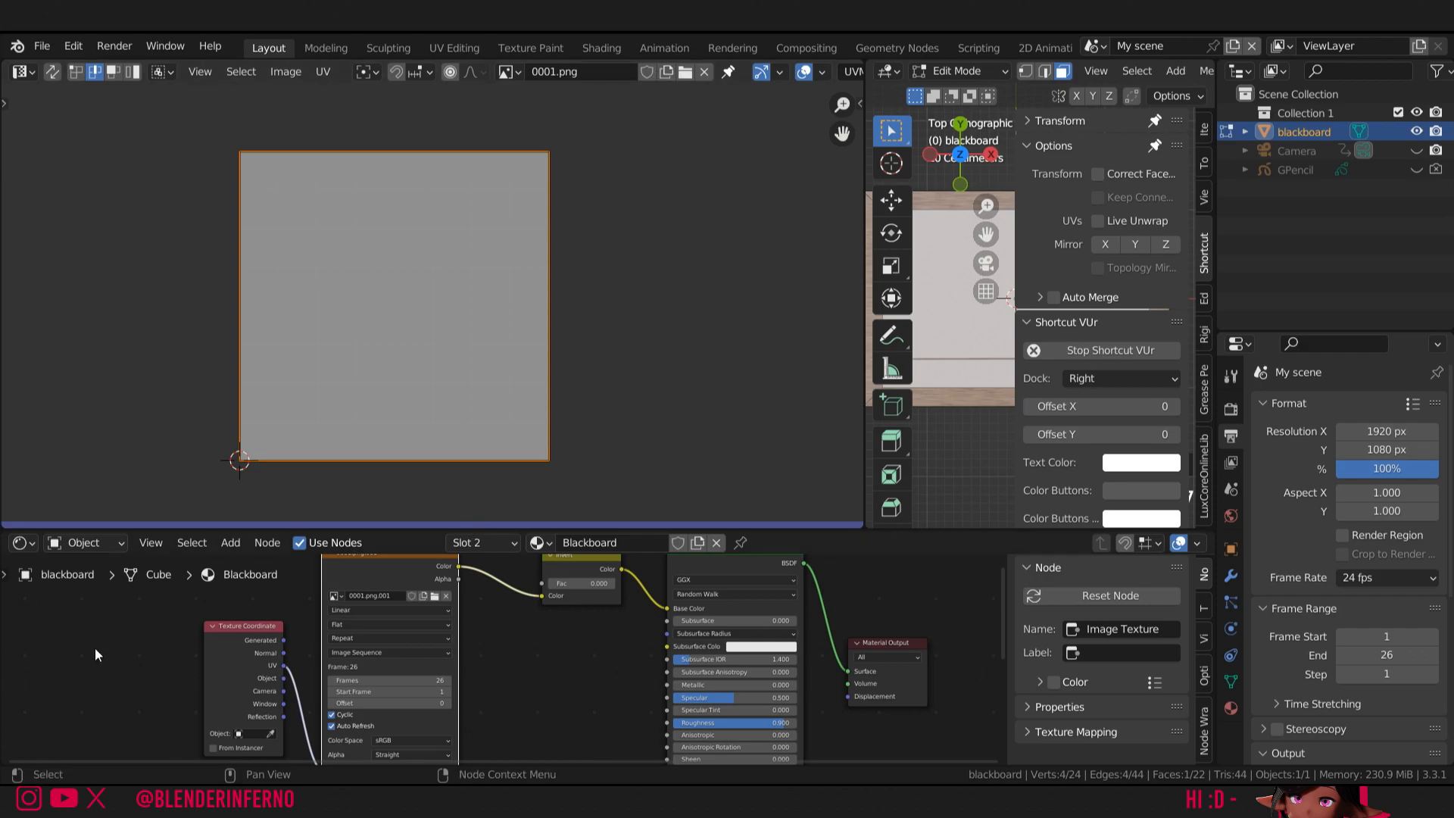
- Add an Image Texture node containing a new blank 1920 × 1280 px image named Untitled
key(shift+a)
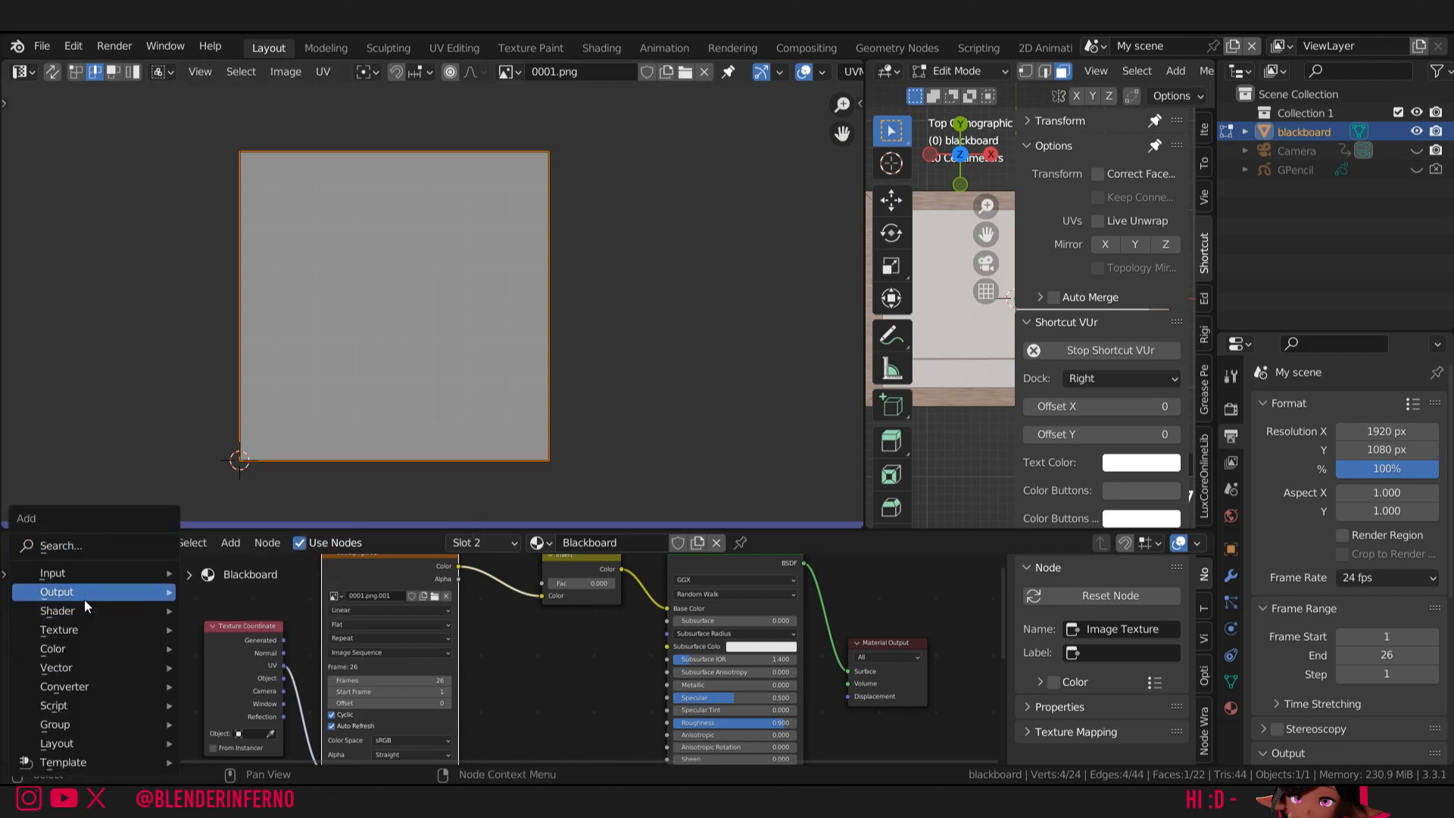
mouse_move(95, 627)
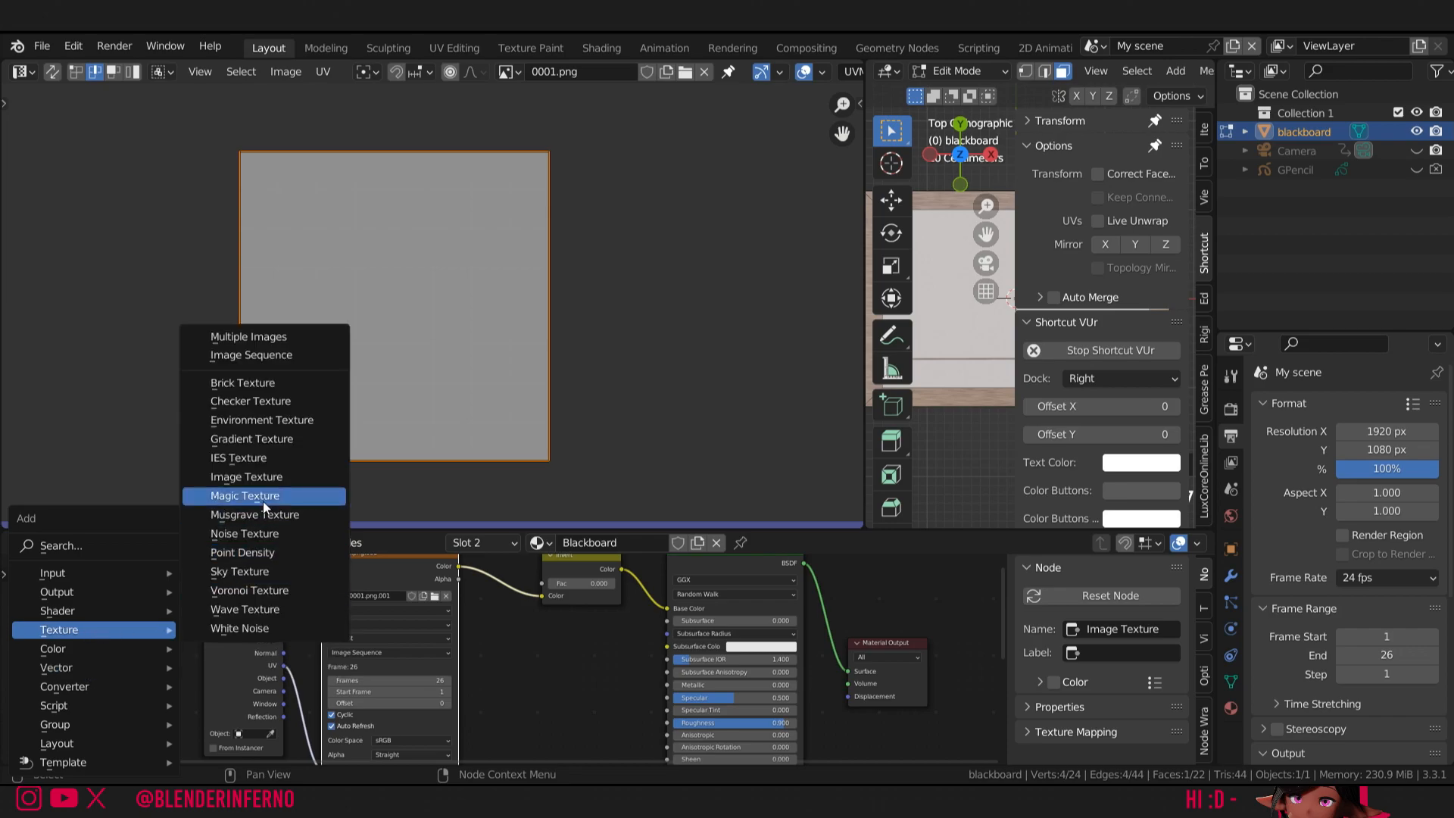
click(111, 669)
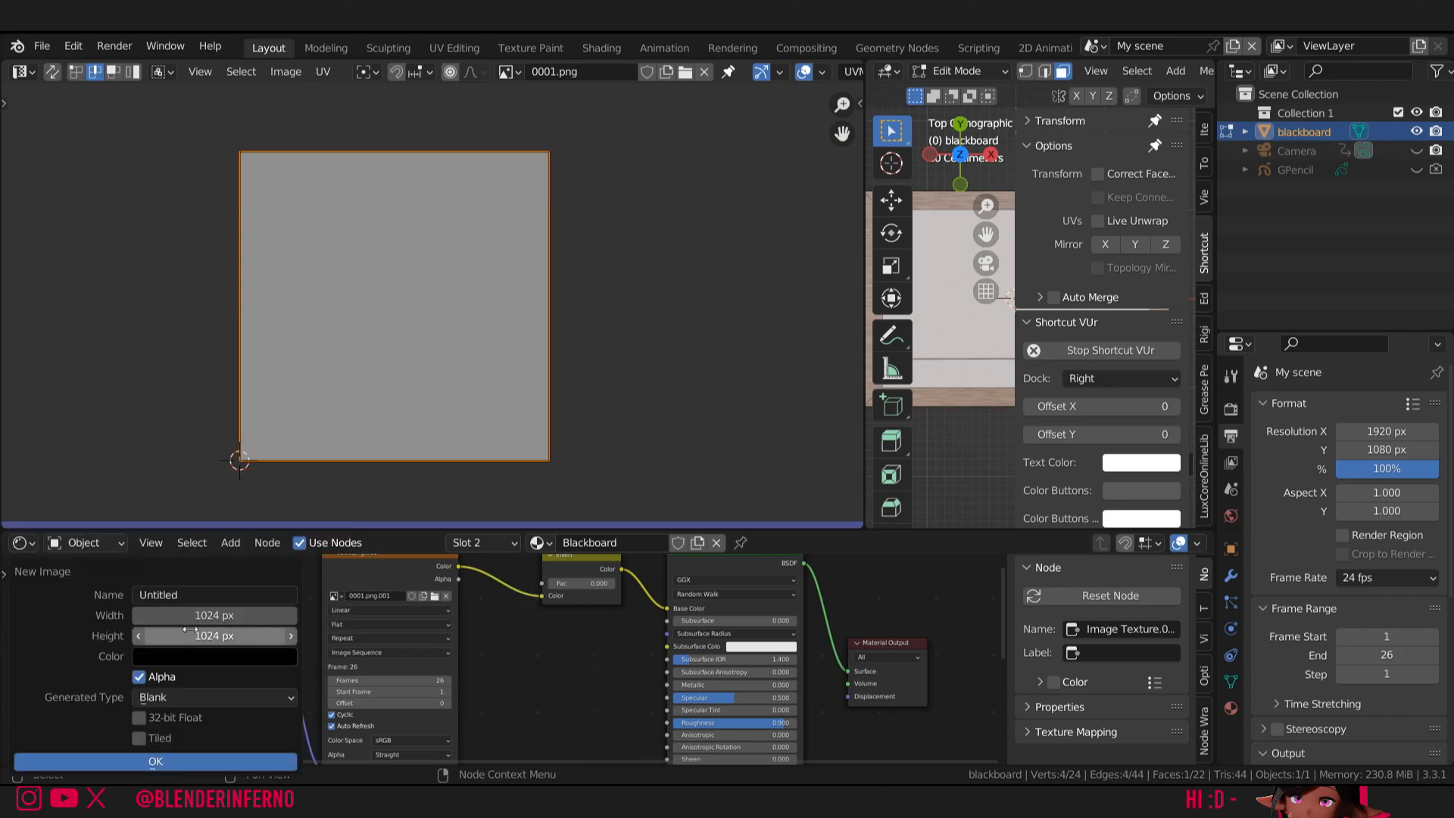
click(230, 613)
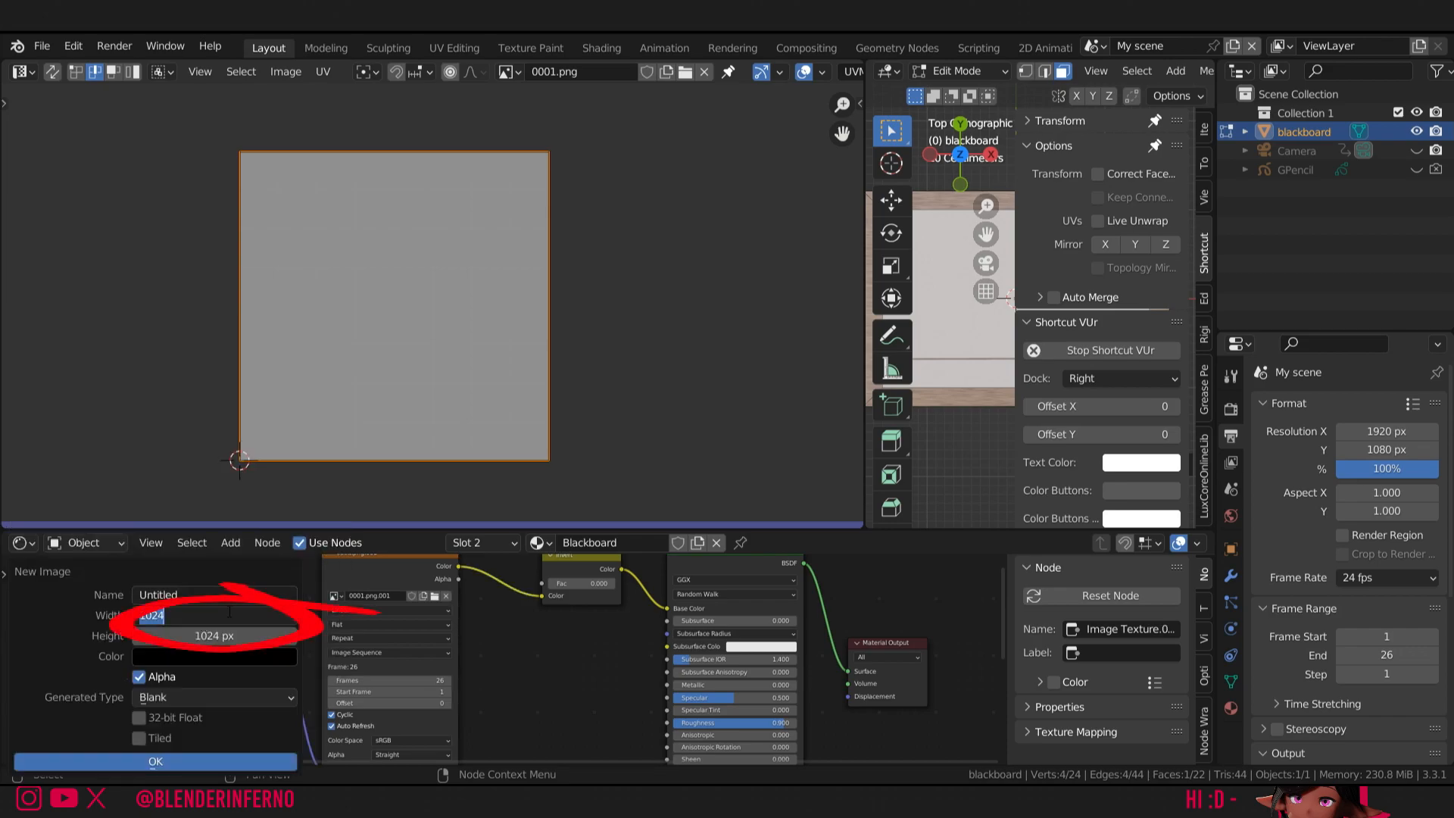
text(1920)
key(Tab)
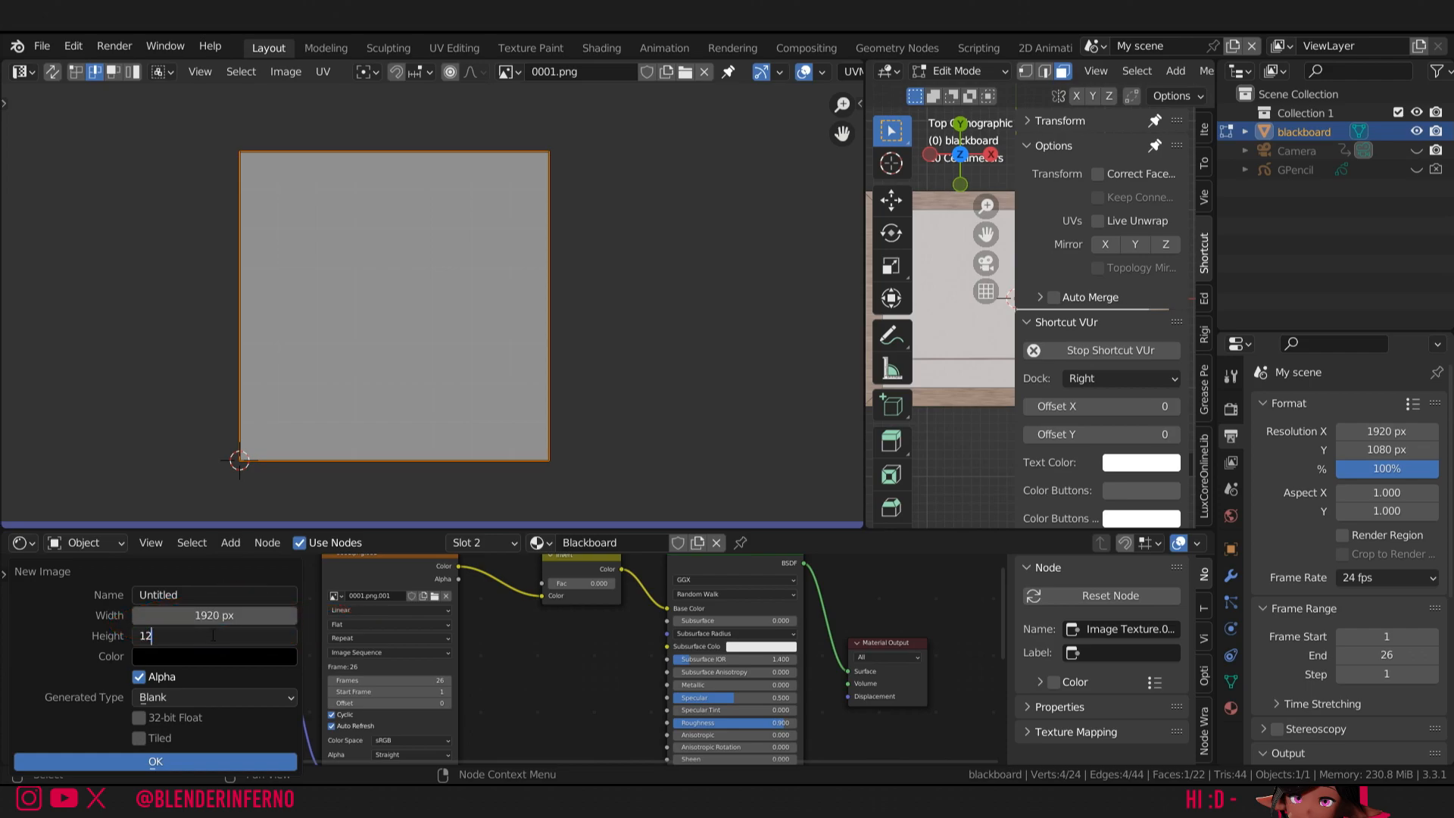
text(1280)
key(Return)
click(184, 758)
click(232, 569)
- Show the Untitled image in the UV editor and scale the blackboard face's UVs to about 0.83
click(515, 71)
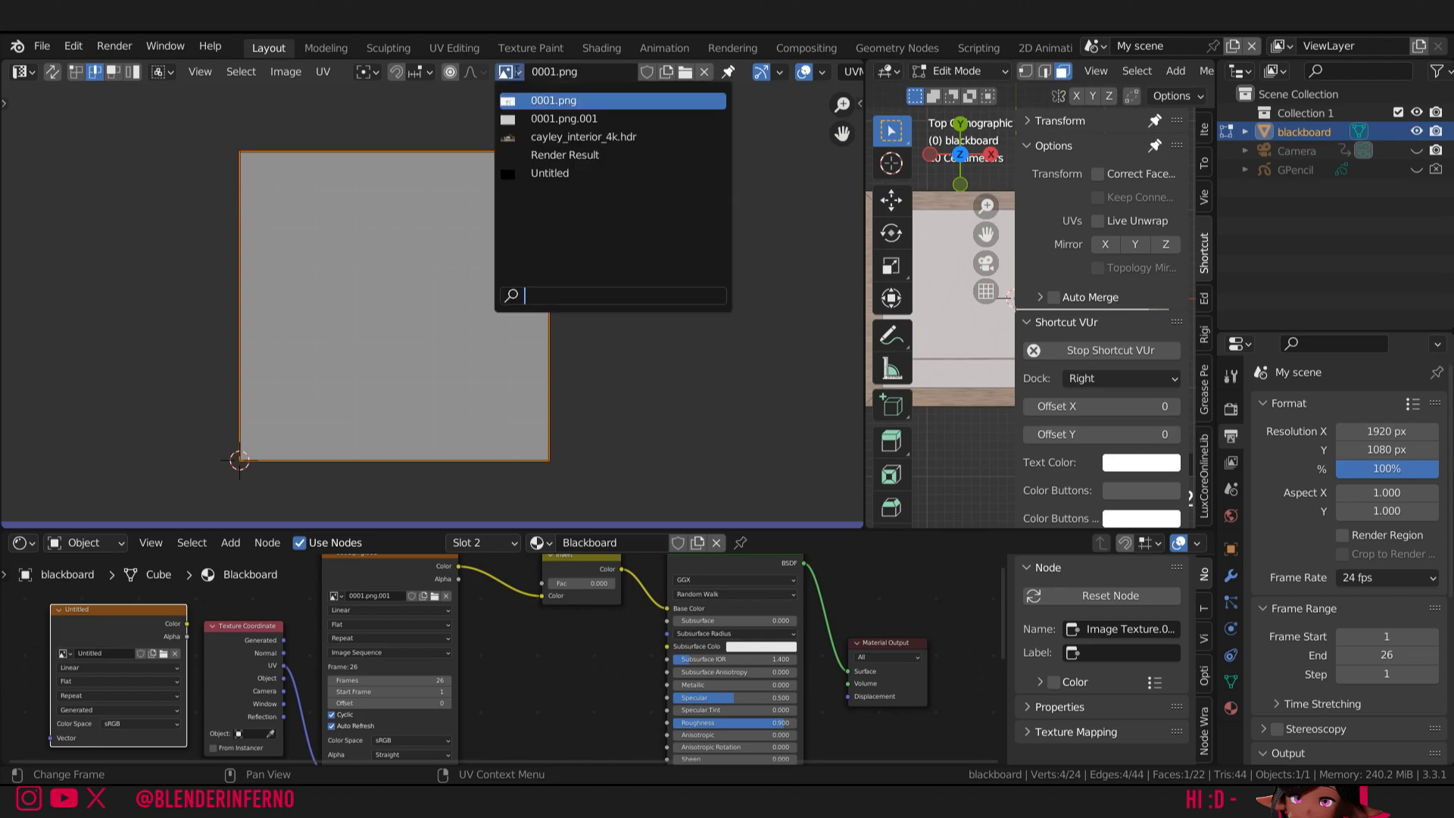
click(560, 168)
drag(841, 105, 549, 192)
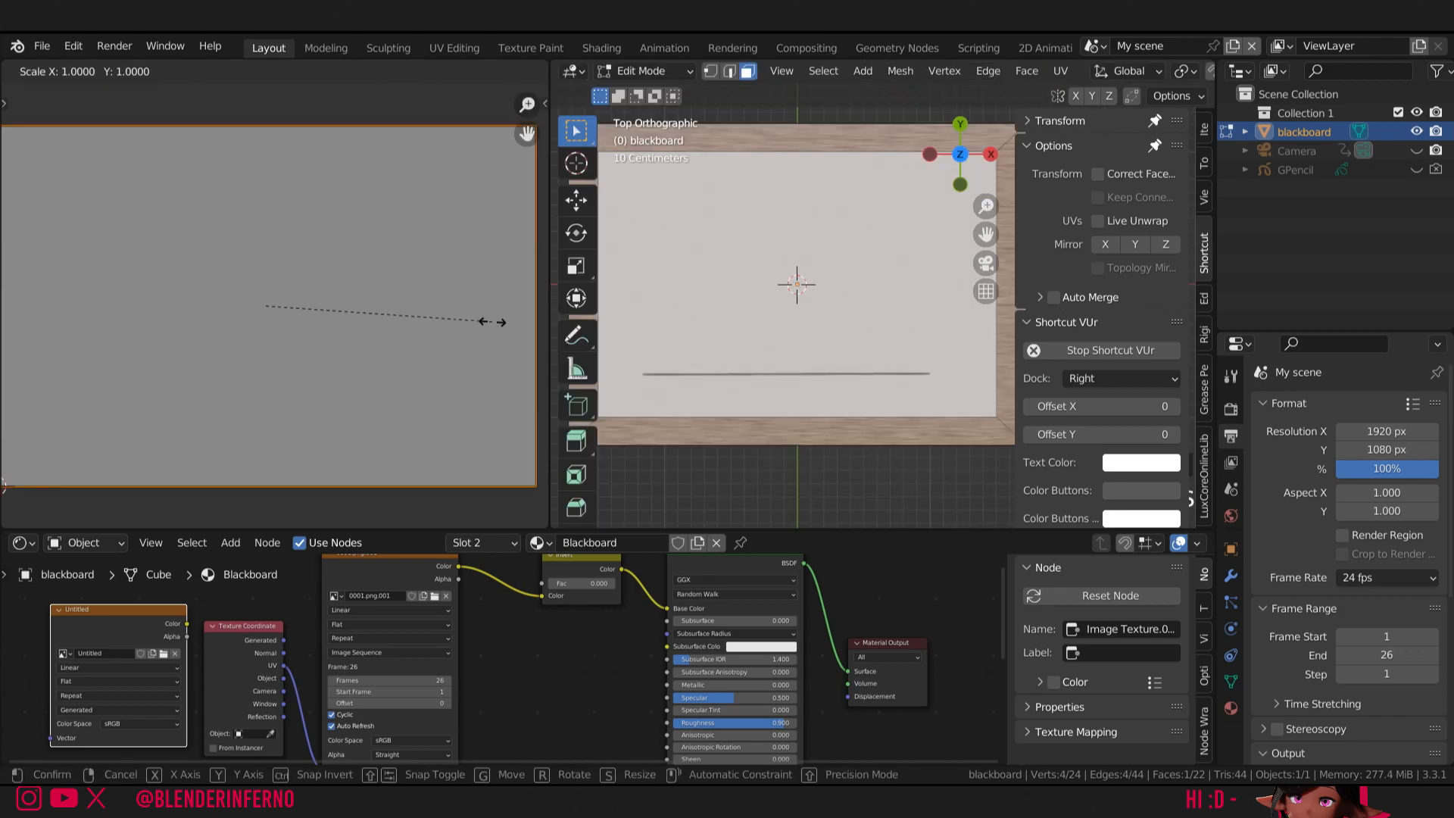
key(s)
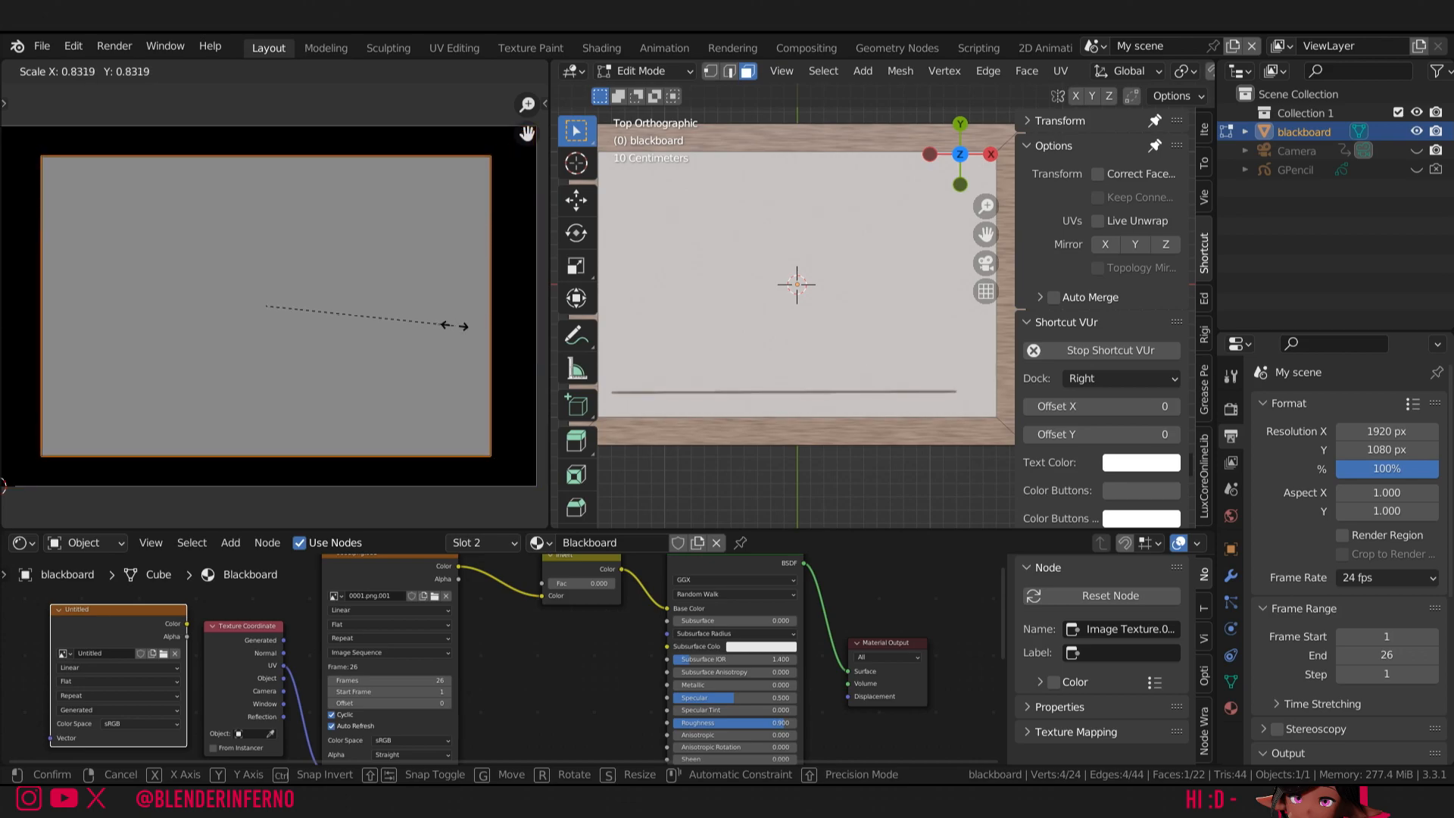
click(455, 326)
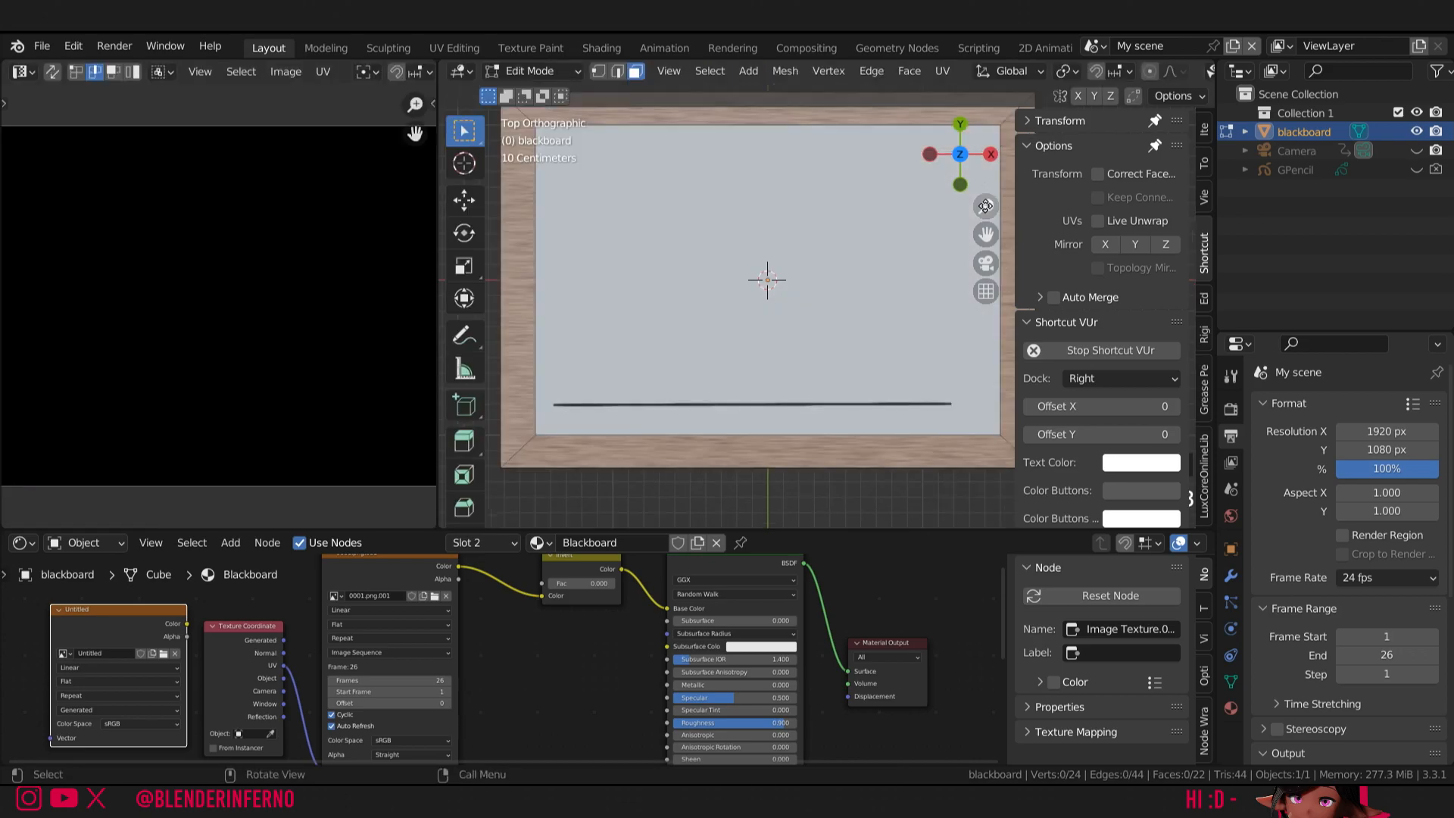
- Return the blackboard to Object Mode and play the line animation on its surface
ctrl+middle_drag(890, 227, 890, 288)
key(Tab)
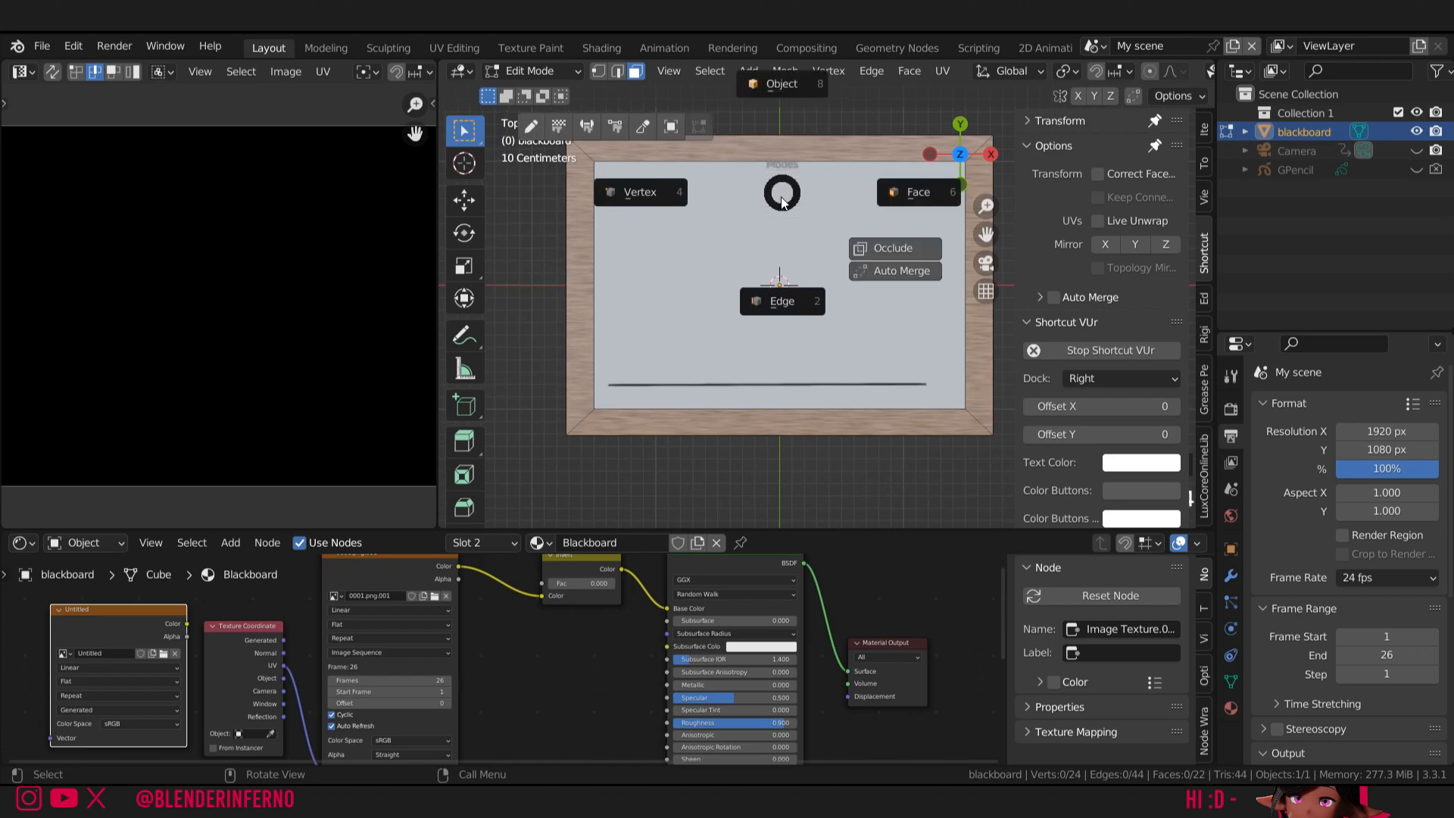
click(802, 82)
key(space)
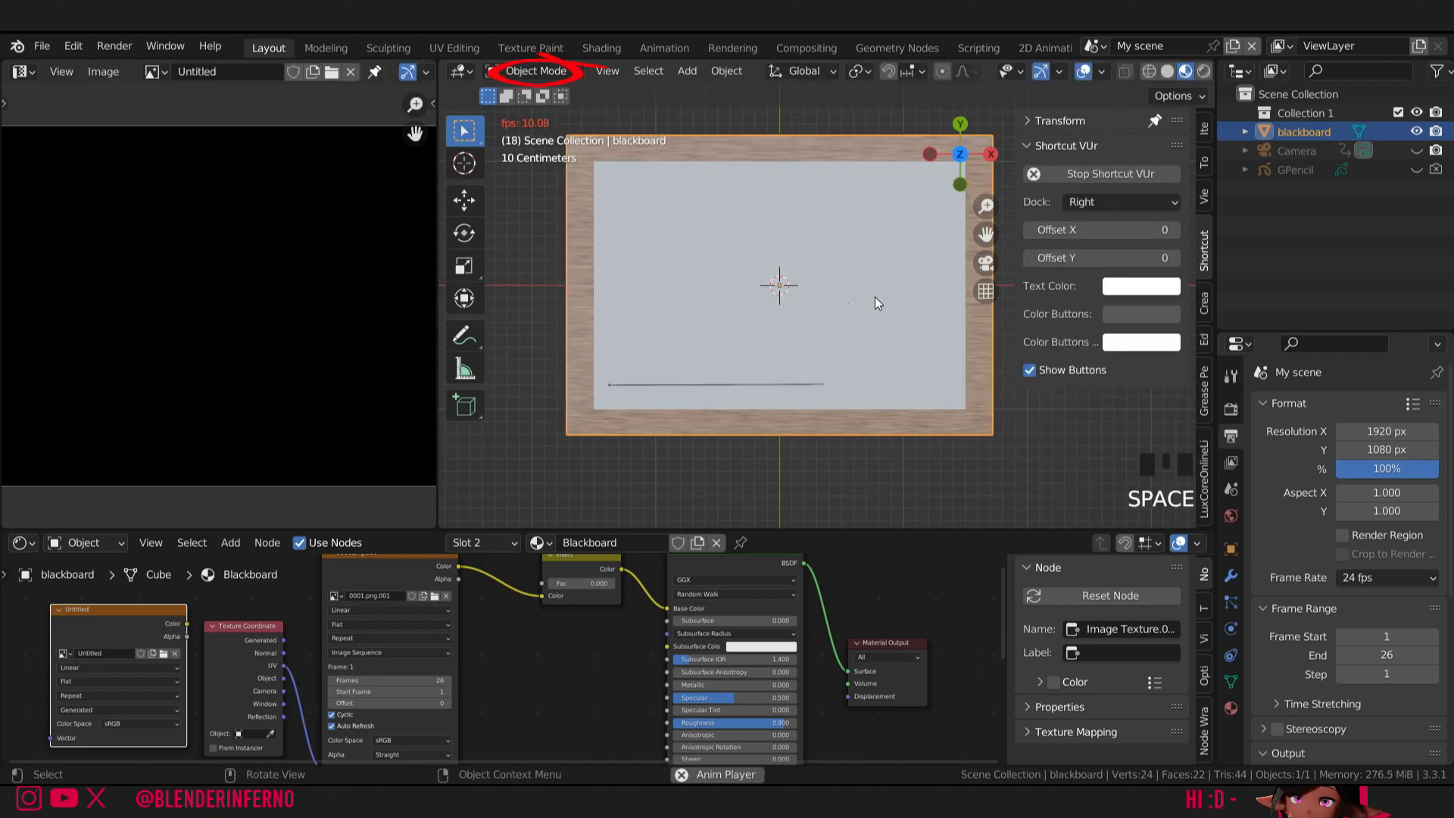
drag(985, 206, 985, 182)
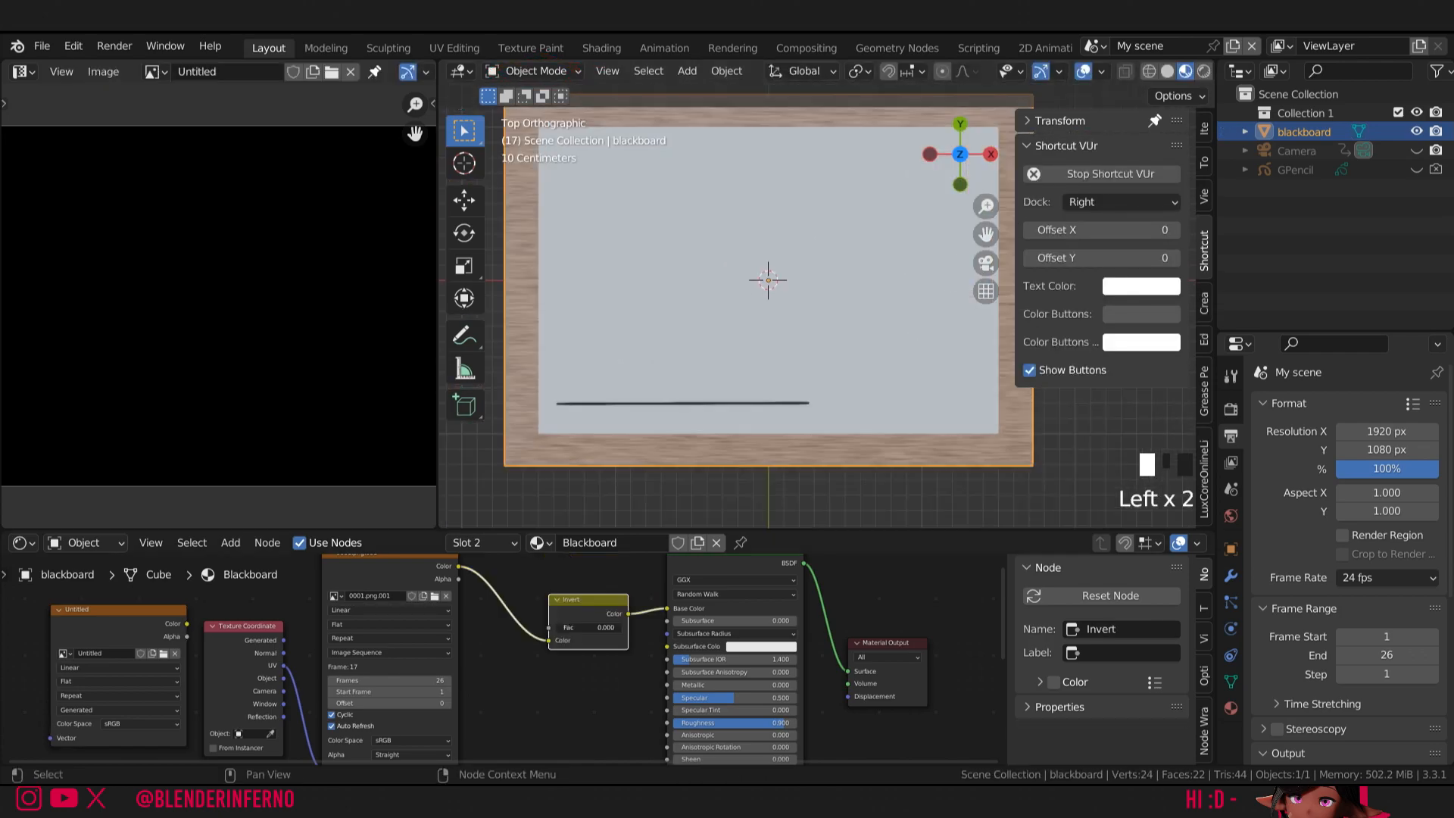
- Set the Invert node's Fac to 1.000 and insert a ColorRamp node between the image sequence and the Invert node
drag(576, 627, 629, 627)
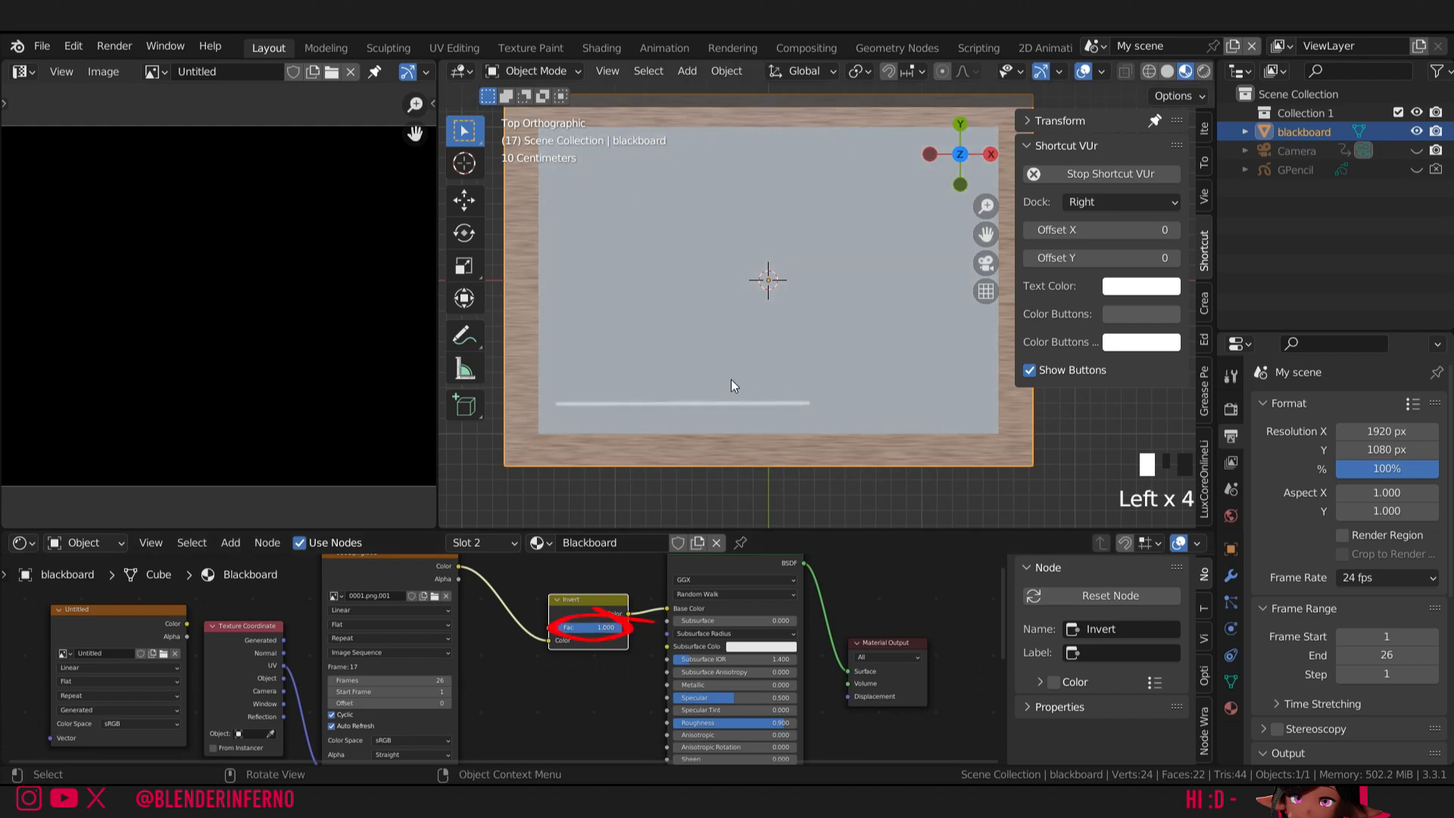
key(shift+a)
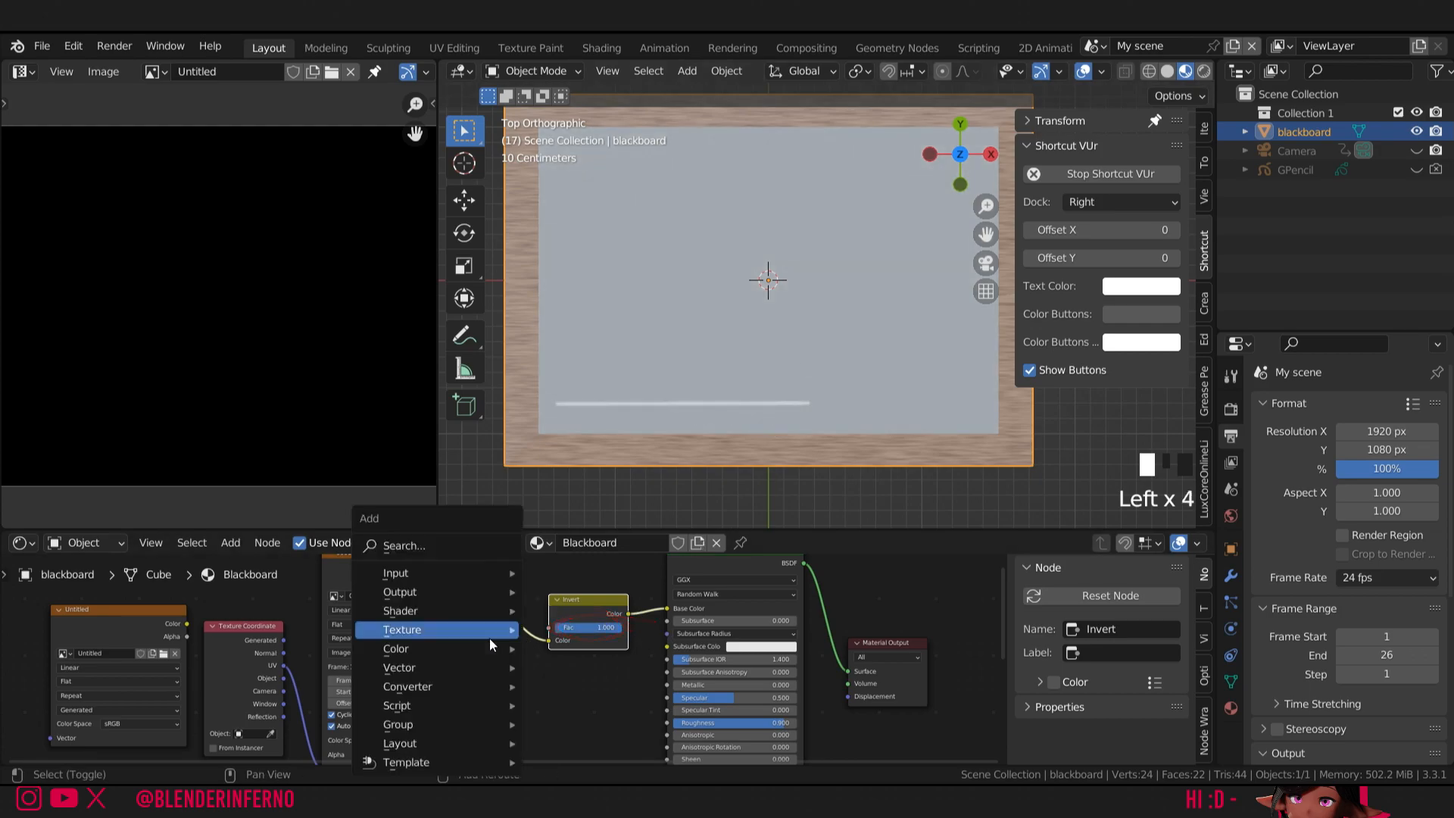
click(456, 537)
text(color)
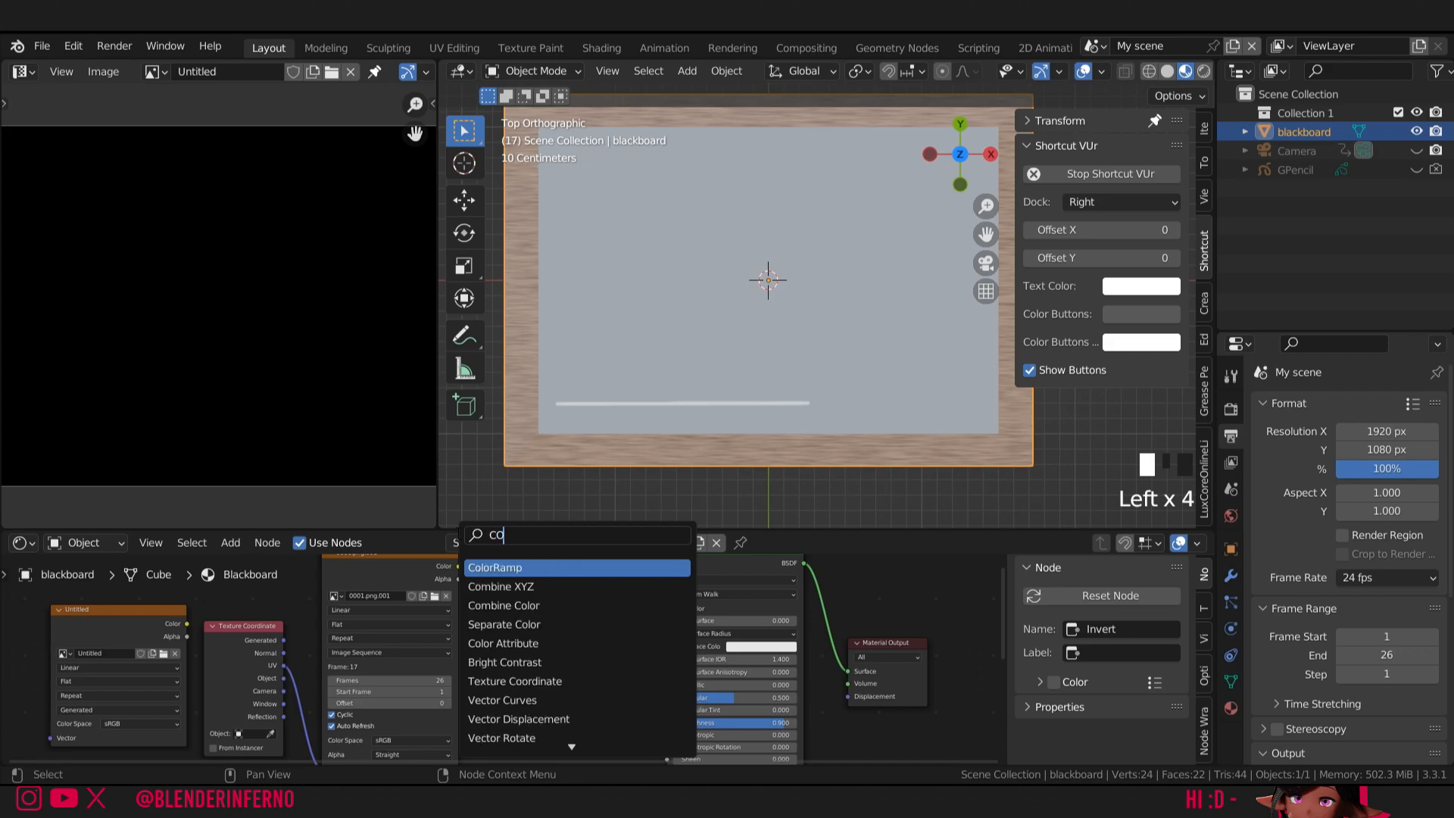
key(Return)
click(504, 571)
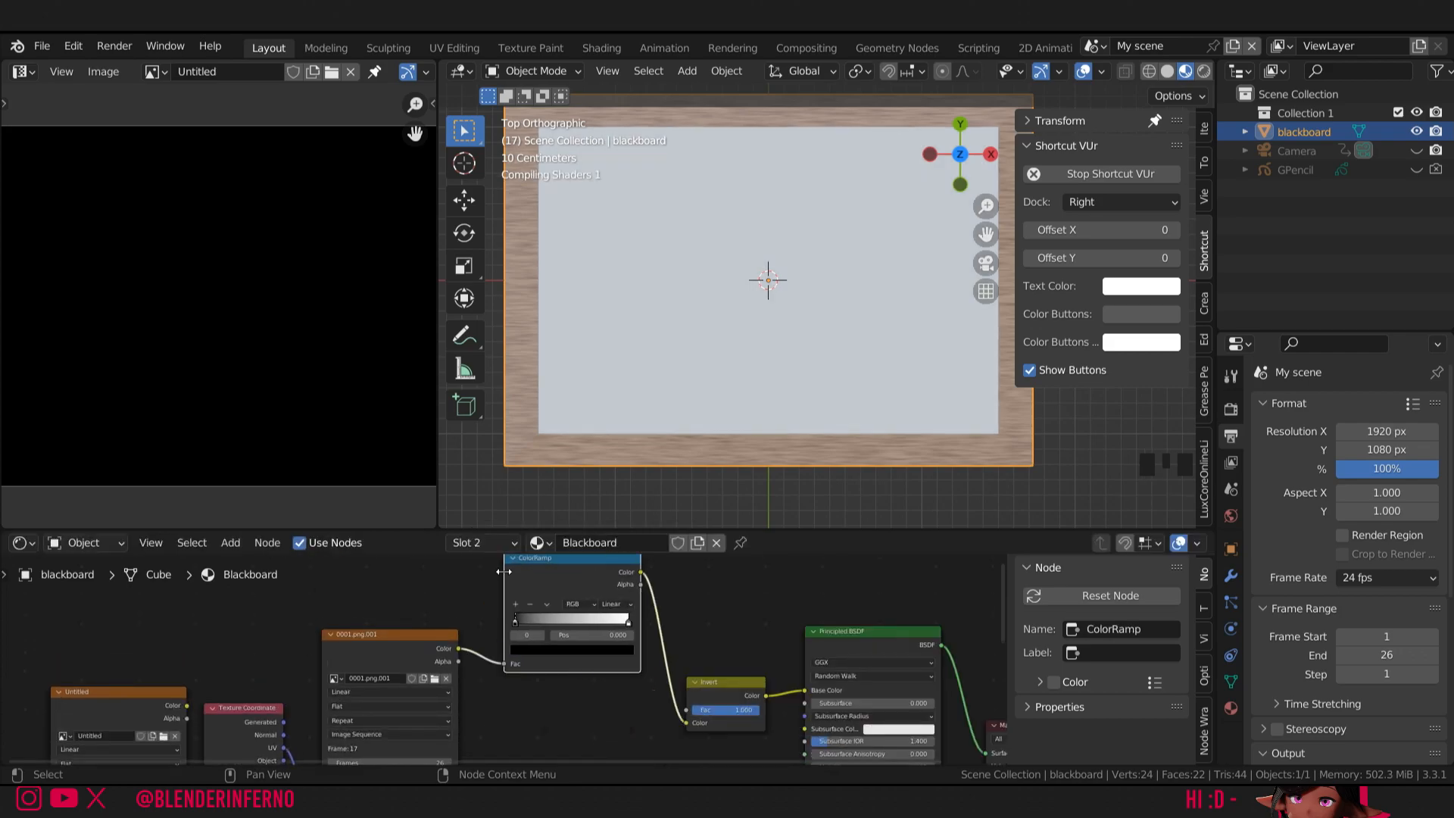
- Set the ColorRamp interpolation to Constant and move its white stop close to the black stop, at about 0.08
click(617, 604)
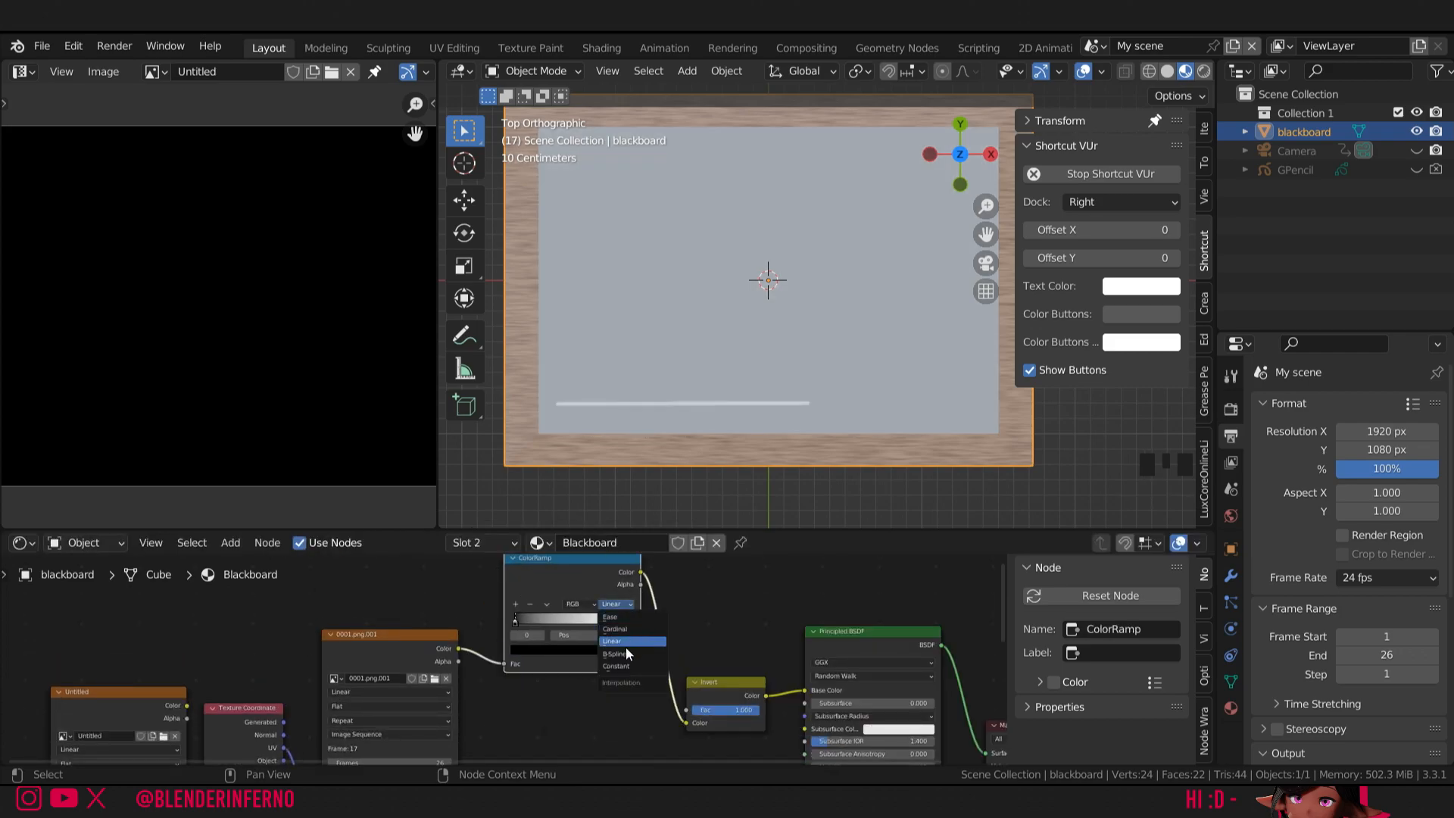
click(616, 665)
drag(587, 621, 550, 621)
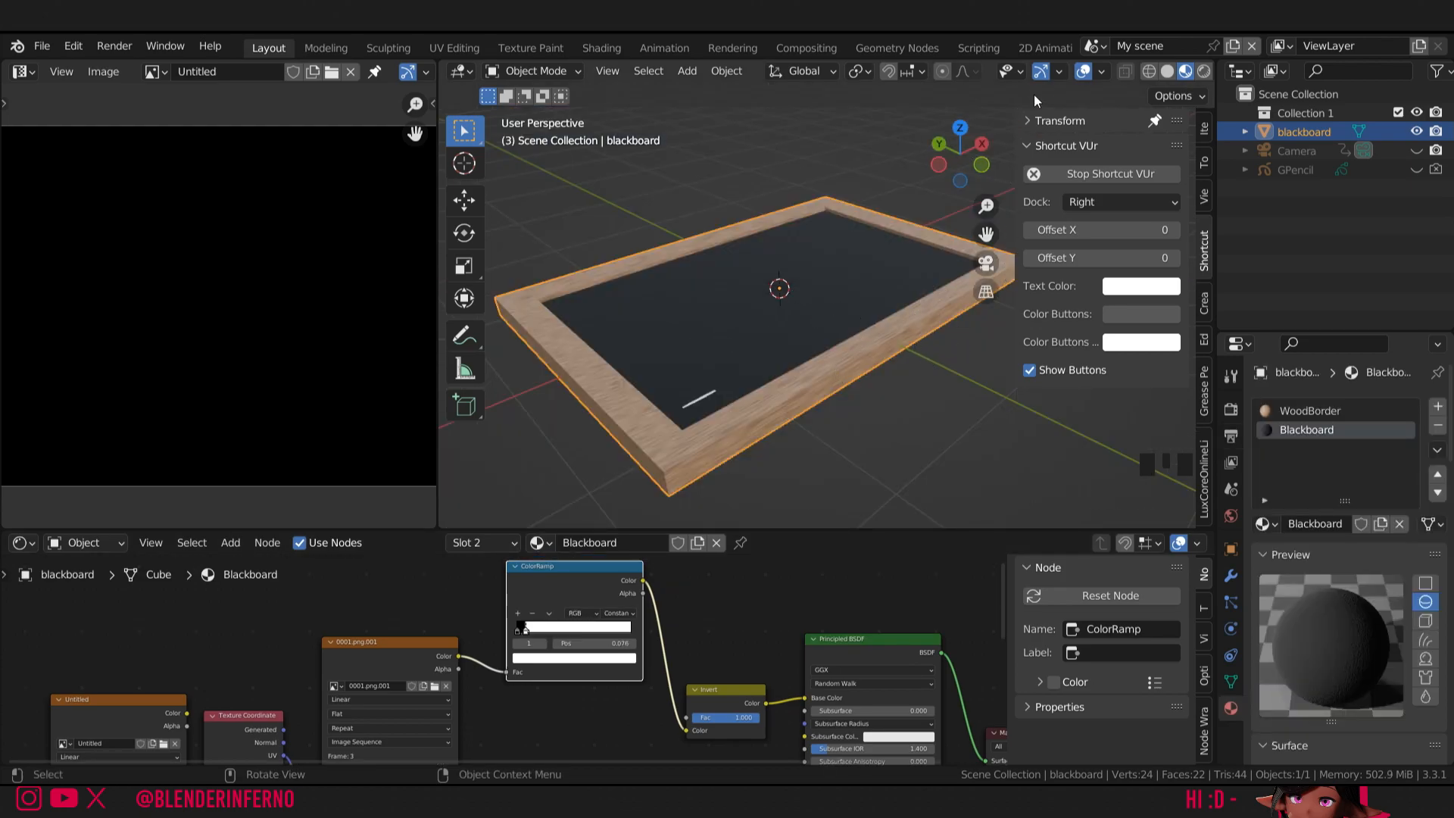
- Add a Bevel modifier to the blackboard with an amount of 0.01 m and 3 segments
drag(968, 159, 929, 160)
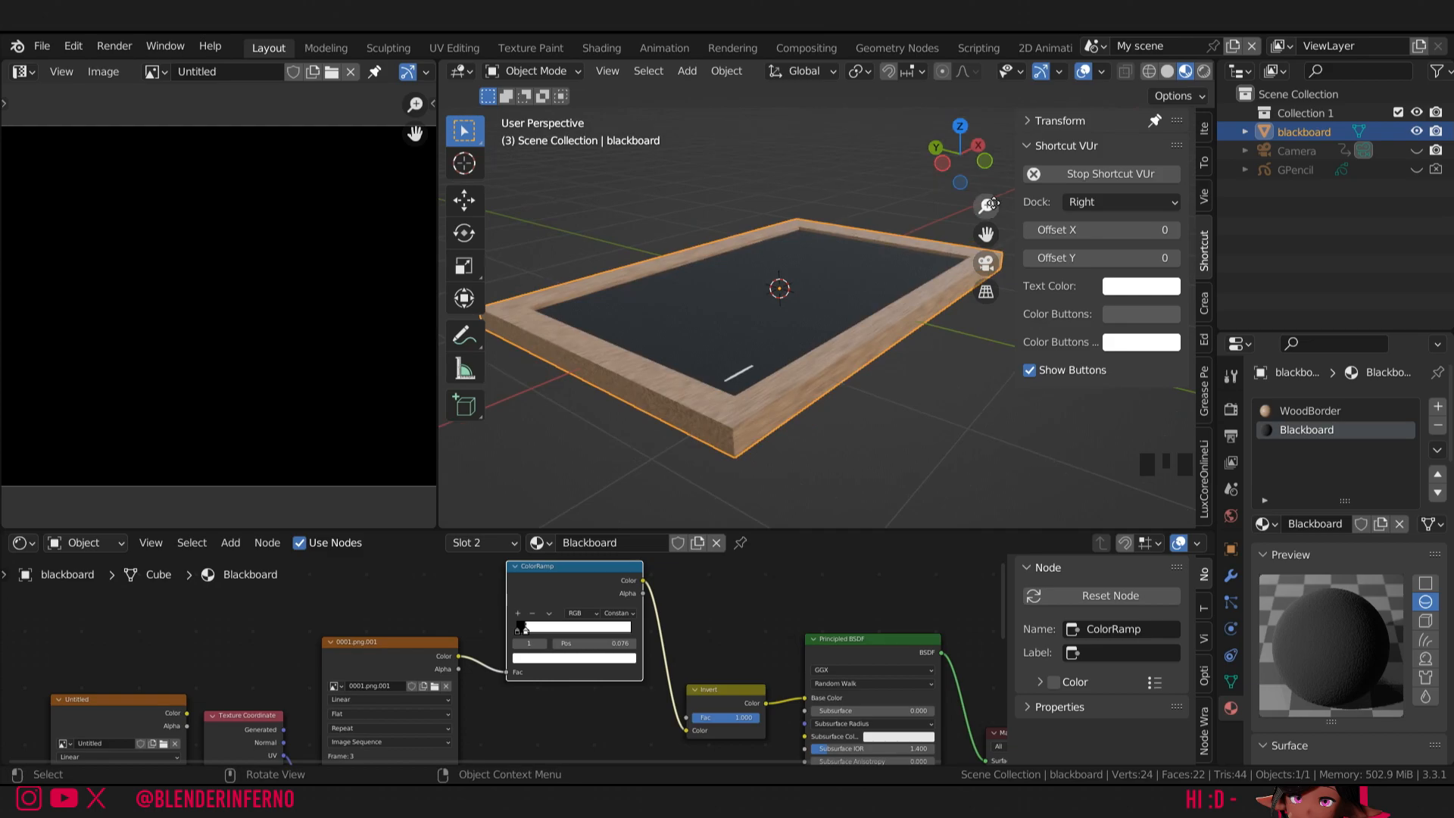
drag(986, 206, 986, 174)
click(1230, 576)
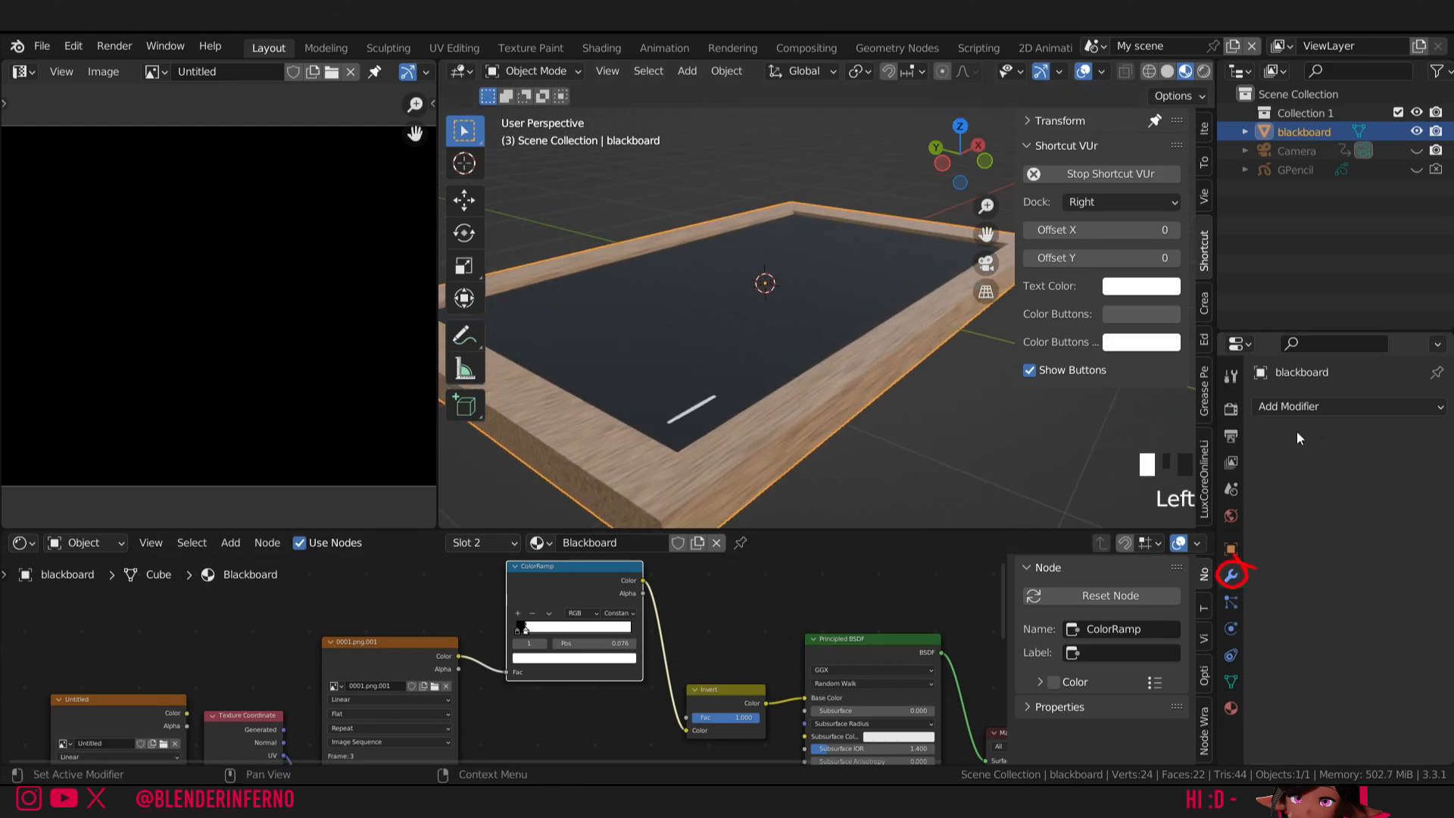
click(1285, 407)
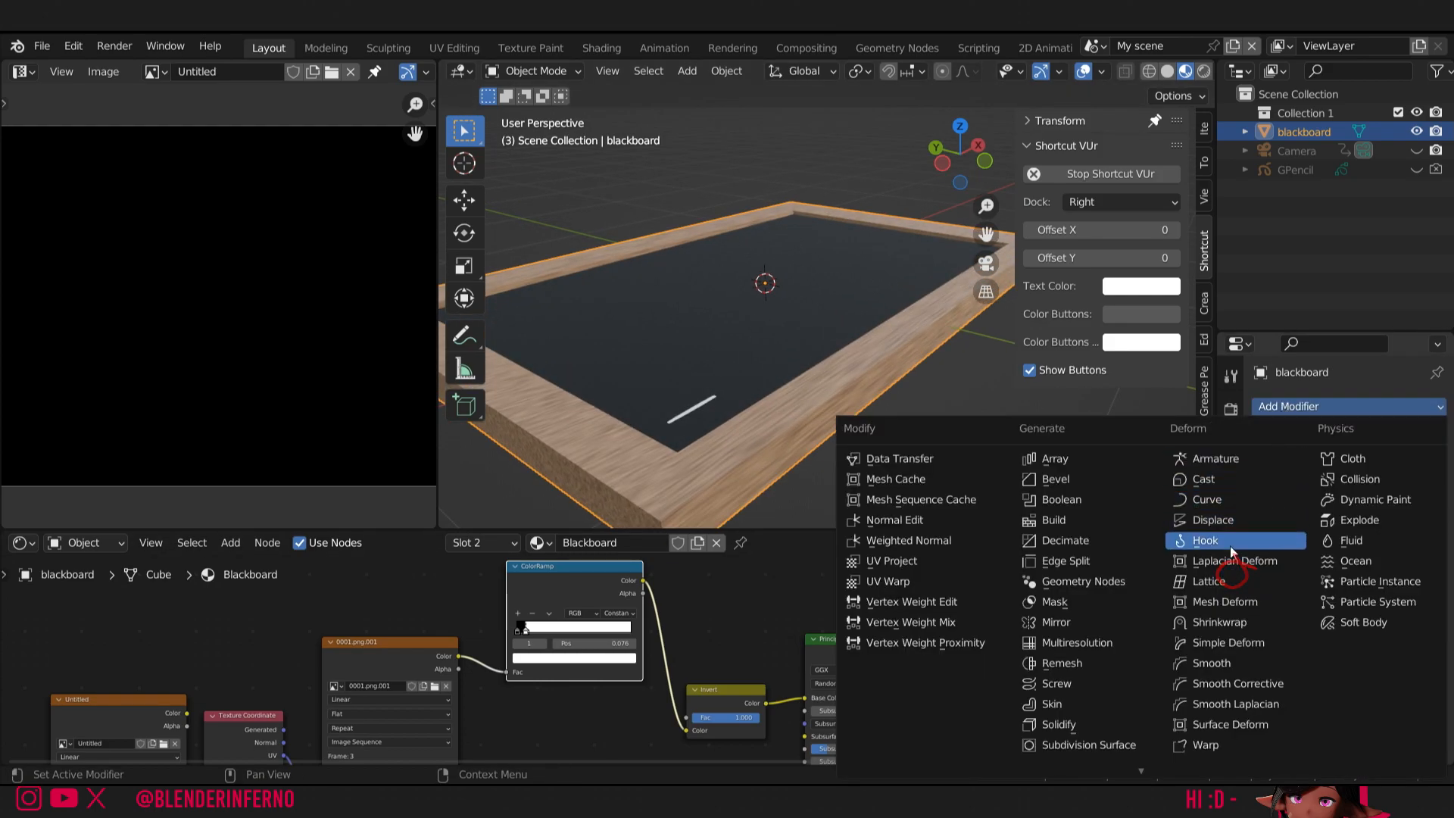
click(1102, 479)
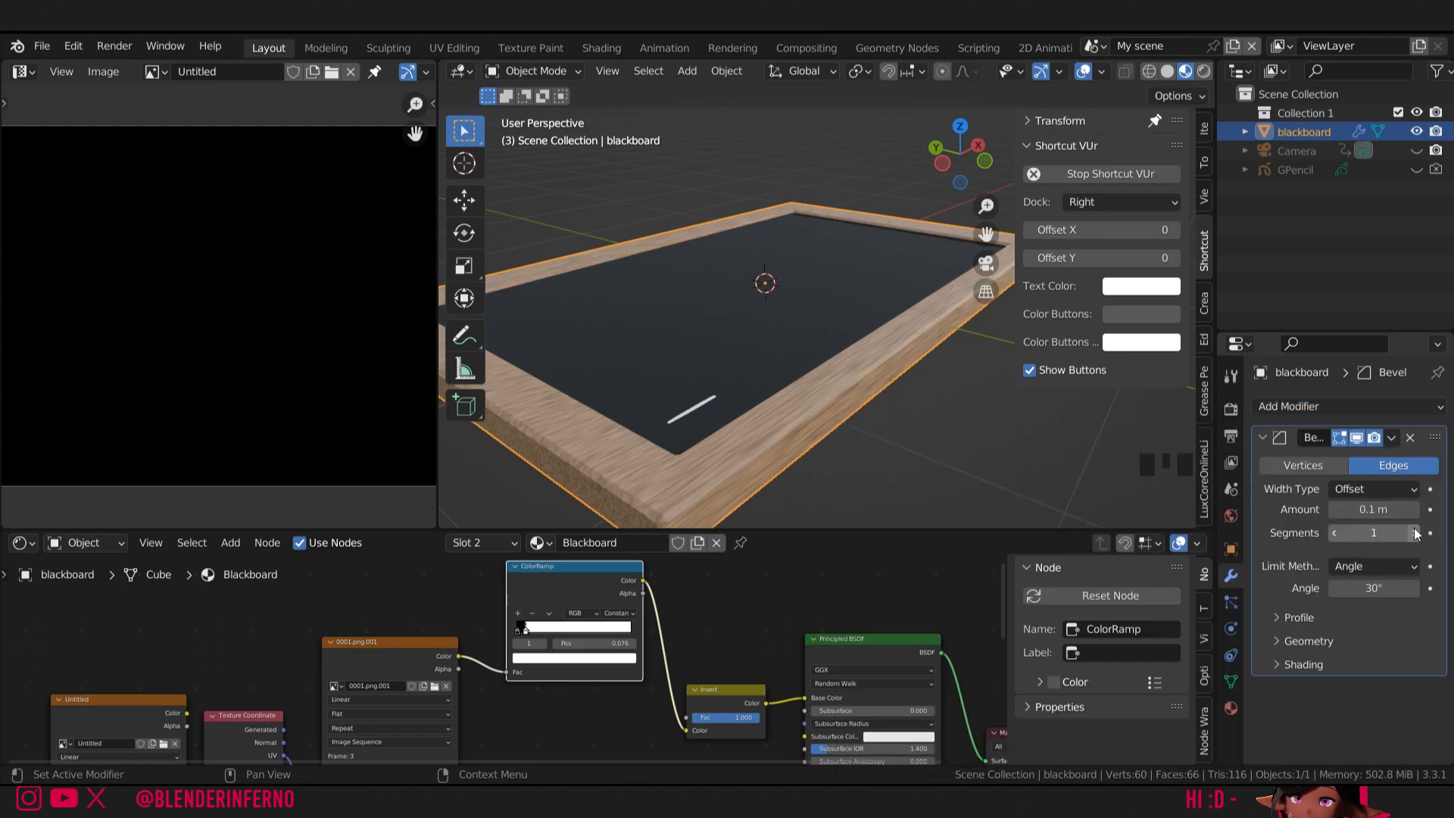
double_click(1369, 509)
click(1341, 509)
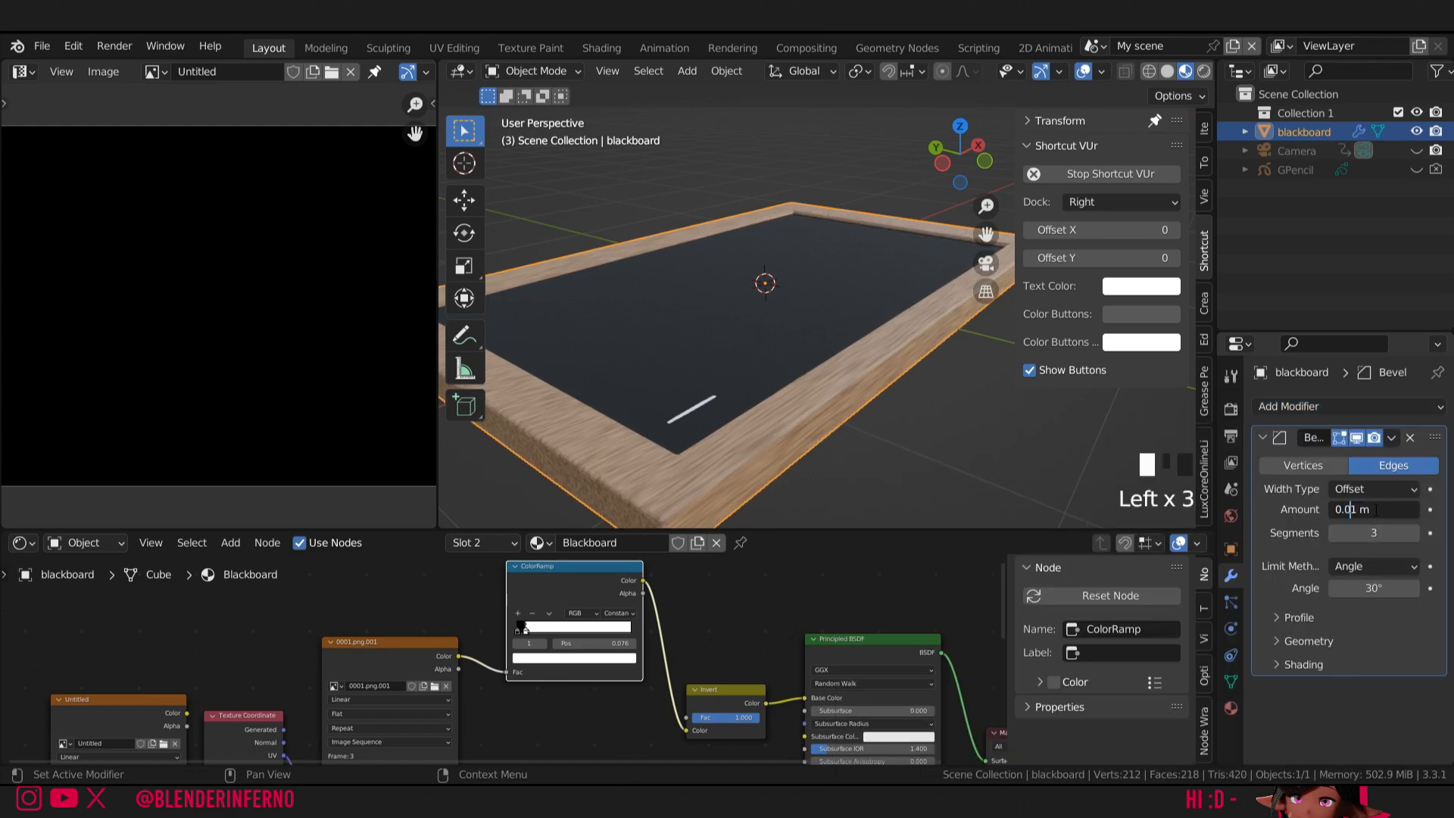
text(0)
key(Return)
drag(981, 231, 1052, 106)
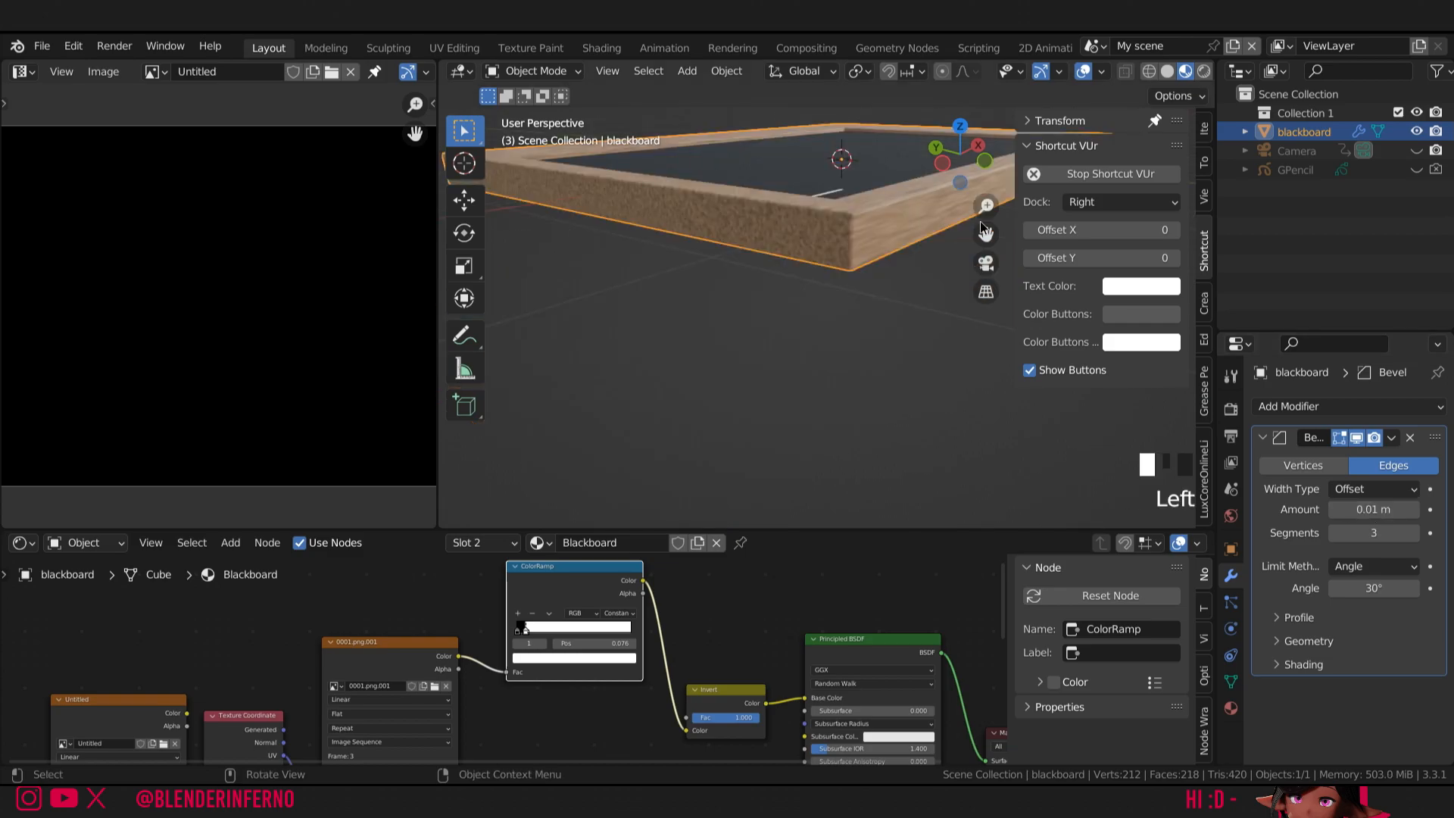
- Set the blackboard's Bevel modifier amount to 0.005 m and smooth the object's shading
click(984, 230)
click(1368, 510)
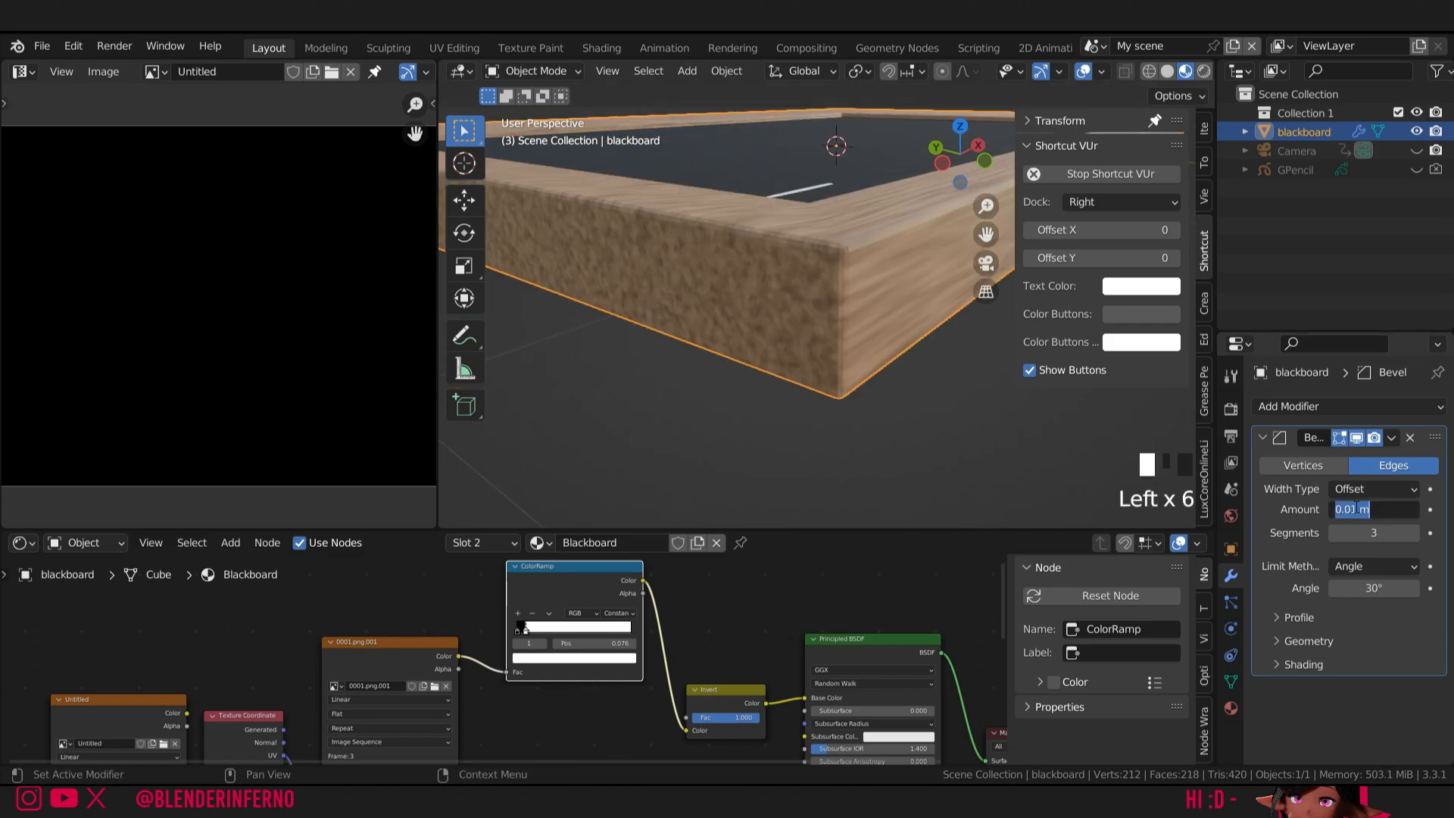
click(1355, 509)
right_click(879, 257)
click(857, 271)
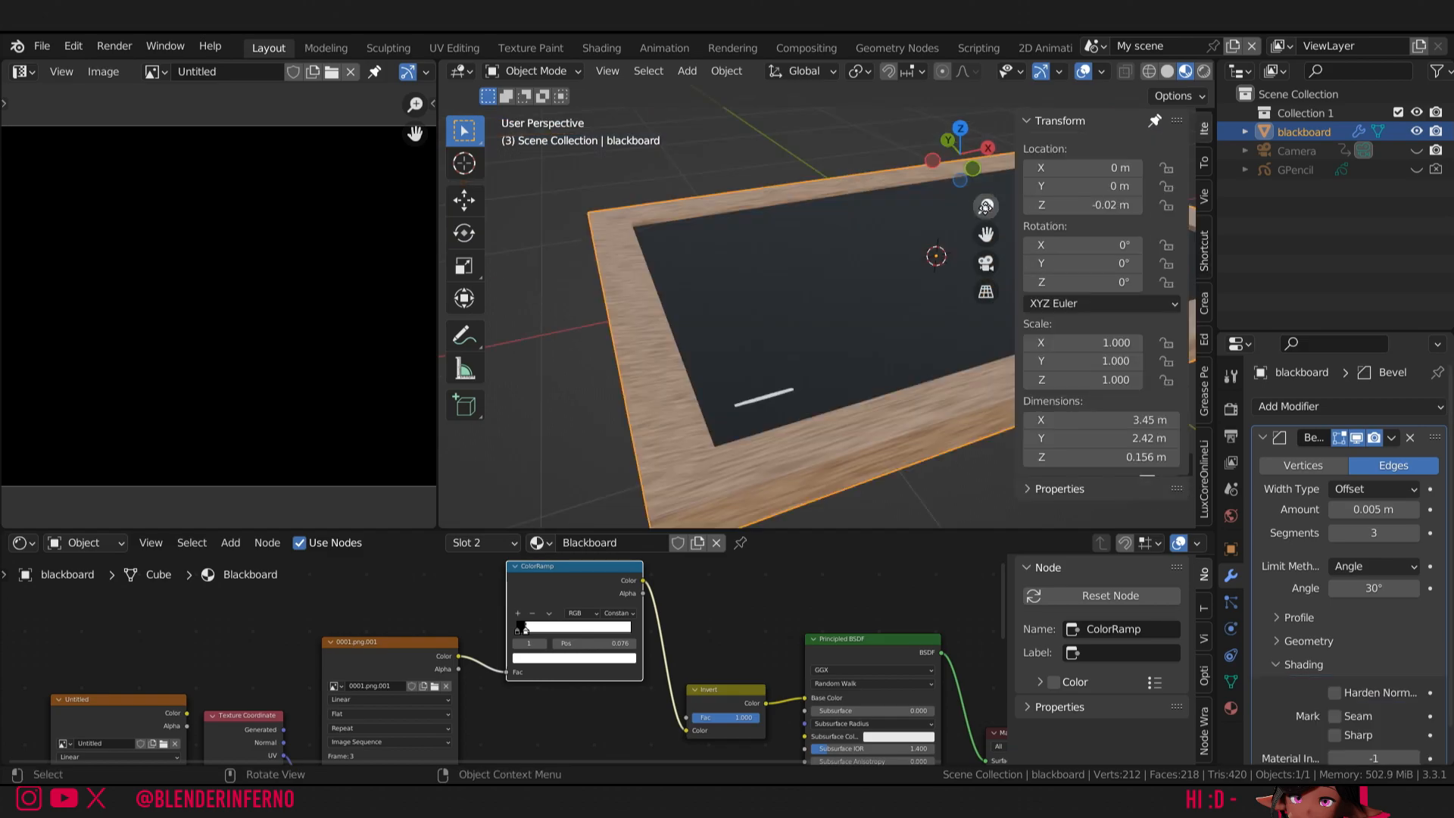
- Add a cylinder mesh with 8 vertices at the centre of the blackboard
drag(985, 207, 985, 188)
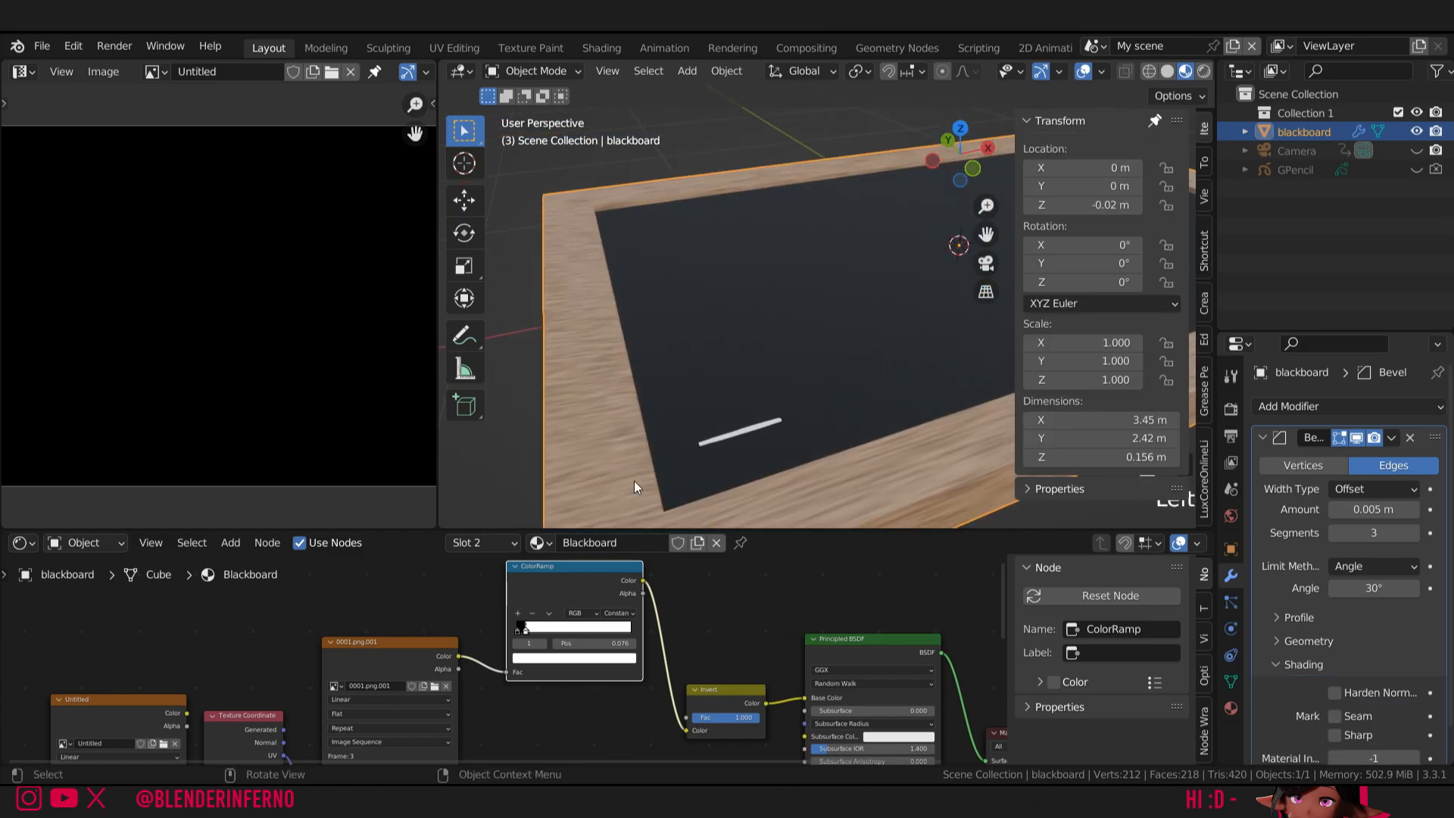
key(shift+a)
mouse_move(883, 252)
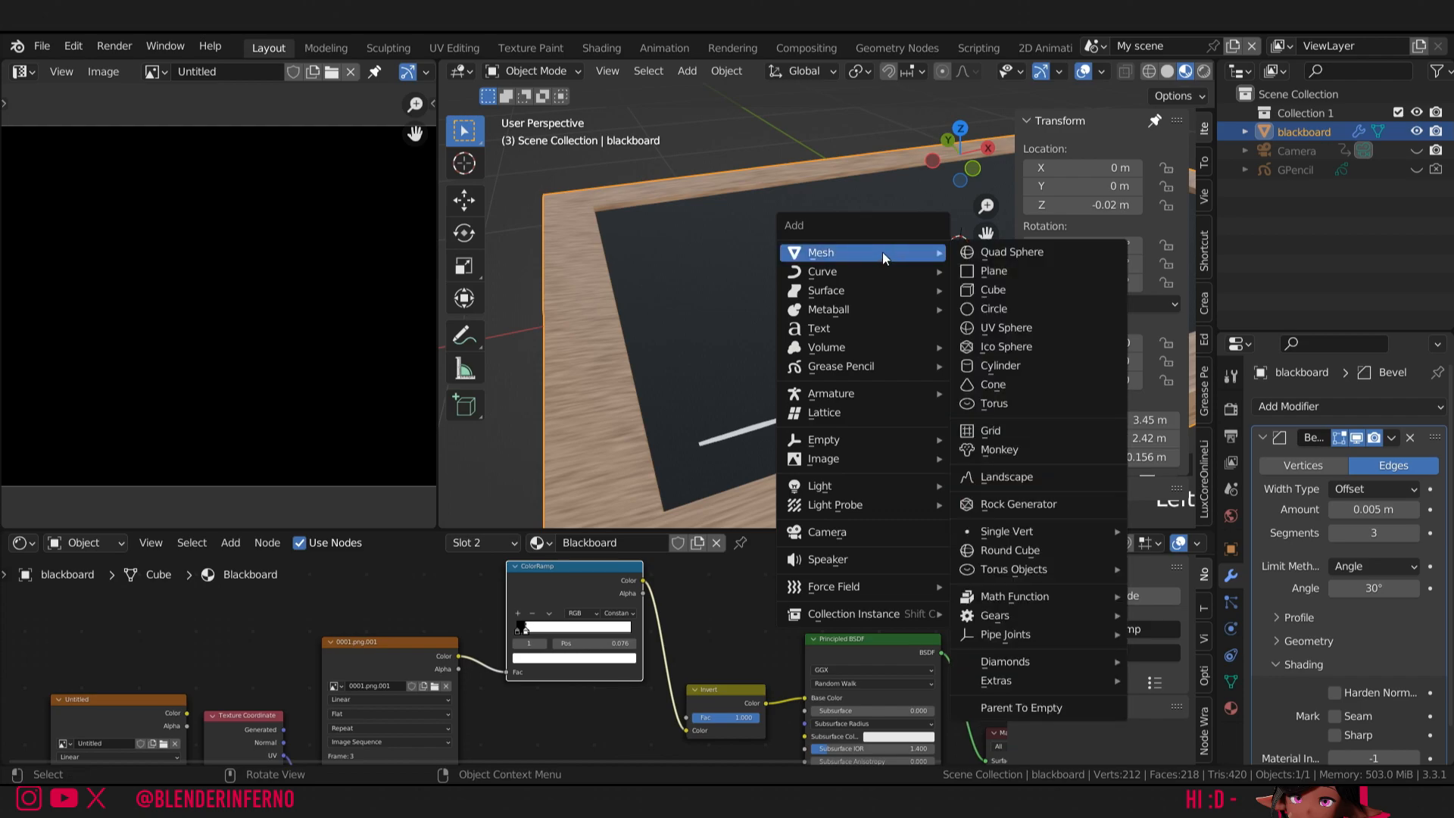
click(1007, 365)
click(680, 288)
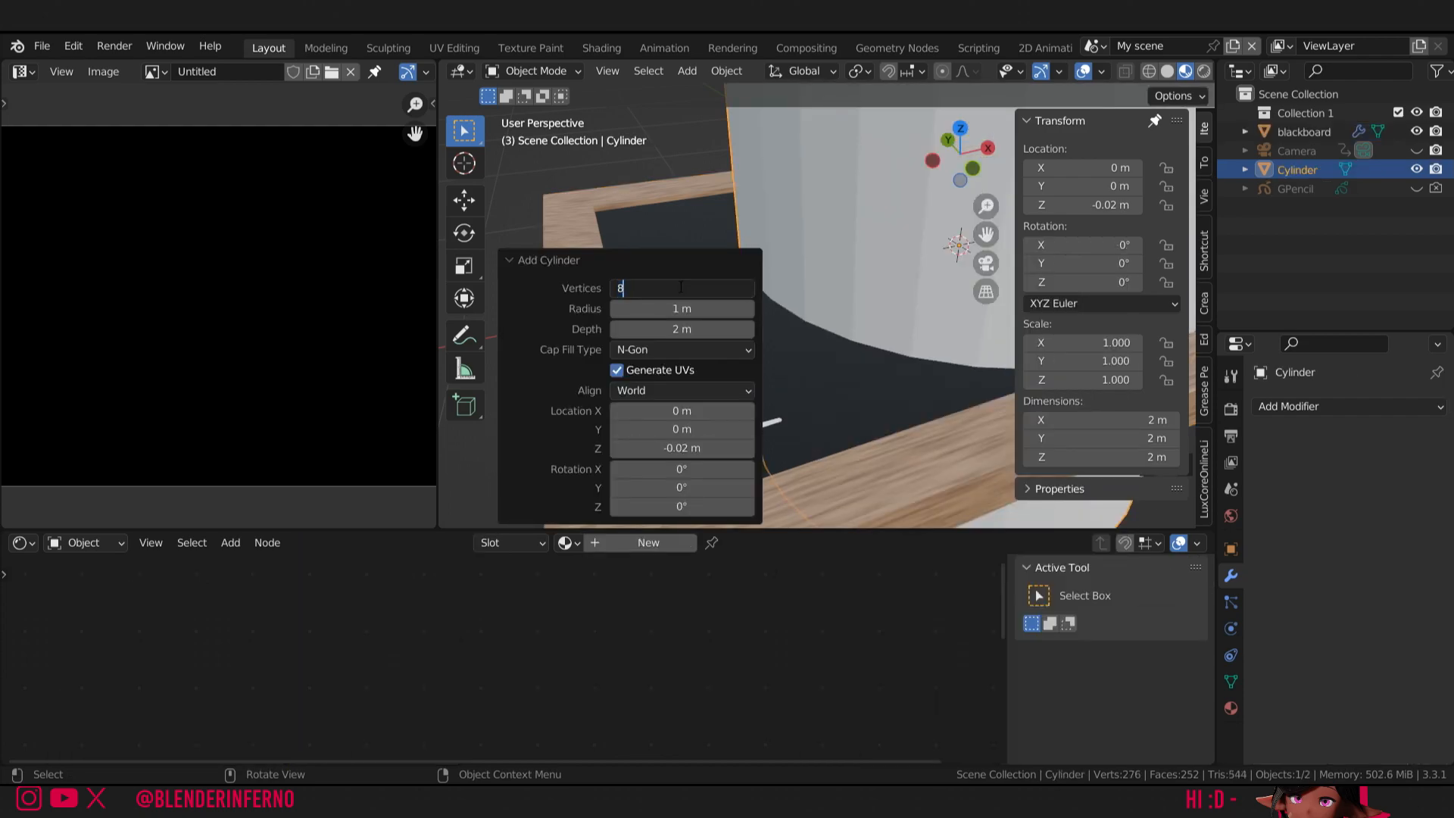
text(8)
key(Return)
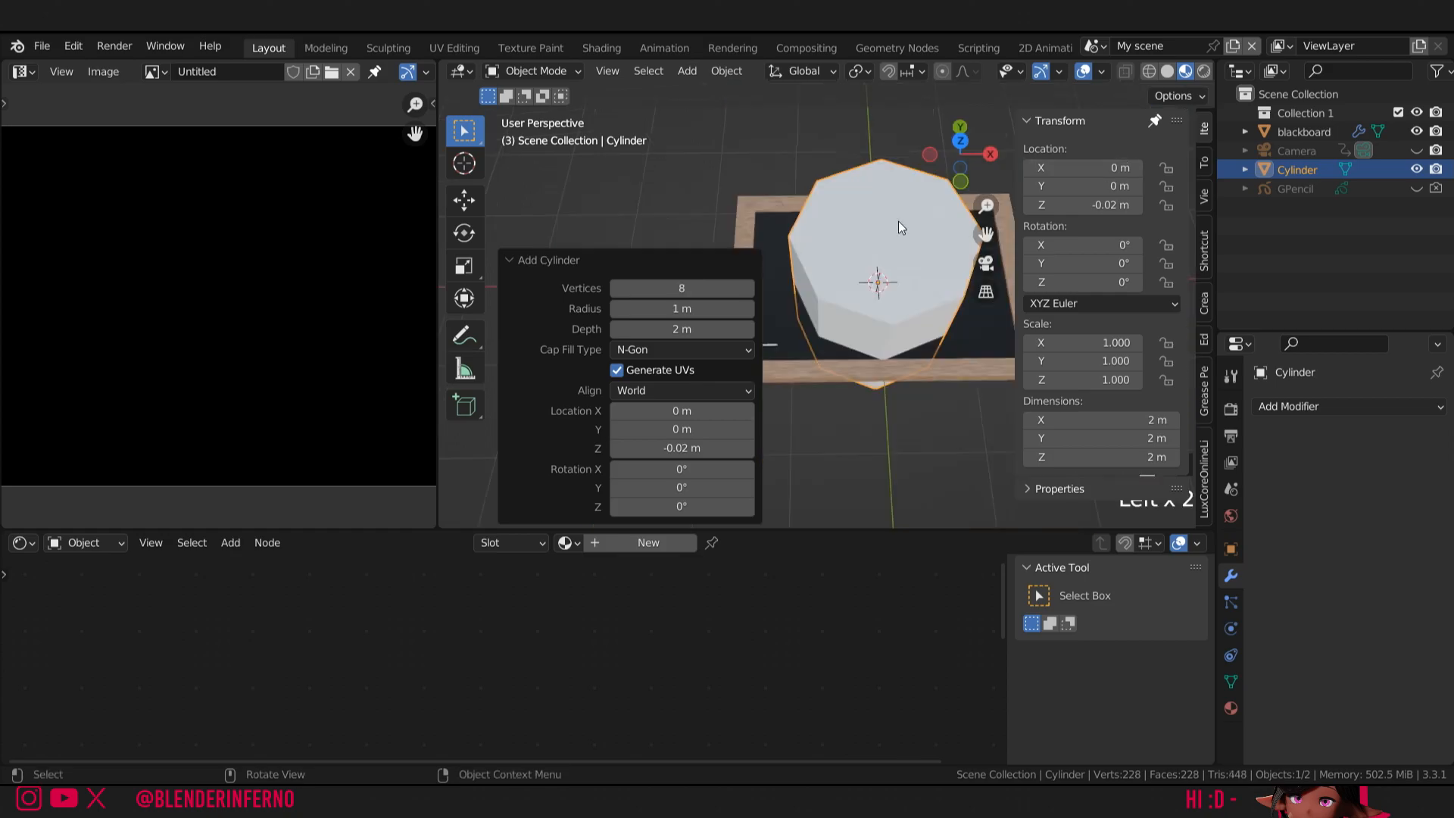
- Delete the top and bottom cap faces of the cylinder in Edit Mode
key(Tab)
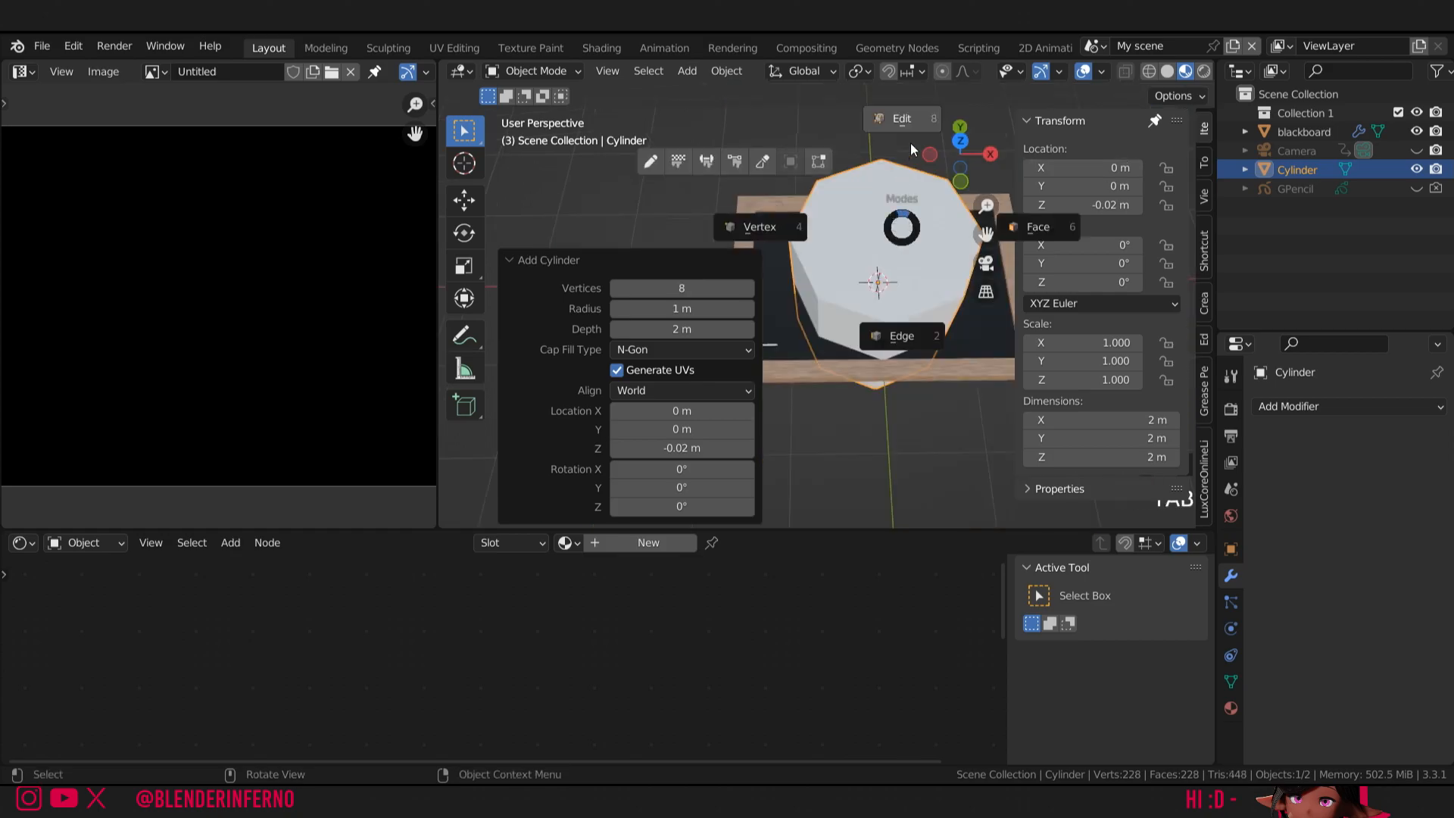
click(904, 225)
key(3)
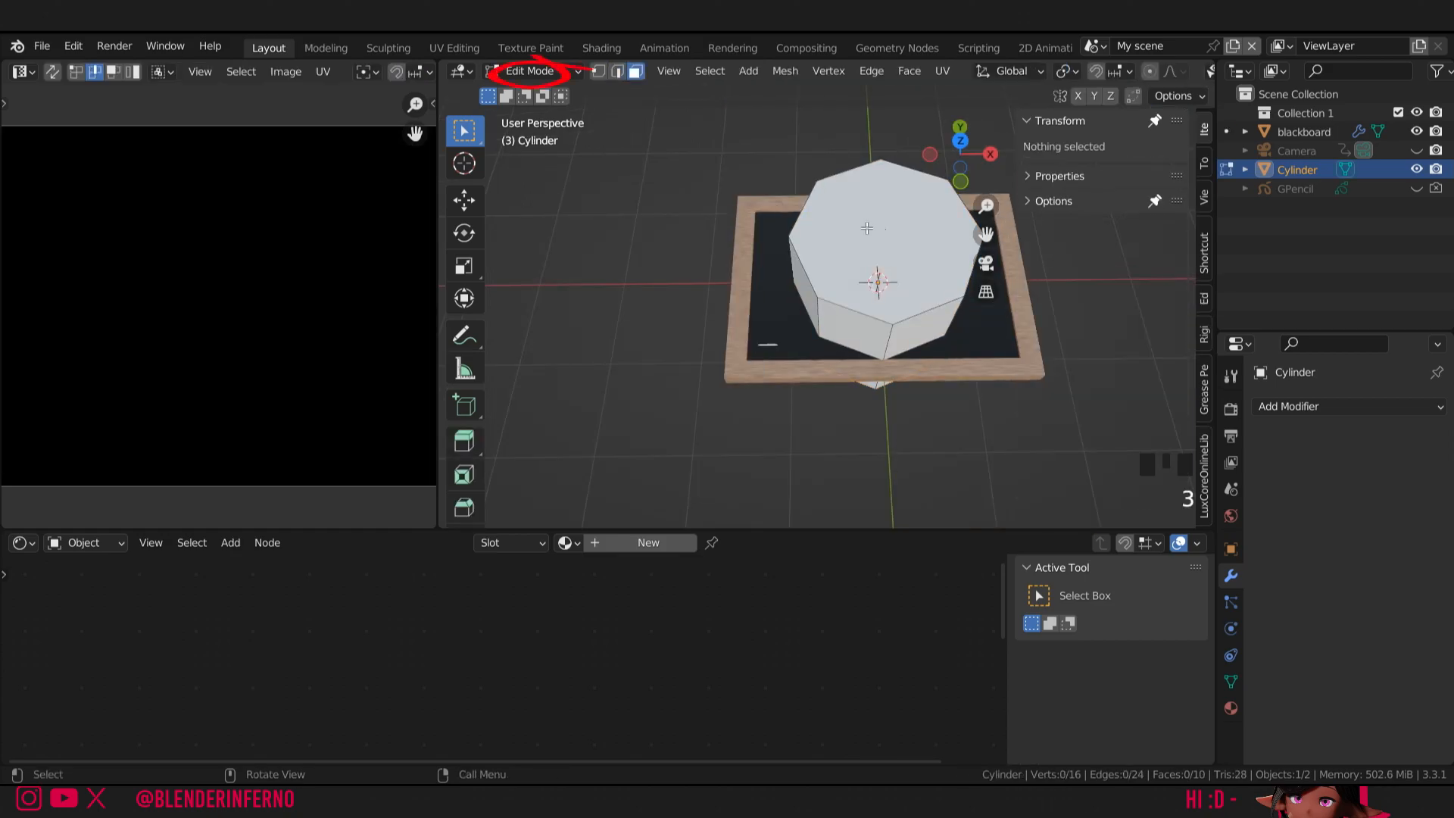
click(867, 228)
drag(943, 168, 949, 121)
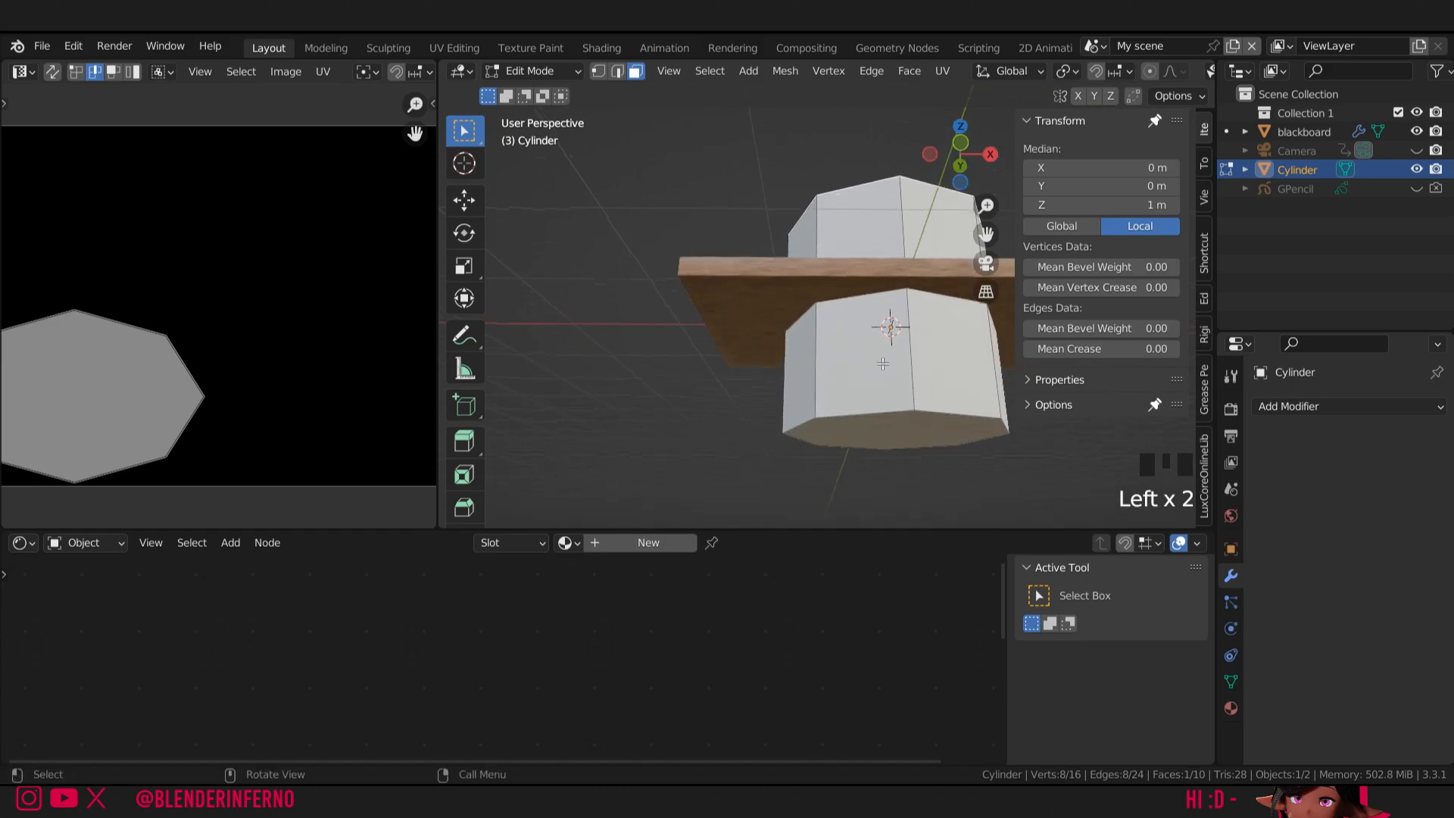
shift+click(891, 430)
drag(890, 431, 904, 235)
key(x)
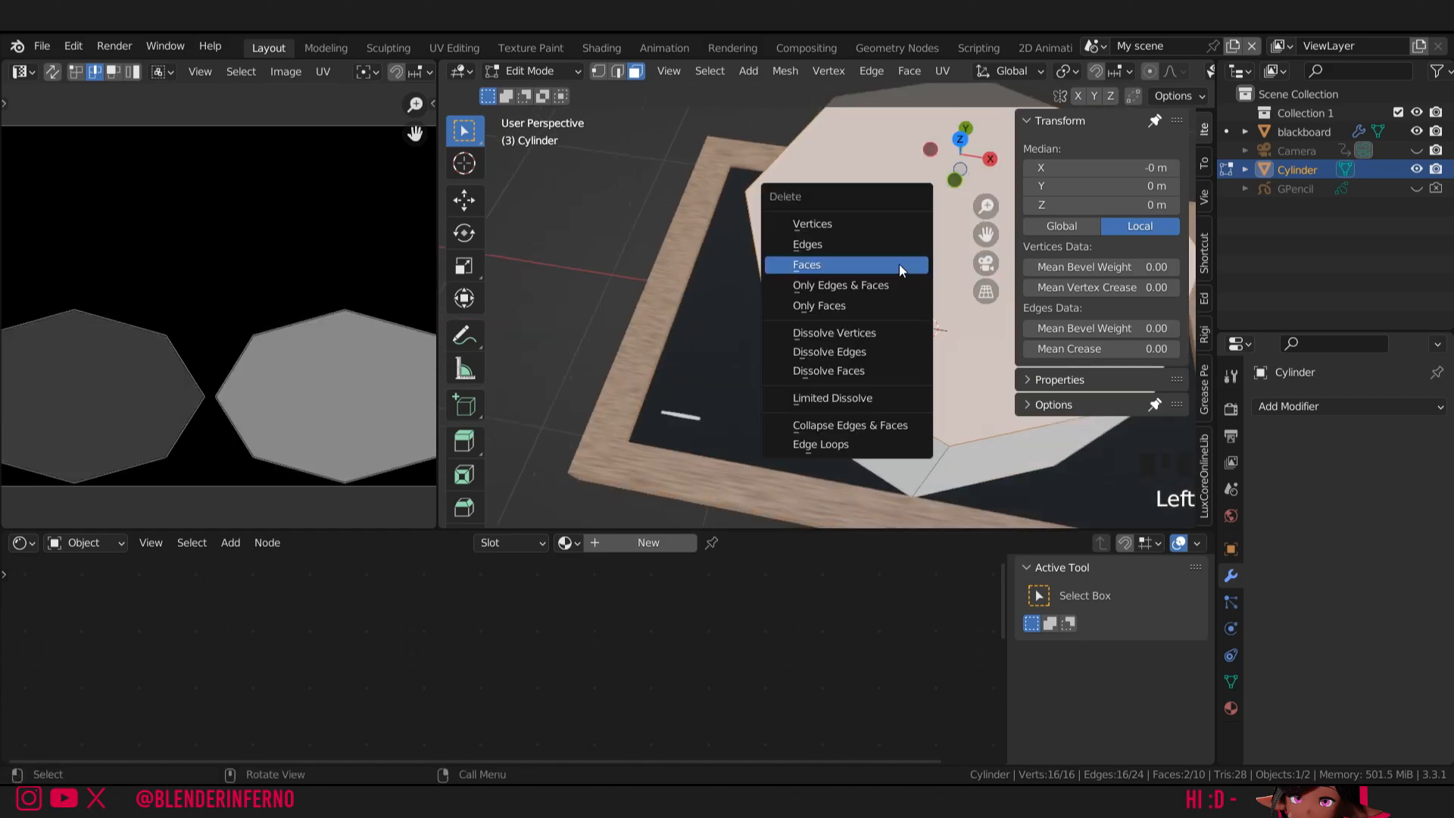
click(852, 265)
- Close both open ends of the cylinder by applying Grid Fill to each boundary edge loop
key(2)
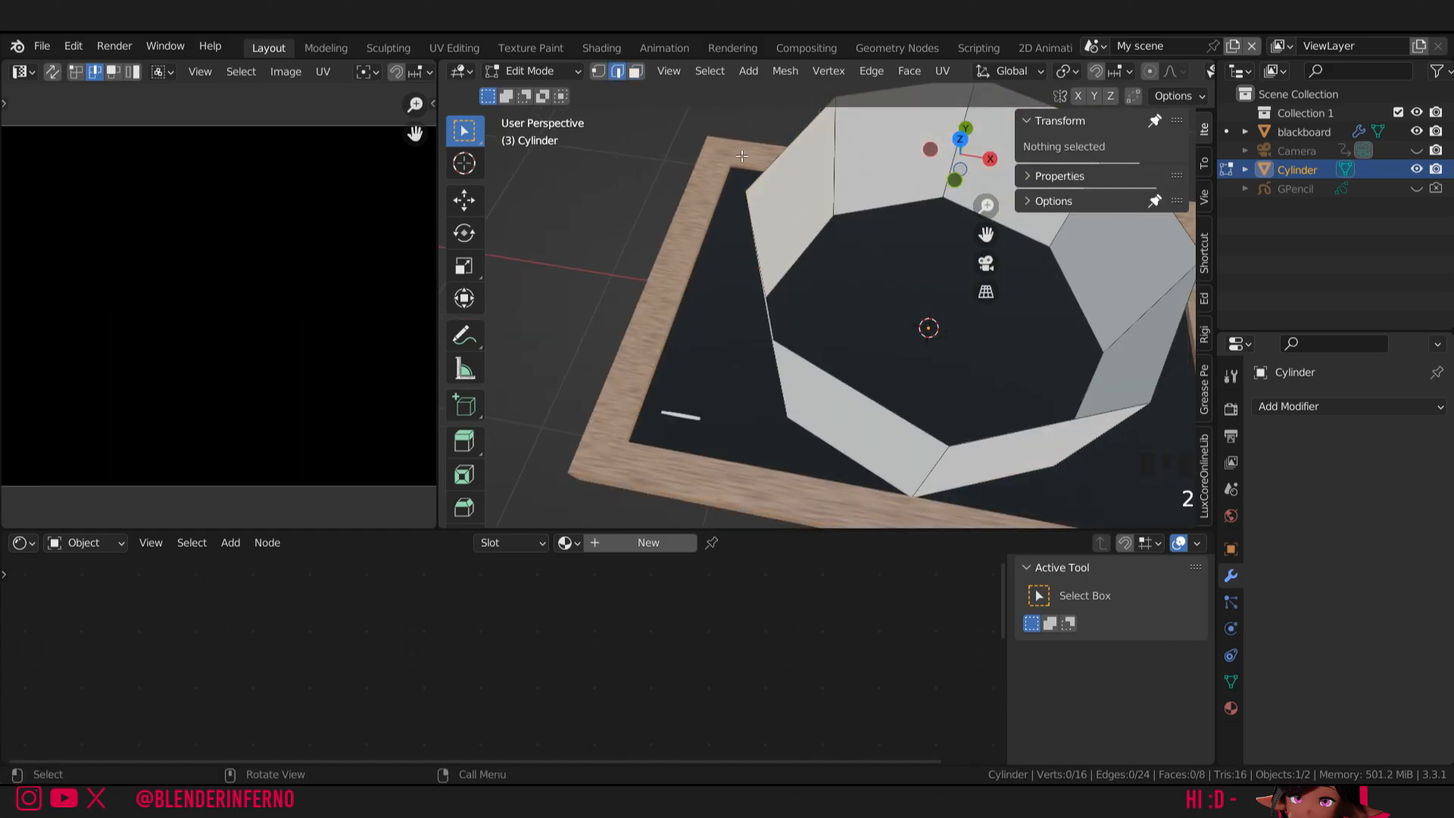
alt+click(775, 165)
right_click(970, 152)
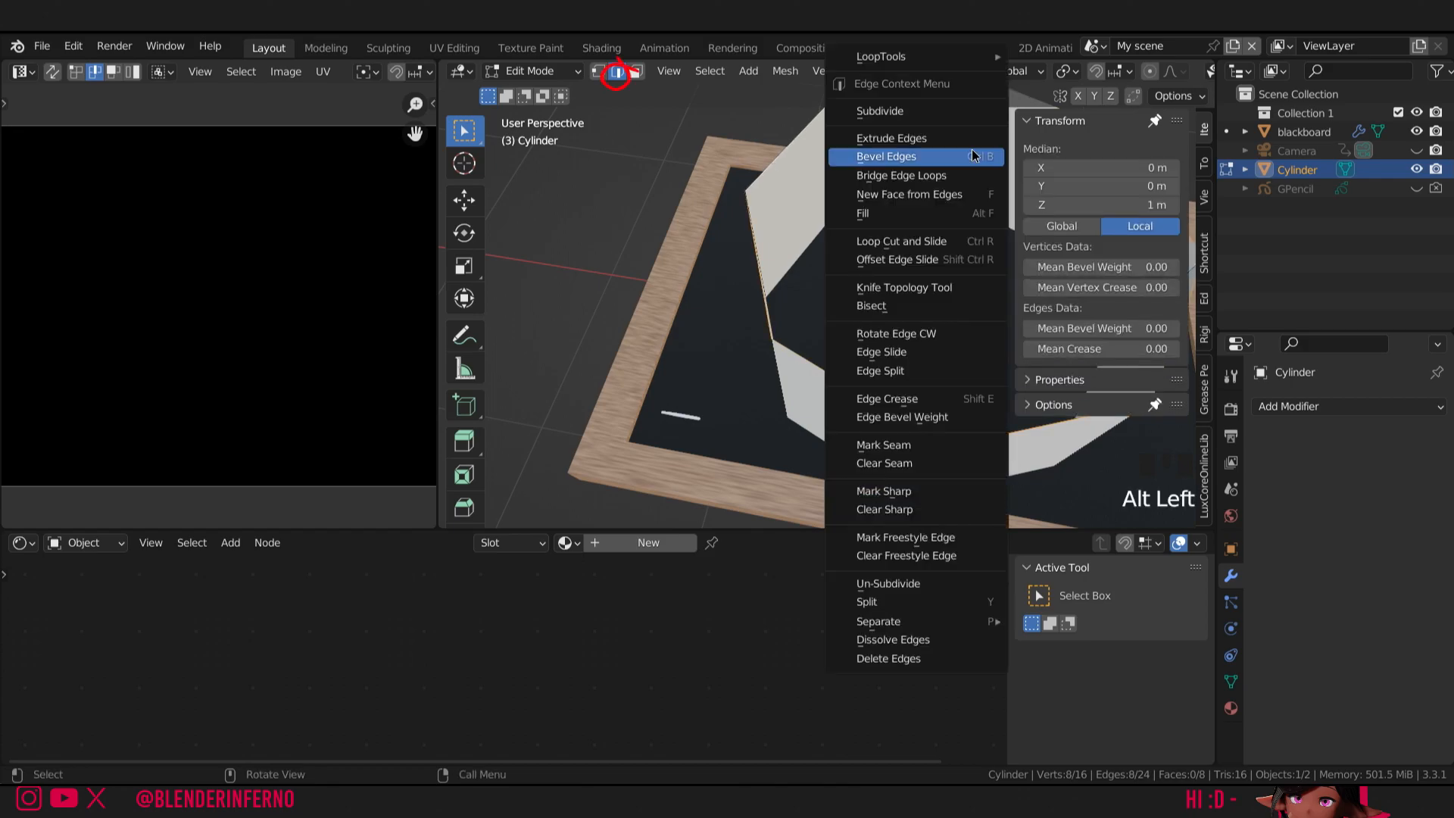
click(912, 69)
click(964, 300)
middle_drag(964, 300, 969, 91)
drag(960, 155, 960, 156)
scroll(931, 227, down, 5)
alt+click(890, 303)
alt+click(797, 378)
click(910, 71)
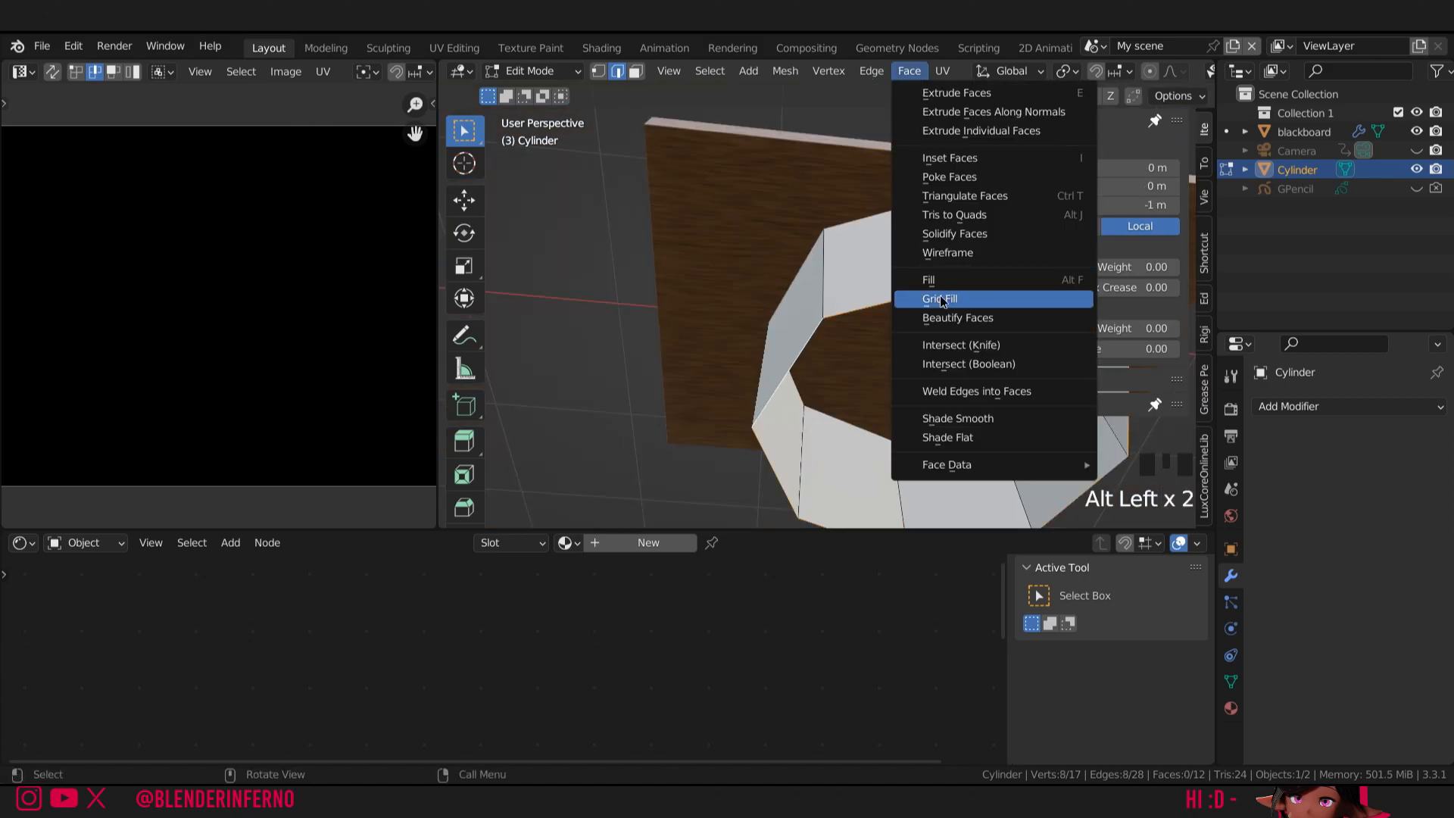
click(946, 298)
- Select all faces of both cylinder caps and inset them by about 0.2 m
scroll(966, 180, up, 5)
drag(987, 210, 986, 227)
shift+click(860, 227)
shift+click(921, 228)
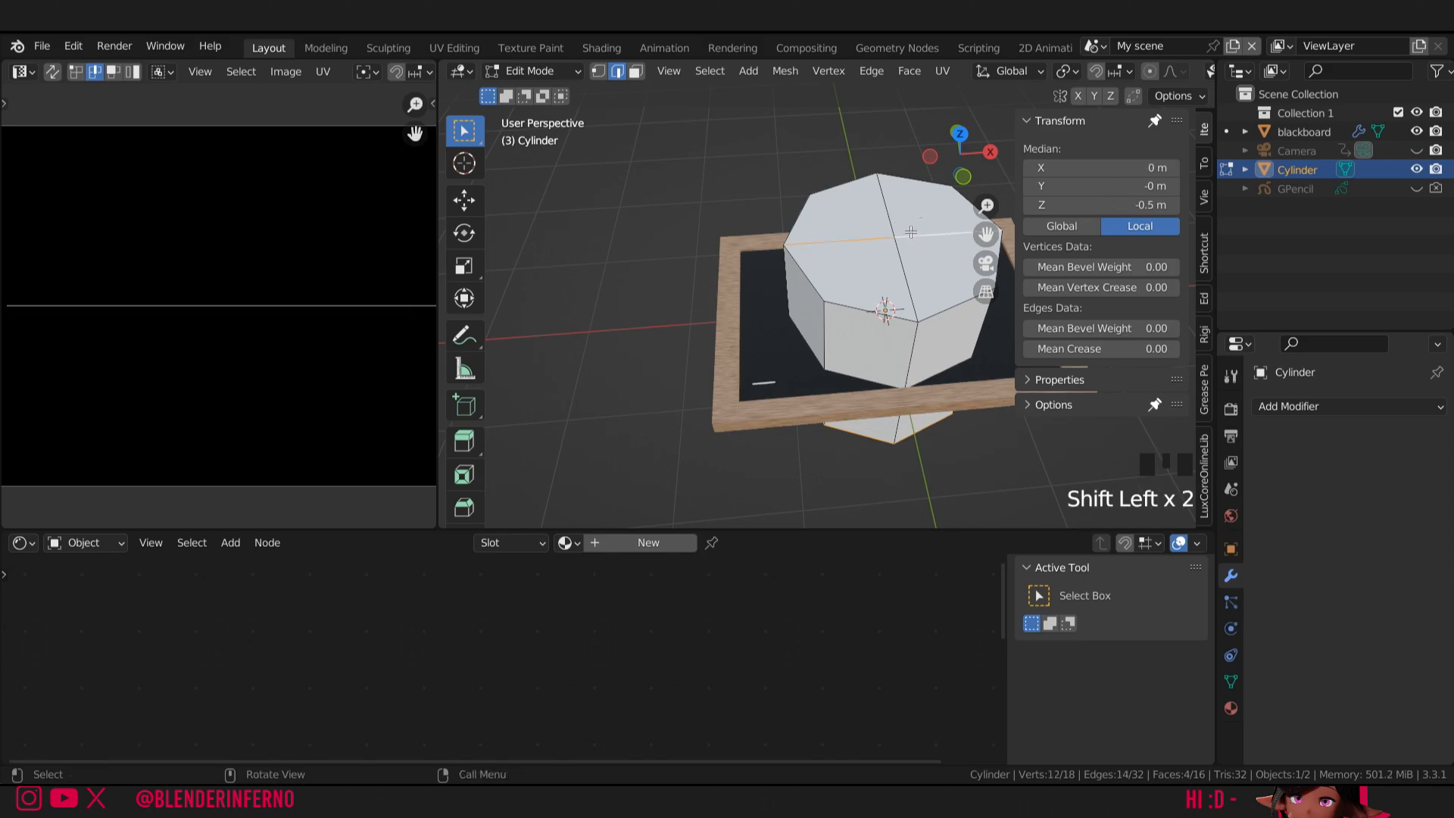
key(3)
click(864, 227)
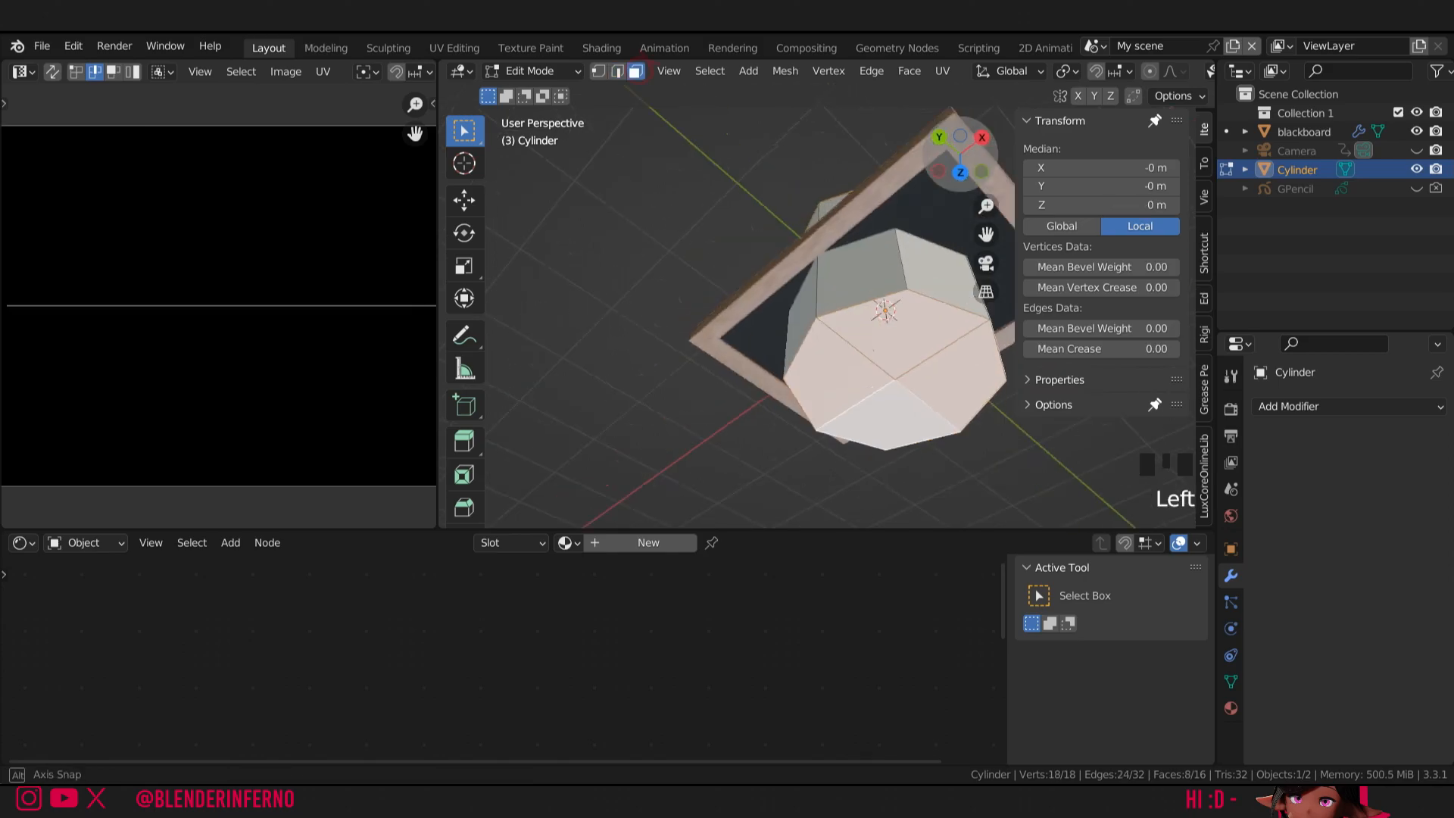
drag(960, 154, 1000, 121)
key(i)
click(878, 331)
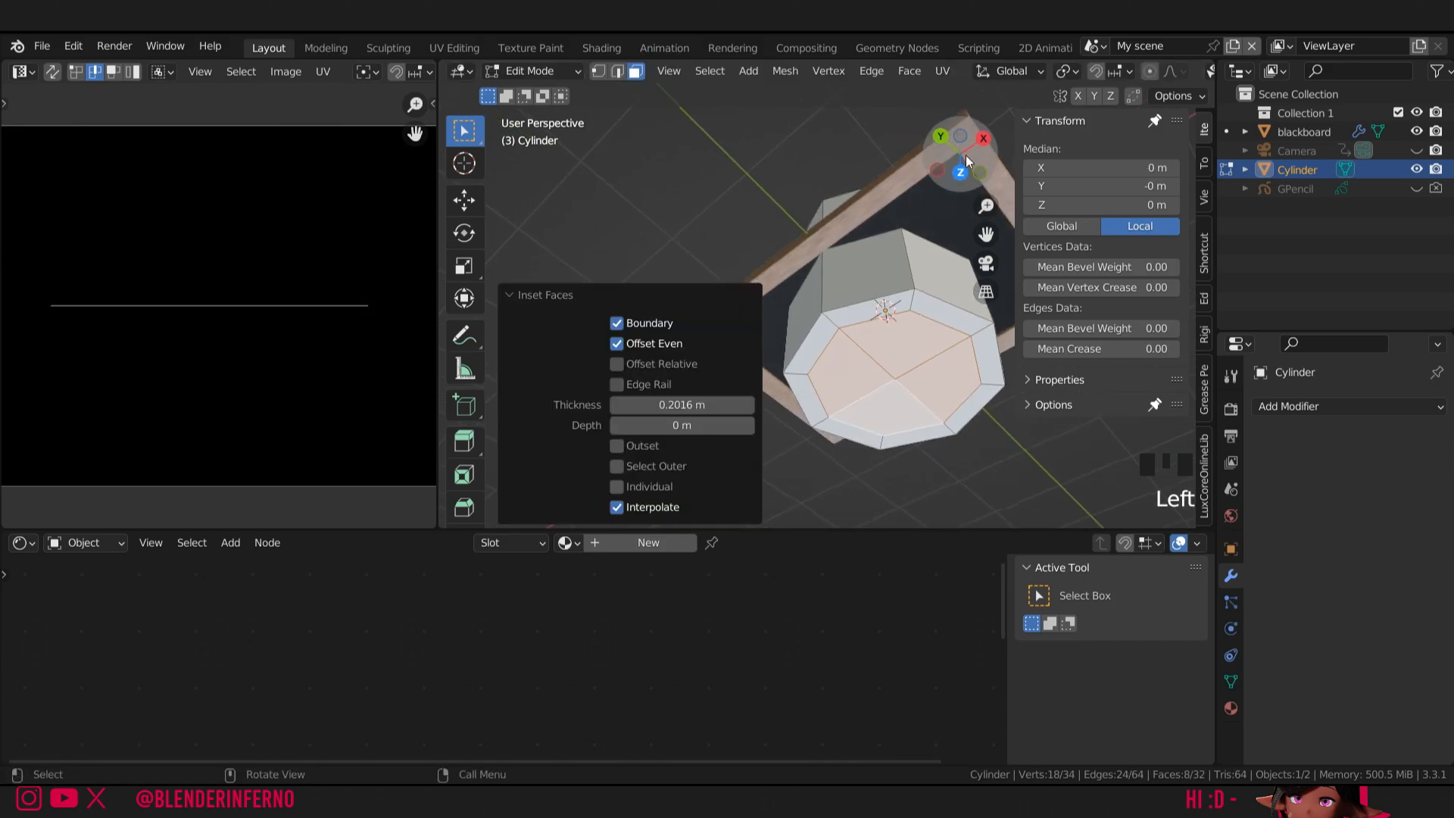
- Raise the top cap's centre vertex about 0.28 m along Z with proportional editing enabled
key(1)
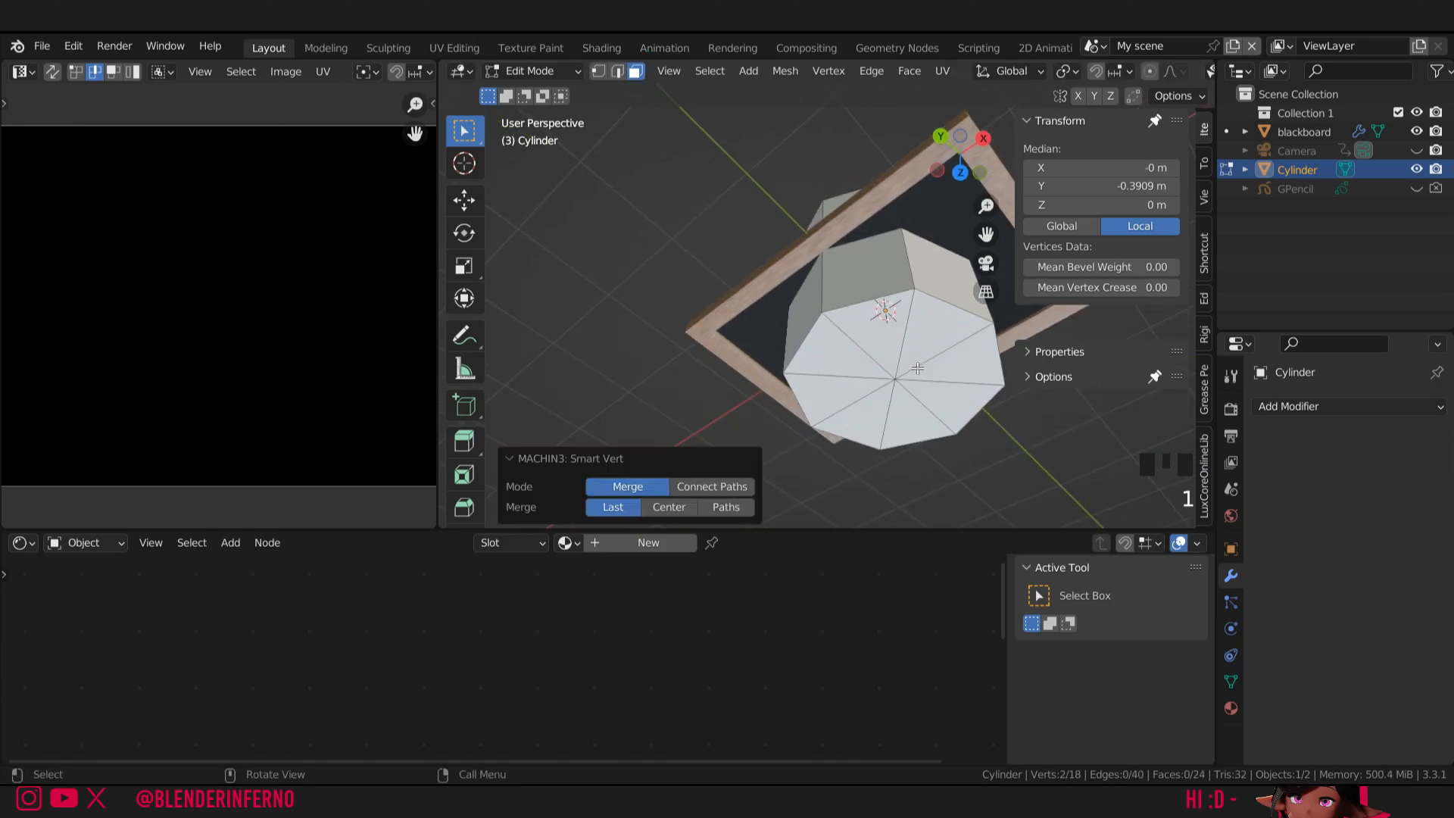
key(ctrl+z)
key(ctrl+1)
click(897, 378)
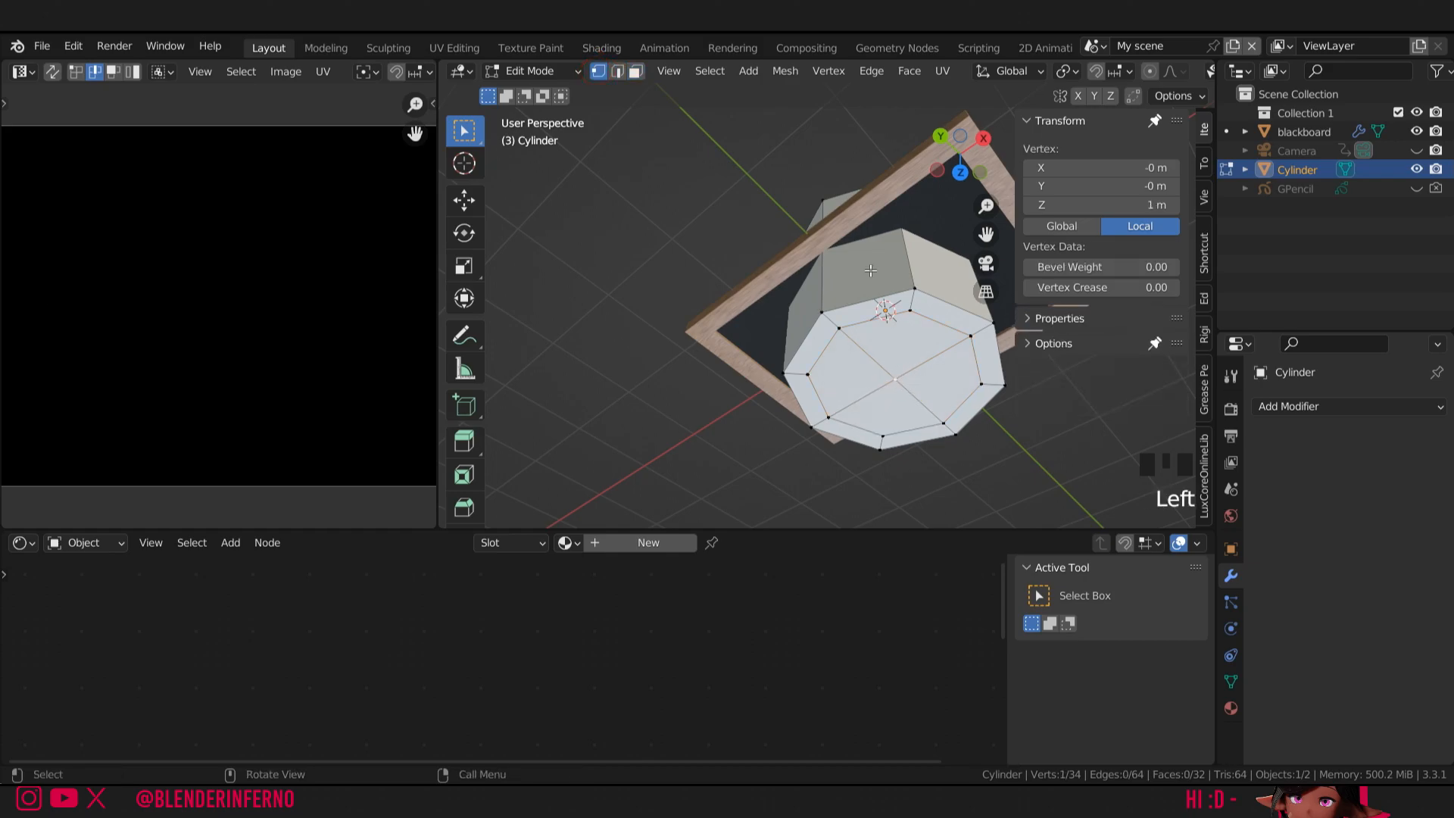
key(o)
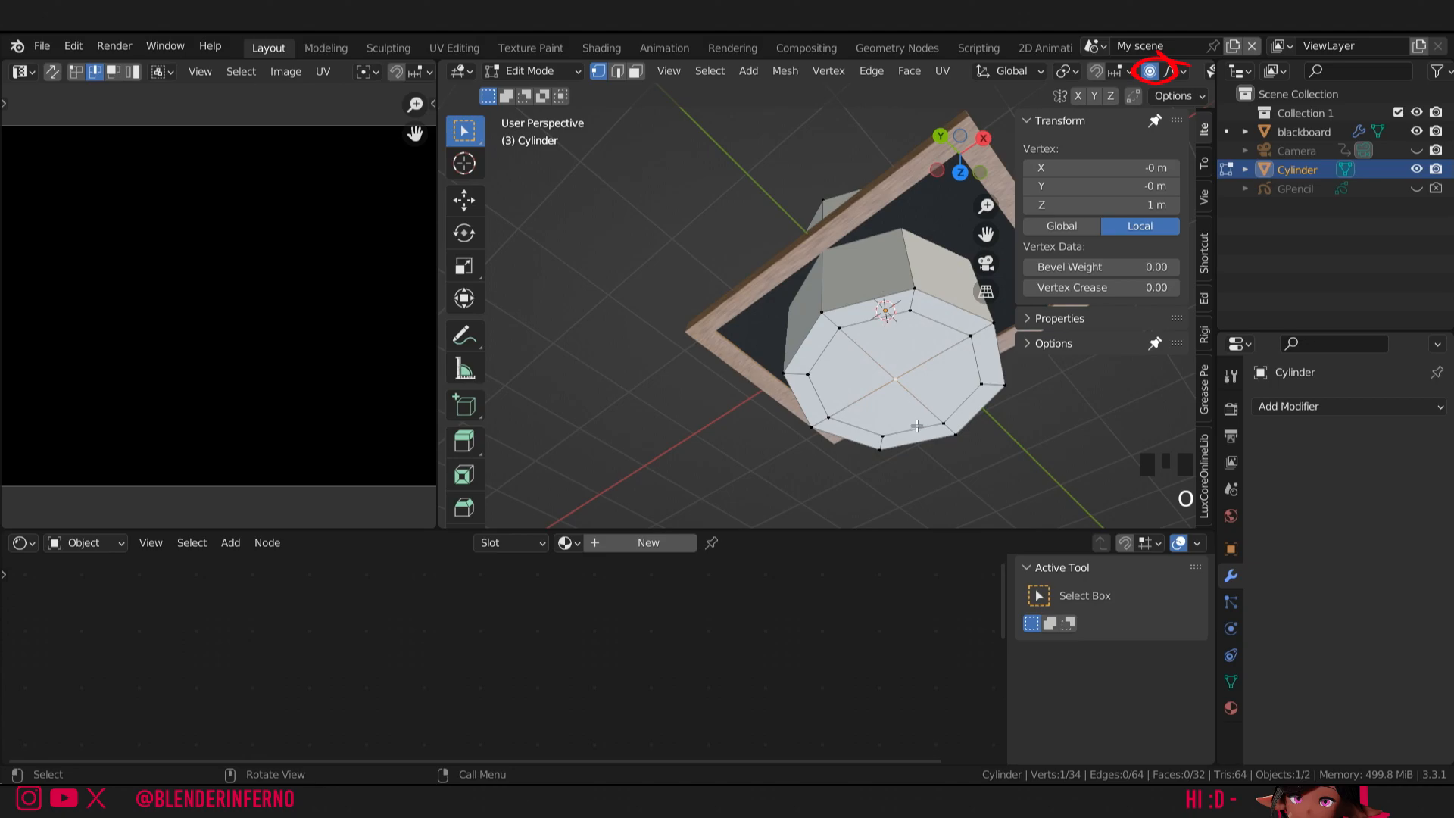
key(g)
key(z)
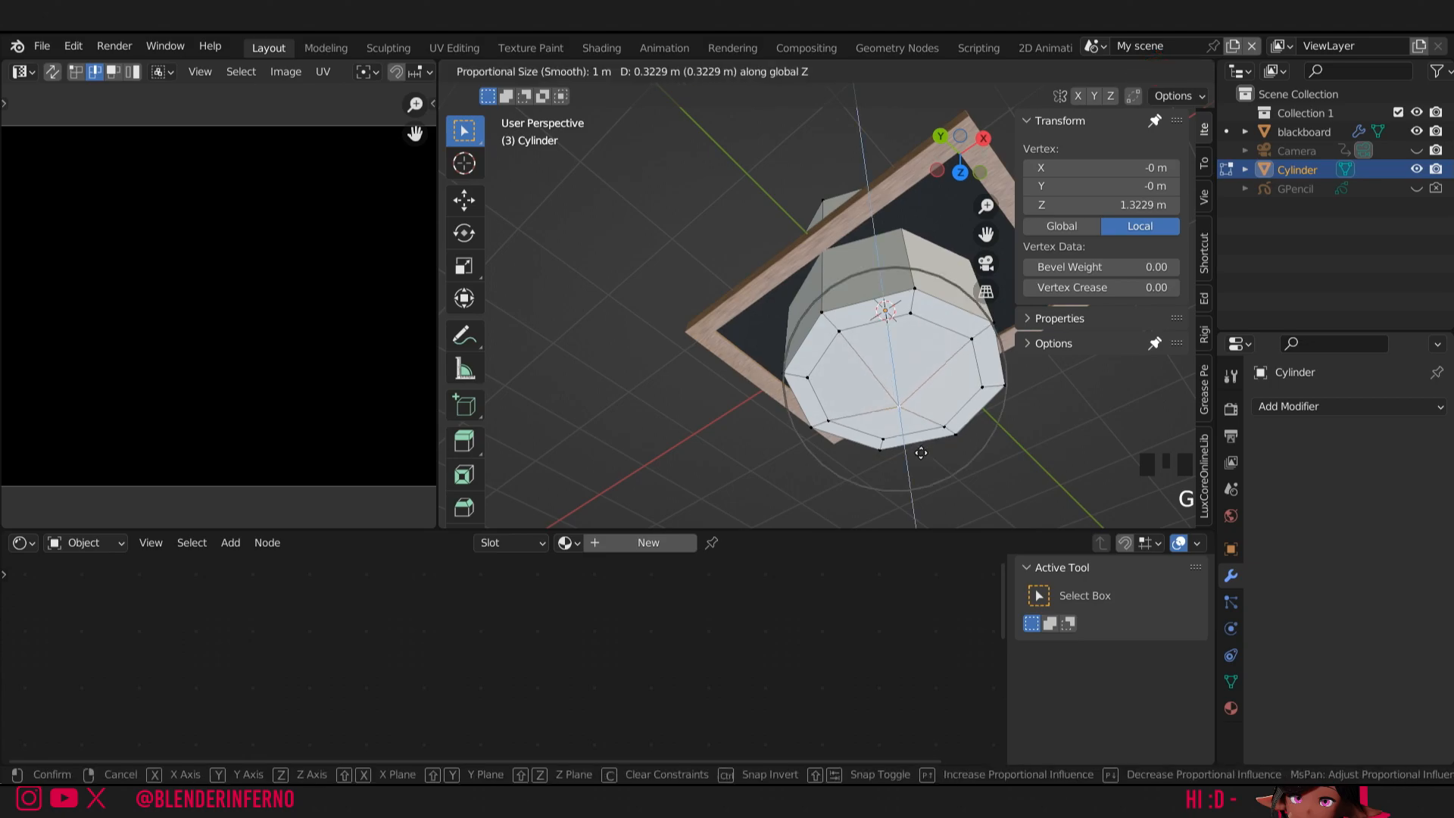
click(921, 455)
middle_drag(920, 454, 1136, 424)
- Add a Subdivision Surface modifier to the cylinder and display its result on the edit cage
click(1319, 403)
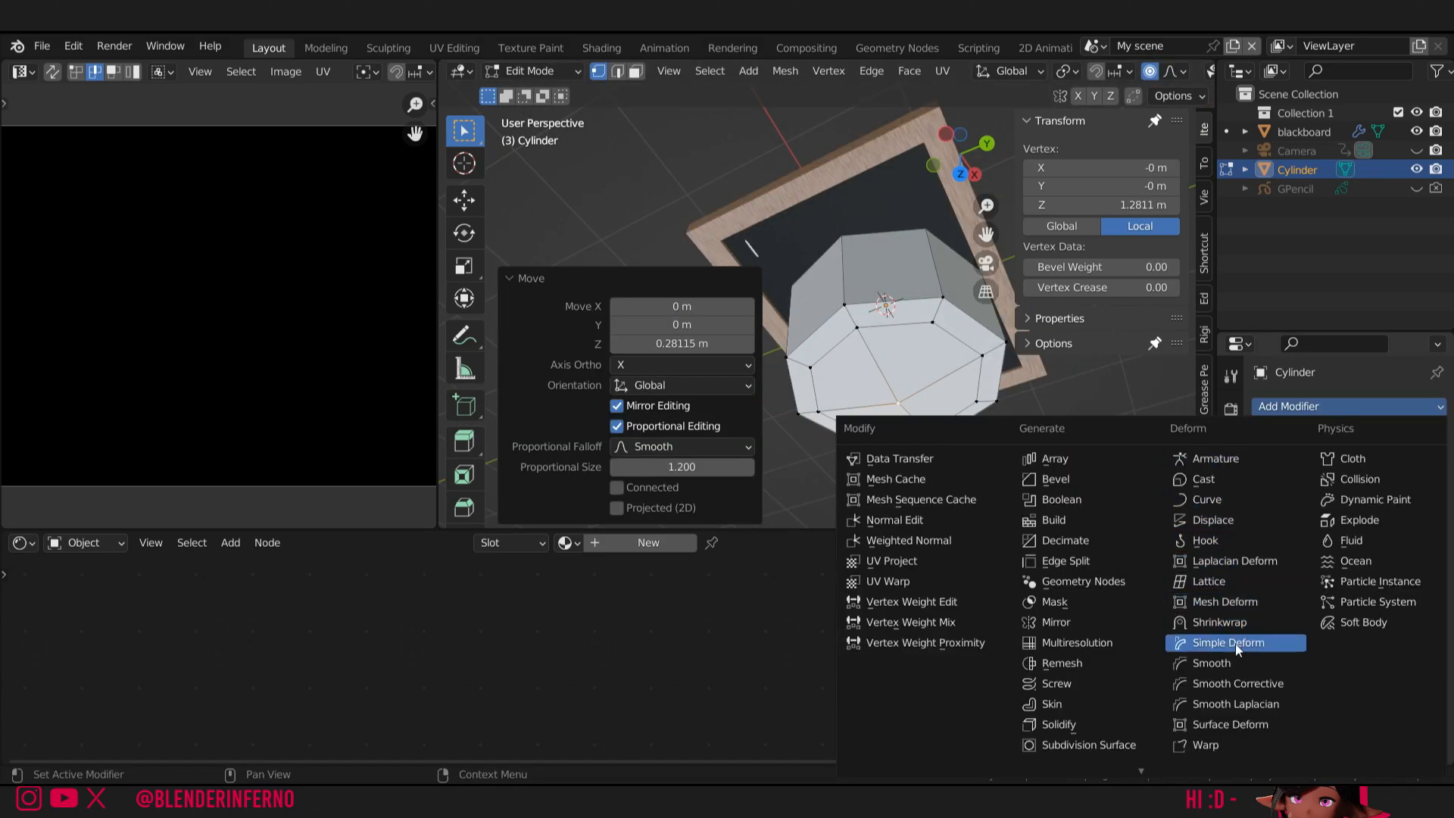
click(1083, 744)
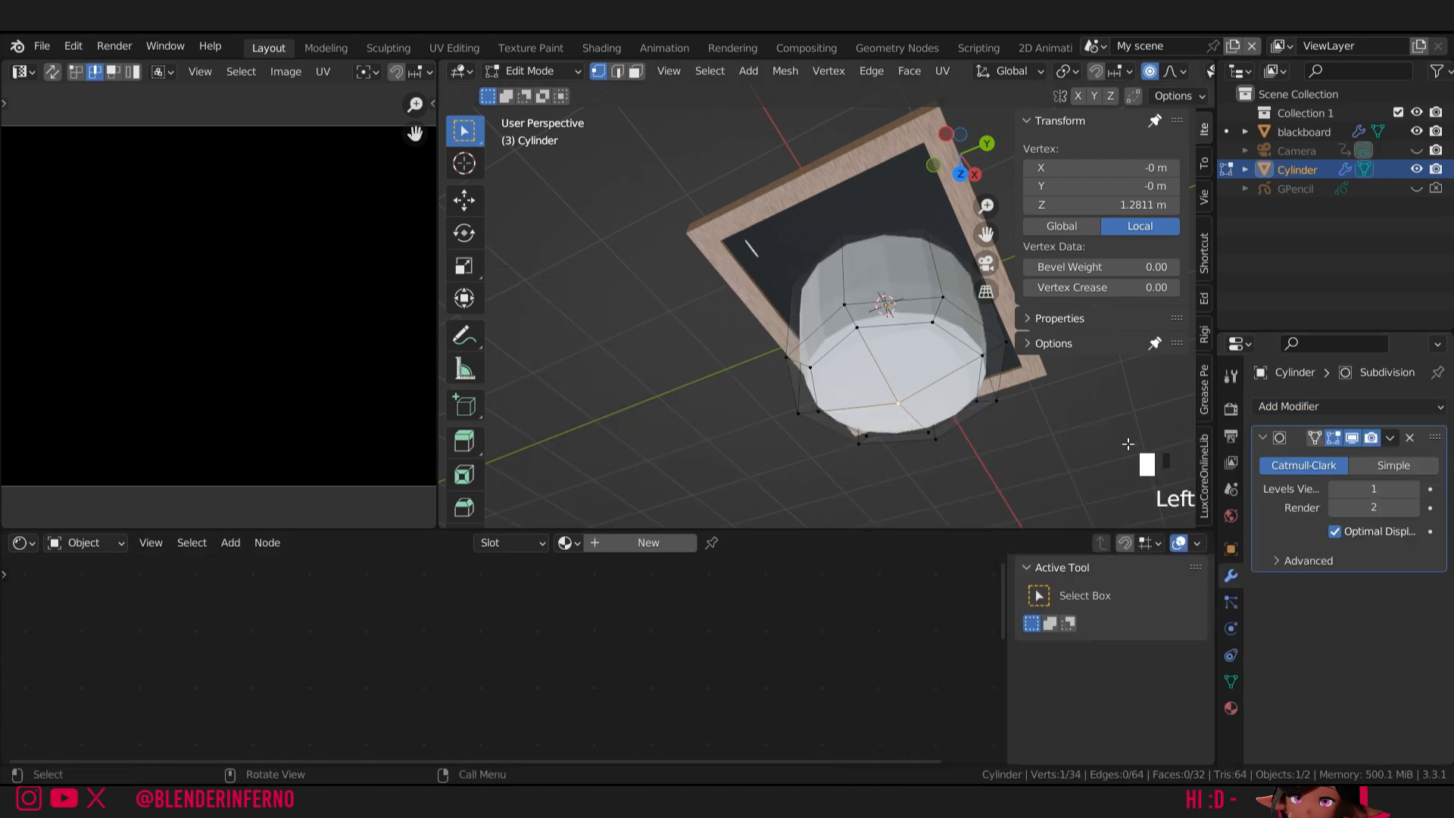
click(1315, 439)
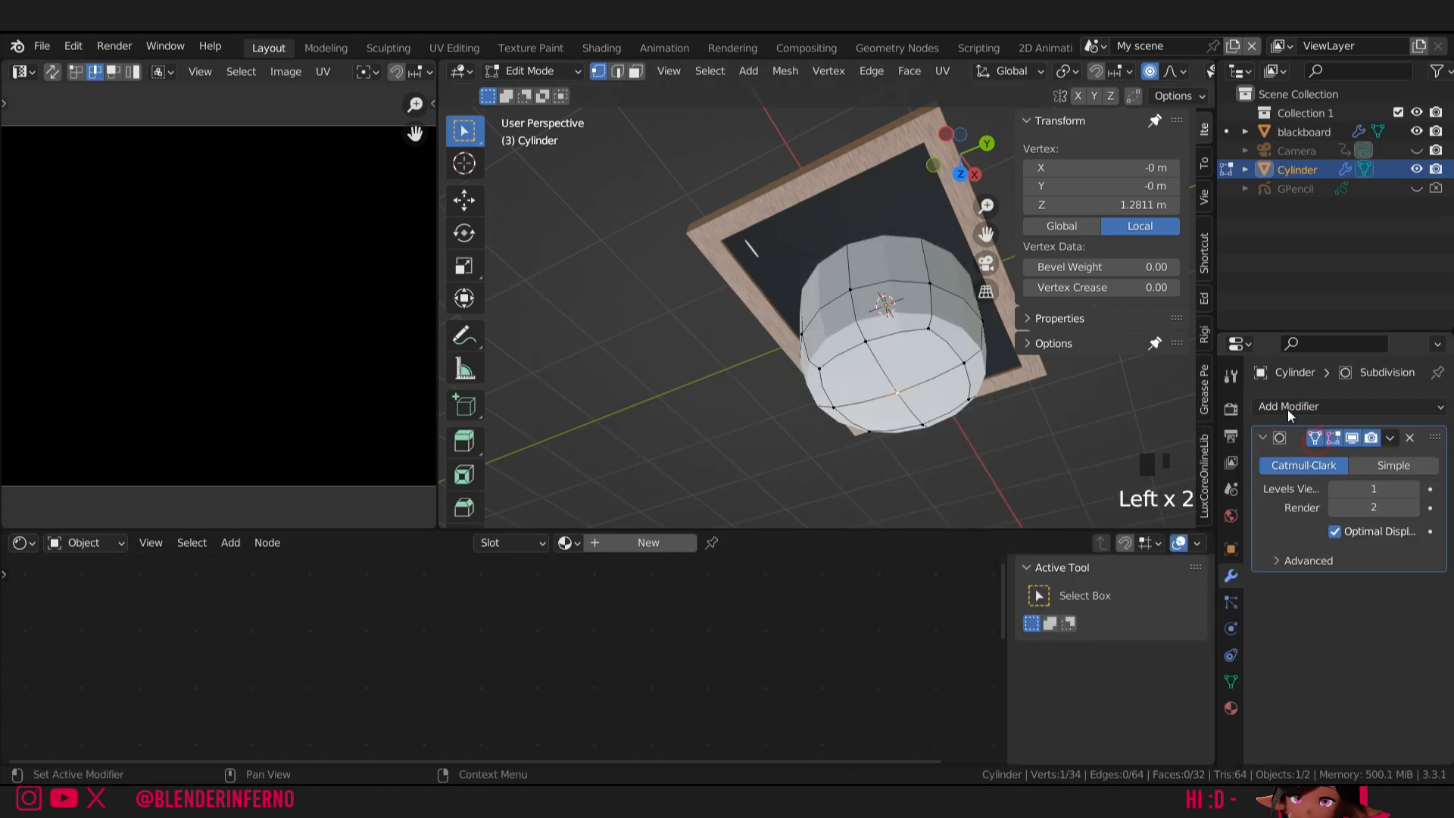
- Set the subdivision viewport level to 2 and move the top cap's centre vertex further outward along Z
mouse_move(986, 206)
mouse_down()
mouse_move(985, 136)
mouse_move(986, 195)
mouse_up()
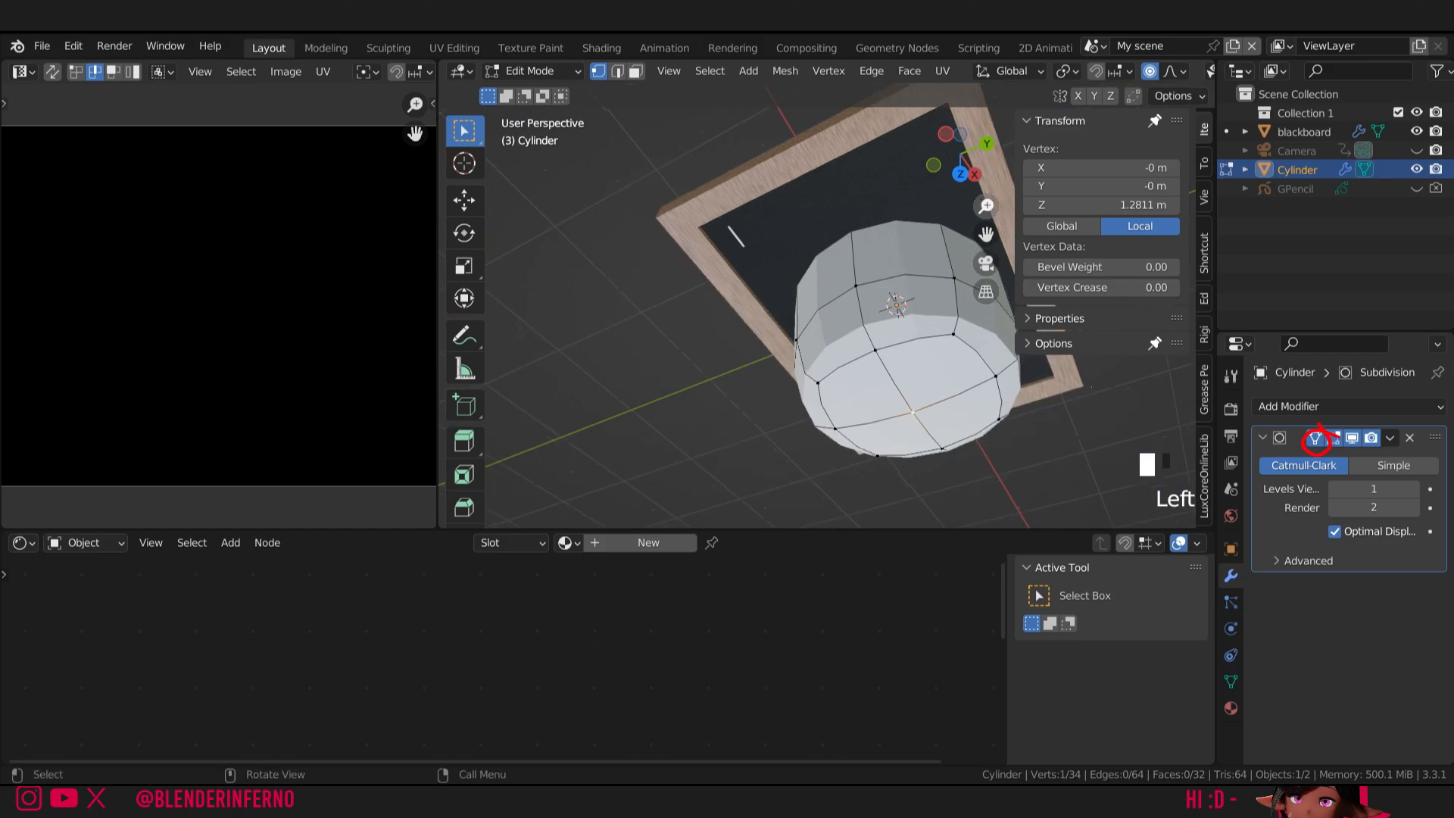
drag(958, 148, 932, 386)
key(g)
key(z)
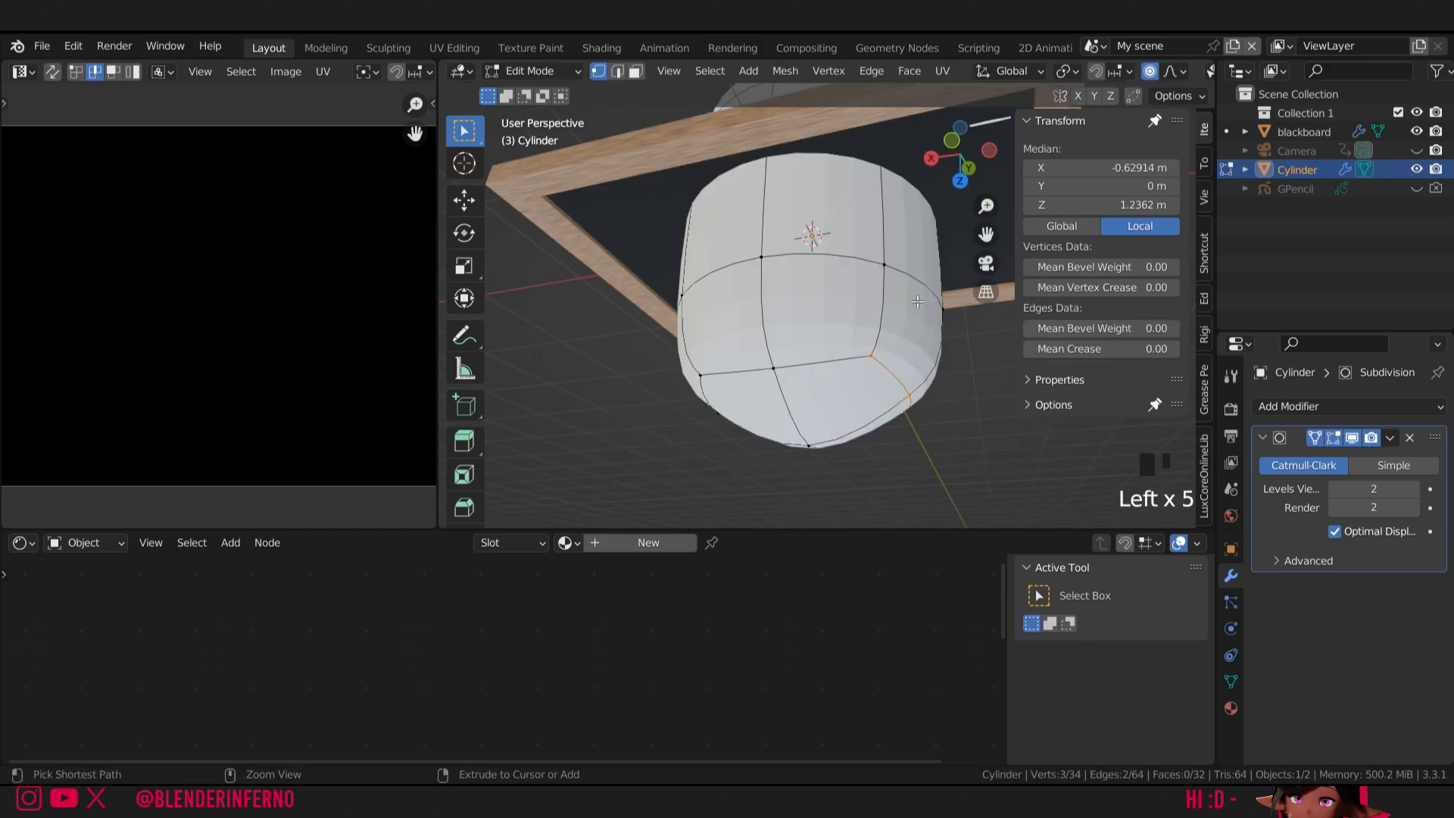
- Add an edge loop near the top cap's rim and scale the four inner cap faces to about 0.85 without proportional editing
key(ctrl+r)
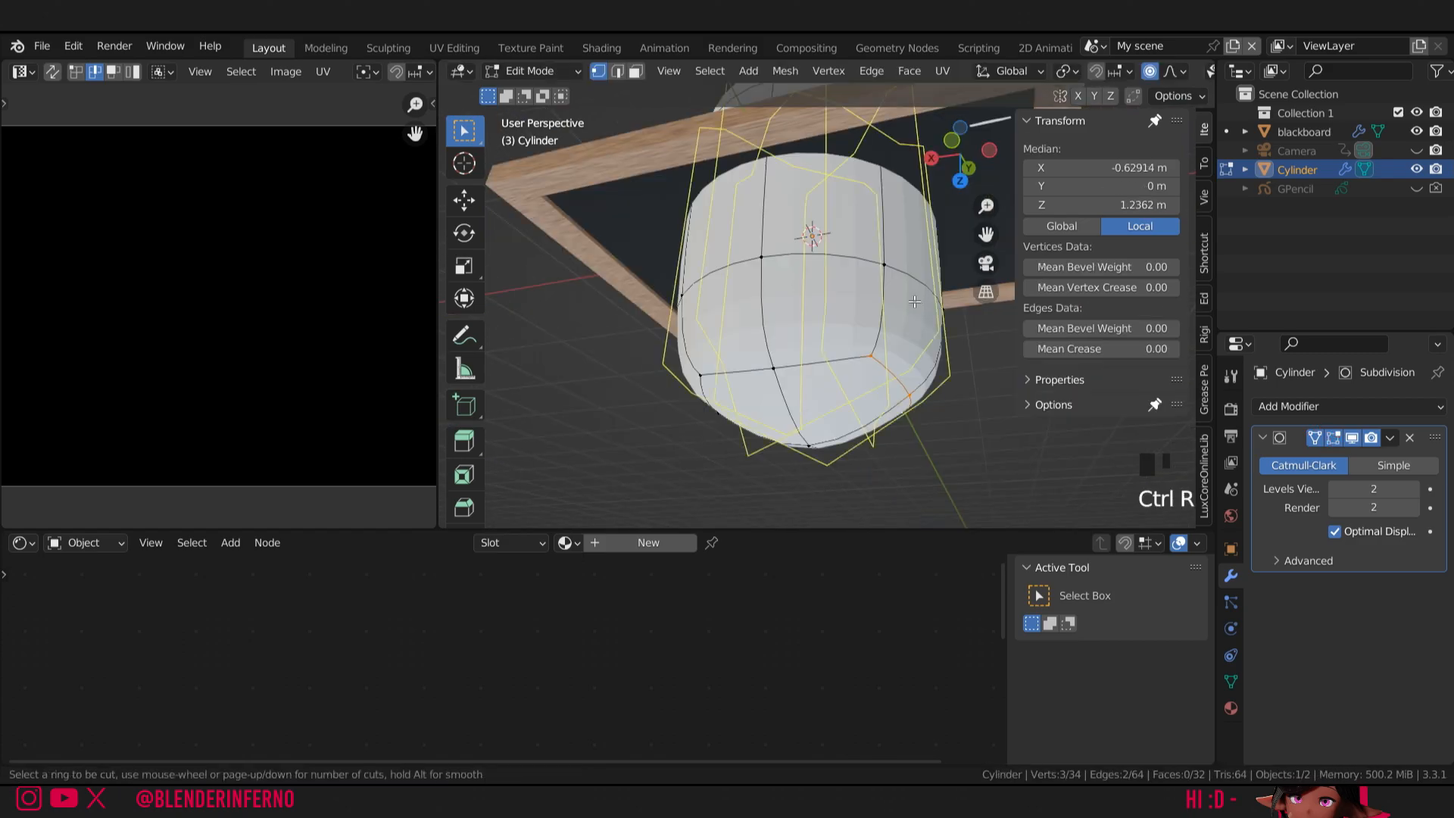
click(862, 310)
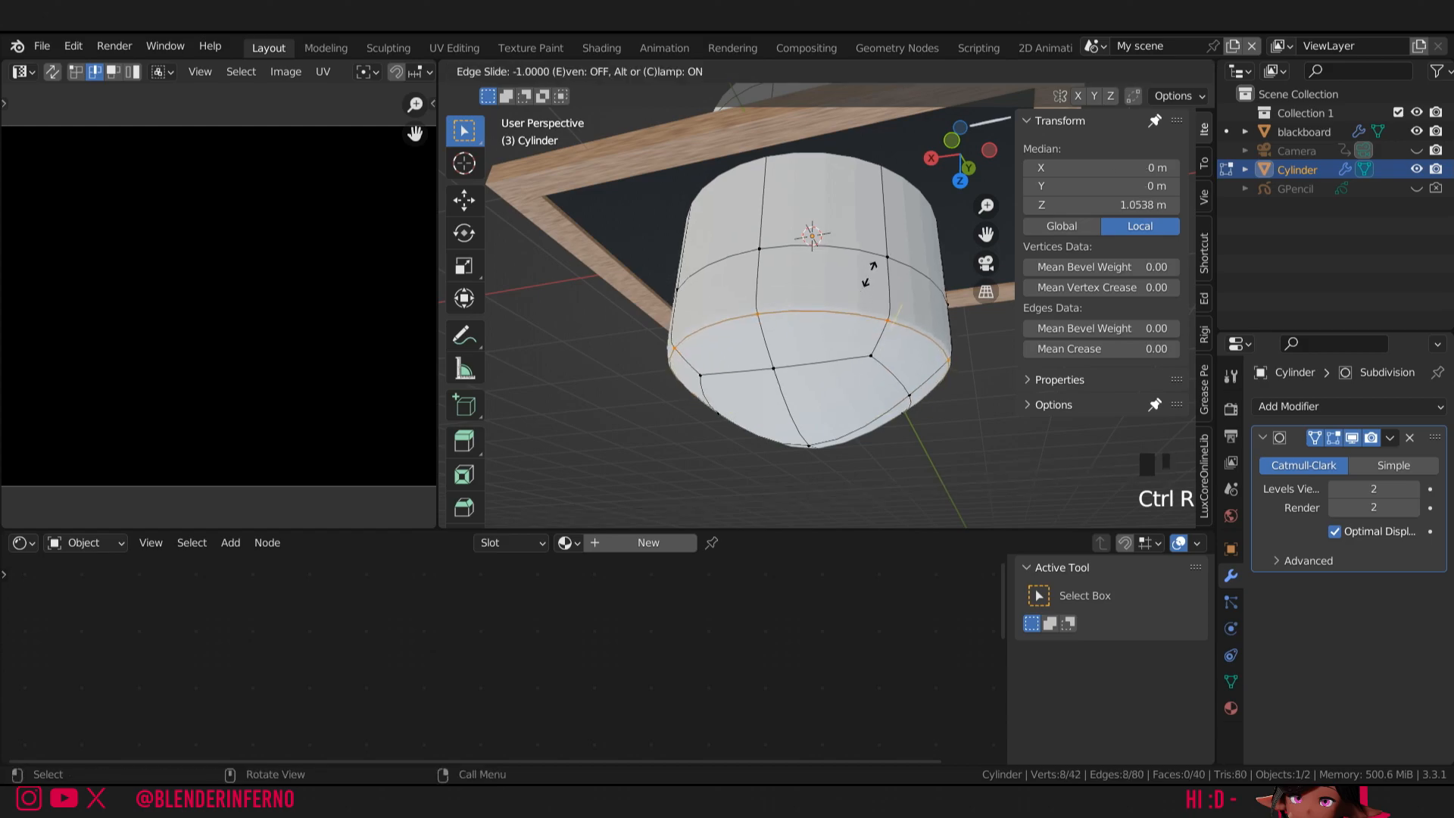
click(749, 398)
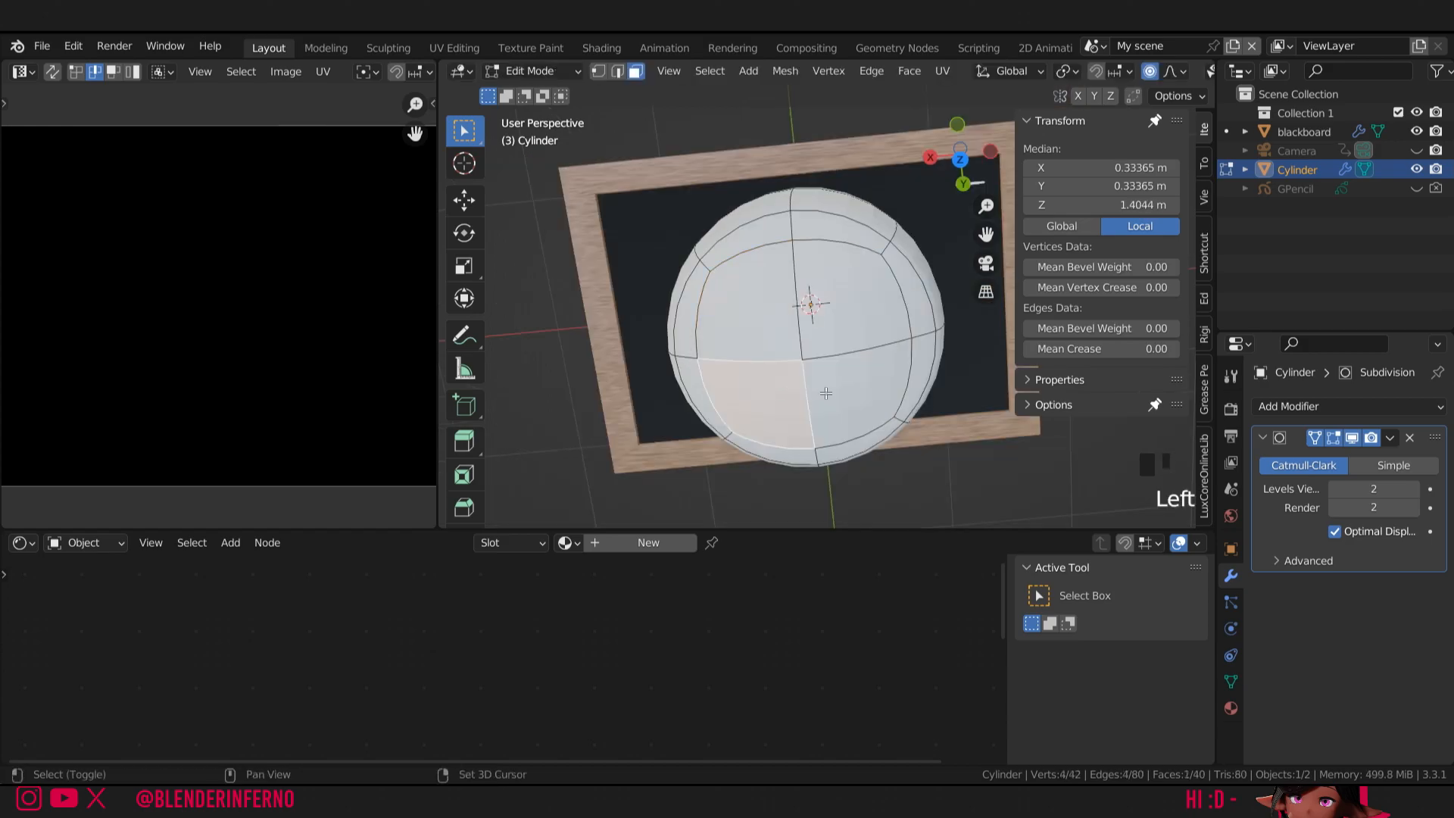
shift+click(855, 398)
shift+click(856, 291)
shift+click(782, 320)
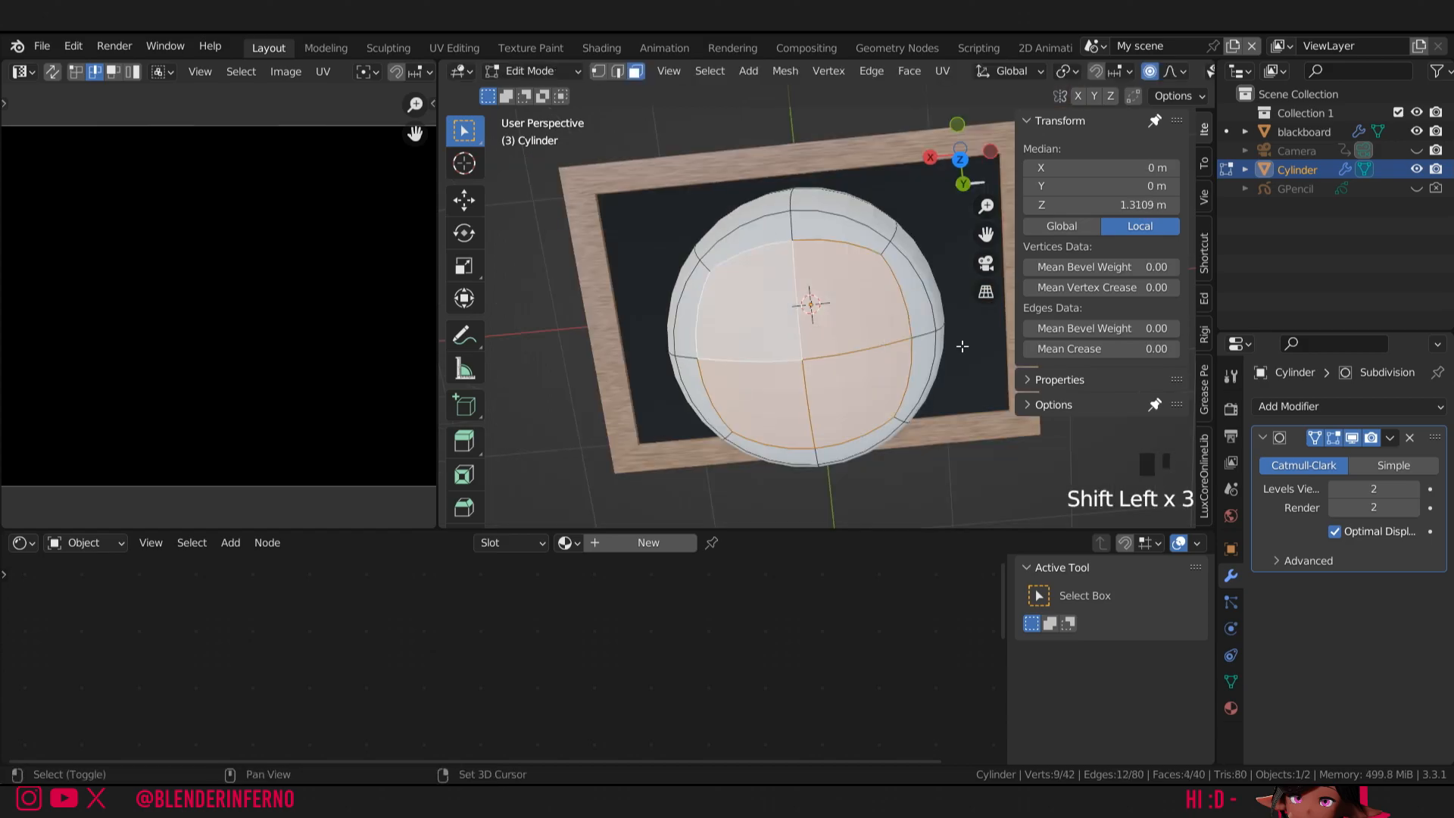
key(o)
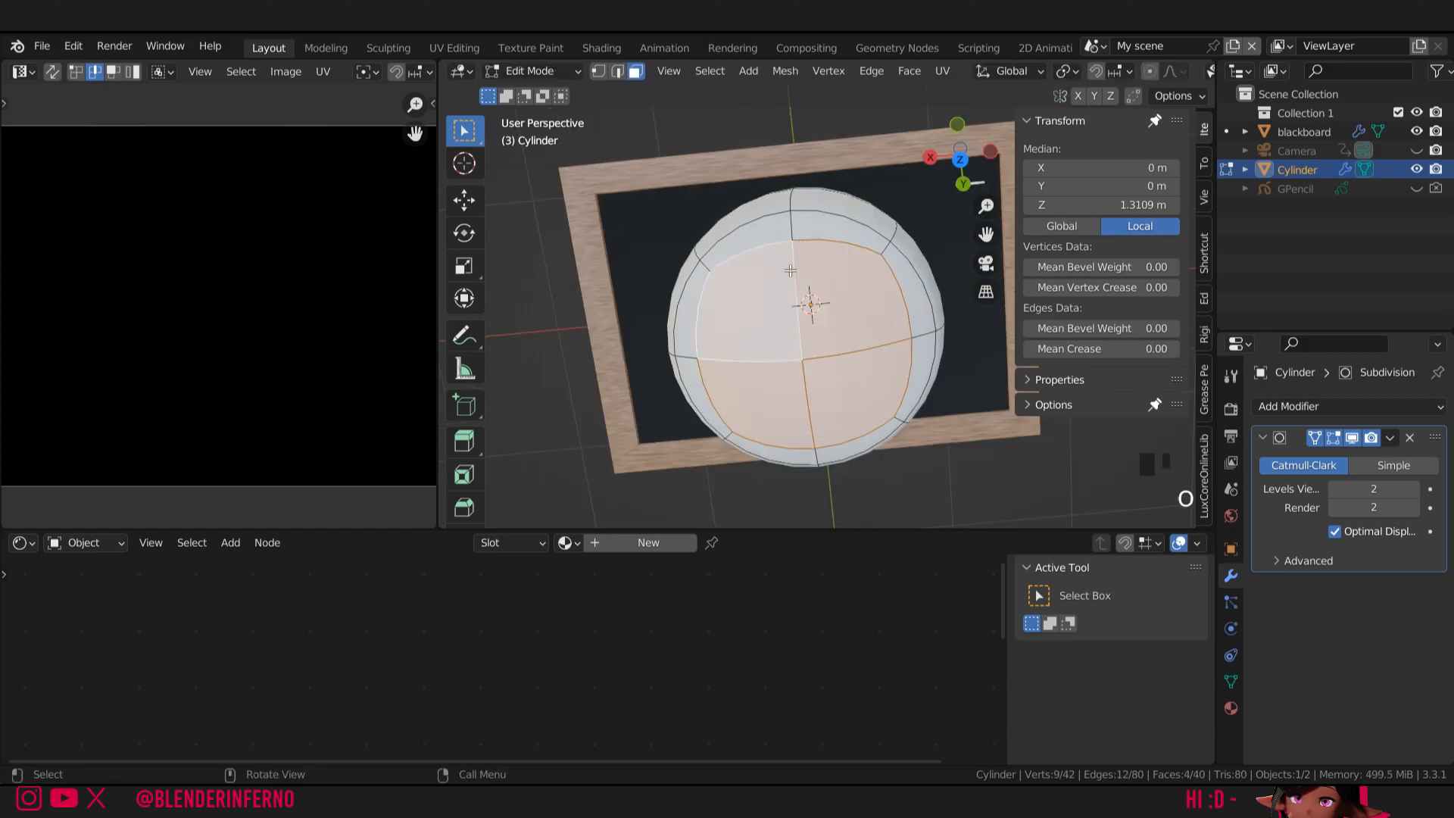
key(s)
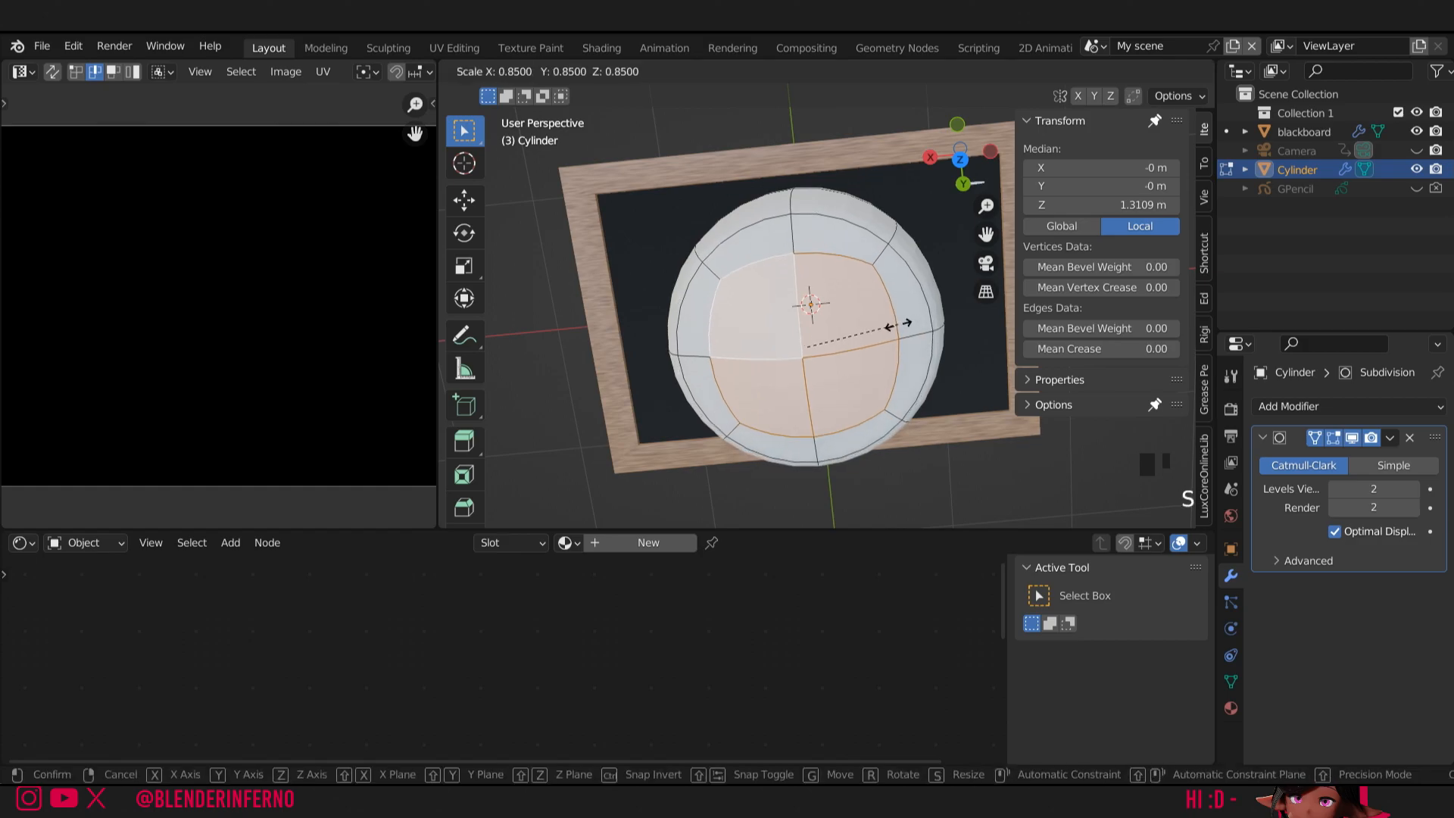
click(812, 327)
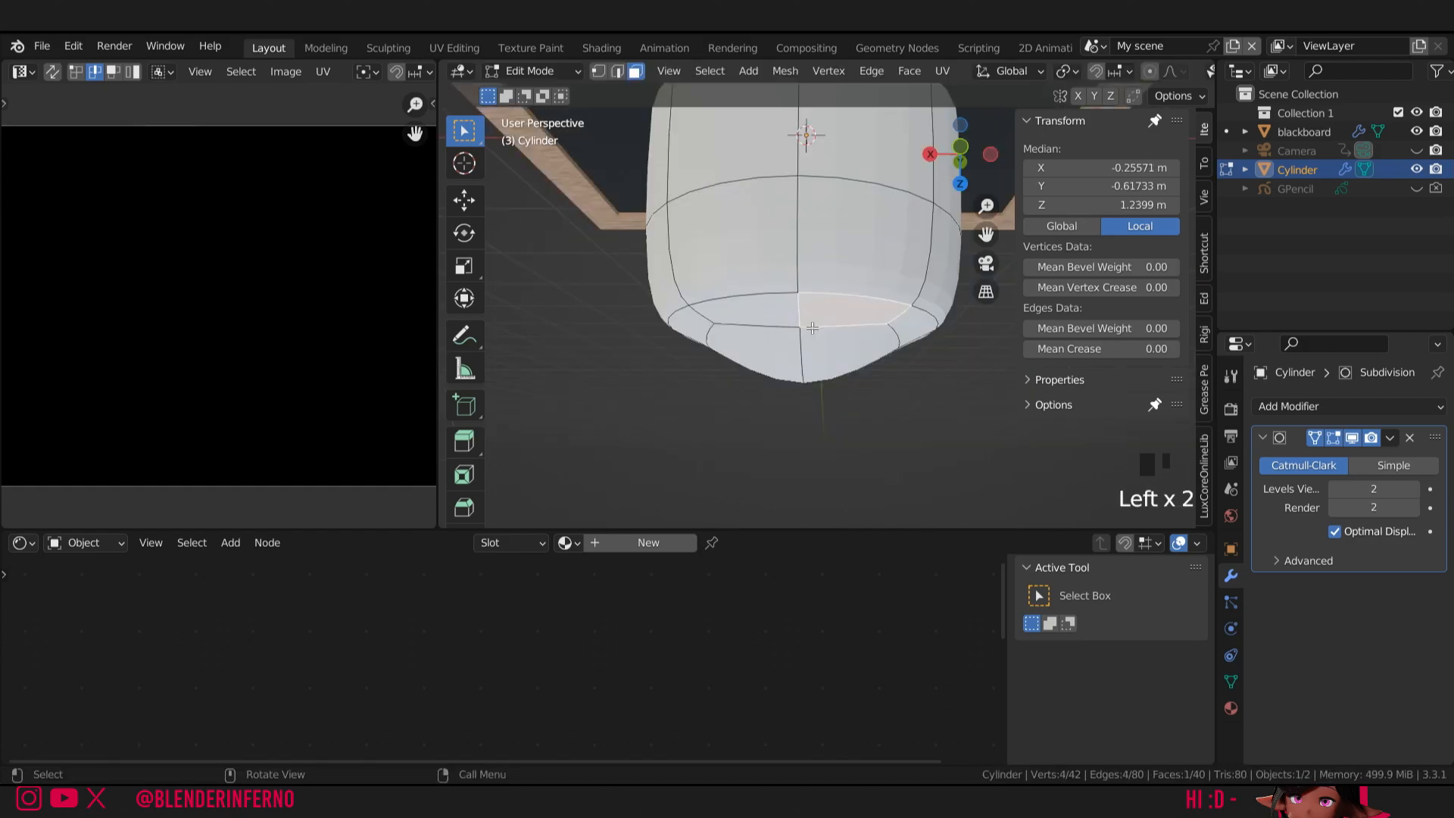
- Select the ring of edges around the inner top cap faces and move it outward along Z to round the end
key(2)
click(767, 324)
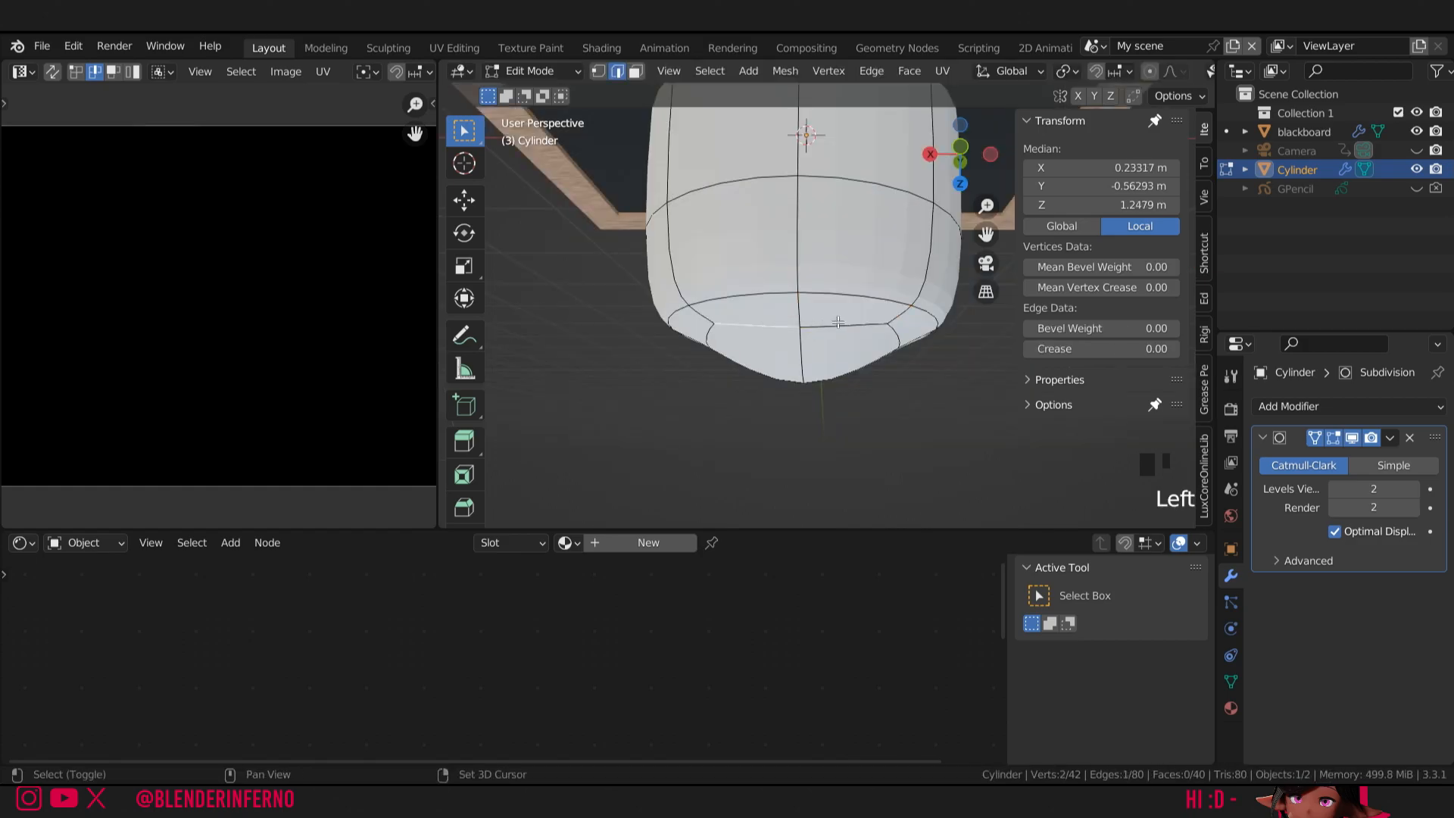
shift+click(839, 323)
drag(982, 173, 812, 98)
shift+click(809, 272)
shift+click(863, 216)
key(g)
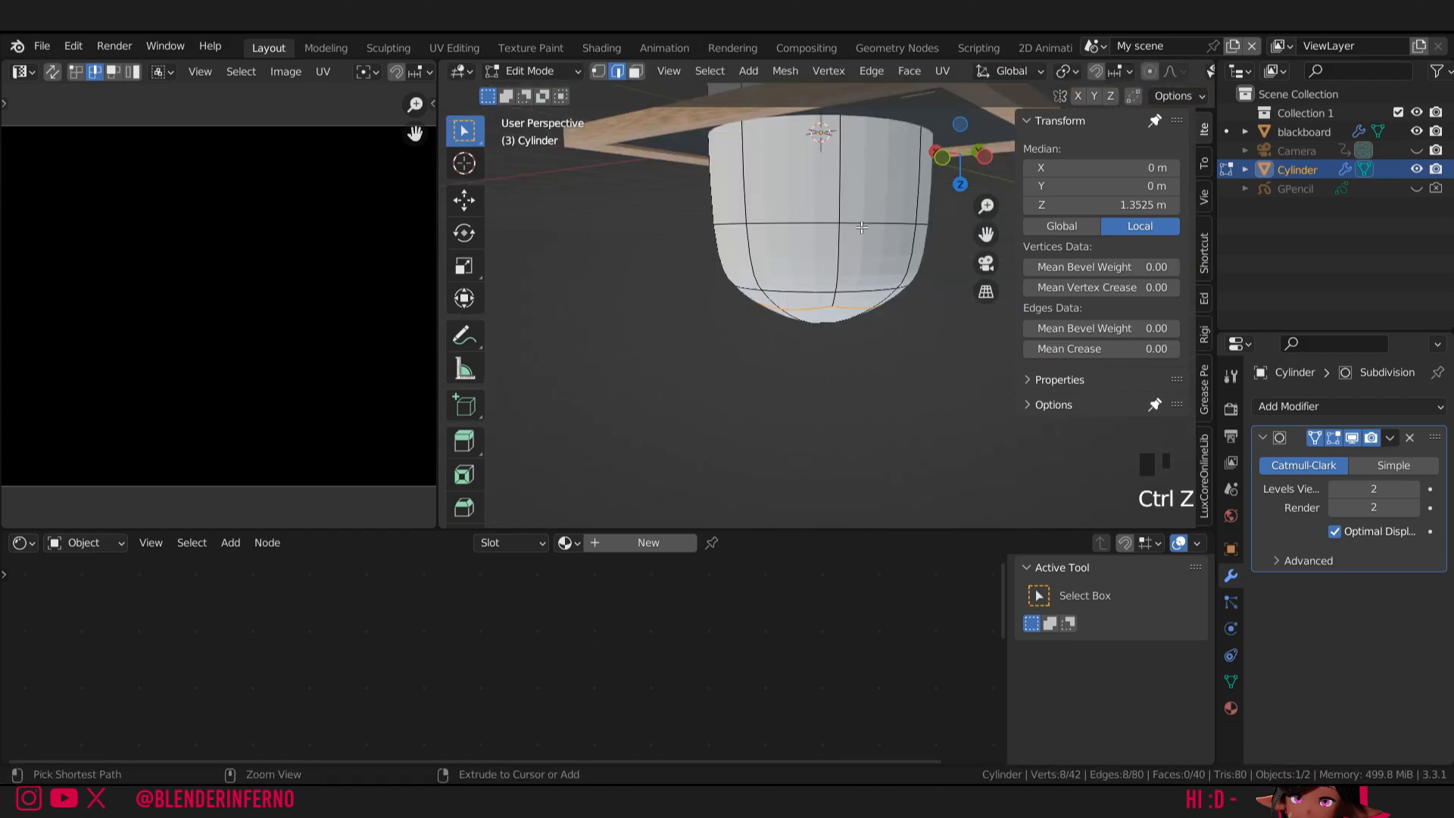
- Add an edge loop around the cylinder's side with a slide factor of about -0.73, and a second loop near the flat end
key(ctrl+r)
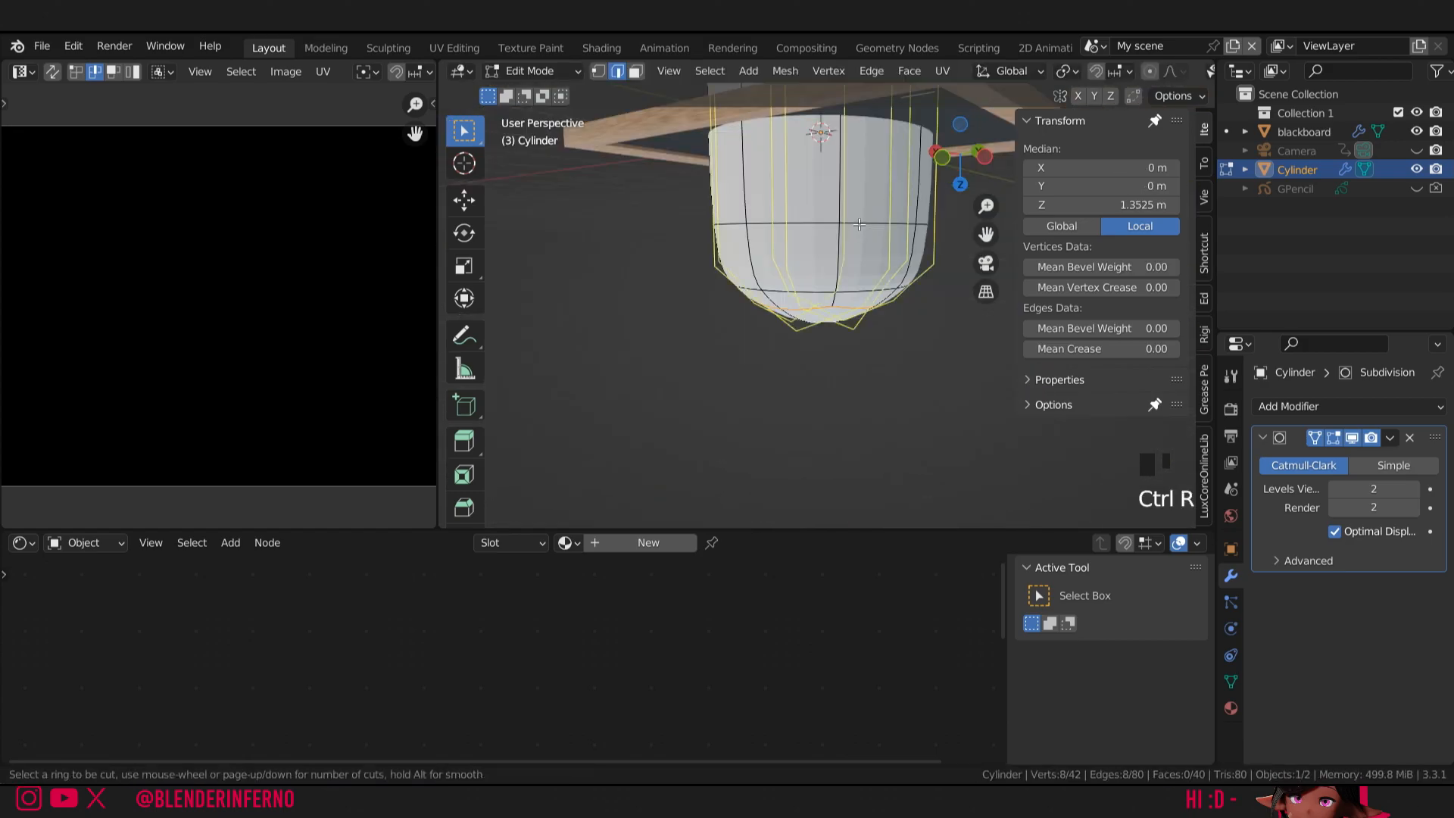
click(848, 203)
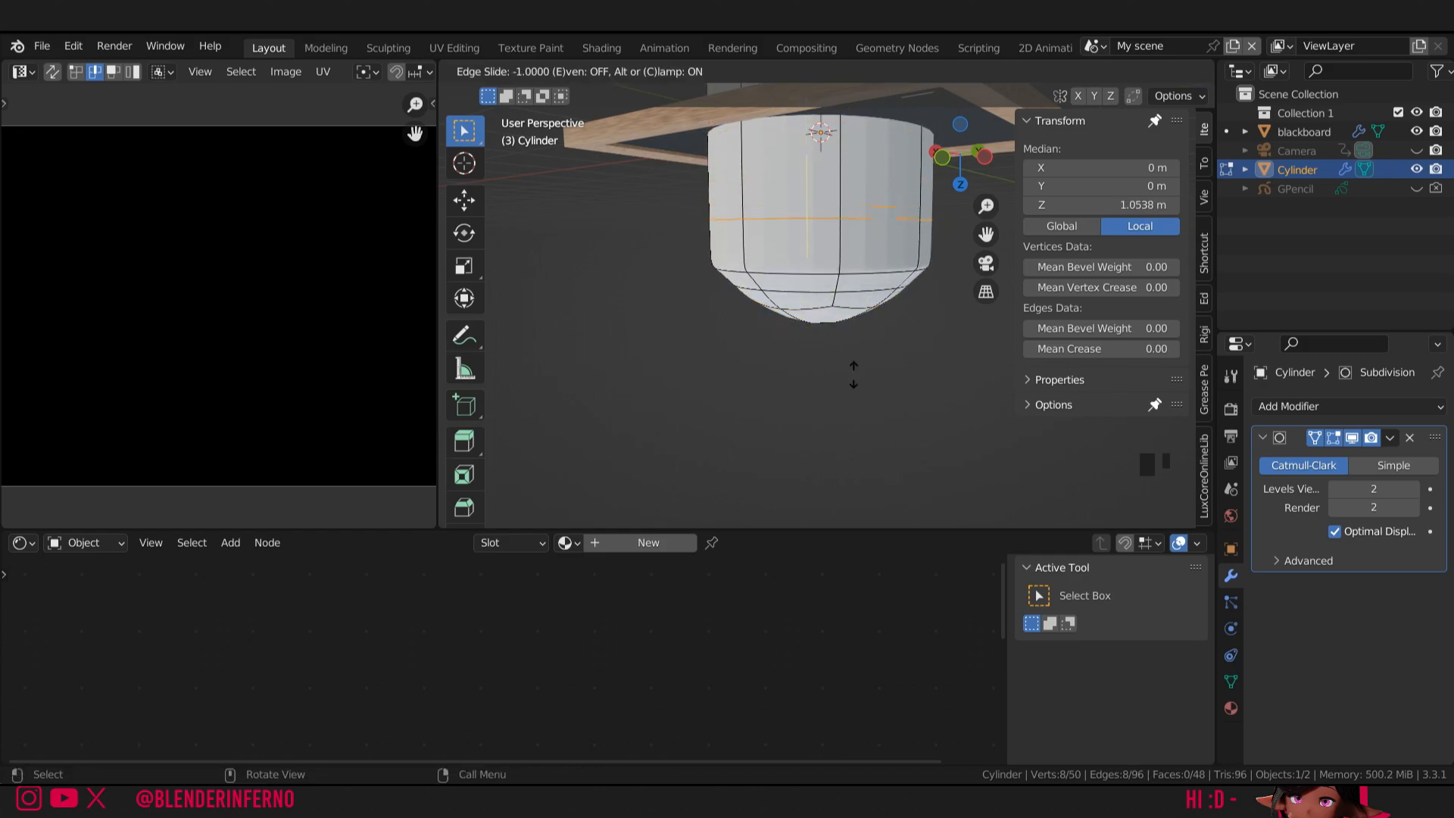
click(866, 321)
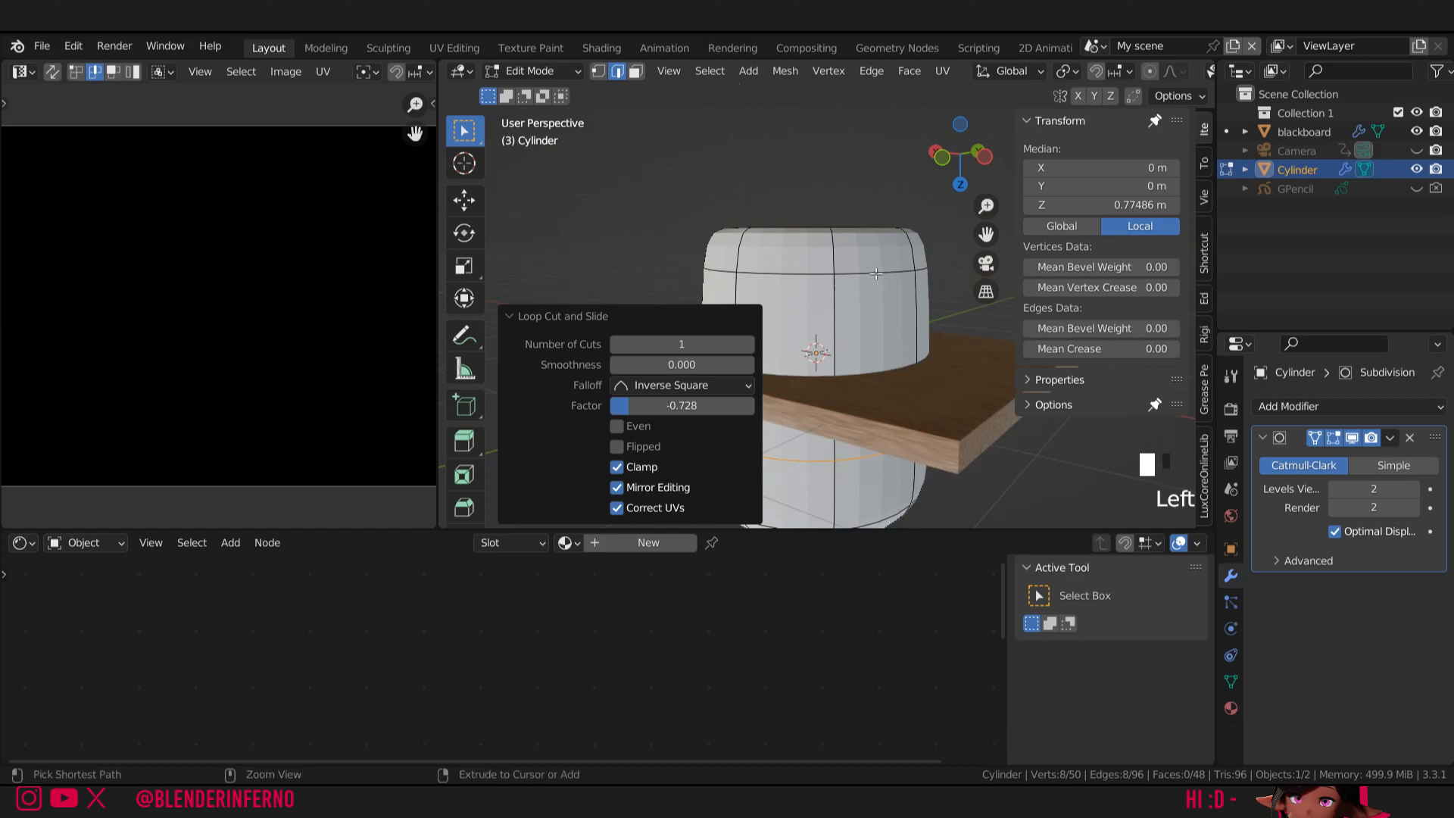
key(ctrl+r)
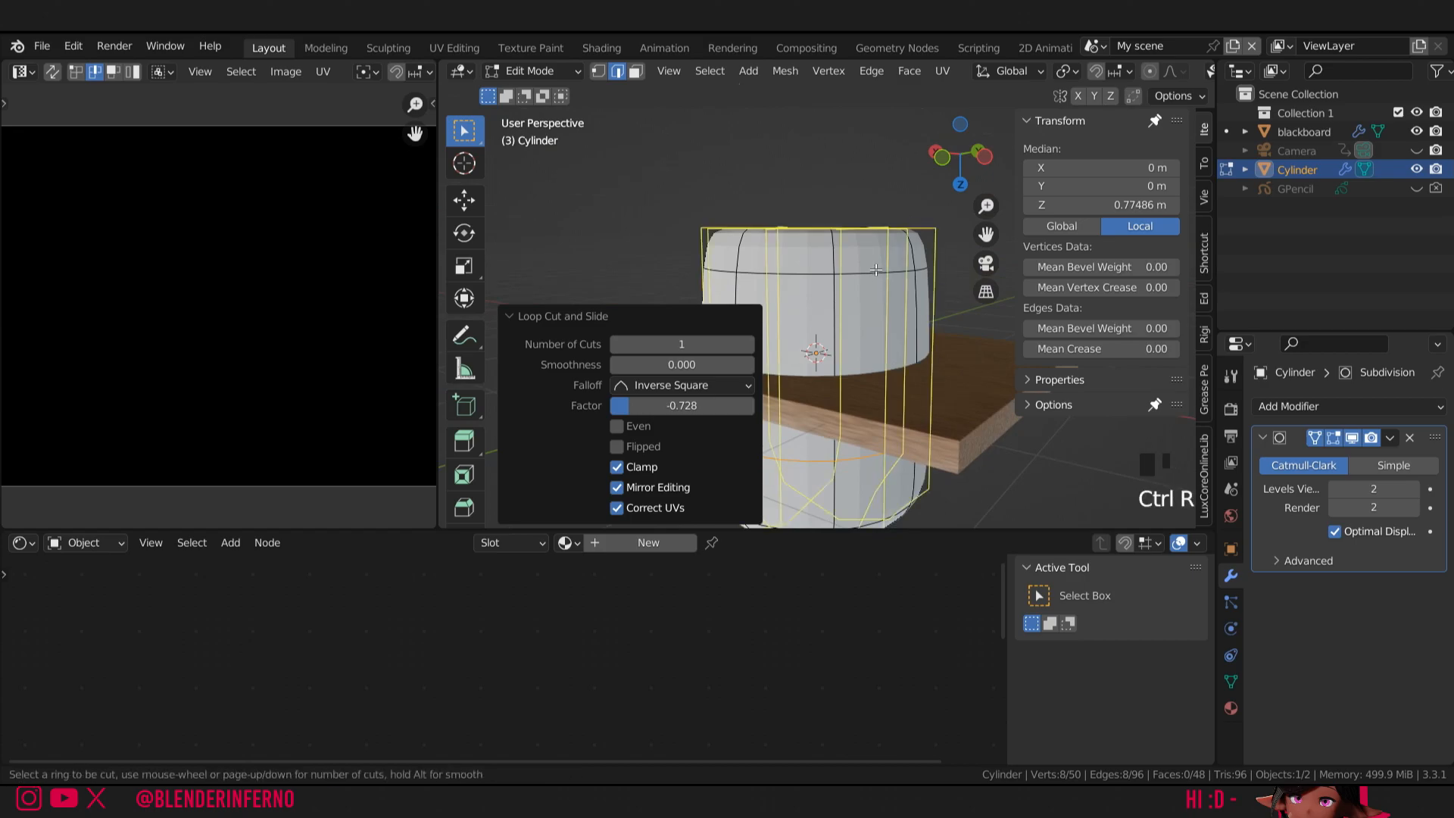
click(826, 249)
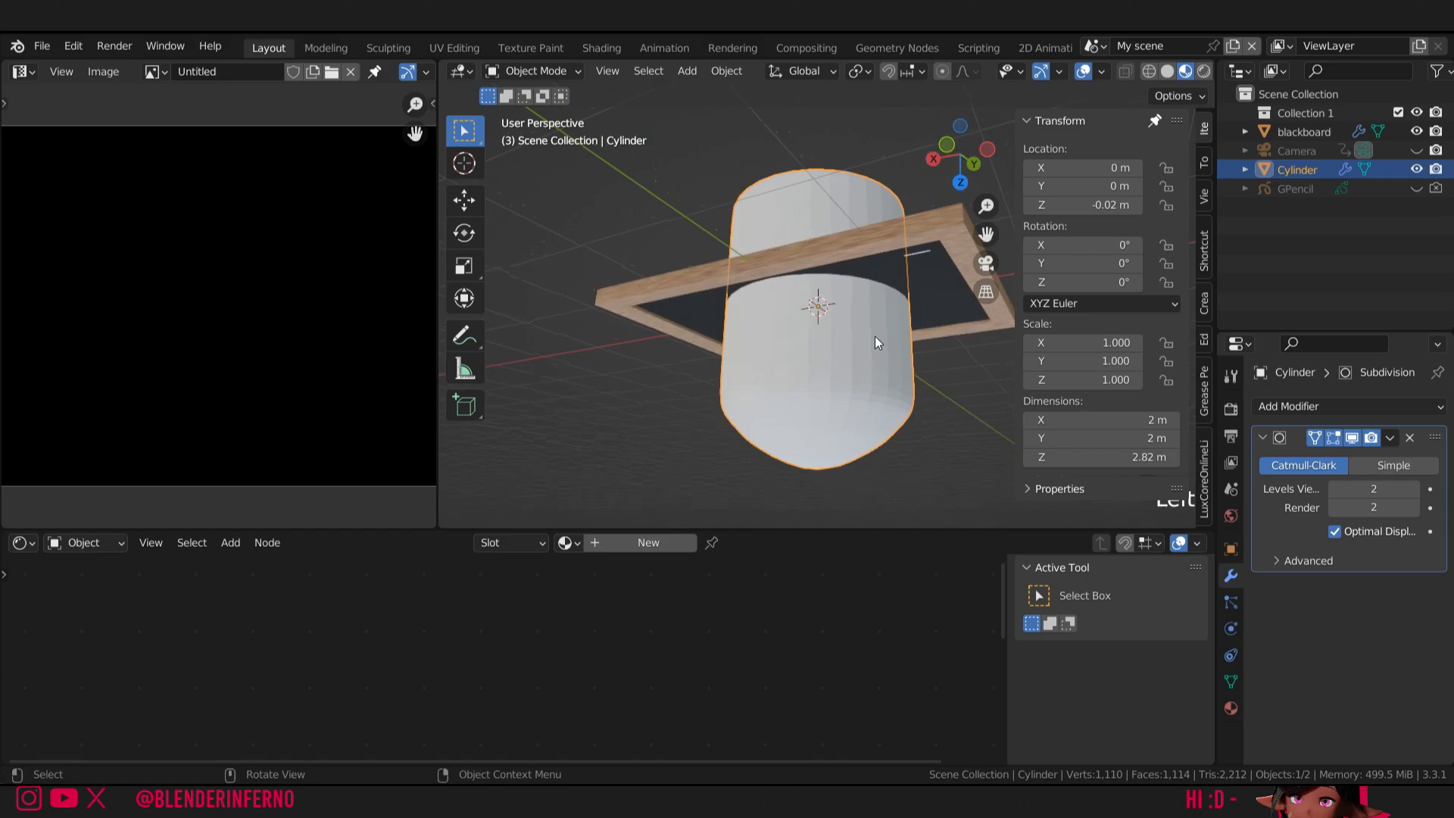
- Shade the cylinder smooth and add another edge loop at its flat end
right_click(825, 375)
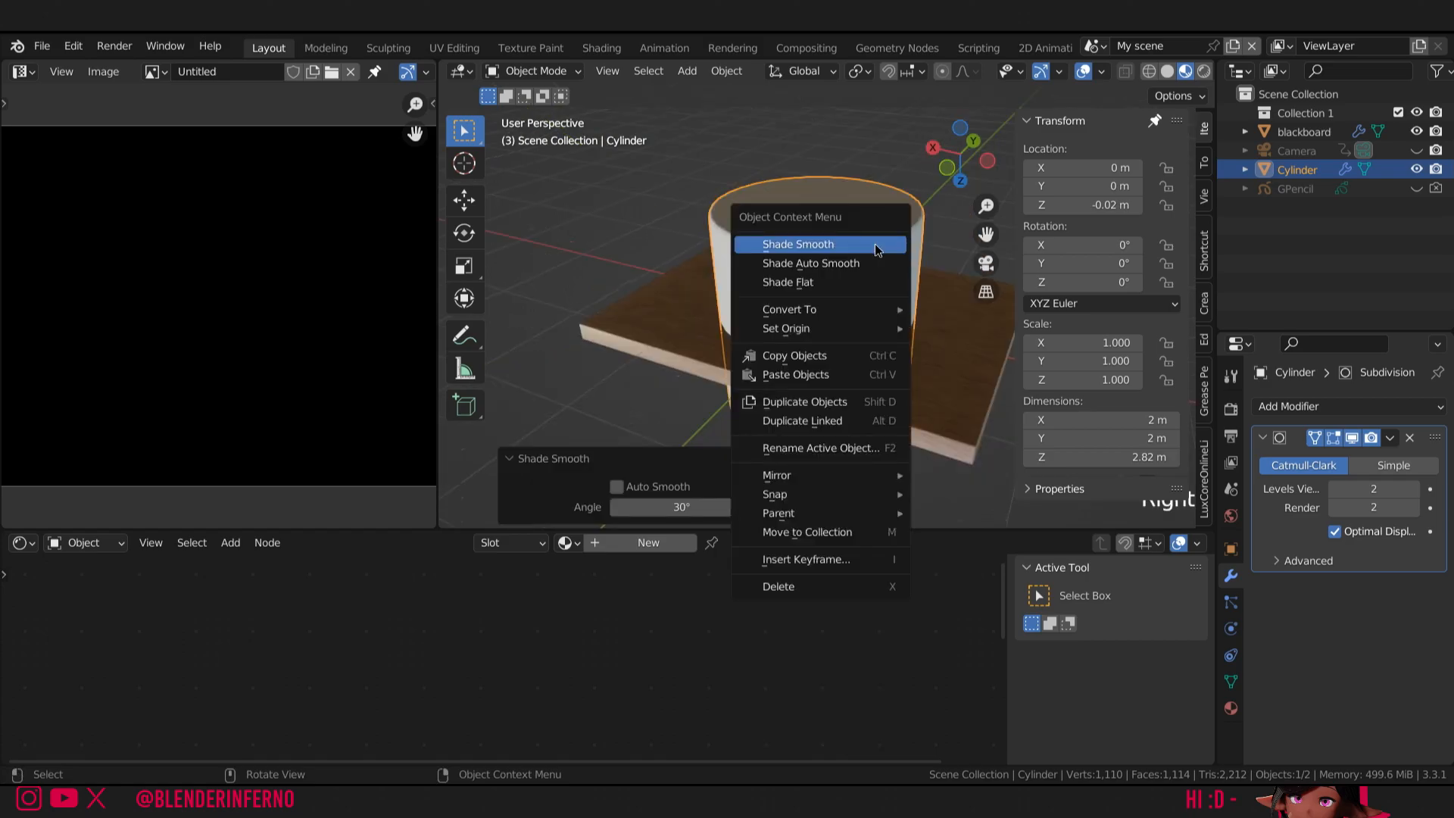
key(Tab)
key(ctrl+r)
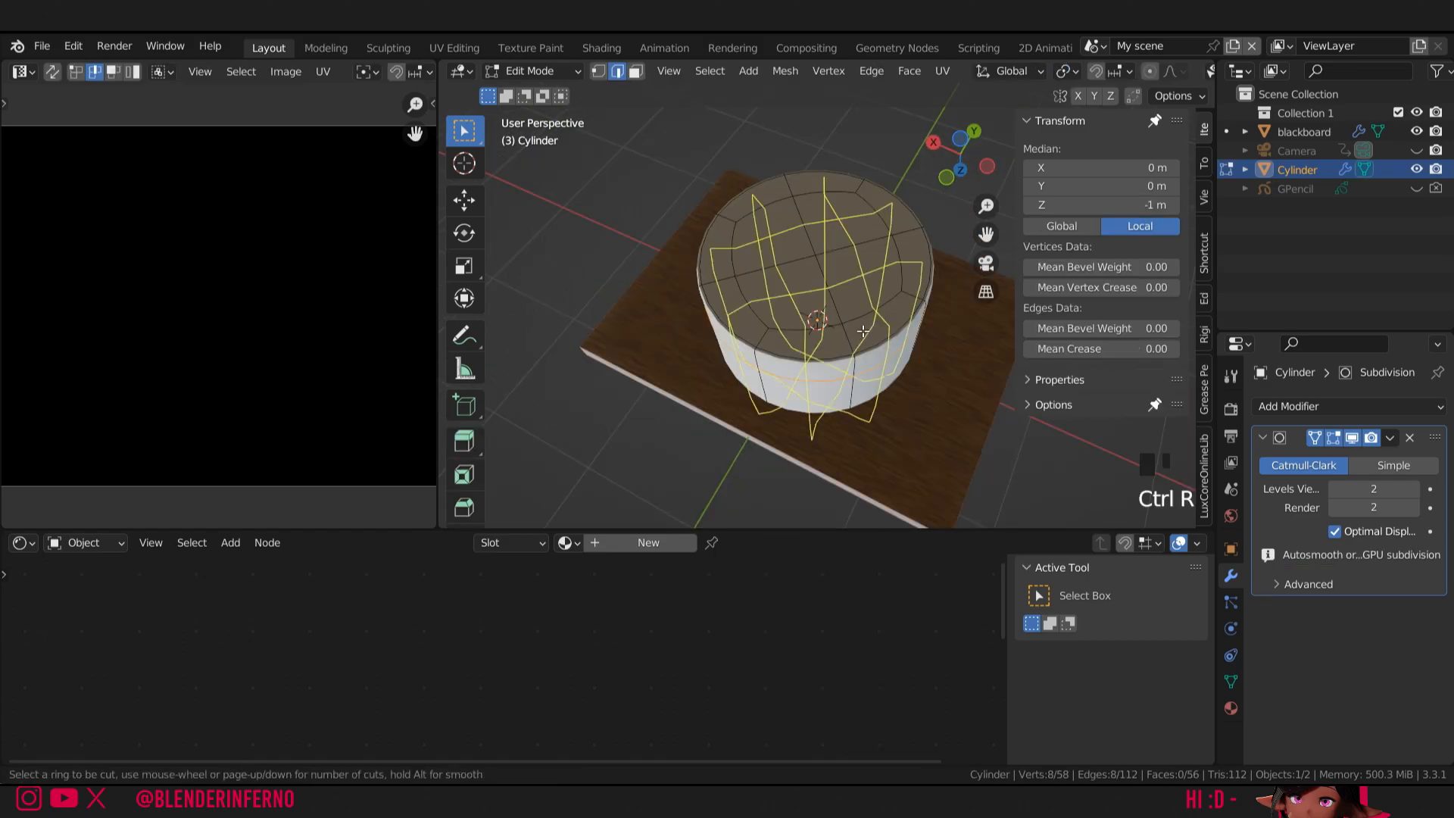
click(913, 285)
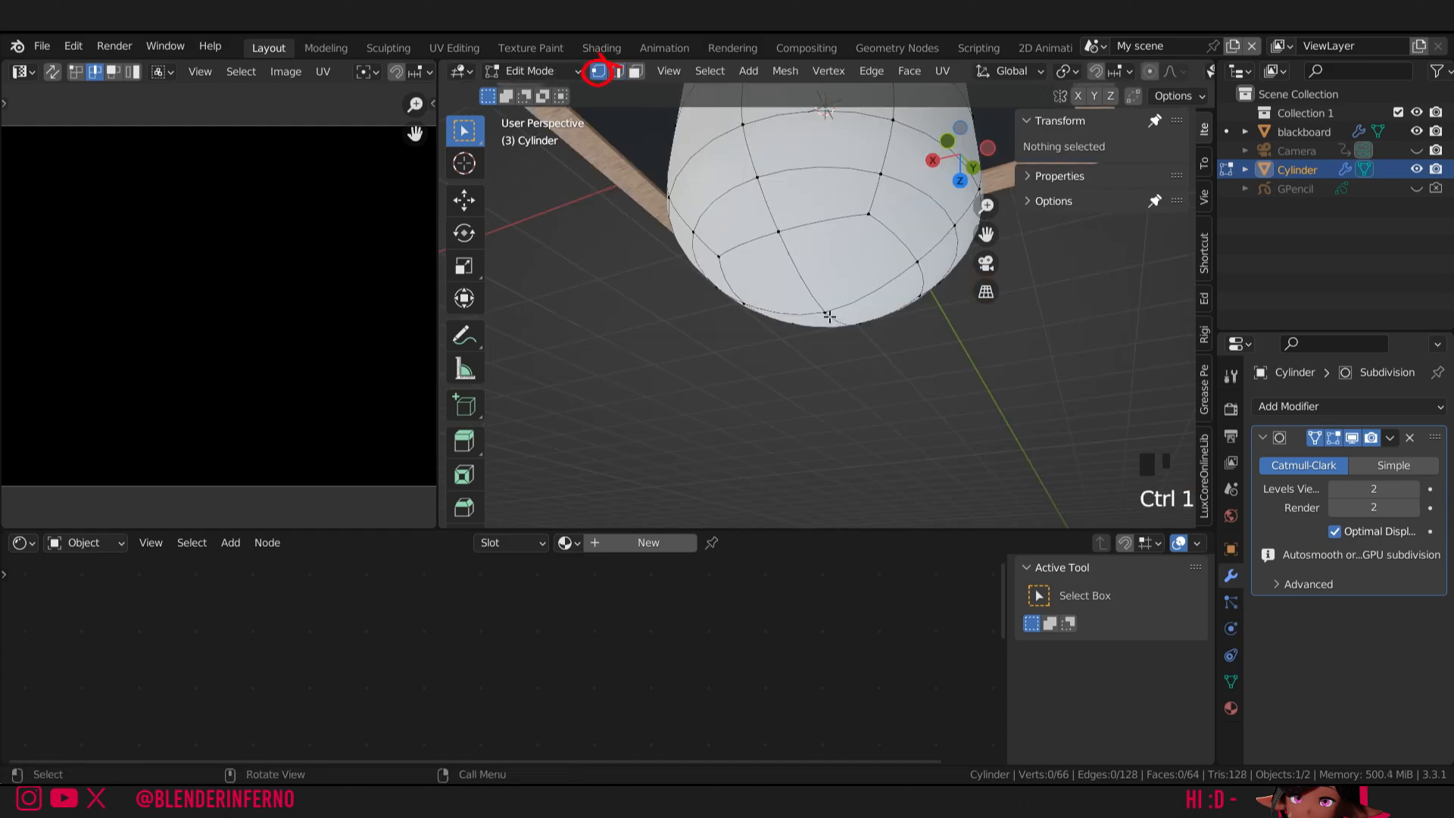
- Move the vertex at the centre of the rounded end outward about 0.18 m along Z with proportional editing
click(829, 317)
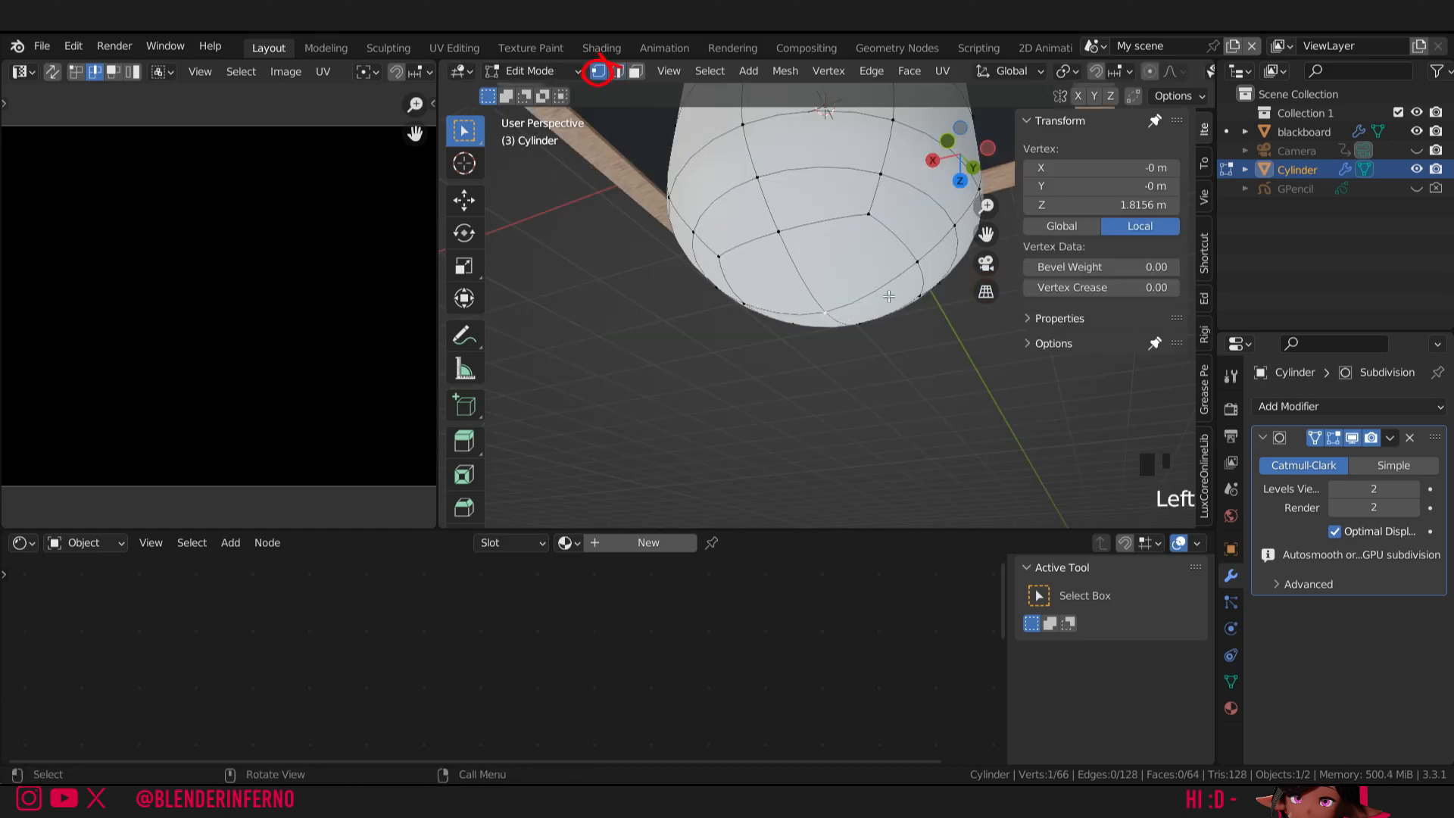
key(g)
key(z)
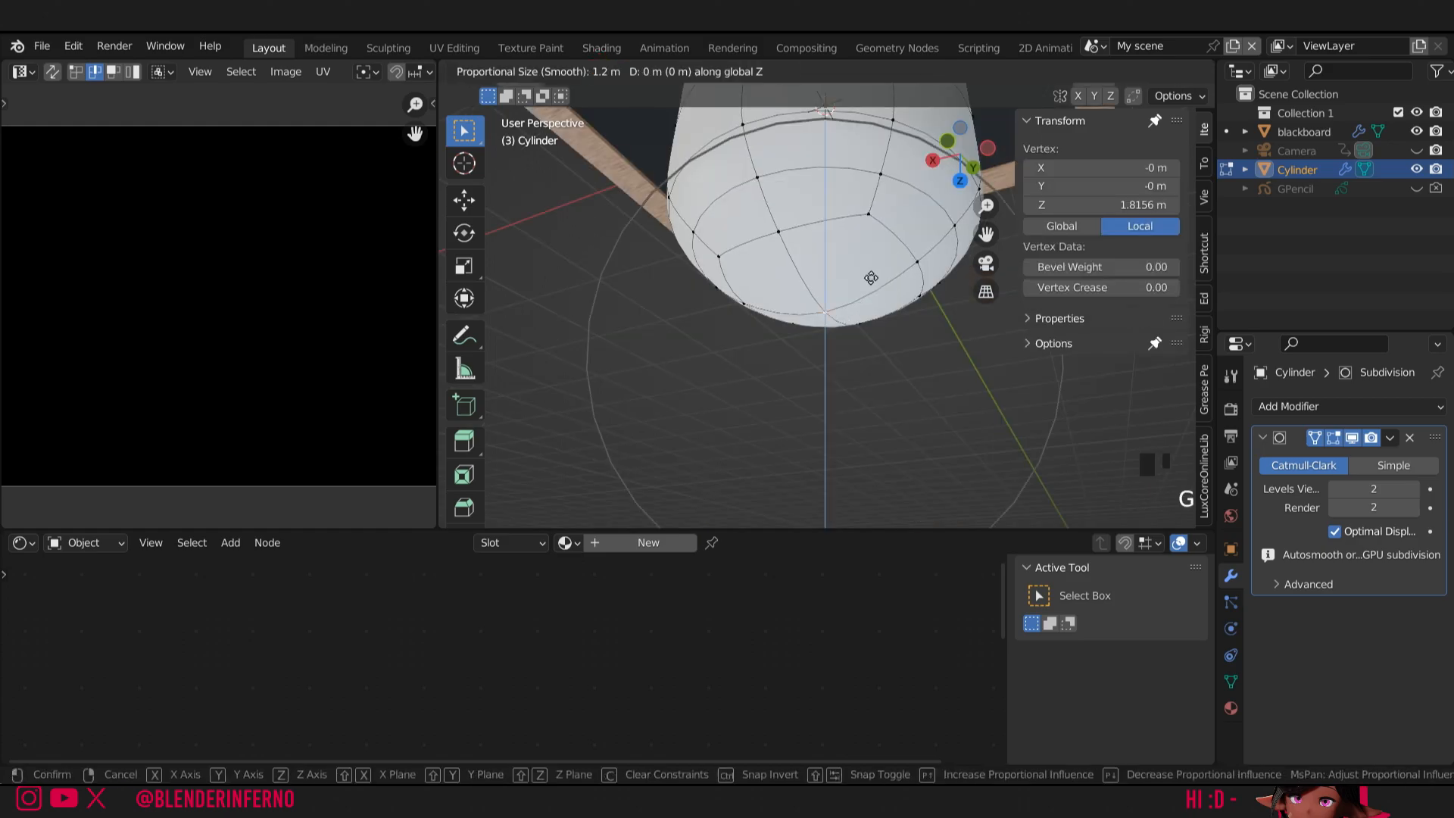
click(864, 310)
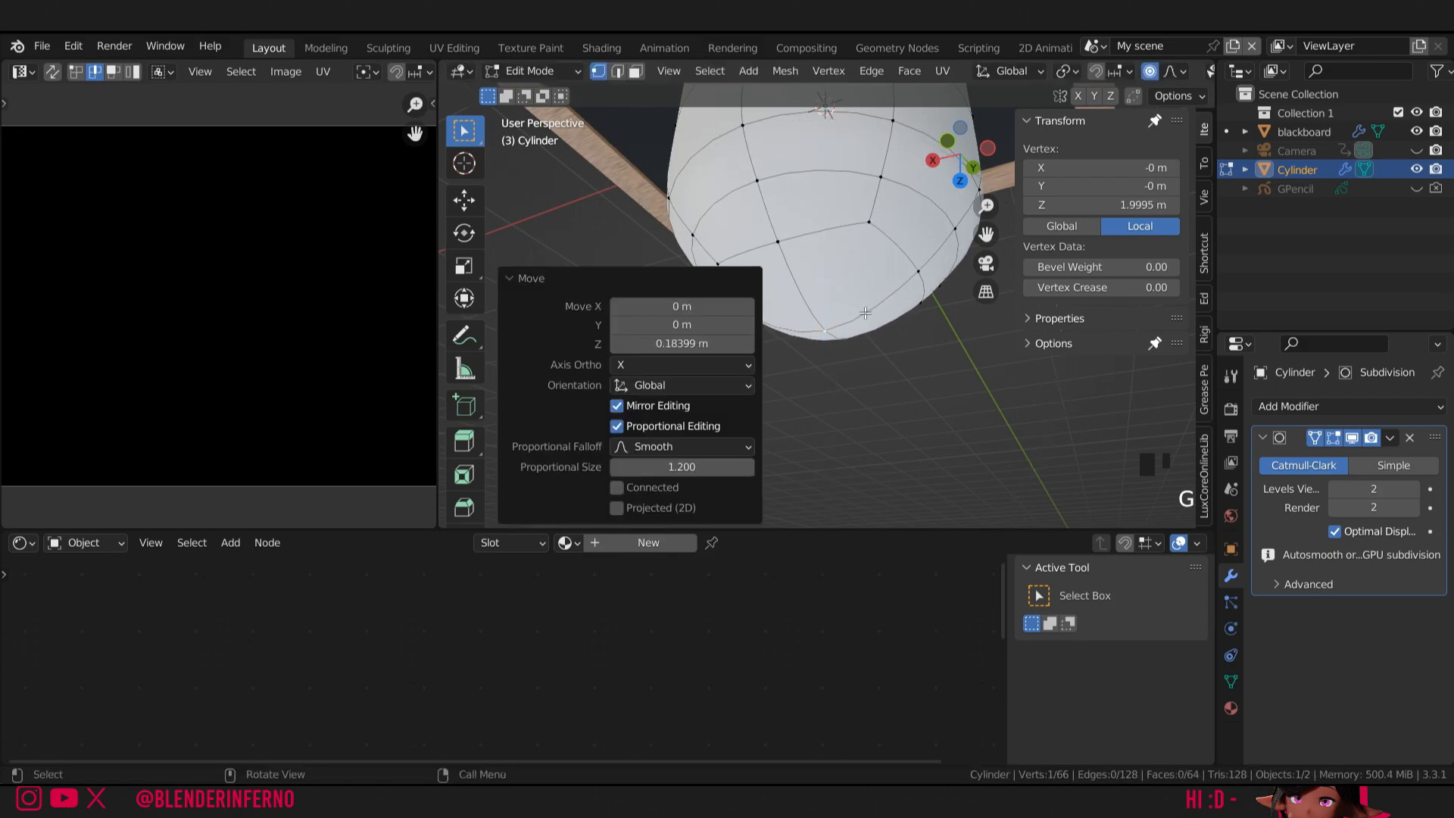
- Select the four faces around the tip of the rounded end and inset them by about 0.43 m
key(3)
drag(975, 168, 974, 30)
click(863, 401)
shift+click(788, 401)
shift+click(788, 328)
shift+click(857, 338)
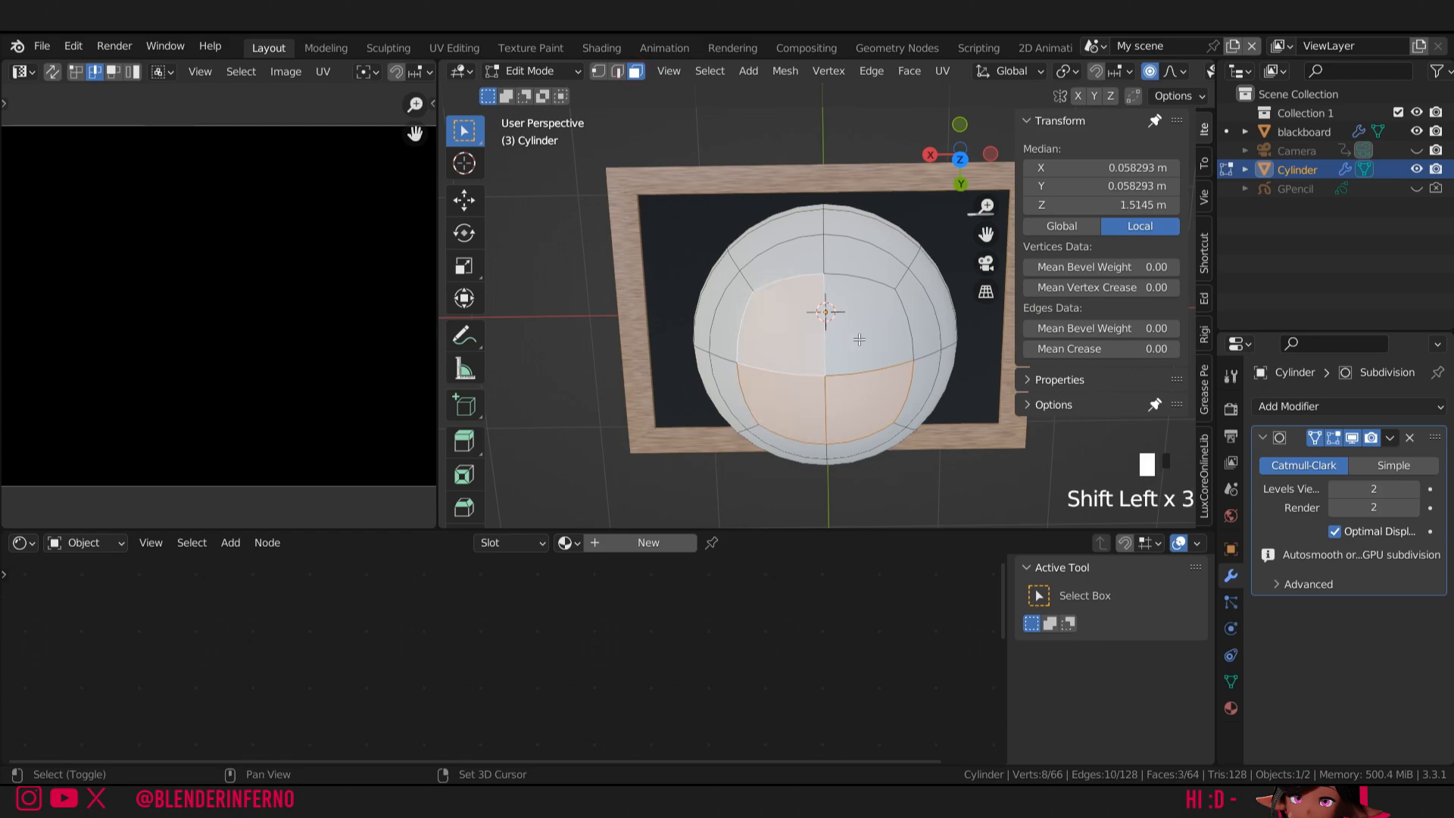
key(i)
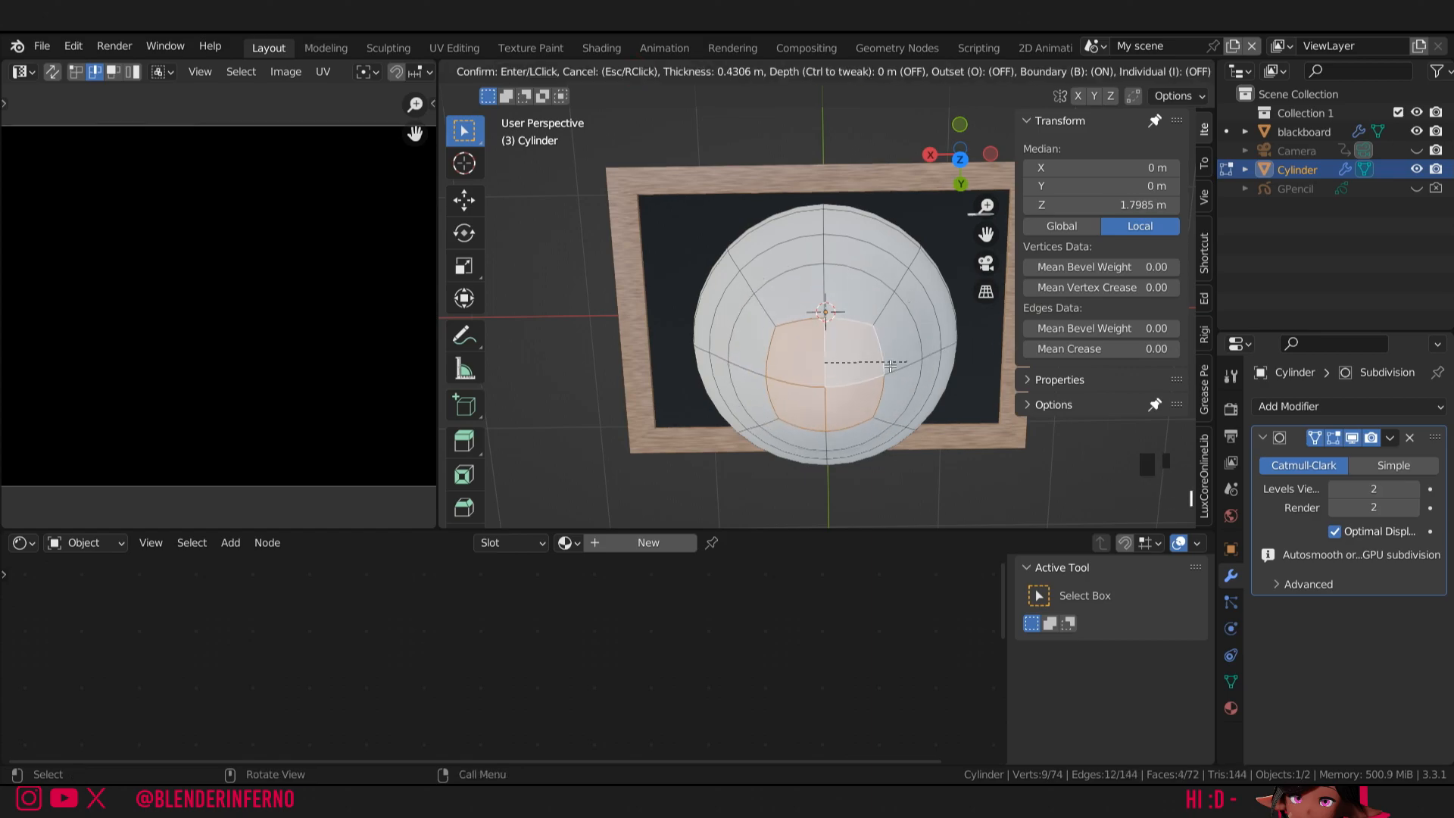
click(878, 364)
- Scale the whole cylinder to about 0.67 in X and Y, keeping its Z length
drag(969, 152, 969, 279)
key(Tab)
scroll(927, 279, down, 8)
key(s)
key(shift+z)
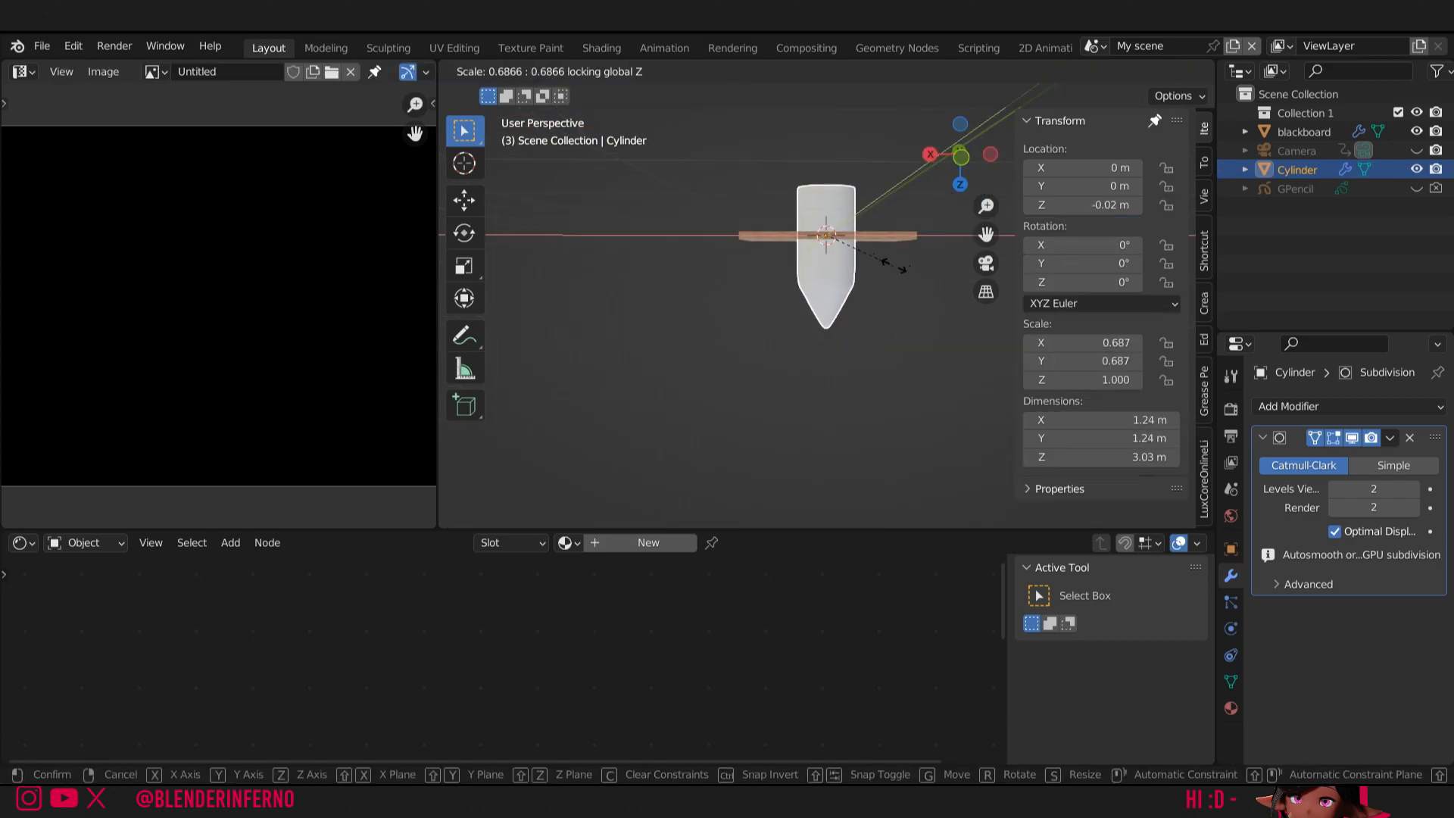
click(892, 264)
- Move the selected tip faces back toward the cylinder body to make the pointed end blunter
scroll(901, 287, up, 4)
key(ctrl+Tab)
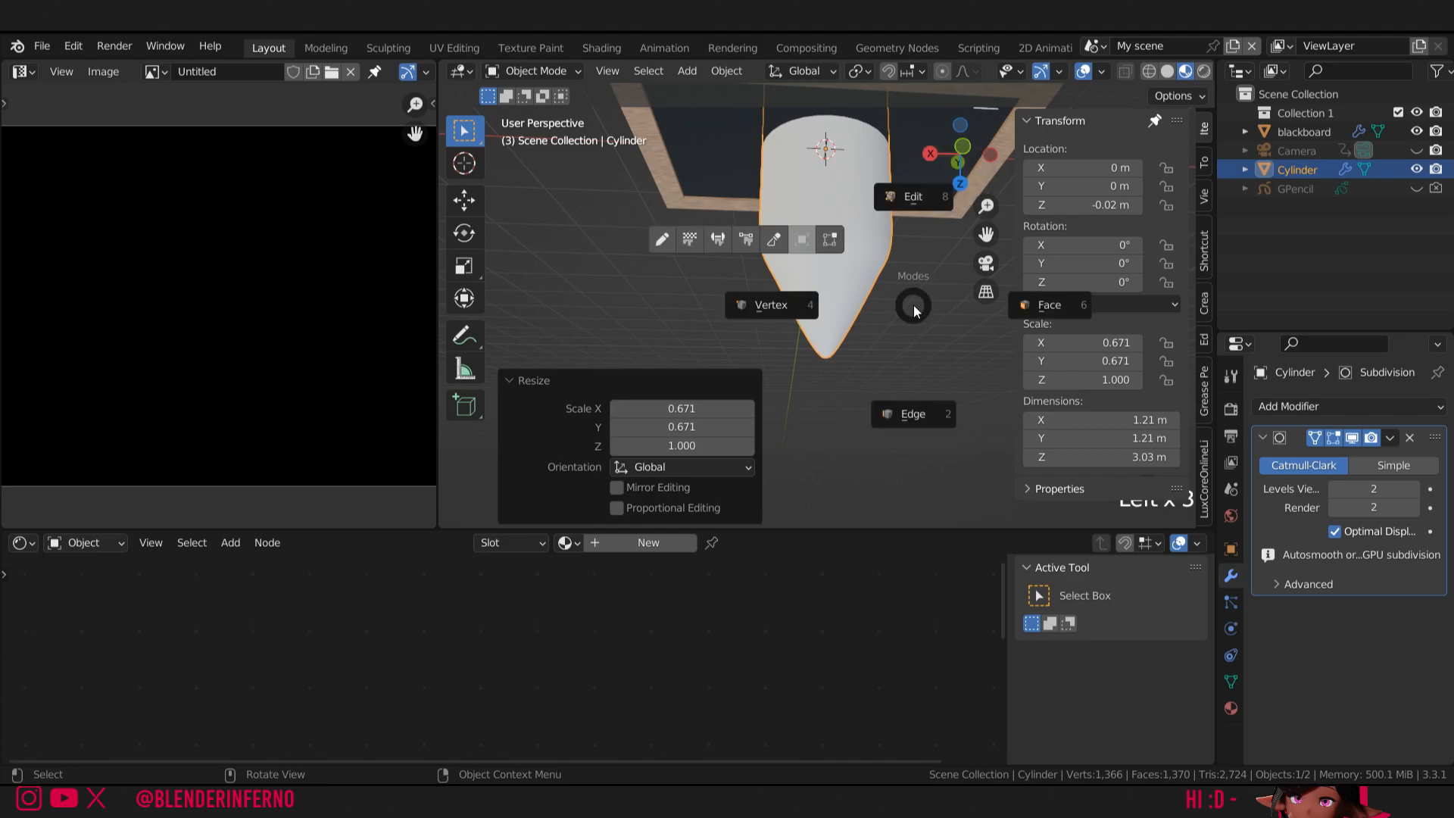
key(Tab)
click(910, 173)
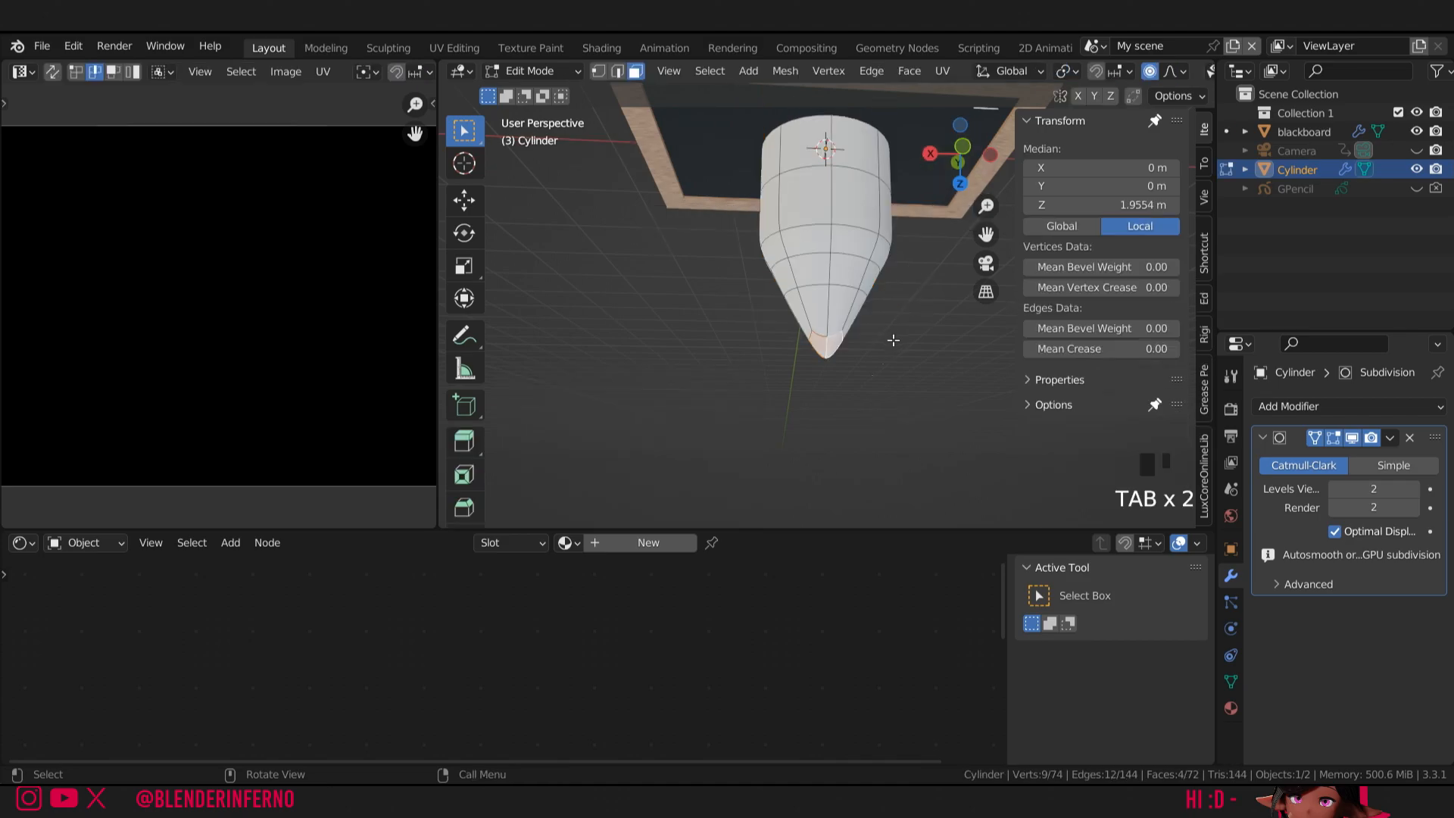
drag(986, 206, 991, 214)
click(957, 161)
key(g)
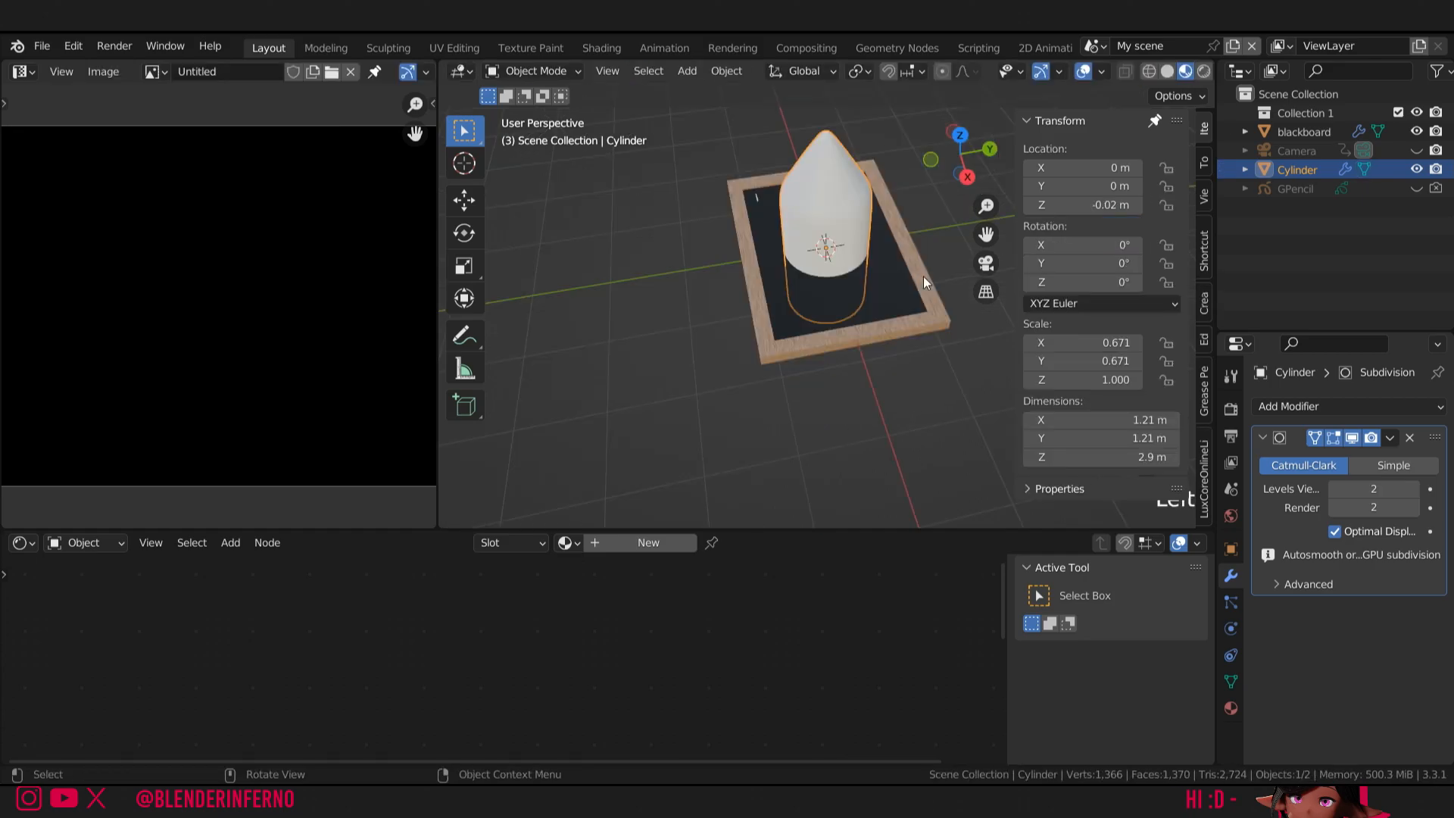
- Scale the chalk down uniformly by a factor of about 0.033 and rotate it 180° about the global X axis
key(s)
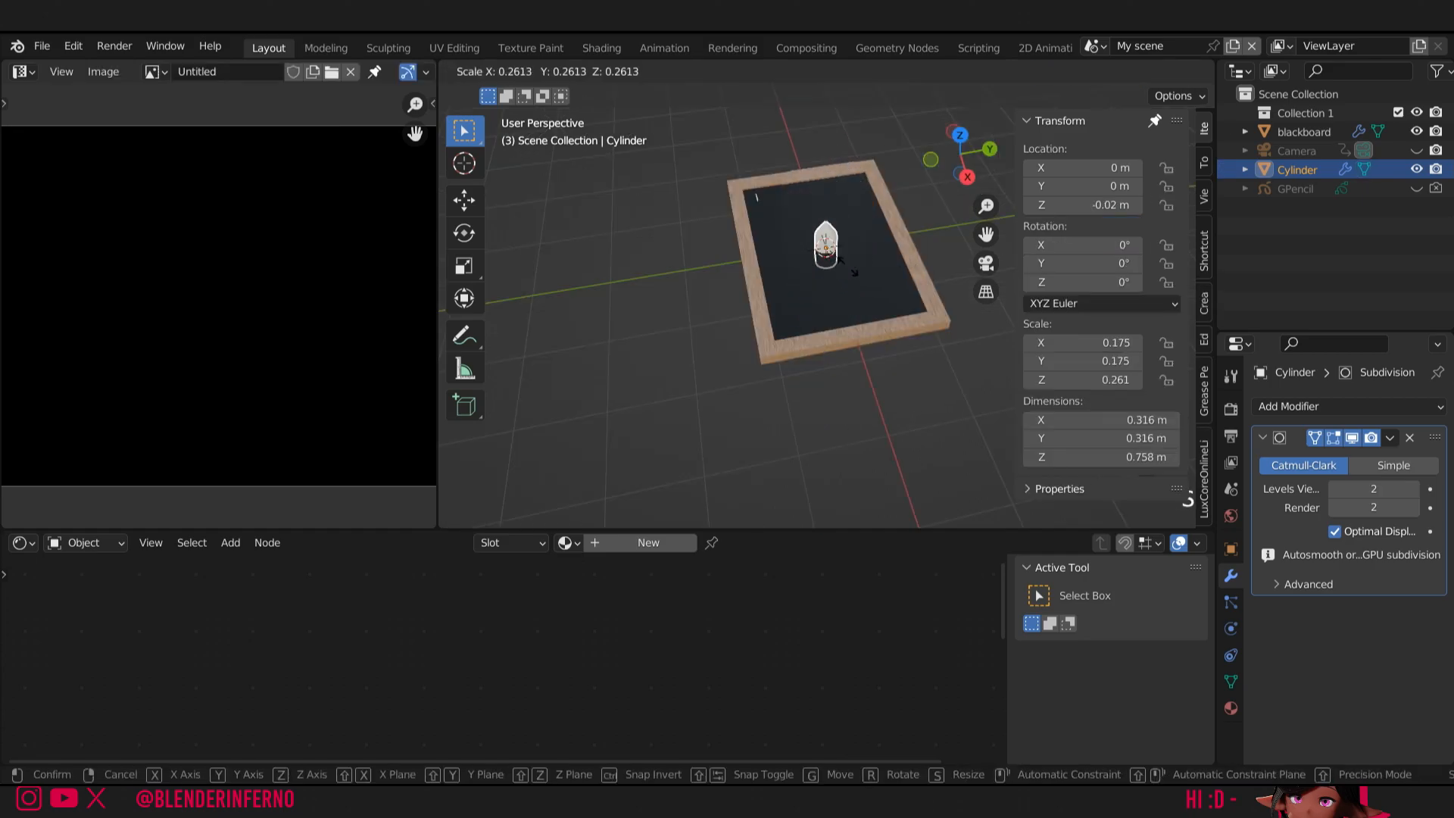
click(830, 256)
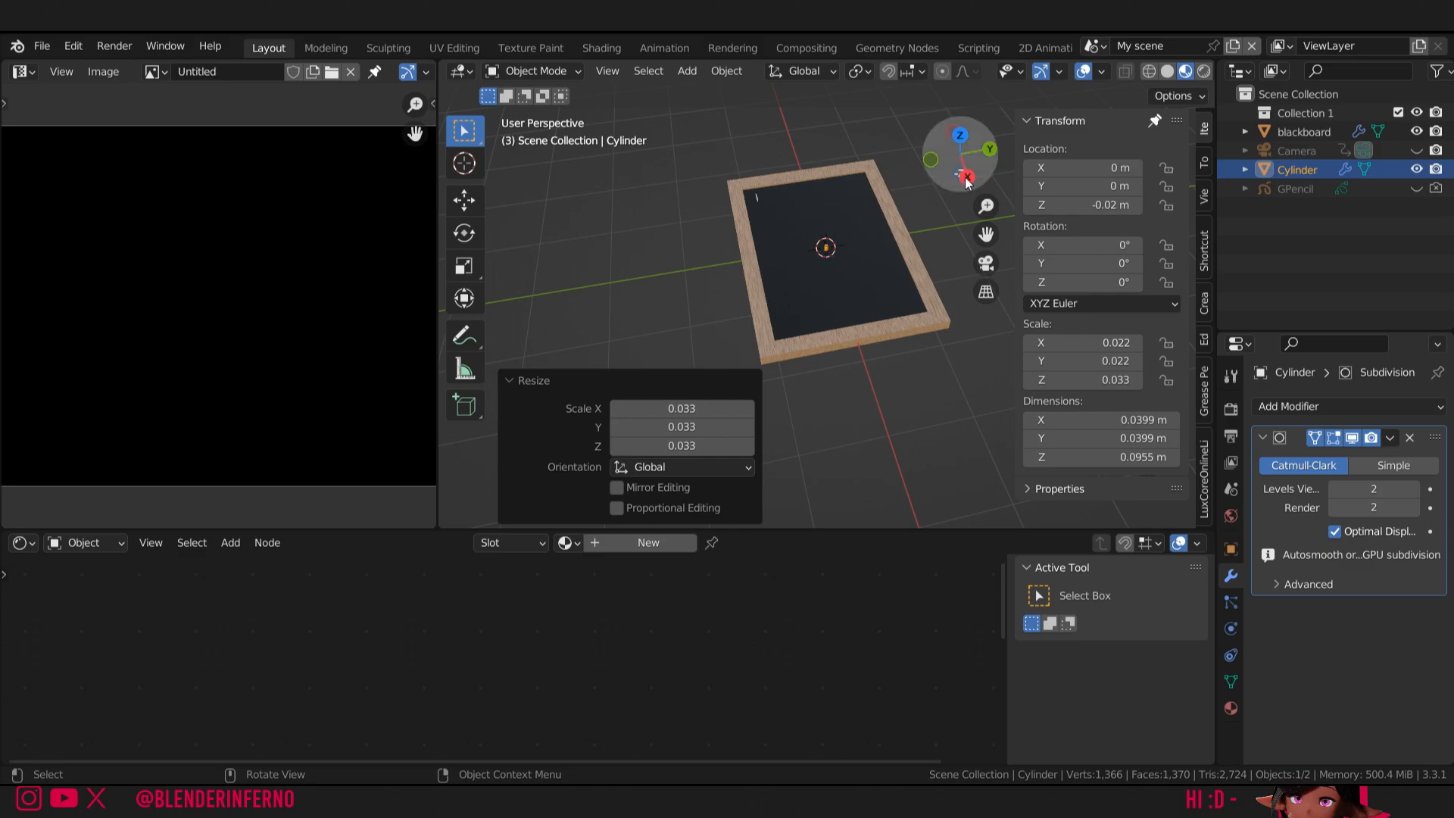
drag(985, 205, 986, 136)
drag(985, 234, 1196, 522)
key(KP_Decimal)
key(r)
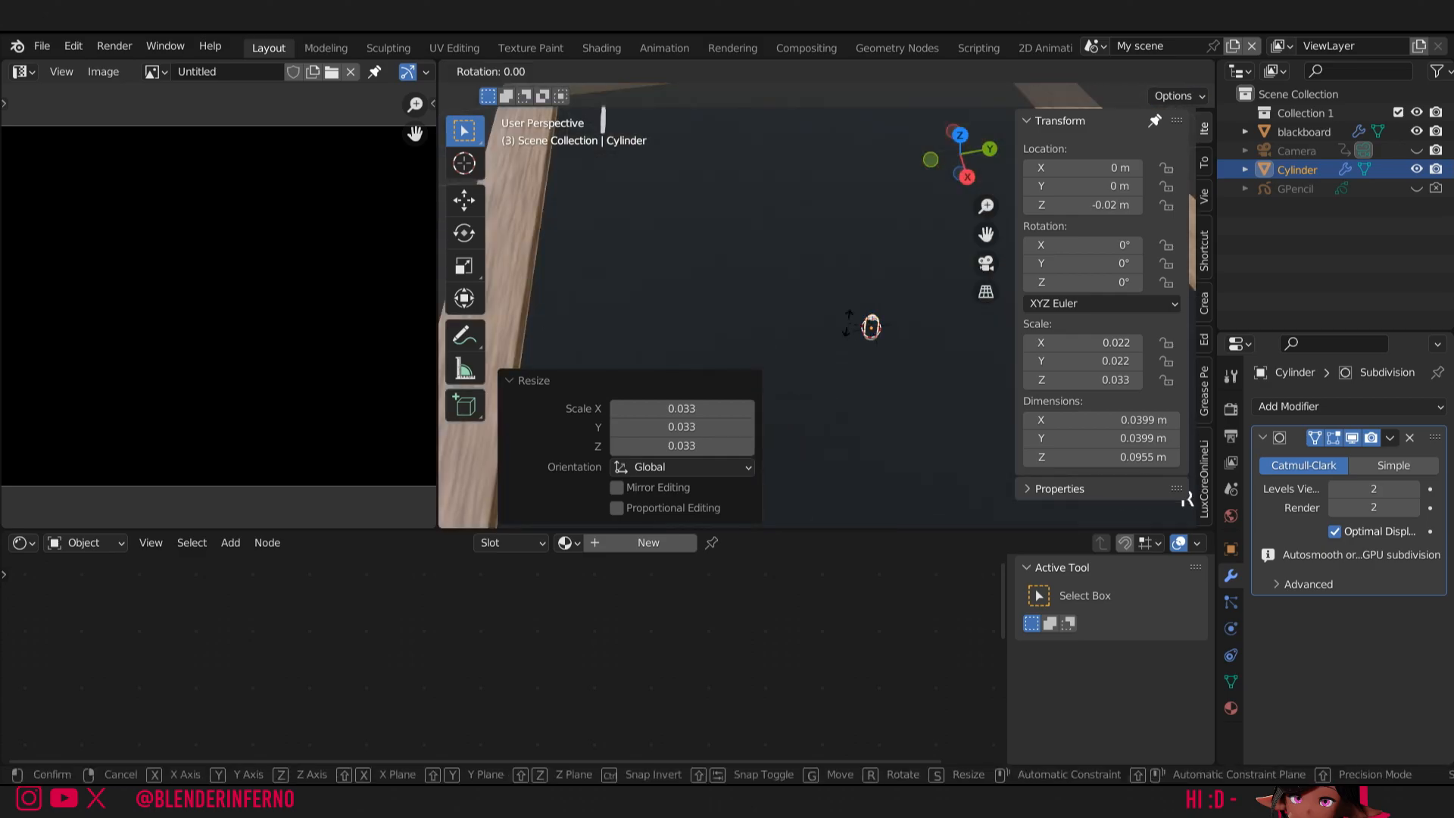
text(x)
text(180)
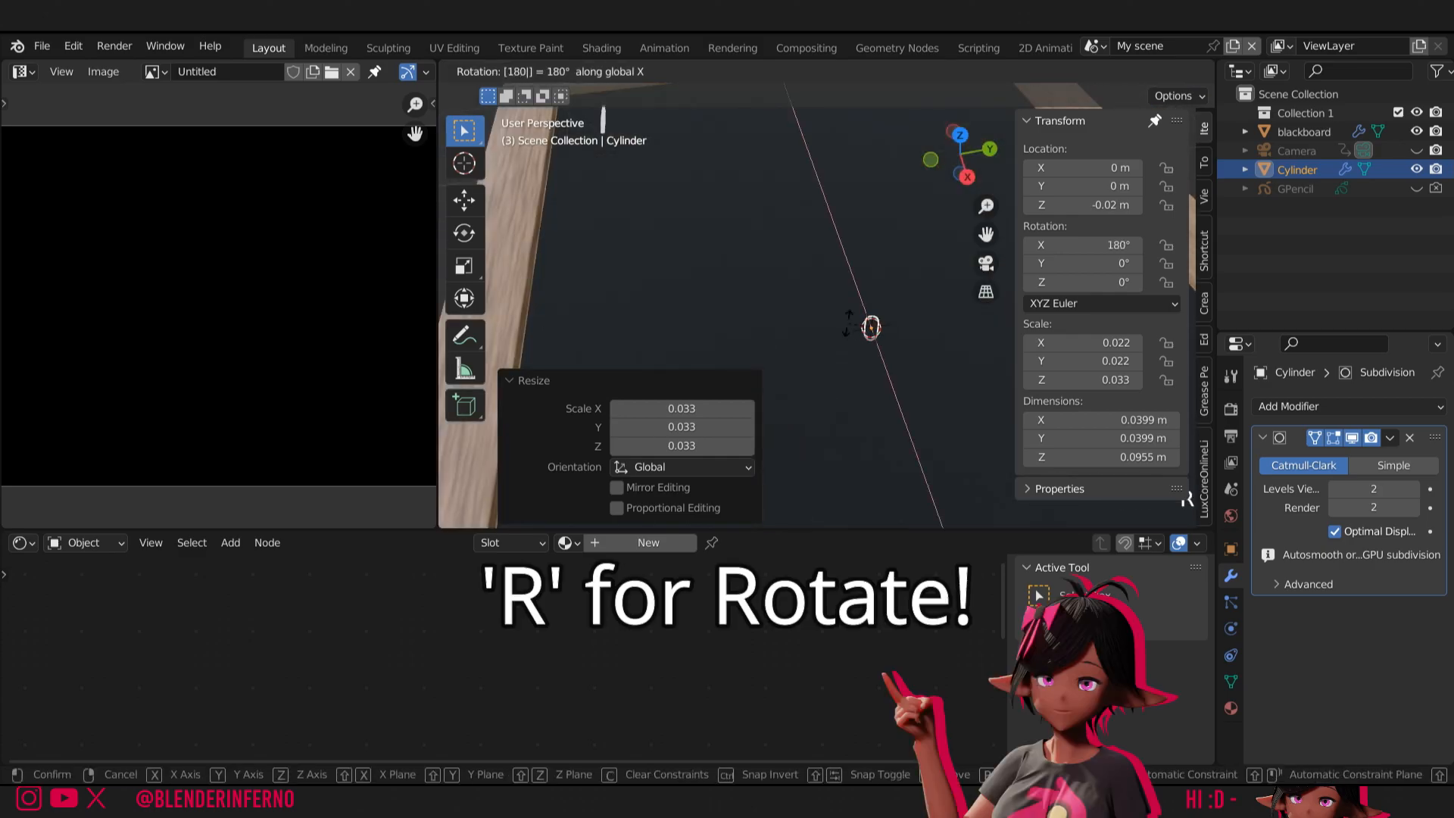
key(Return)
- Raise the chalk about 0.44 m along Z above the blackboard
key(g)
key(z)
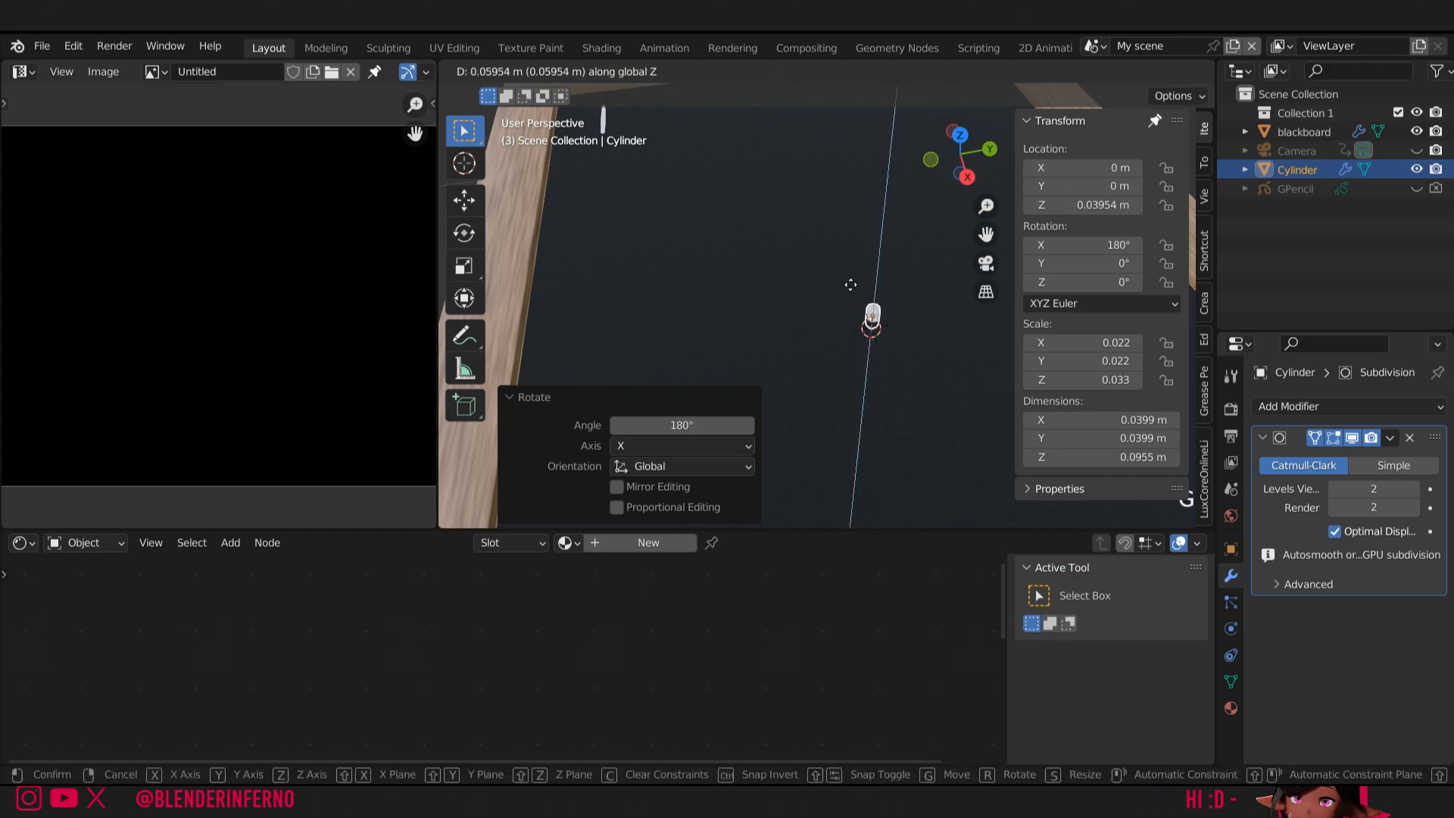
click(871, 217)
- Create a new material for the chalk and set its roughness to about 0.88
drag(987, 156, 1025, 389)
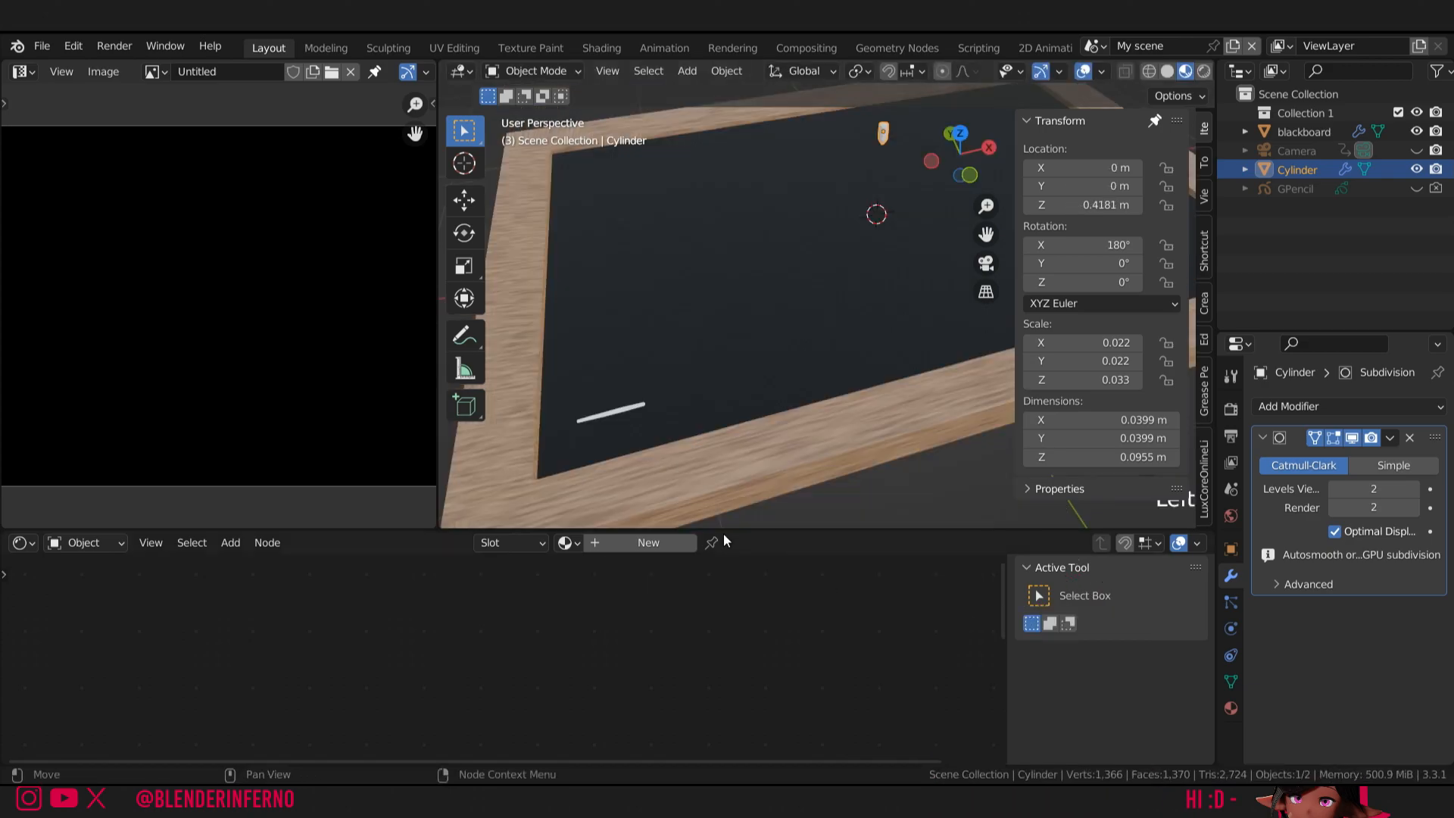
click(622, 543)
drag(1001, 616, 996, 649)
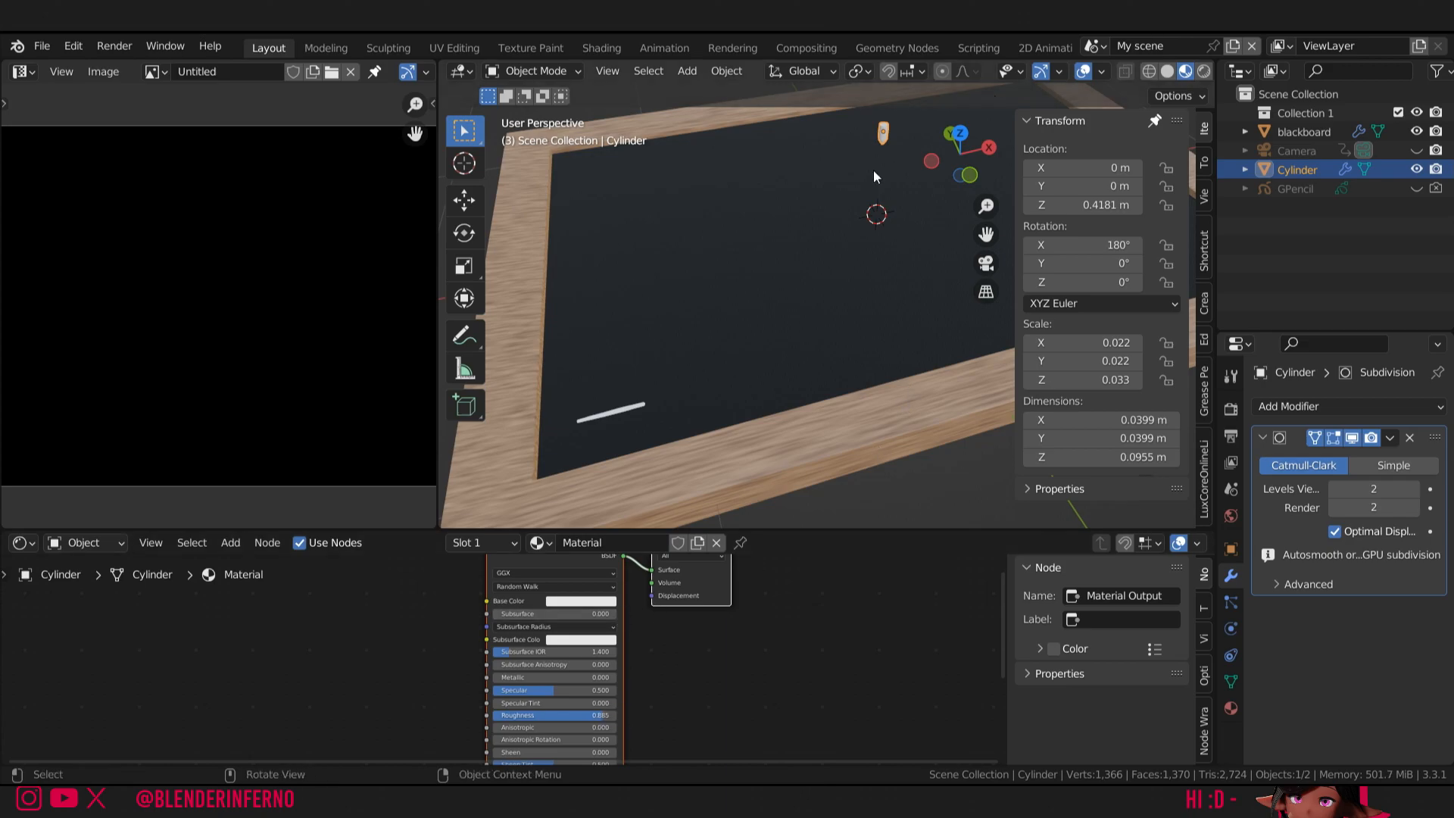
- Set the transform snapping target to Vertex
middle_drag(946, 195, 906, 80)
click(920, 74)
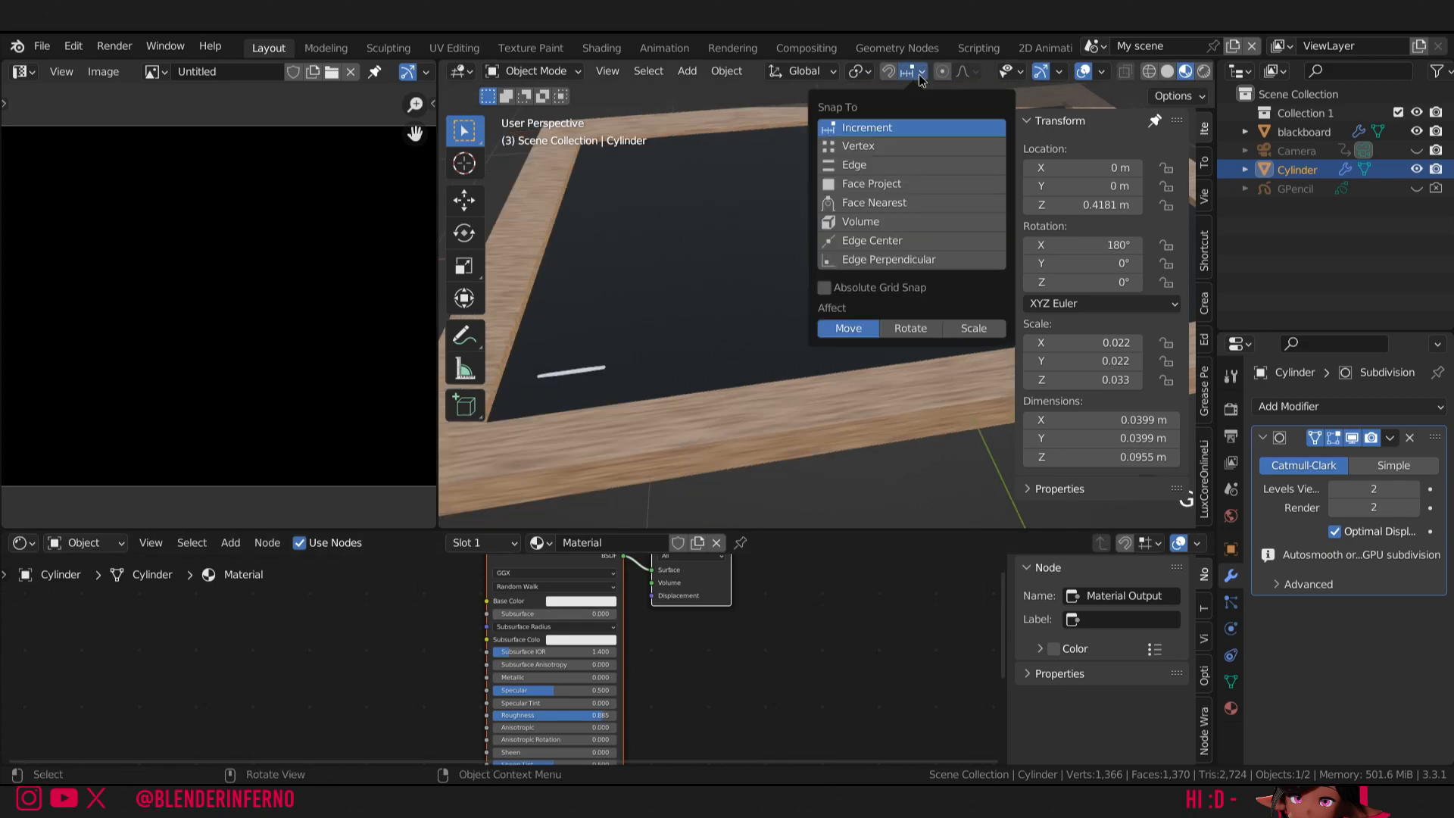
click(865, 147)
click(839, 308)
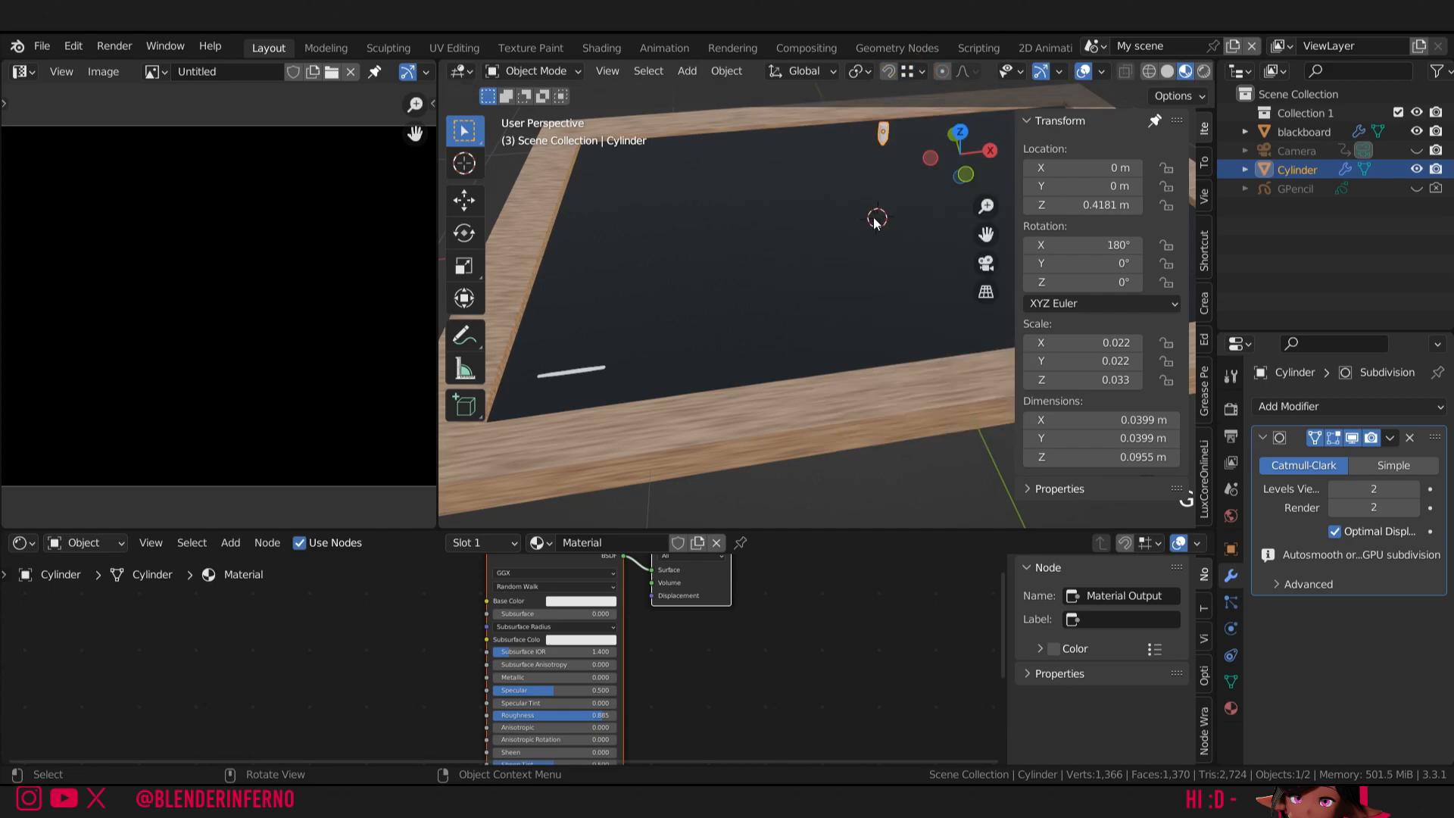
- Lower the chalk about 0.33 m along Z and move it about -1.20 m in X and -0.82 m in Y
key(g)
key(z)
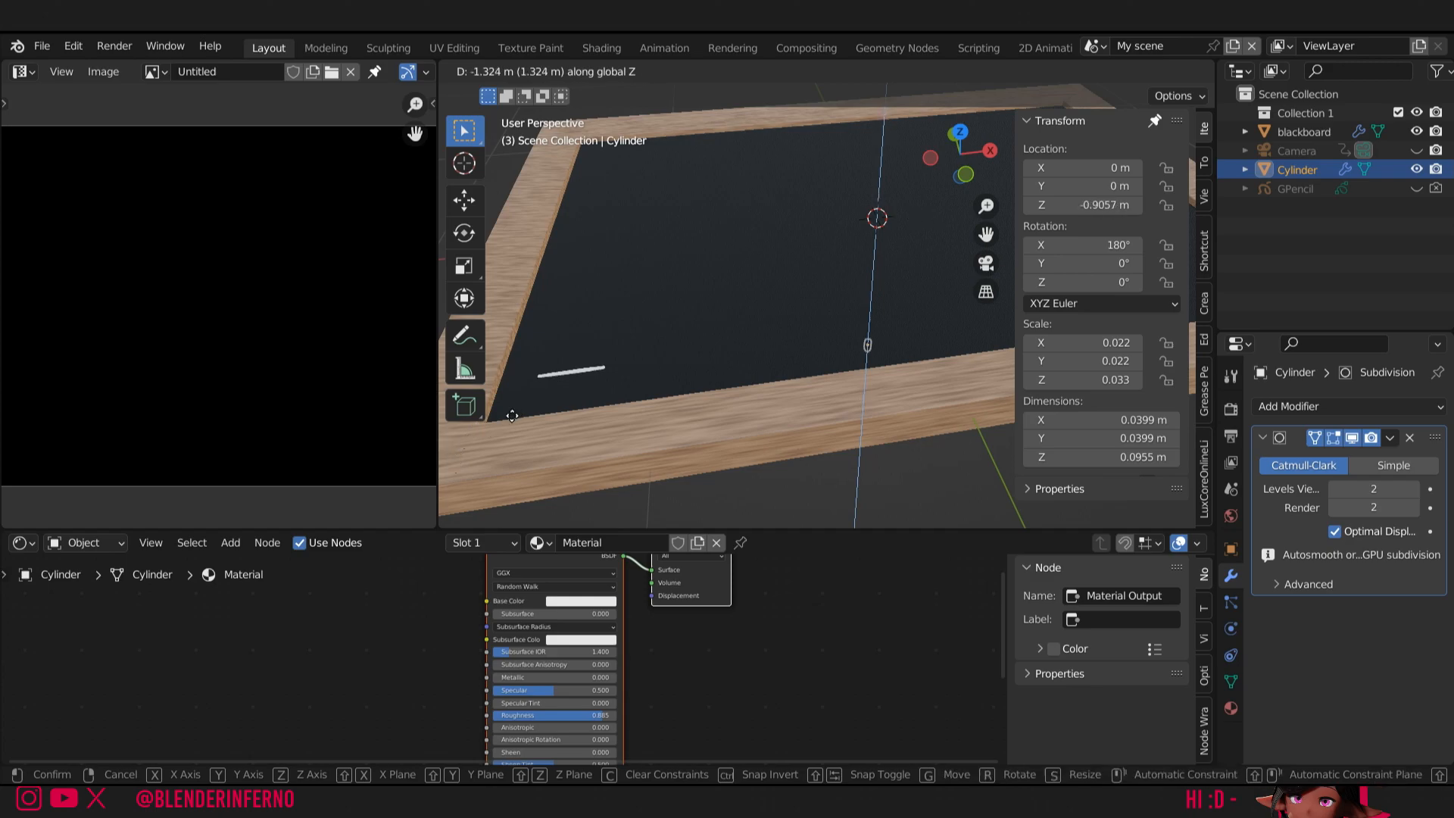
click(587, 168)
drag(960, 158, 898, 281)
key(g)
key(shift+z)
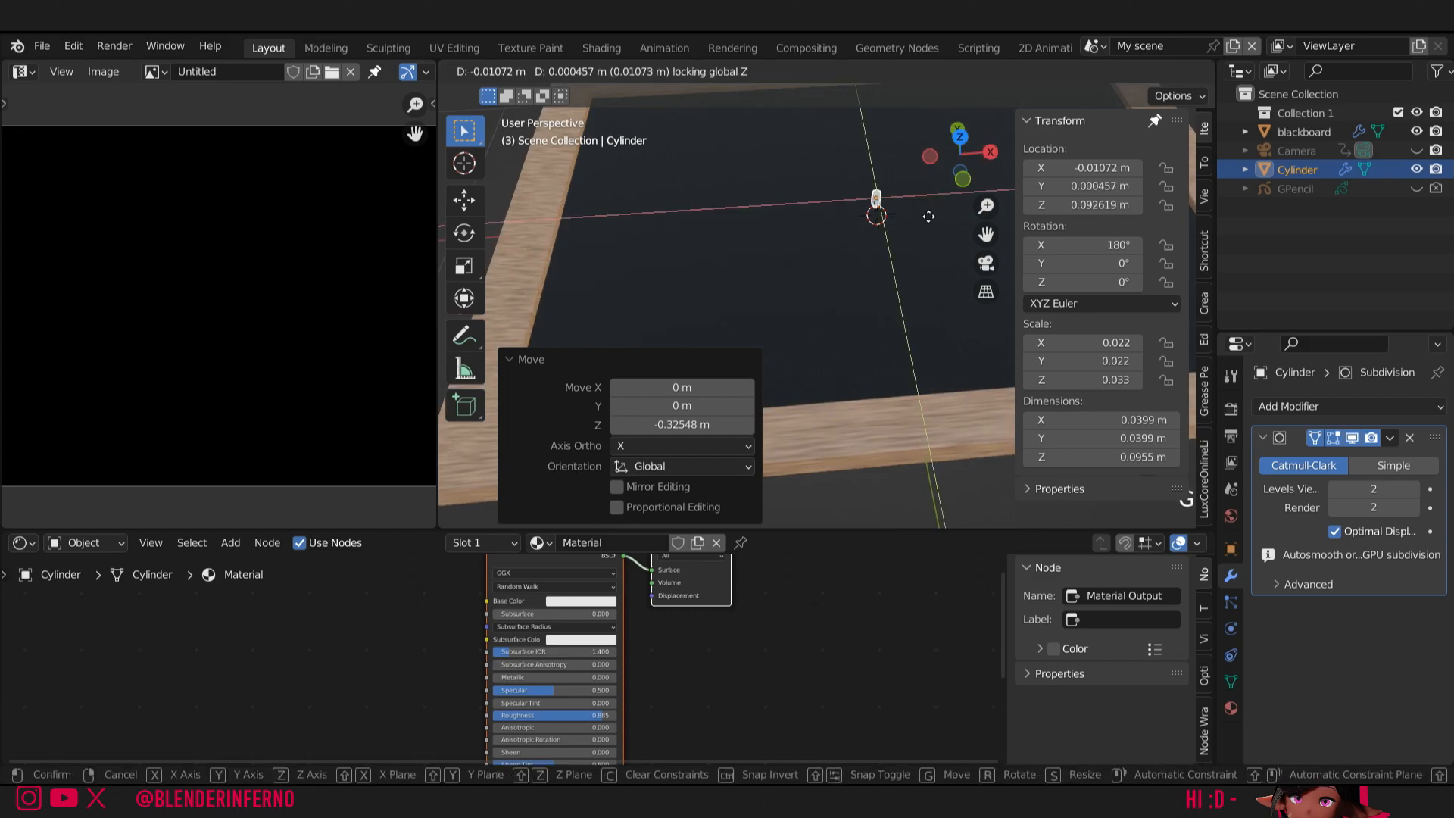
click(441, 65)
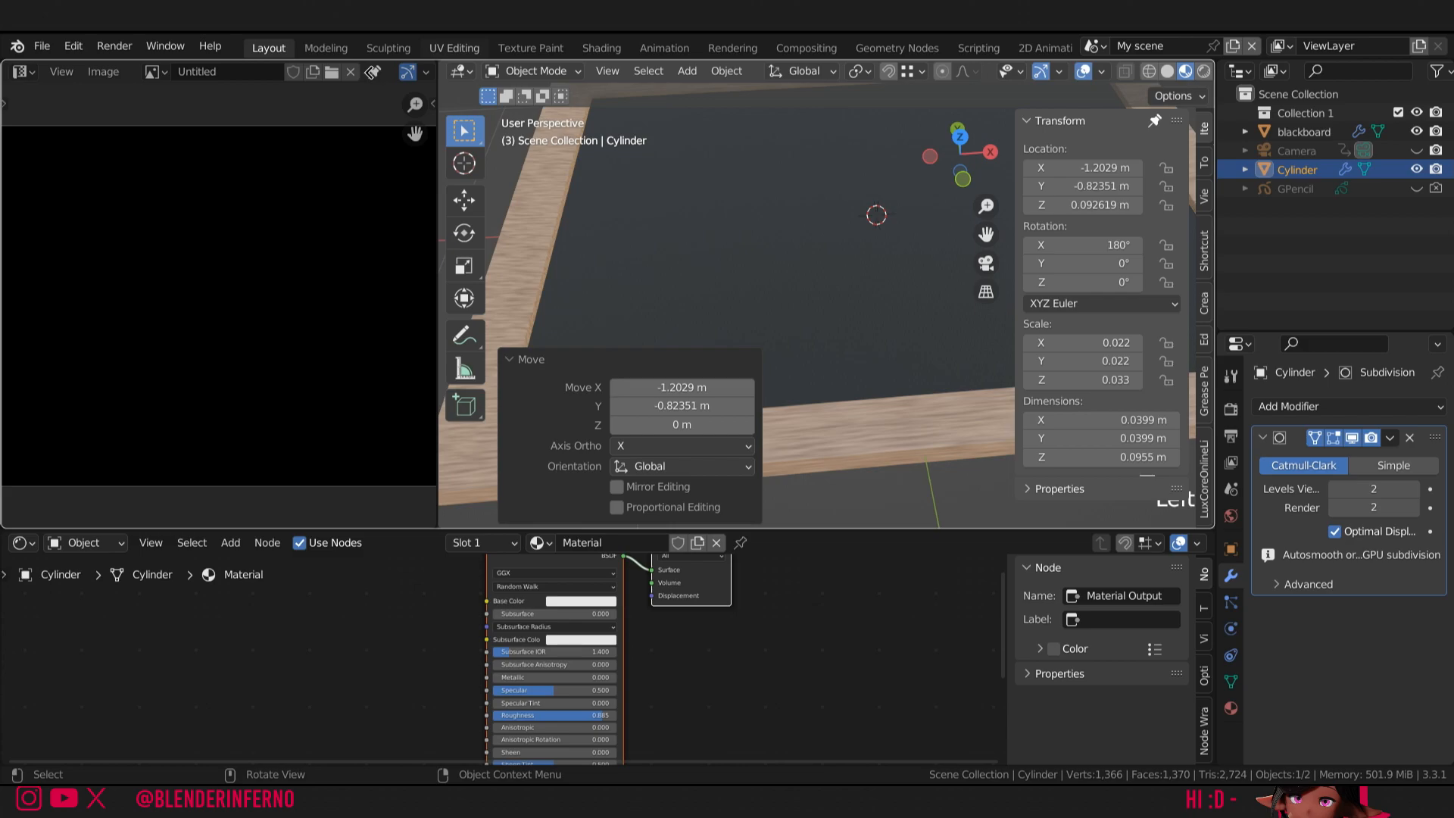
- Expand the 3D viewport over the image editor and move the chalk about -0.17 m in X and 0.02 m in Y to the line's start
drag(372, 71, 366, 73)
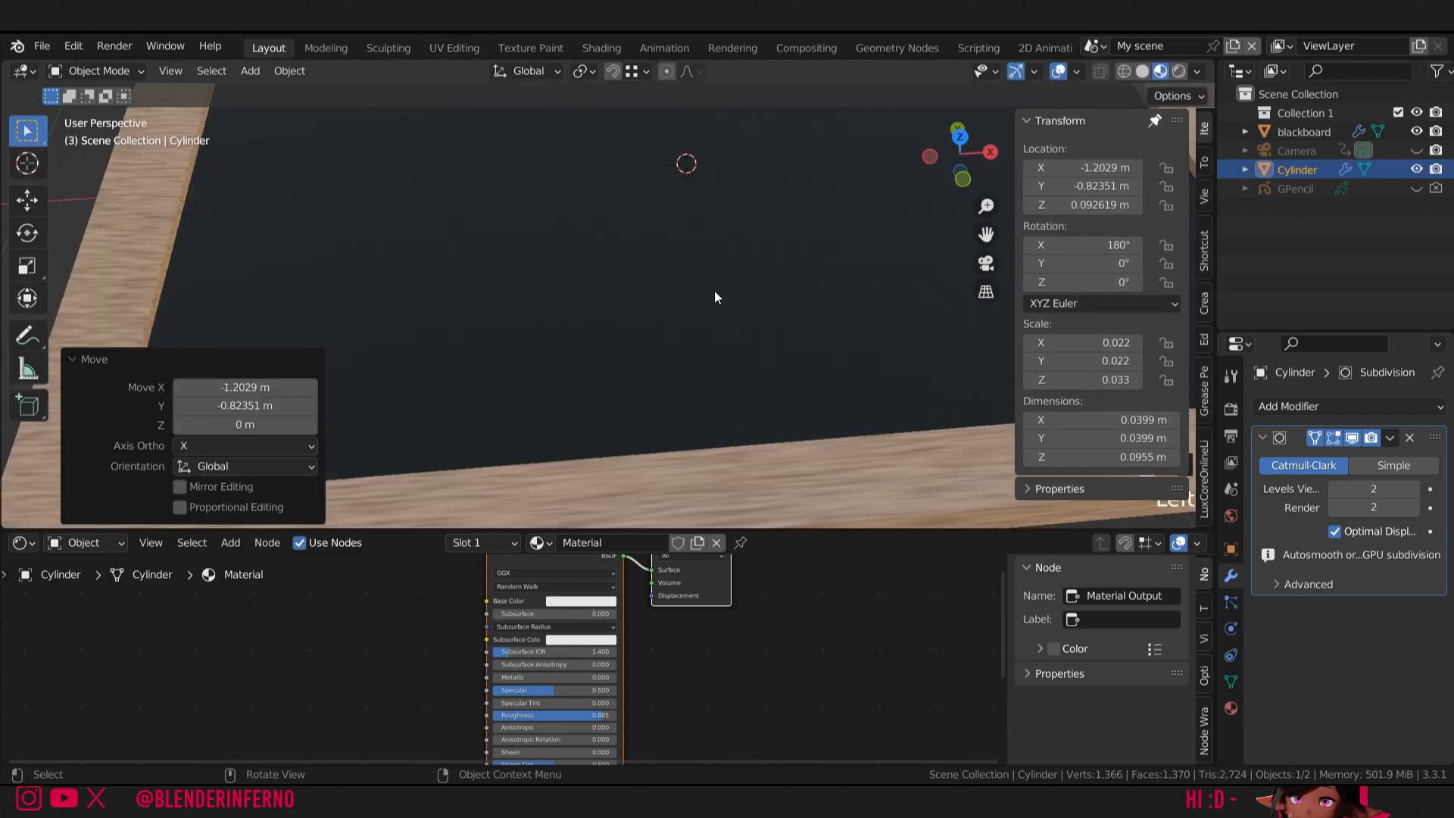
click(959, 136)
drag(986, 205, 986, 37)
key(g)
key(shift+z)
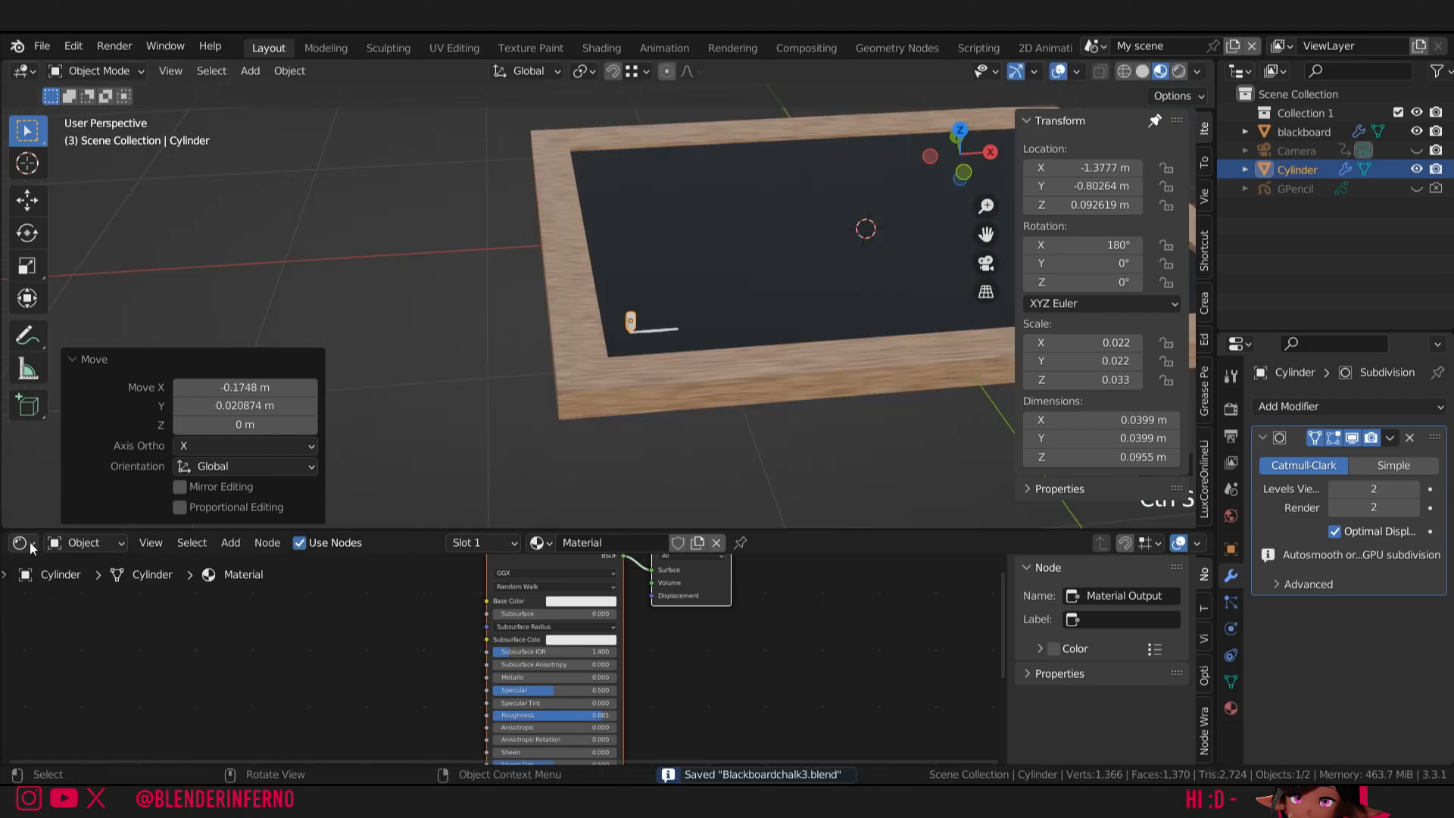
- Change the shader editor area into a Timeline and go to frame 1
click(19, 542)
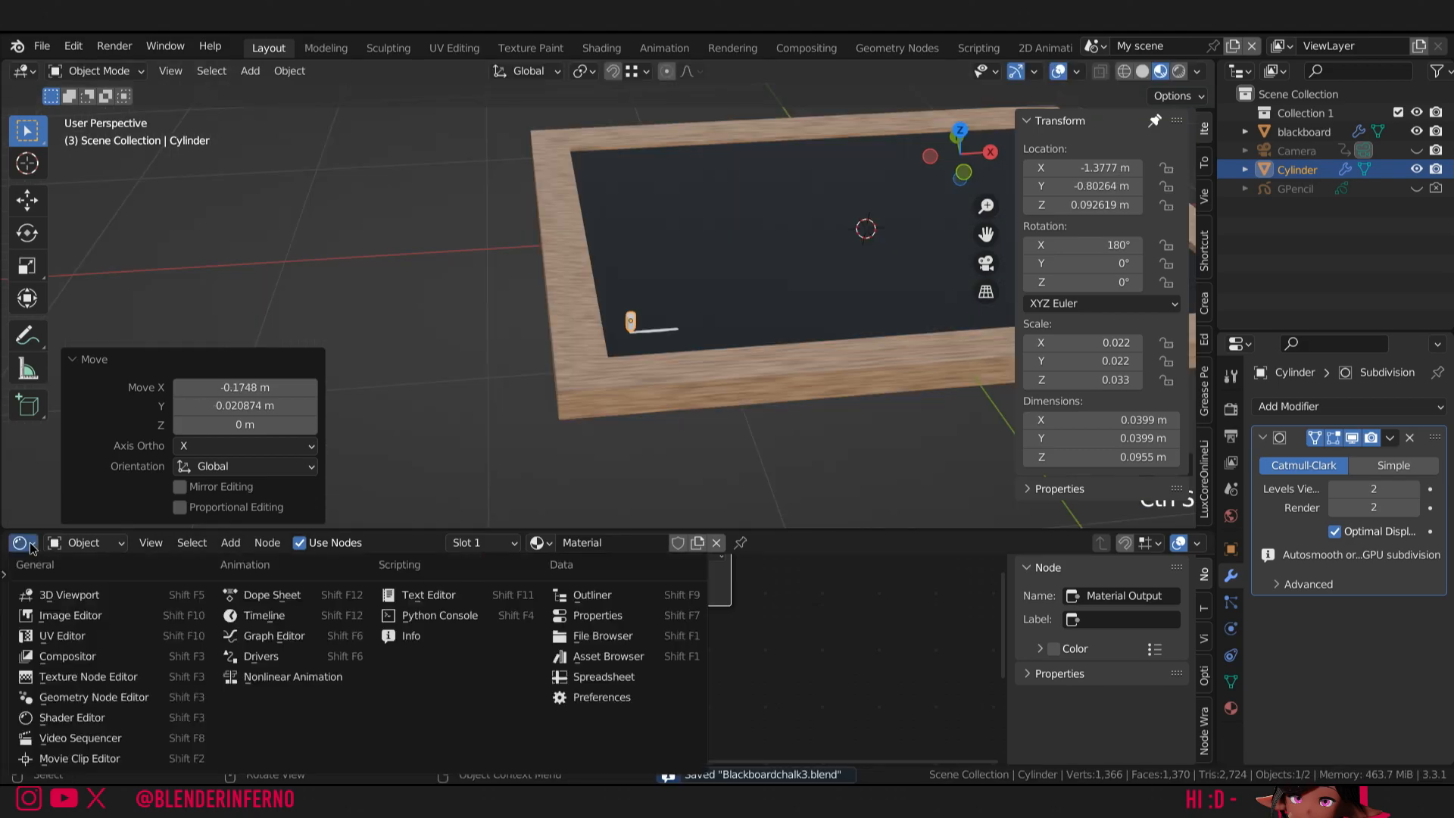
click(16, 543)
click(272, 615)
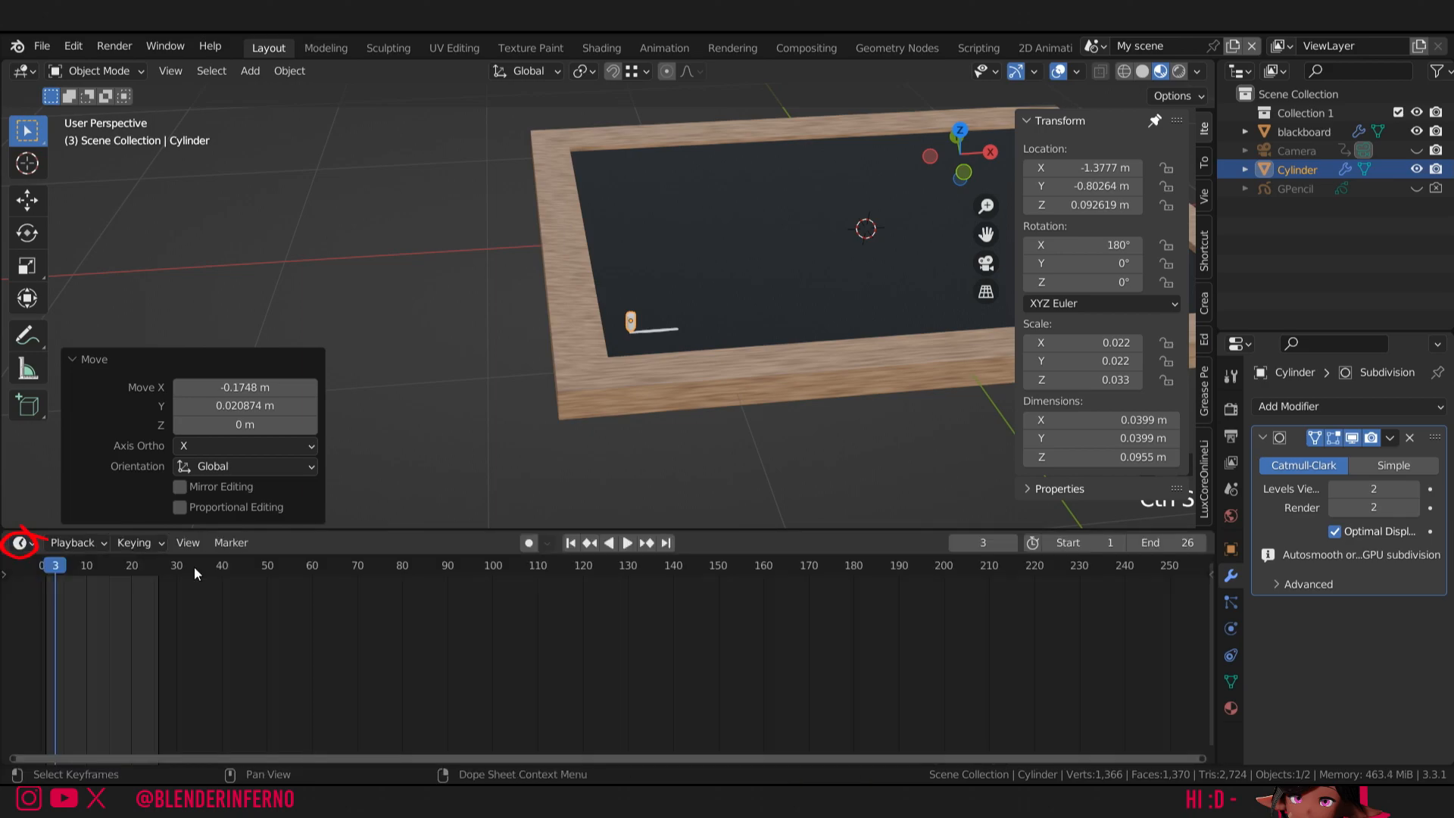
key(Left)
key(Left)
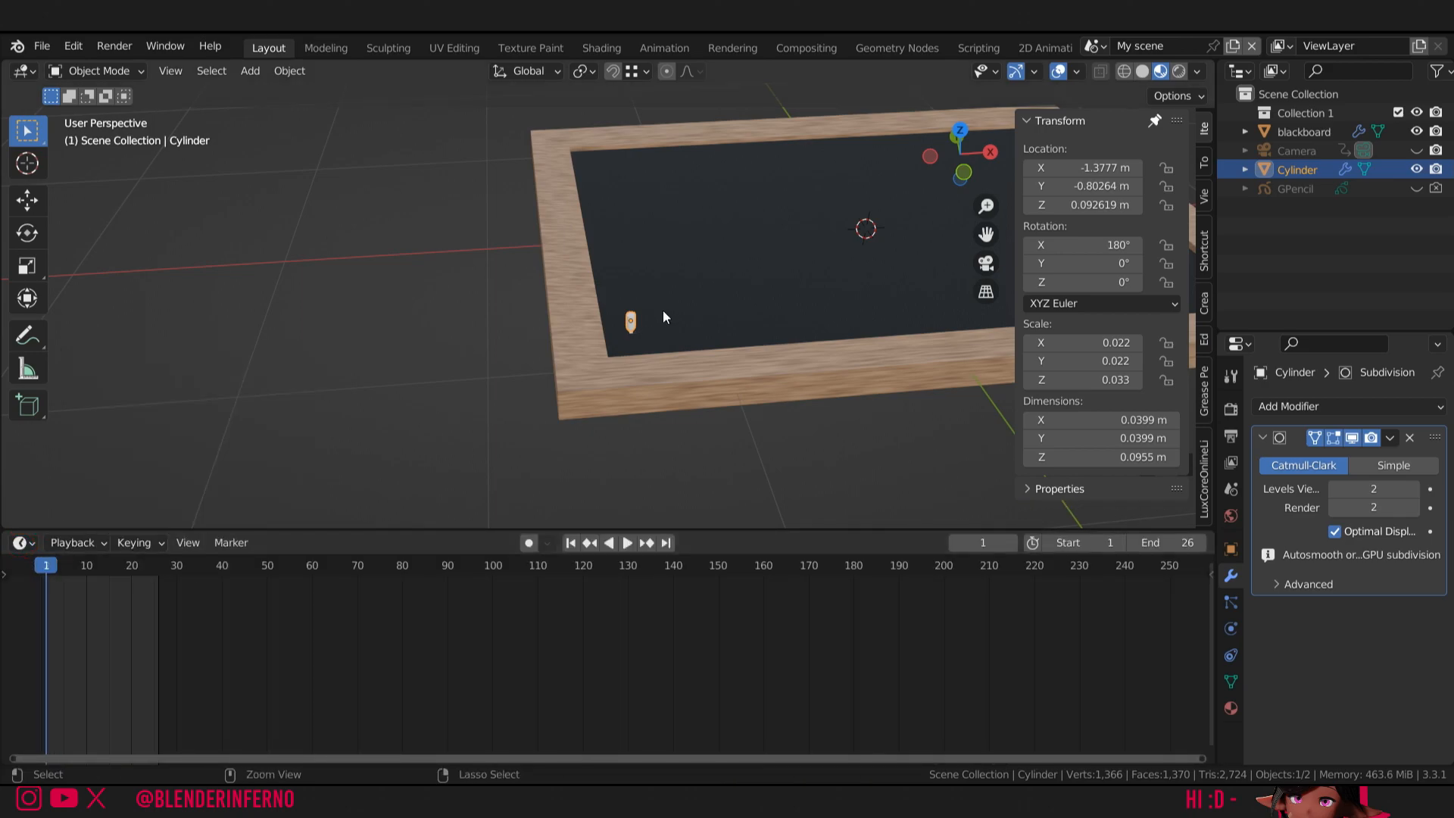
- Apply the chalk's rotation and scale and insert a Location & Rotation keyframe at frame 1
key(ctrl+a)
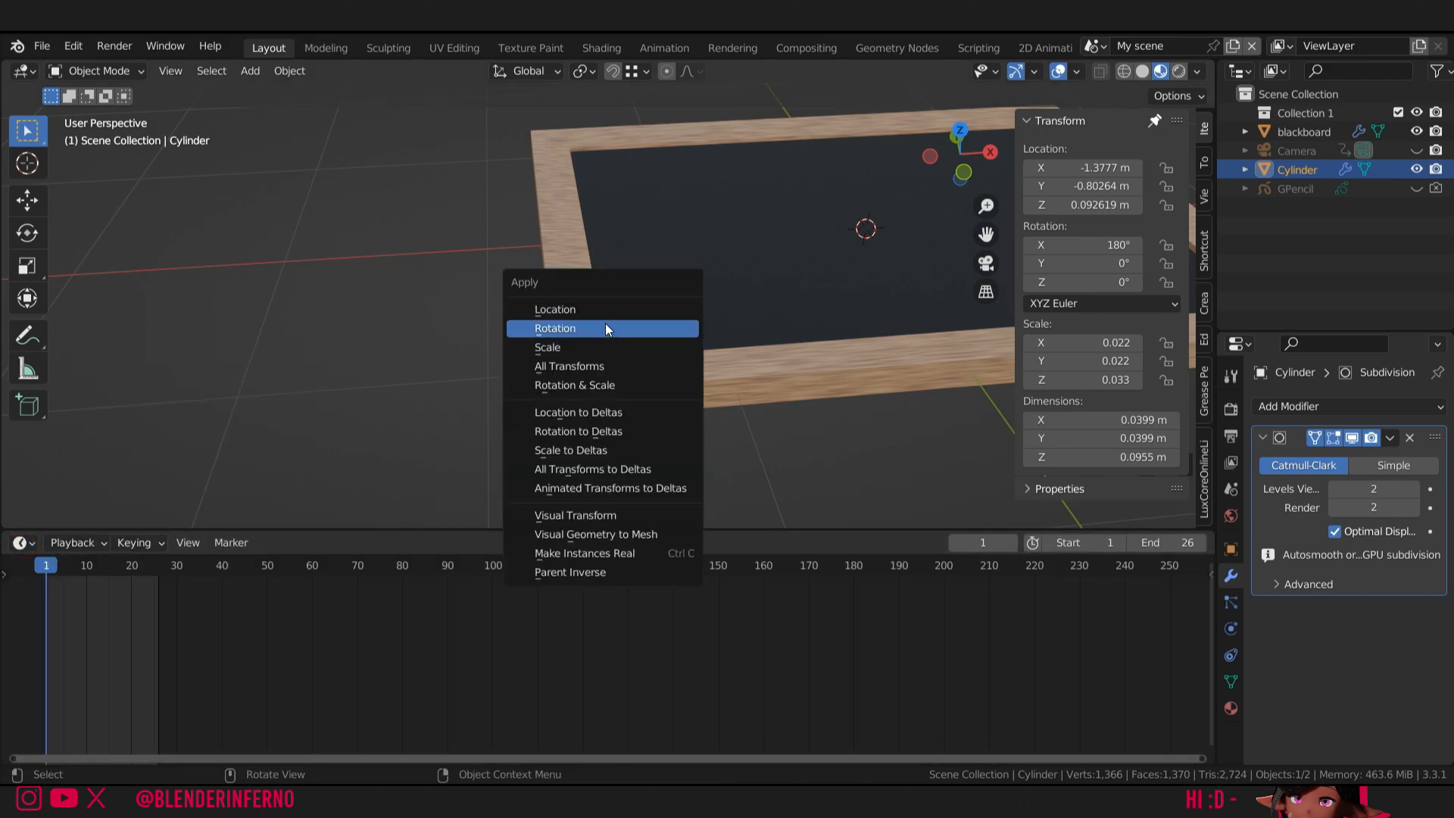
click(575, 385)
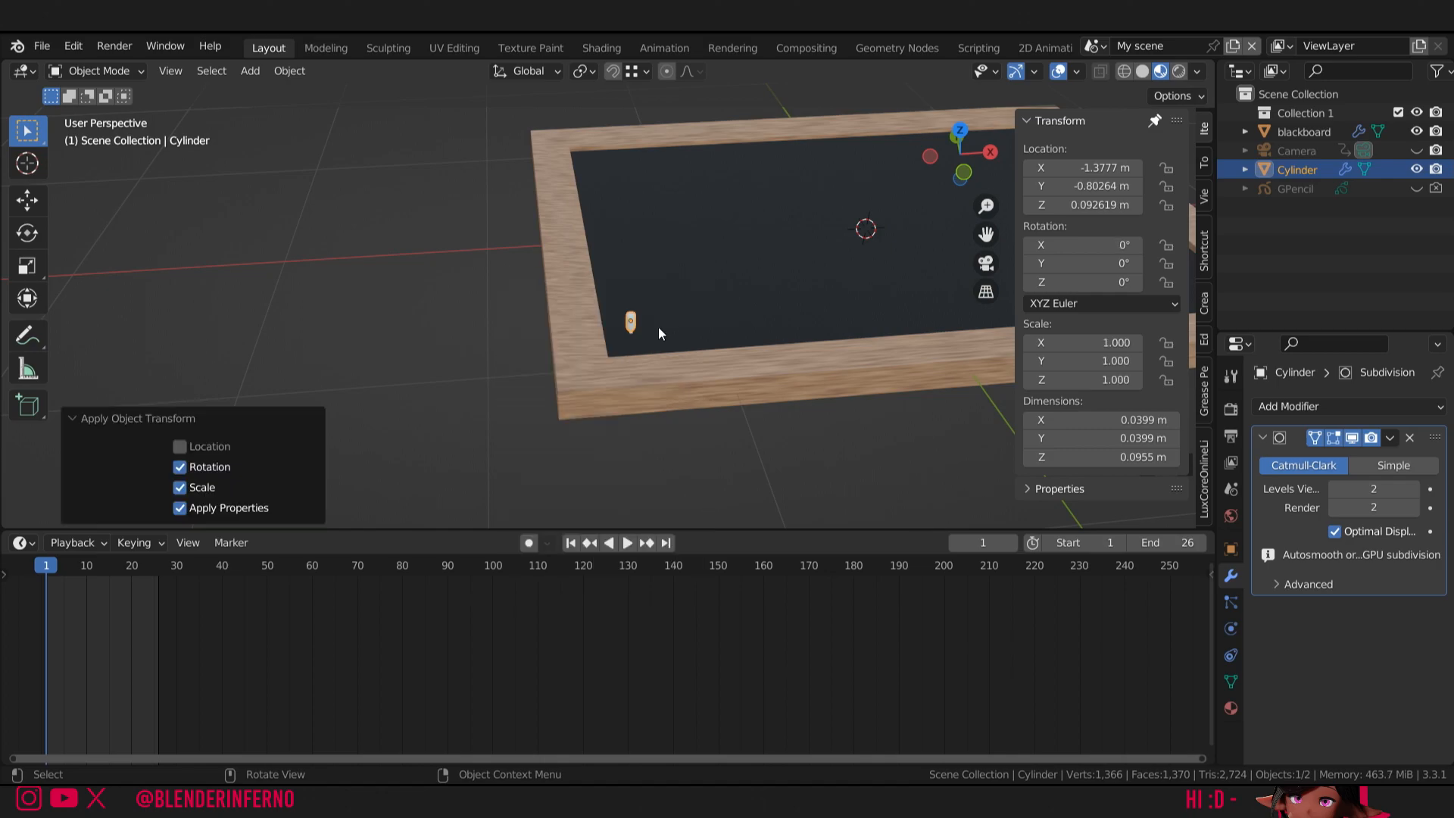
key(i)
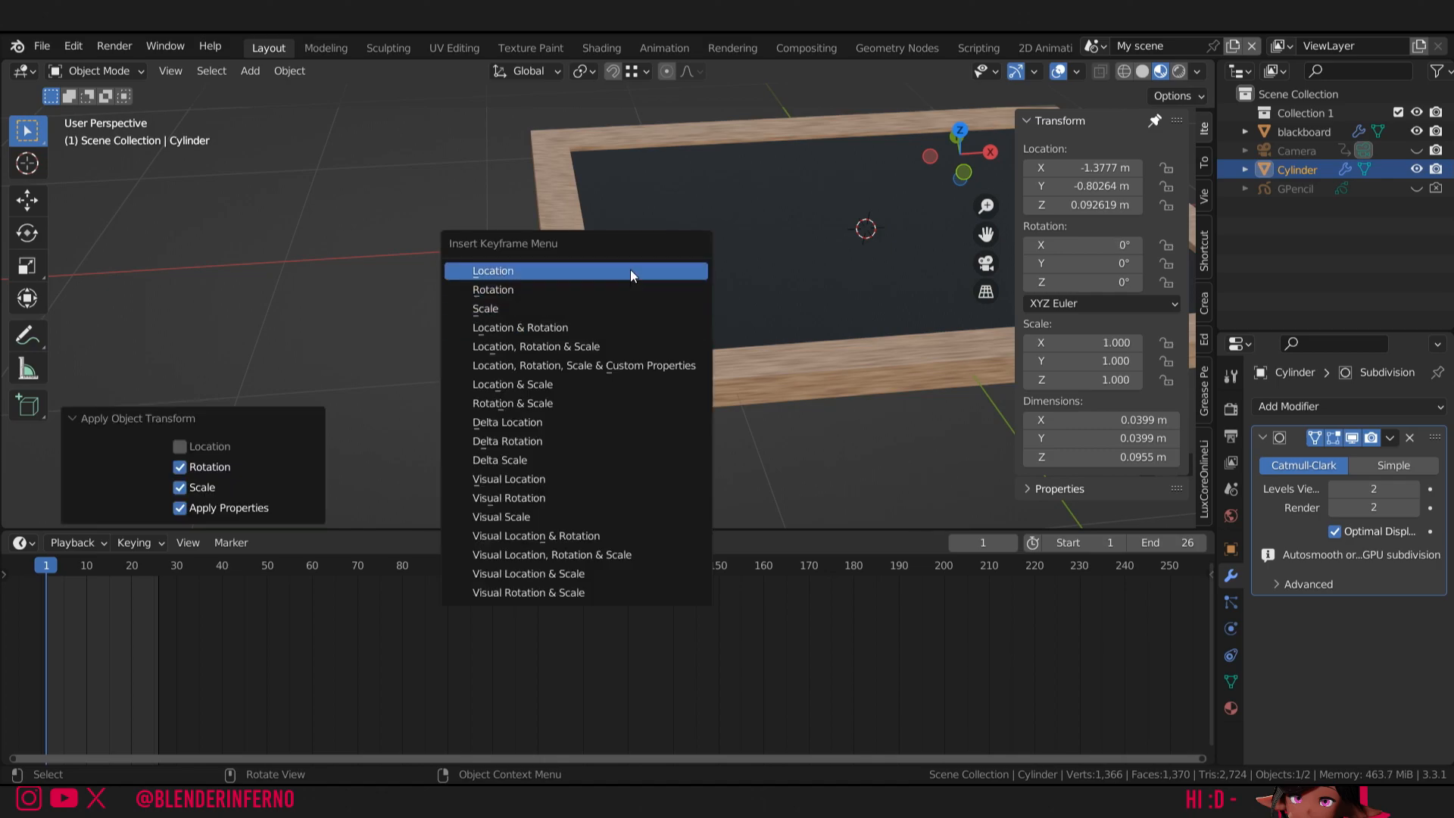
click(586, 327)
- At frame 26, move the chalk about 2.56 m along X to the line's end and insert a Location & Rotation keyframe
key(shift+Right)
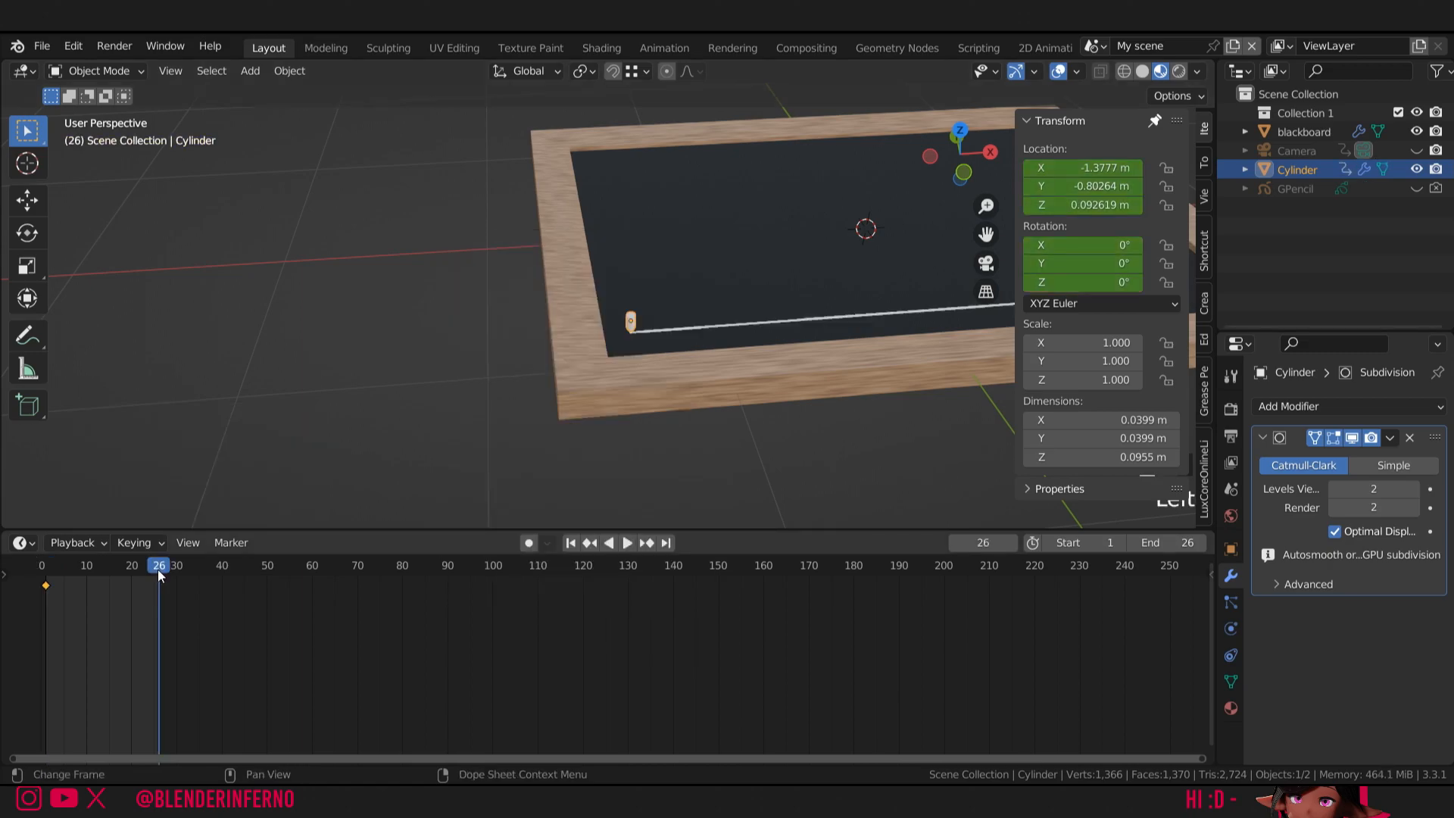
drag(985, 234, 527, 276)
key(g)
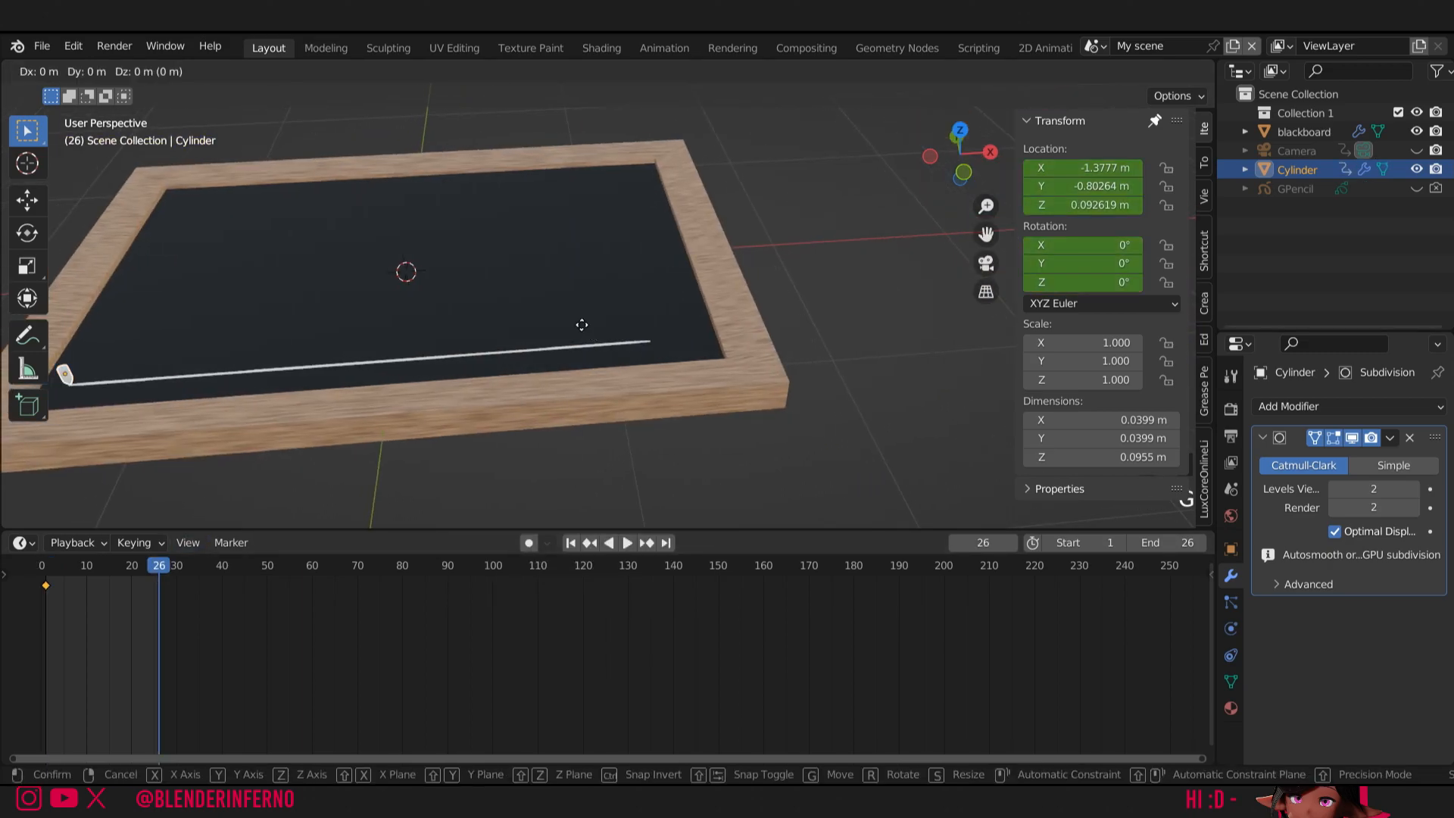
key(x)
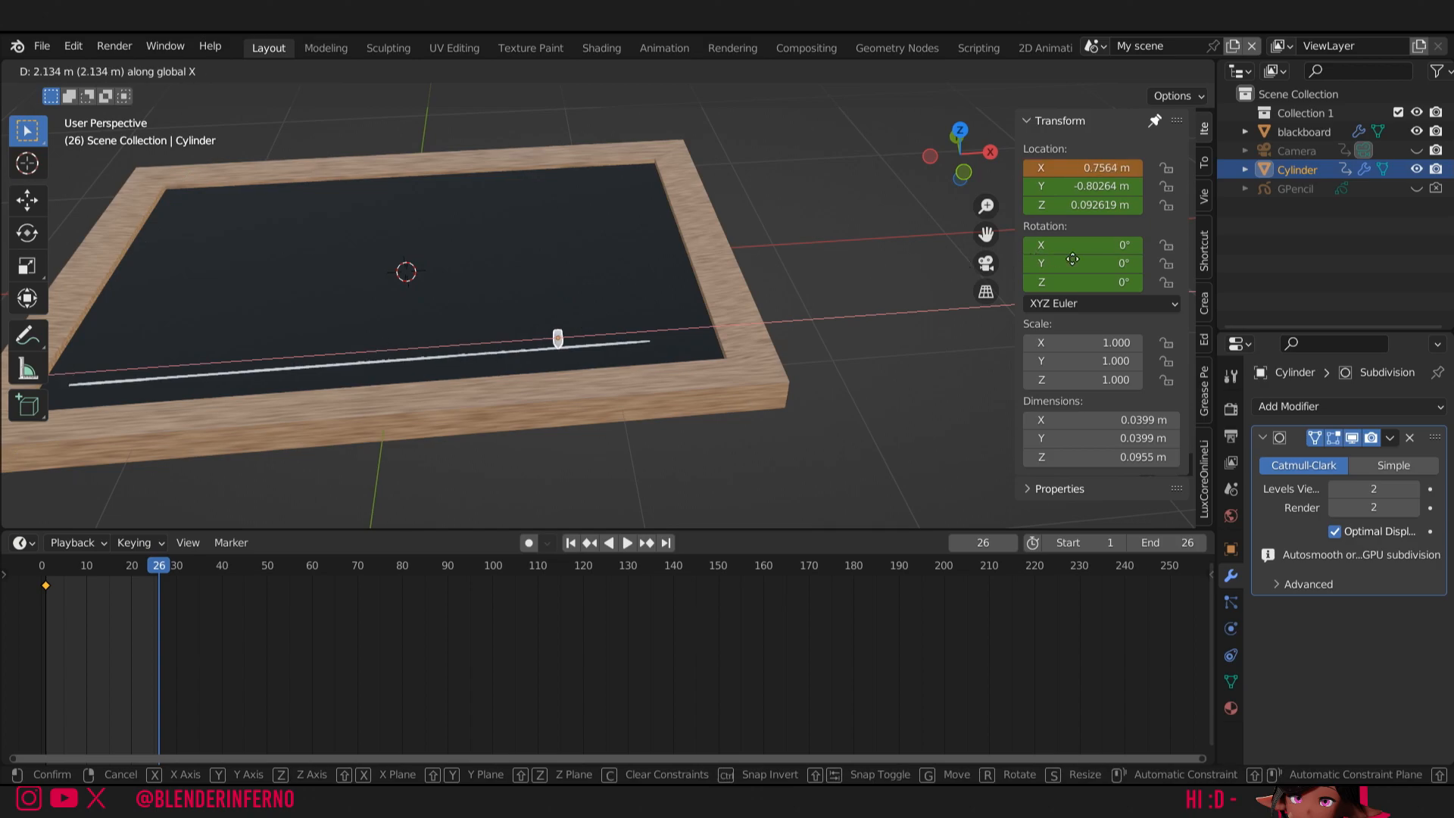
click(1163, 245)
key(i)
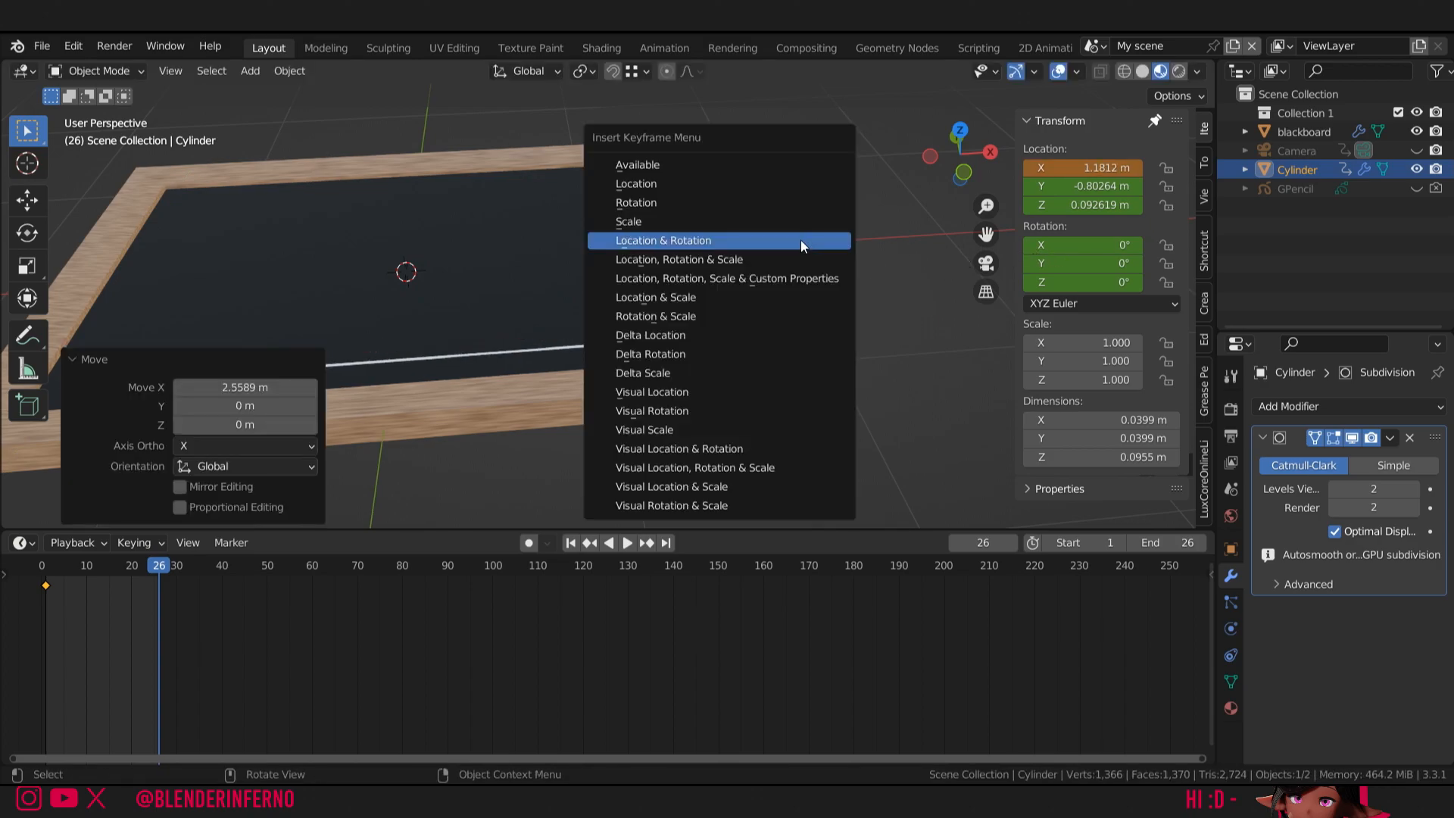
click(774, 239)
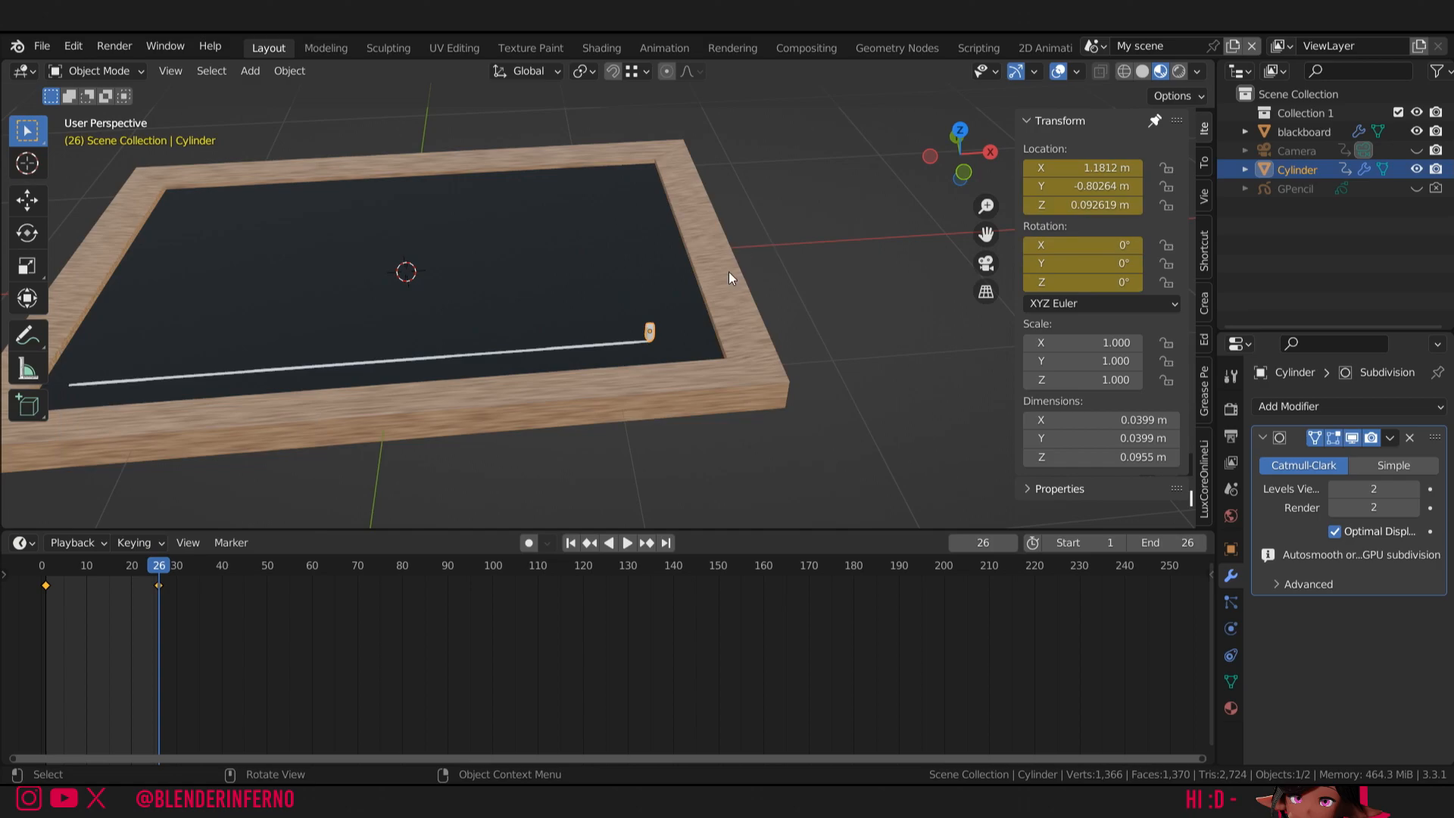
- Set the interpolation mode of the chalk's keyframes to Linear
right_click(120, 584)
key(Escape)
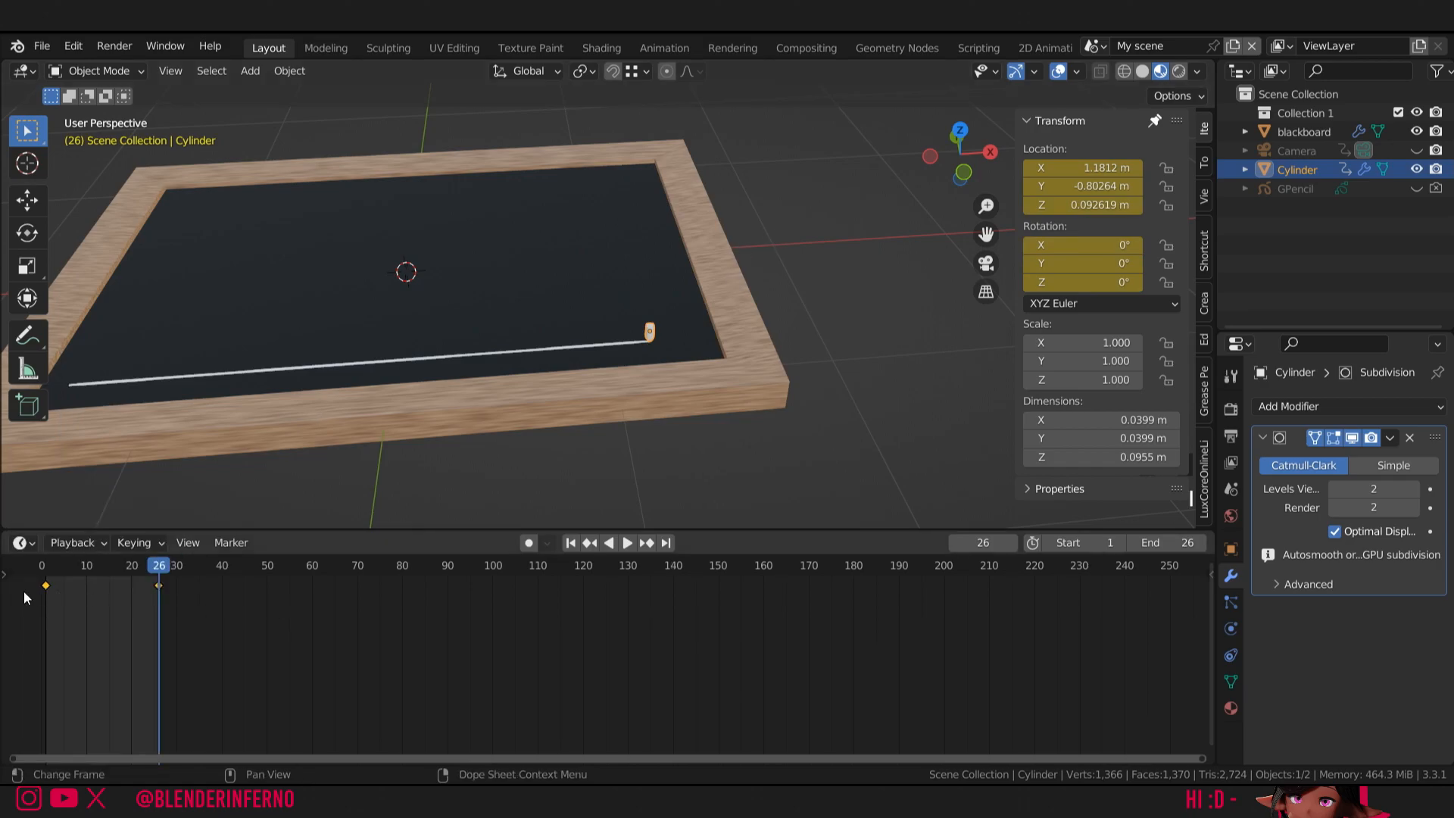
right_click(109, 595)
mouse_move(106, 633)
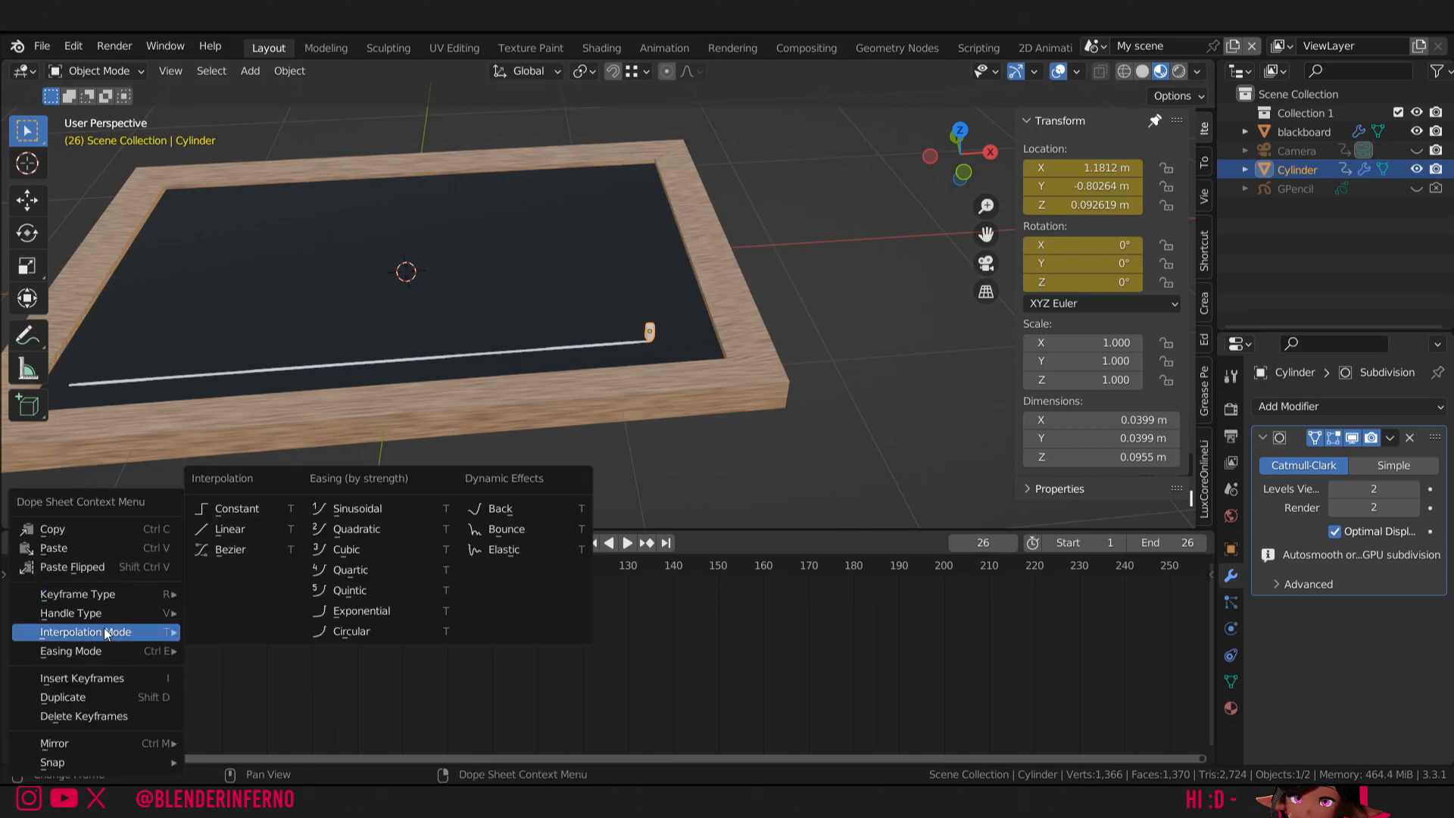
click(241, 529)
- Play the animation, step back through the frames and replay it to check that the chalk follows the drawn line
key(space)
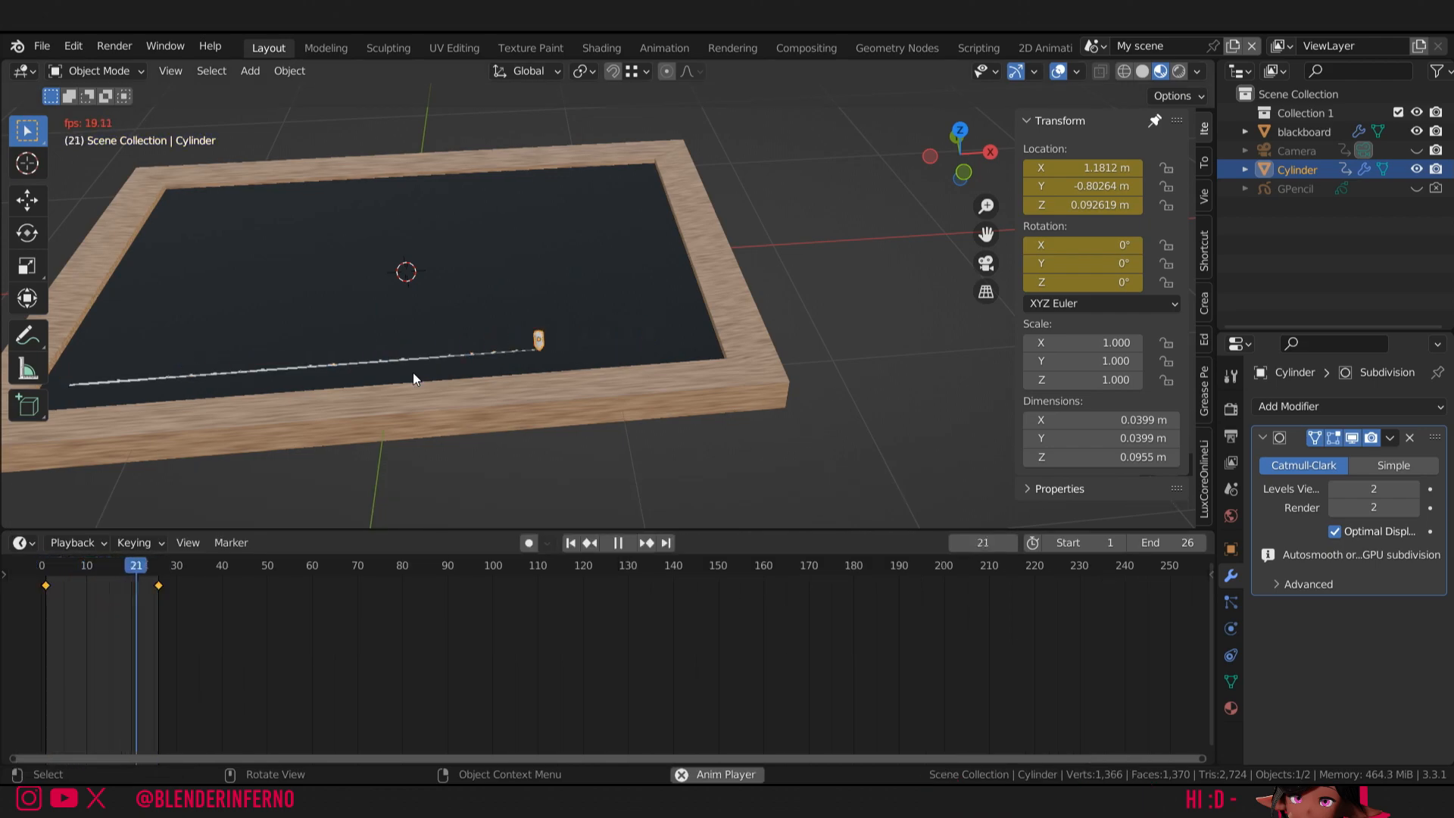
key(space)
key(Left)
key(Left)
key(Left)
key(Left)
key(Left)
key(Left)
key(space)
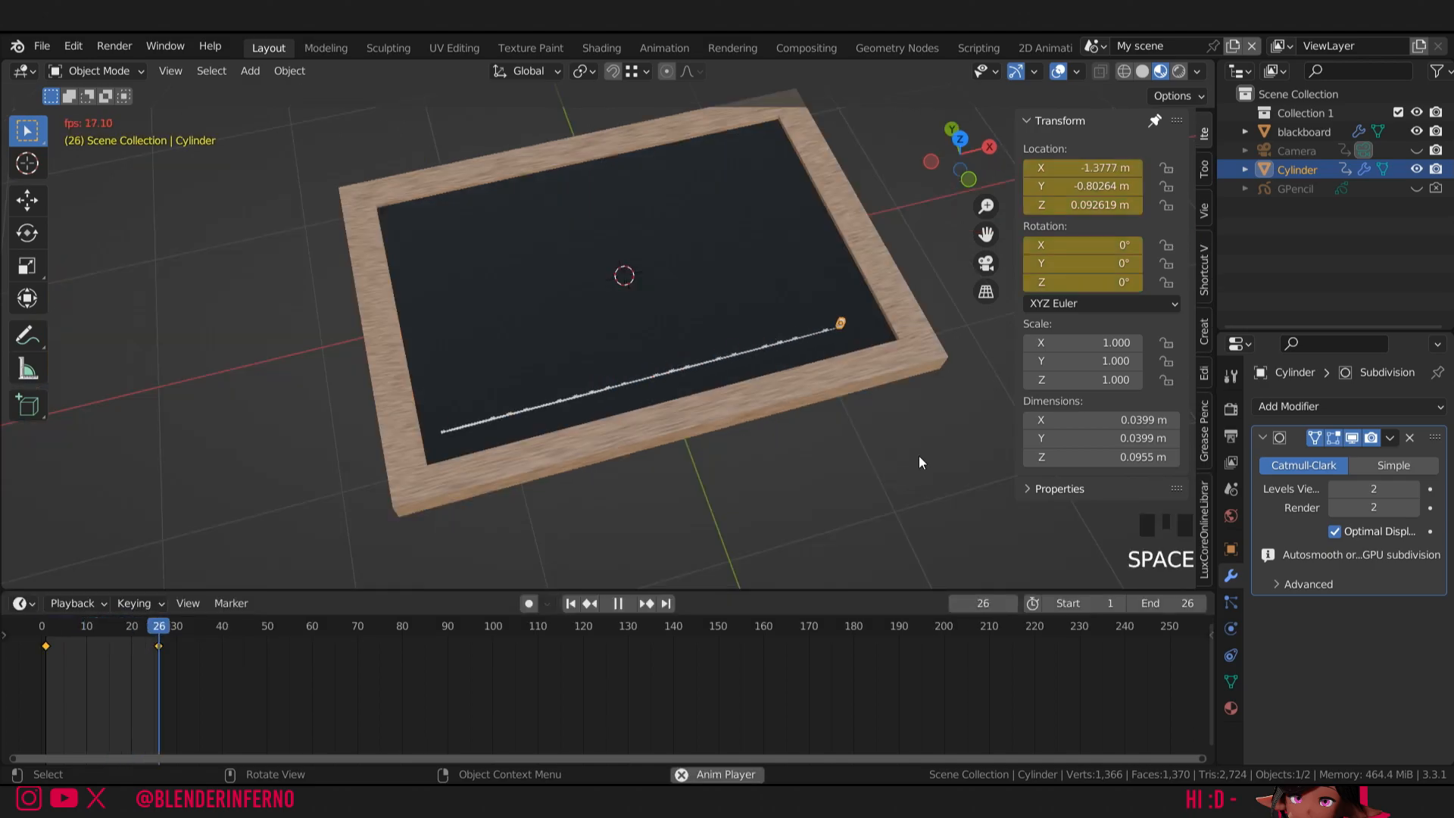